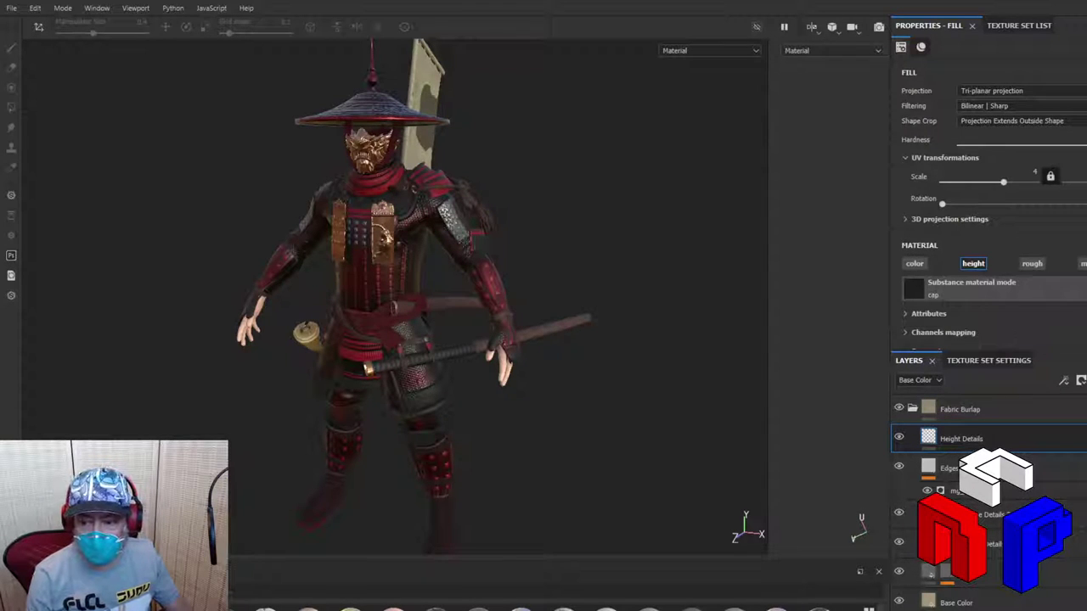
Step: Examine the textured samurai as a whole and the armour around its neck and chest from the front
alt+drag(662, 365, 838, 353)
scroll(492, 259, down, 3)
scroll(490, 256, up, 7)
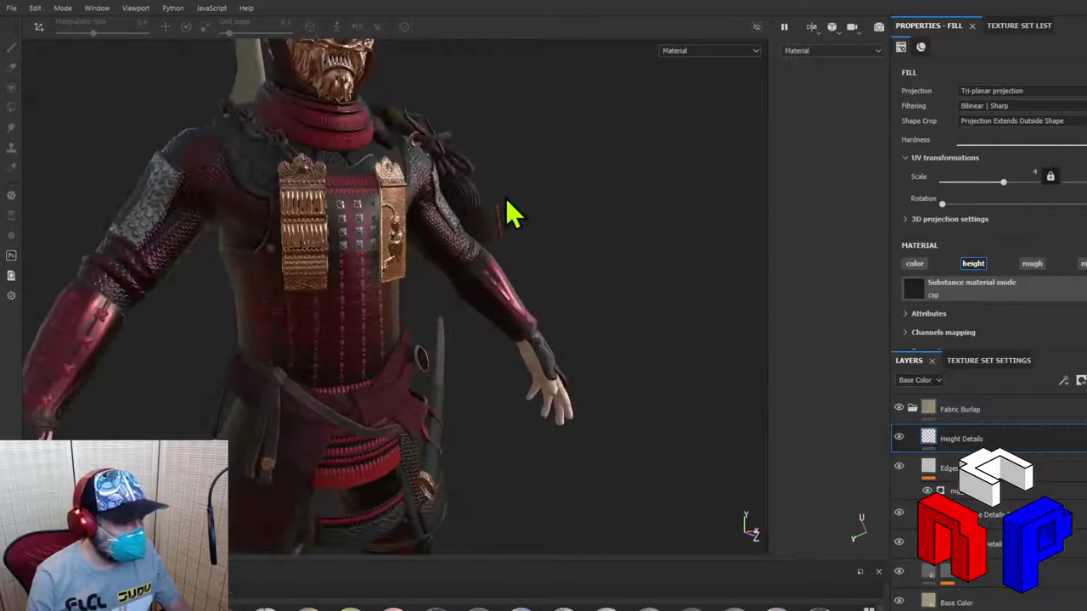
alt+middle_drag(507, 200, 578, 262)
scroll(575, 363, up, 5)
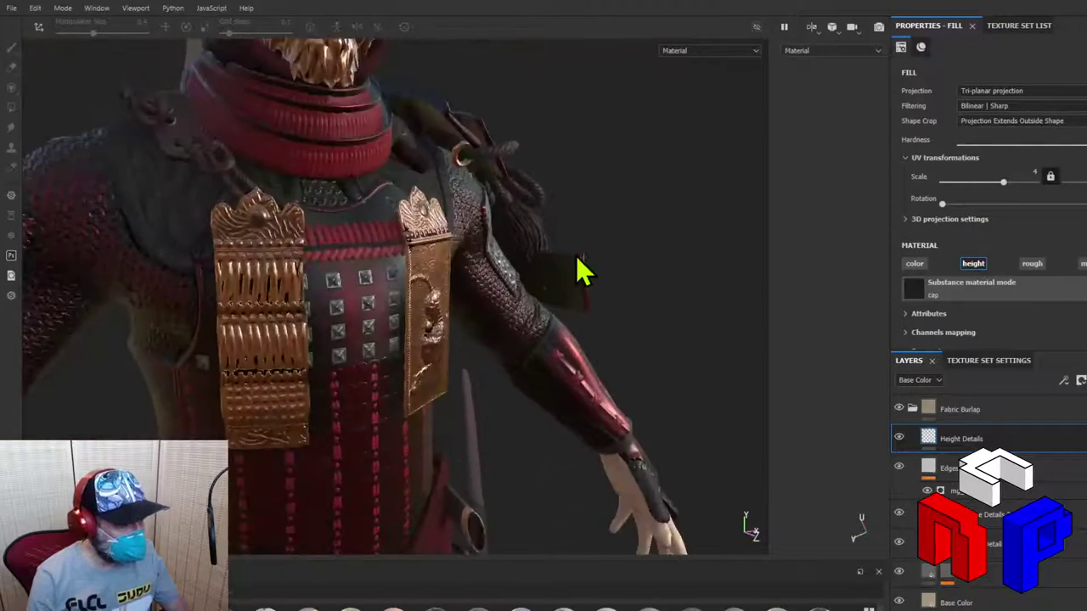
scroll(577, 259, down, 3)
scroll(583, 273, down, 2)
alt+drag(617, 252, 364, 275)
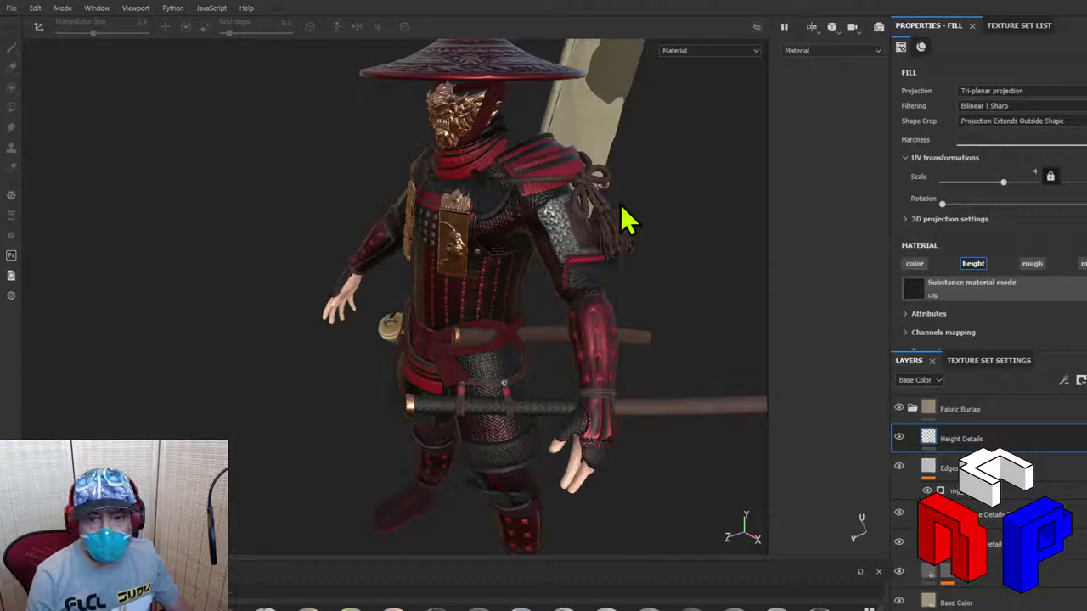
Step: Examine the samurai's left arm armour, including the chainmail sleeve and forearm guard, from the side and front
alt+middle_drag(631, 195, 667, 325)
scroll(550, 277, down, 2)
scroll(550, 277, up, 3)
scroll(550, 276, up, 2)
mouse_move(667, 325)
alt+mouse_down()
mouse_move(822, 305)
mouse_move(772, 289)
mouse_move(686, 284)
mouse_move(655, 320)
mouse_move(682, 357)
mouse_move(666, 321)
alt+mouse_up()
alt+middle_drag(667, 321, 599, 202)
scroll(598, 204, down, 3)
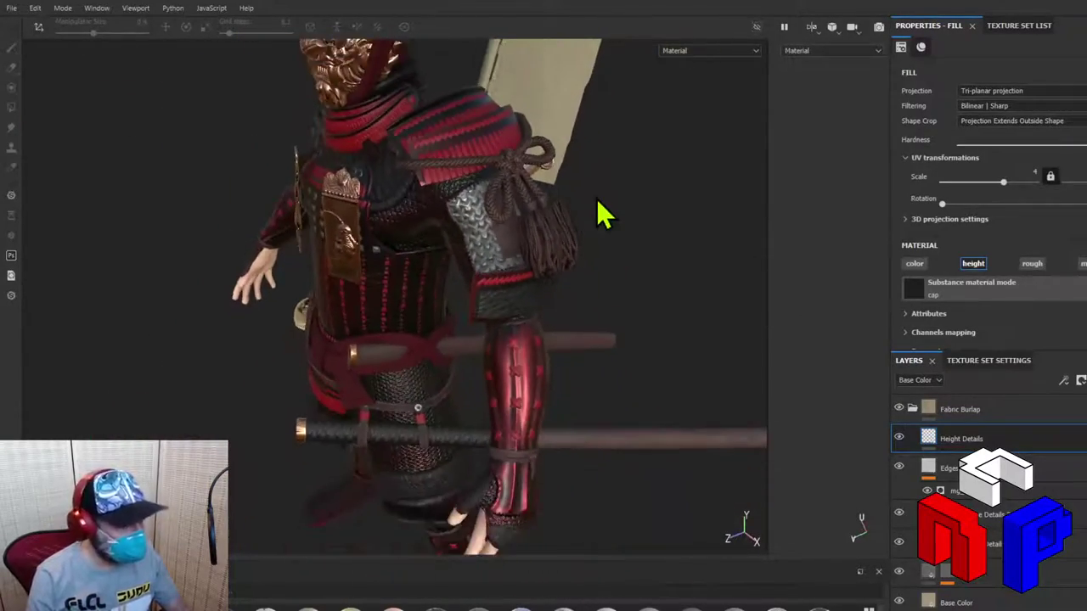
alt+drag(618, 287, 713, 252)
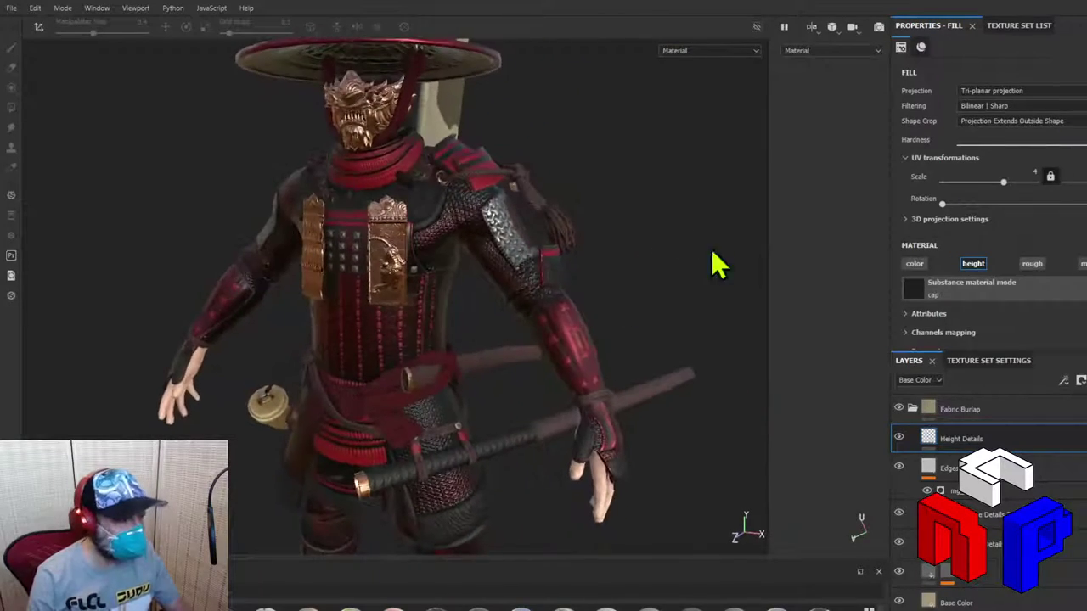
alt+middle_drag(625, 215, 651, 310)
scroll(652, 312, up, 6)
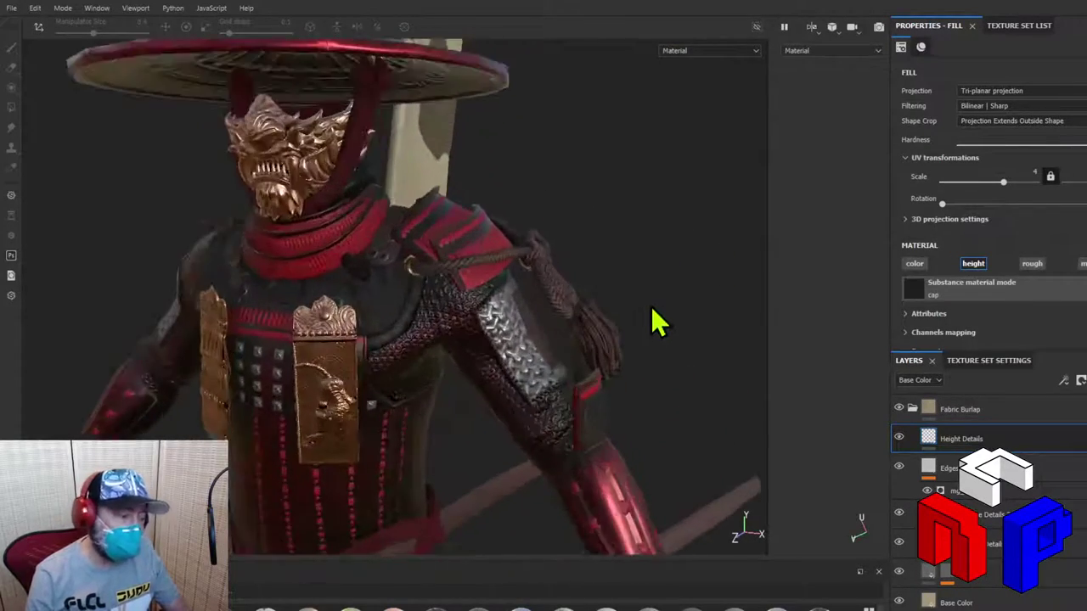
Step: Inspect the material detail of the left shoulder plates, knotted rope and tassel up close
alt+drag(653, 299, 565, 341)
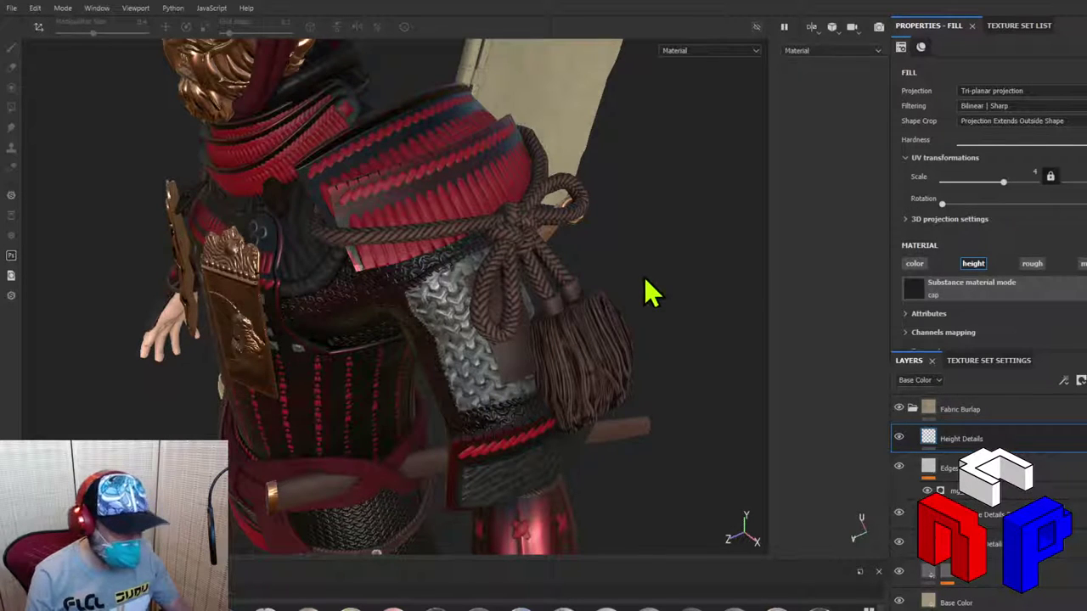
scroll(643, 275, down, 2)
alt+drag(643, 276, 721, 241)
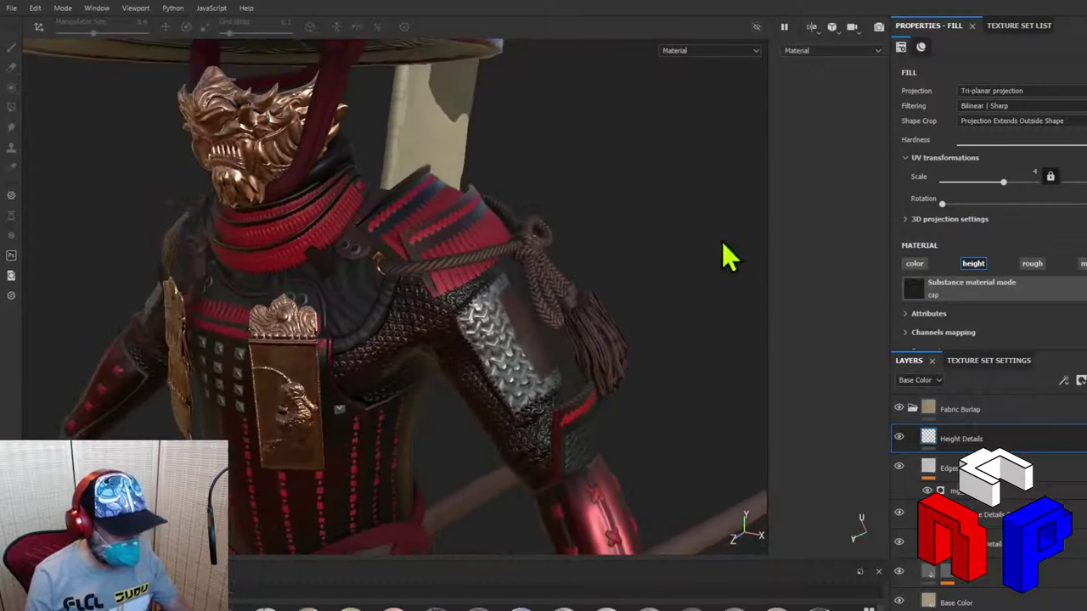
alt+drag(621, 285, 646, 294)
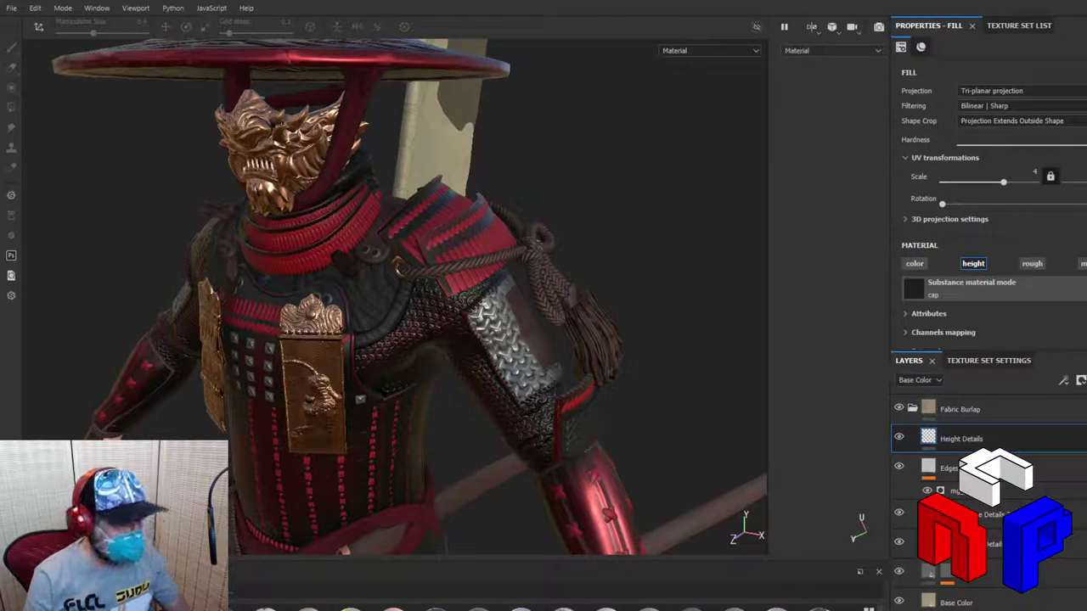
alt+drag(632, 401, 635, 449)
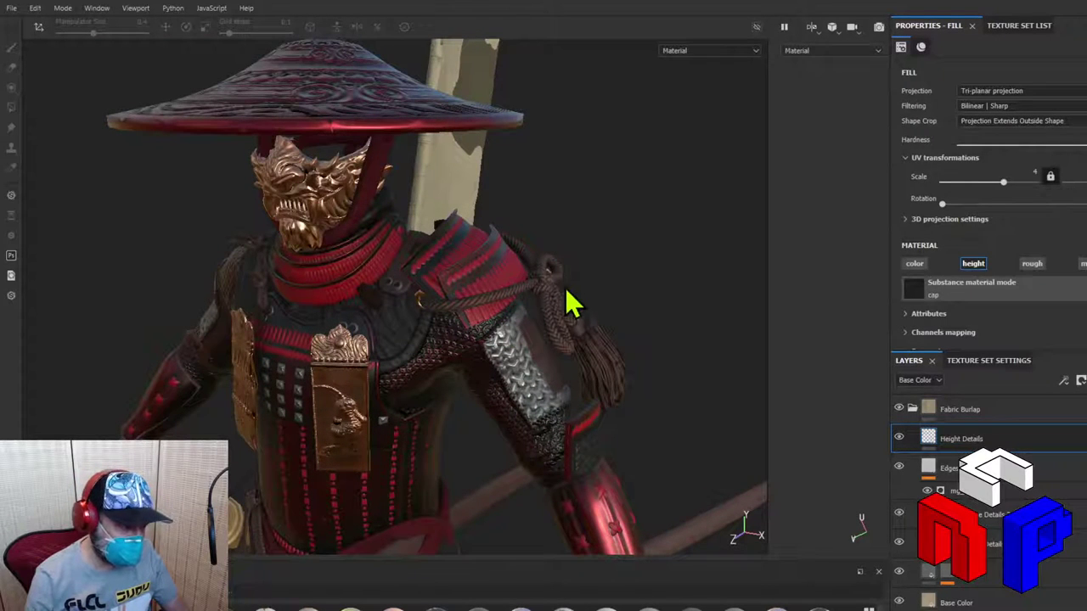
alt+drag(565, 291, 461, 291)
alt+middle_drag(449, 331, 502, 296)
scroll(395, 417, down, 2)
scroll(394, 416, up, 5)
scroll(514, 293, down, 2)
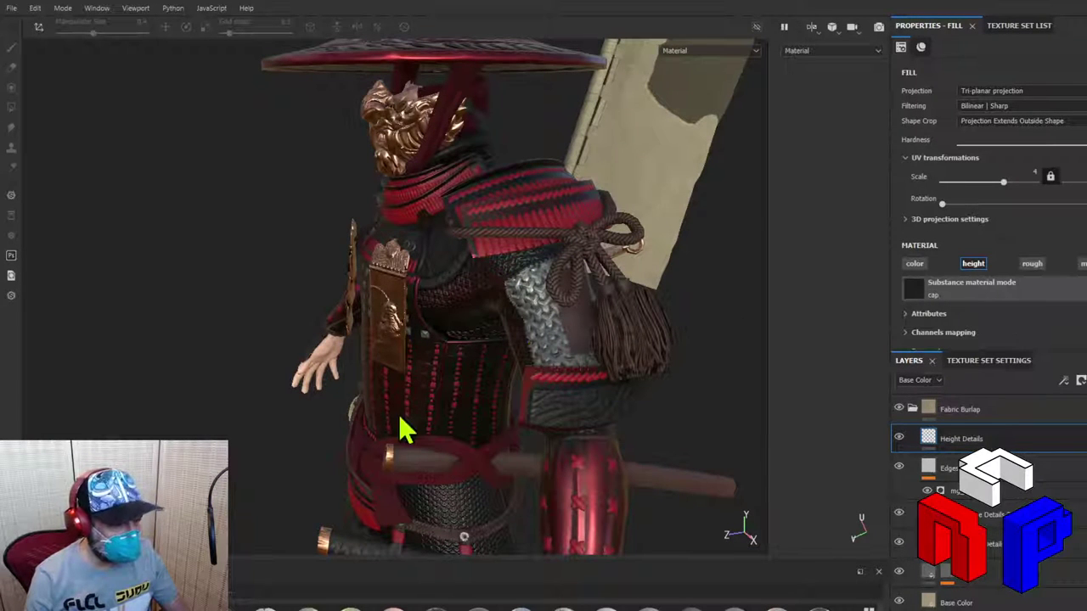
Step: Examine the samurai's waist sash, hip armour and sheathed swords from the front and the side
alt+drag(262, 425, 442, 409)
alt+middle_drag(481, 429, 660, 285)
scroll(577, 407, down, 3)
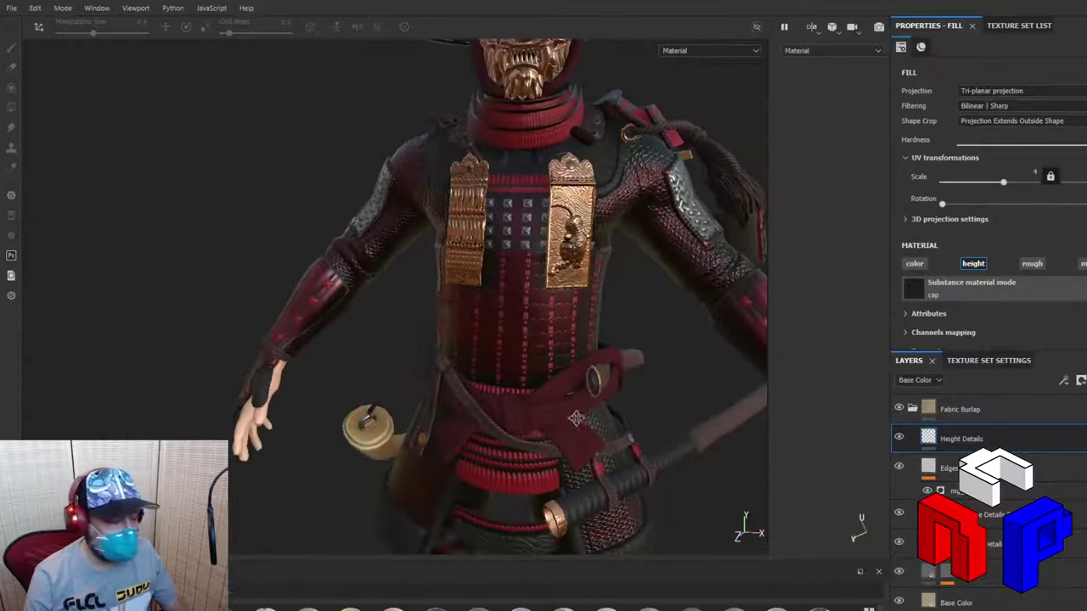
alt+middle_drag(575, 415, 548, 254)
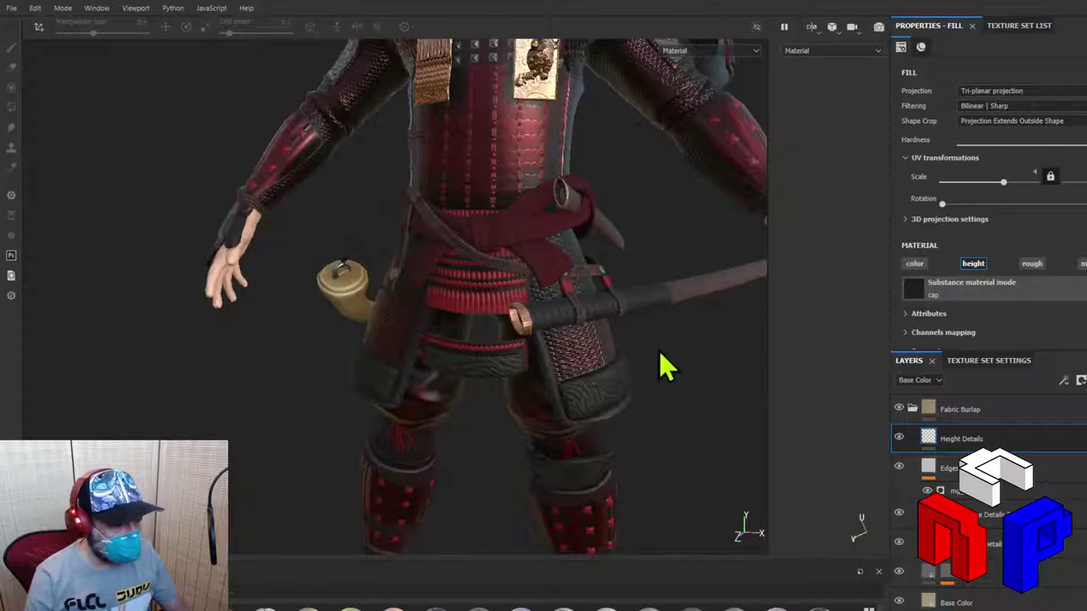
alt+drag(659, 365, 399, 416)
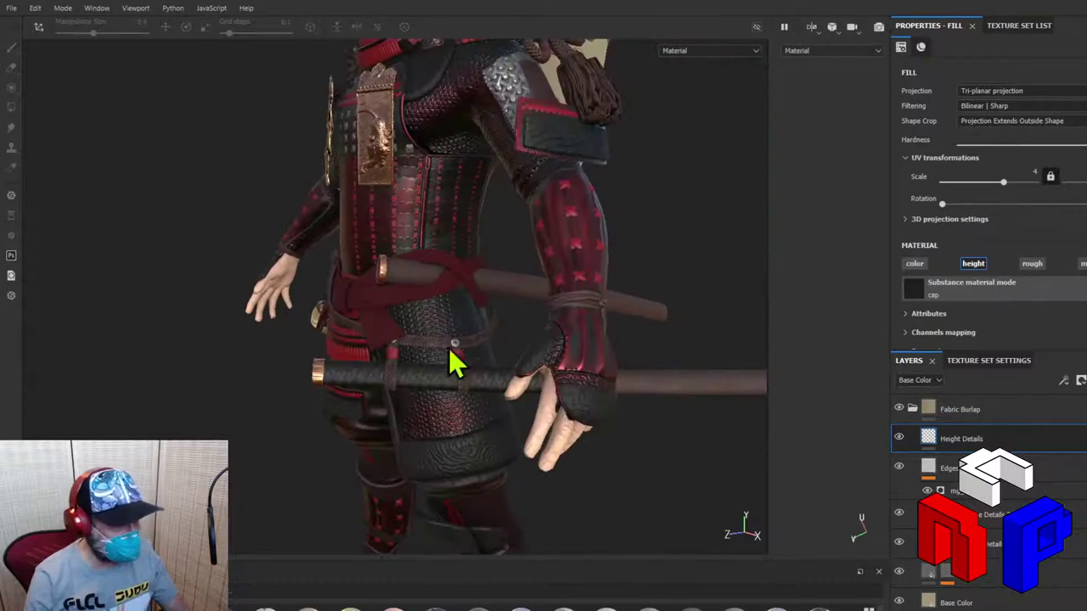
alt+drag(520, 345, 507, 379)
alt+right_drag(543, 248, 458, 280)
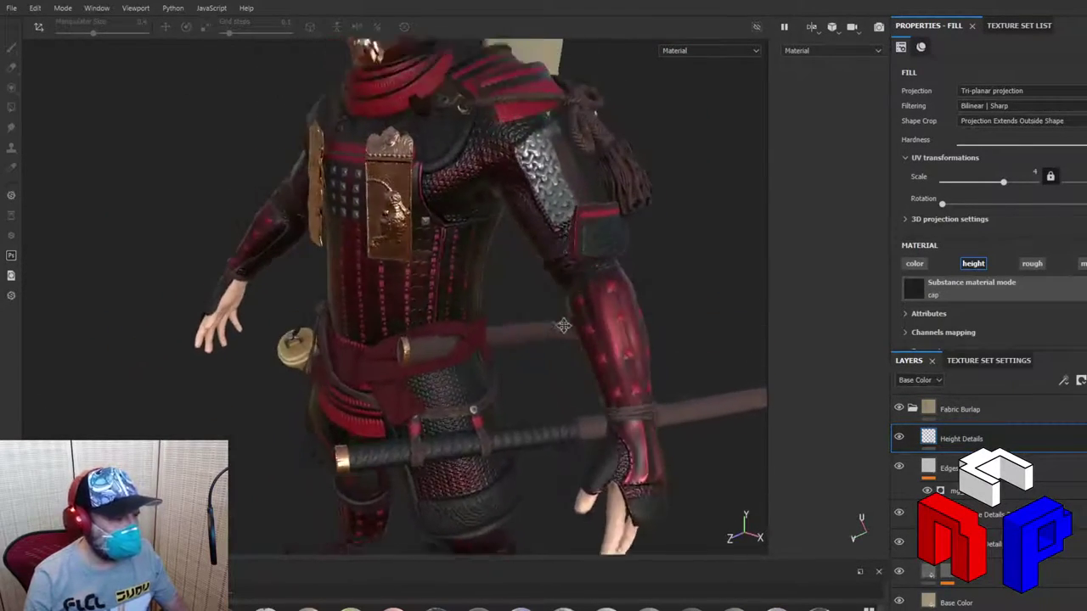
alt+middle_drag(448, 286, 546, 388)
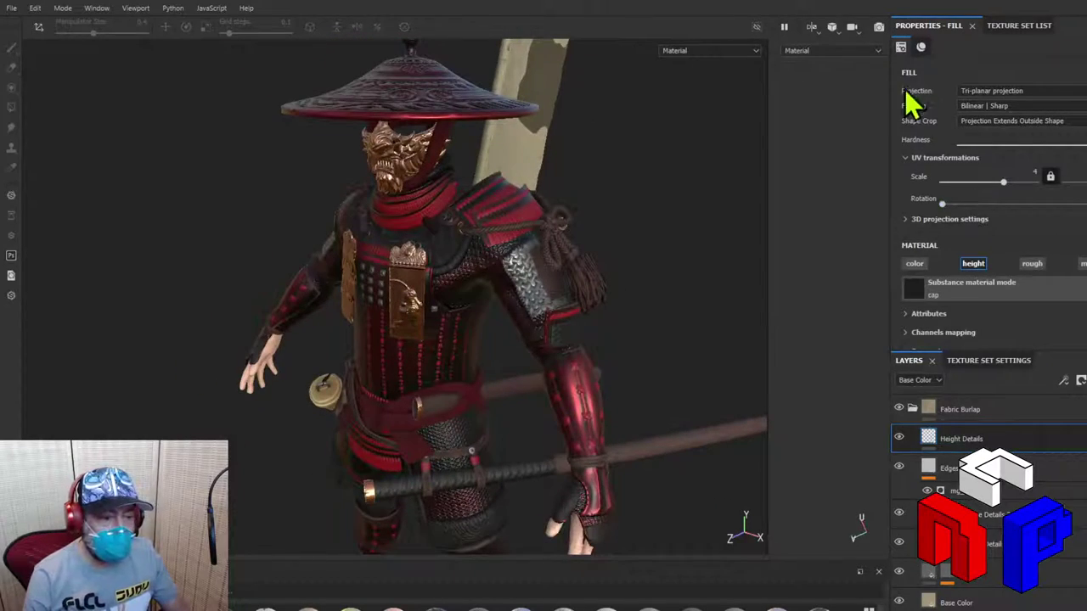
Step: Inspect the engraved gold chest plates, square studs and surrounding leather and chainmail up close
scroll(407, 328, down, 3)
scroll(404, 326, up, 5)
scroll(407, 340, up, 2)
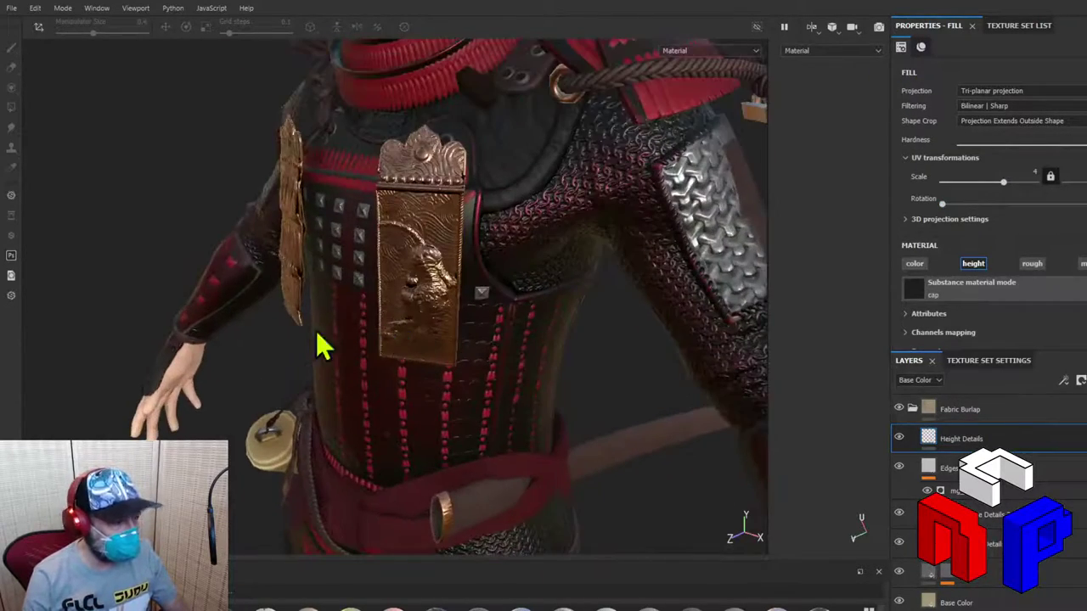
alt+drag(320, 344, 429, 284)
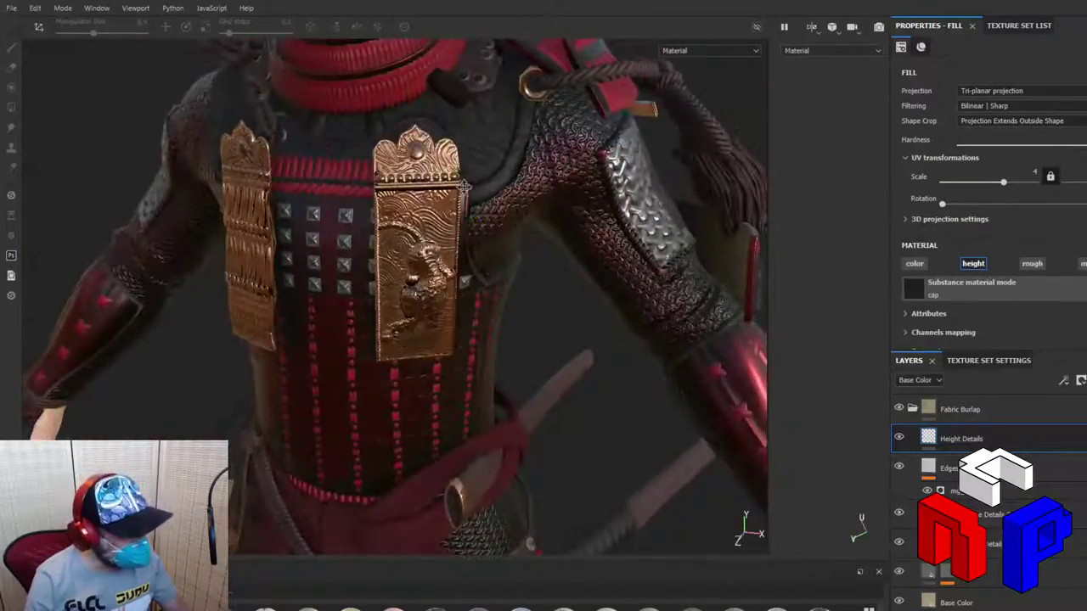
alt+middle_drag(461, 191, 500, 318)
scroll(501, 318, down, 2)
scroll(499, 315, up, 3)
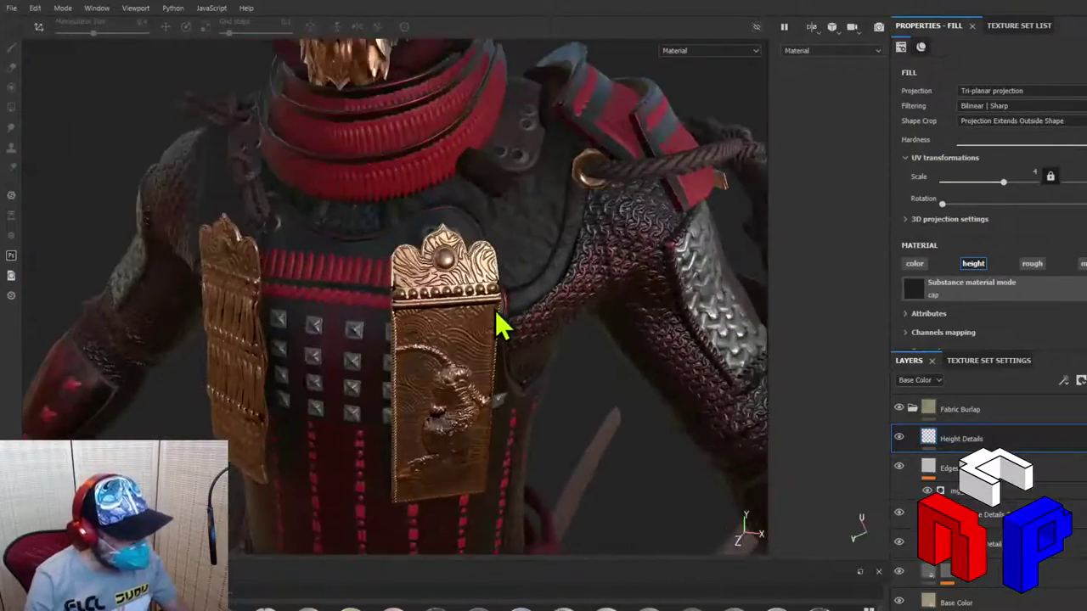
scroll(525, 336, up, 3)
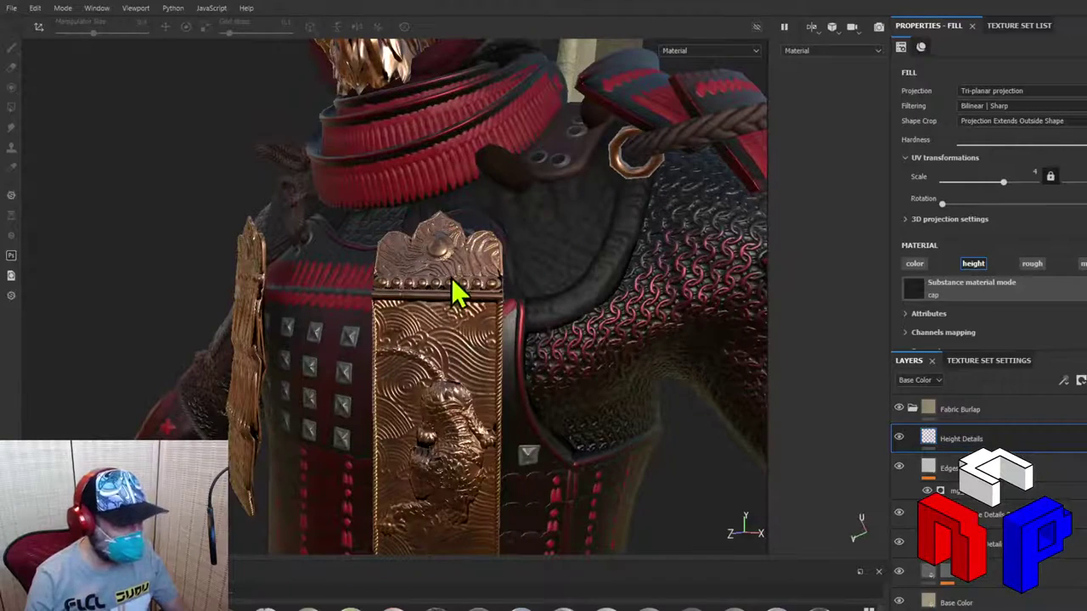
scroll(509, 288, down, 2)
scroll(527, 321, down, 5)
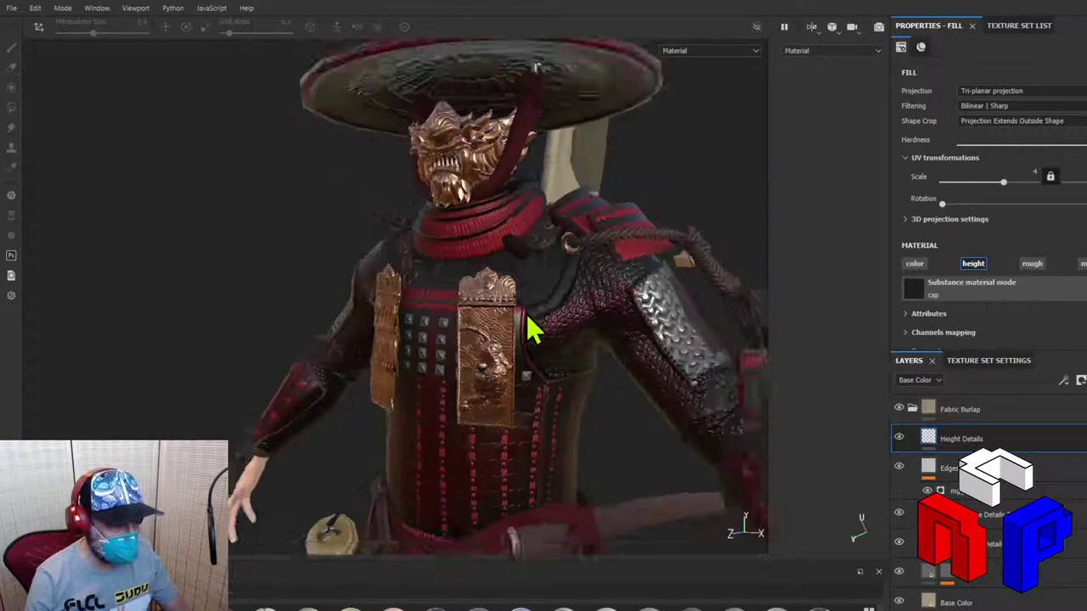
Step: Examine the fabric banner and its pole on the samurai's back, including the dark patch on the cloth
alt+drag(701, 284, 583, 373)
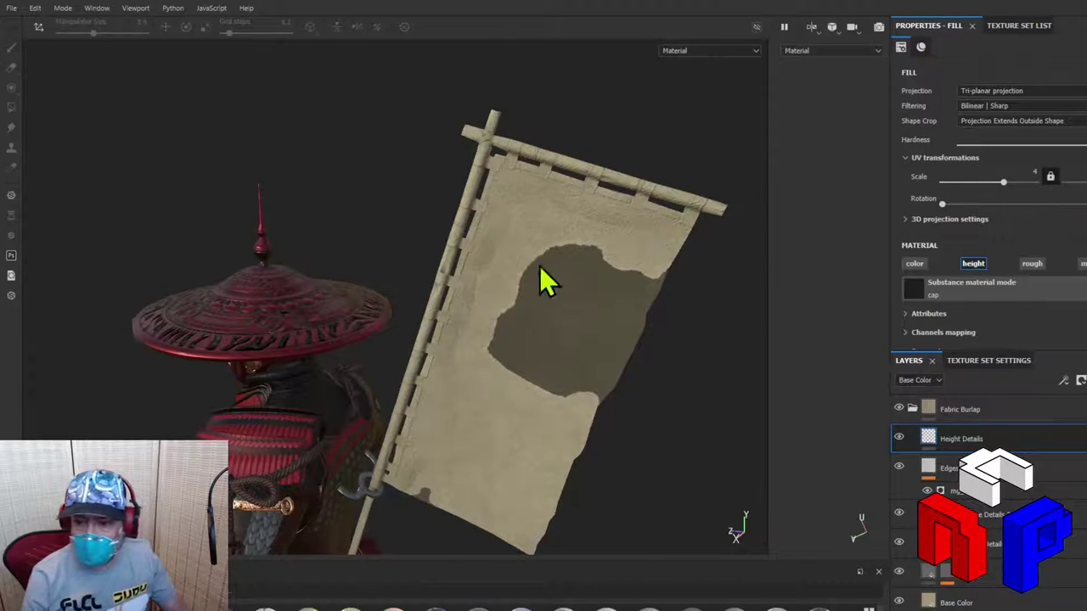
scroll(620, 316, down, 2)
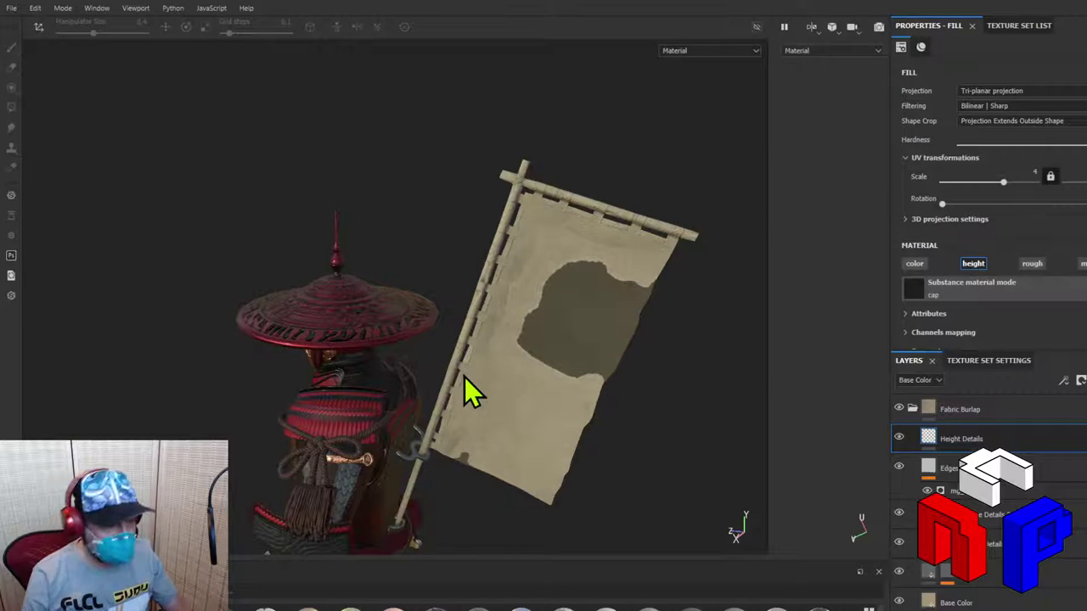
scroll(489, 382, down, 2)
scroll(494, 384, up, 4)
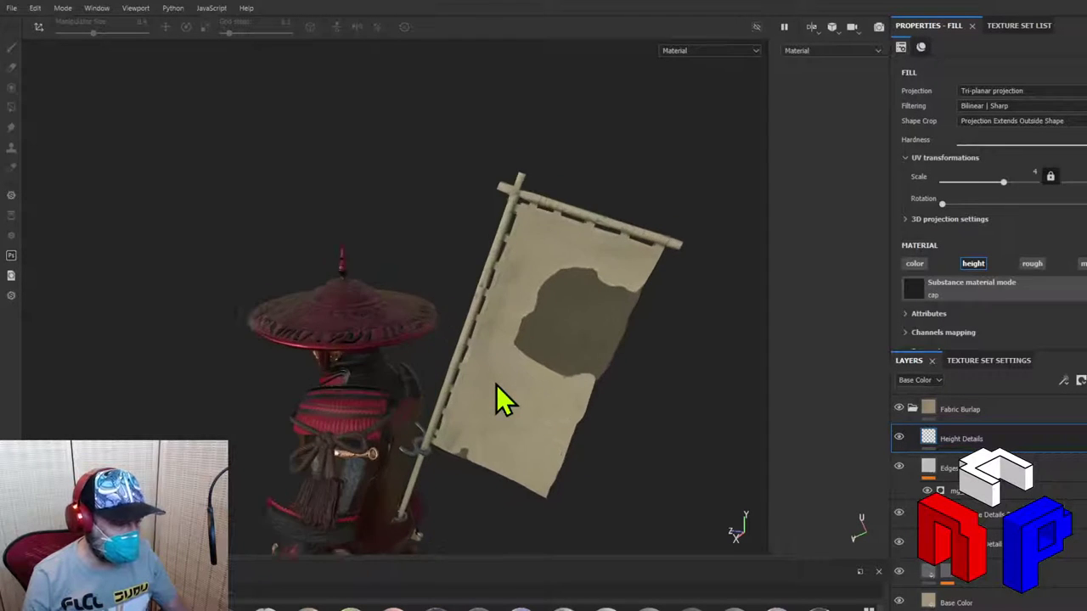
scroll(498, 395, up, 2)
alt+drag(506, 387, 641, 357)
scroll(543, 332, down, 3)
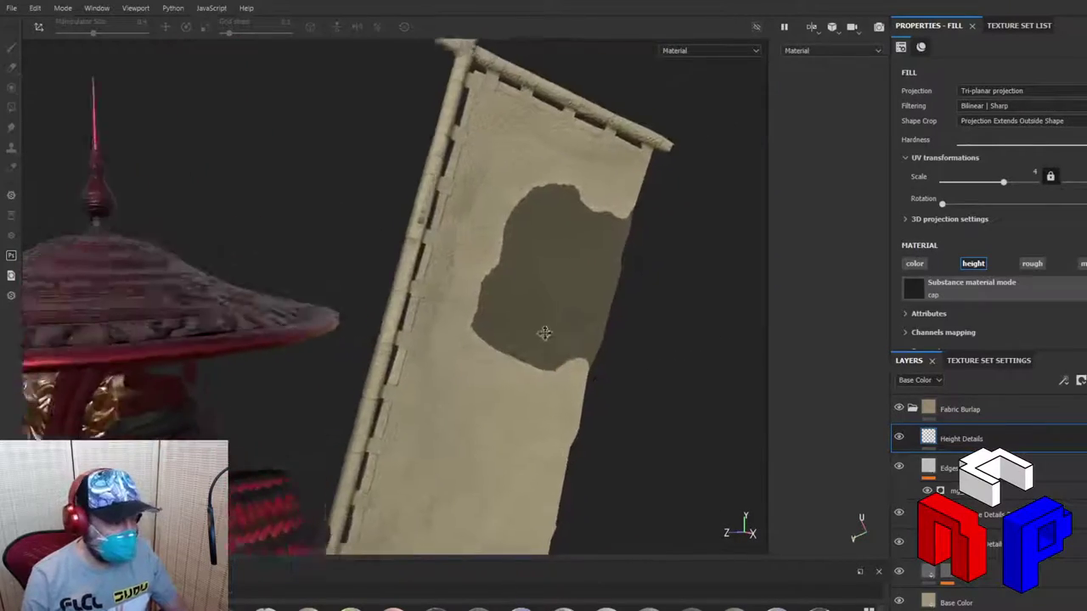
scroll(498, 413, up, 5)
scroll(522, 394, down, 3)
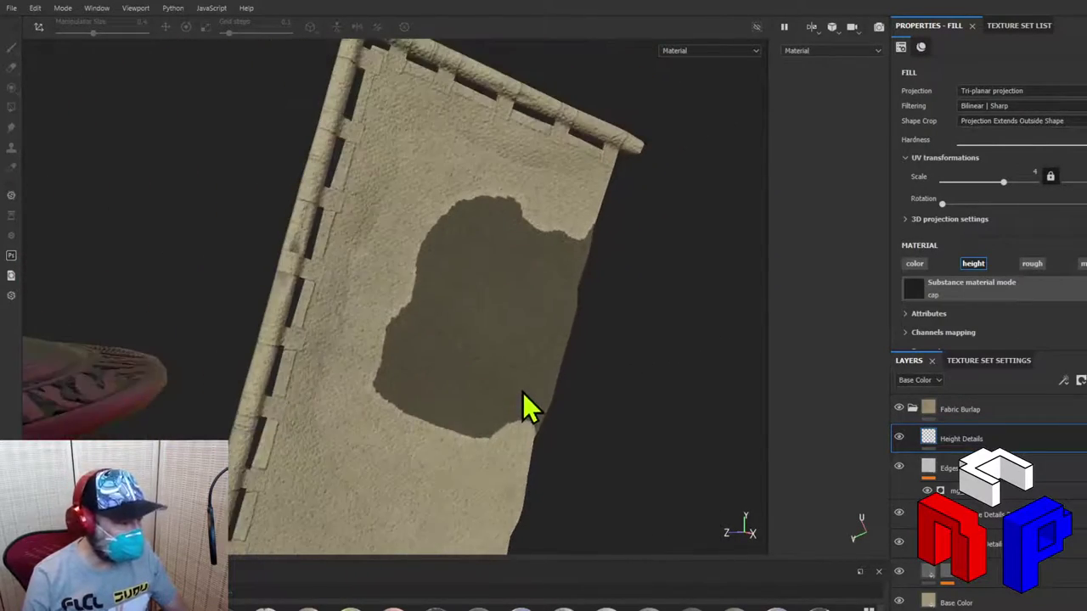
alt+drag(522, 392, 504, 368)
alt+drag(673, 352, 1059, 312)
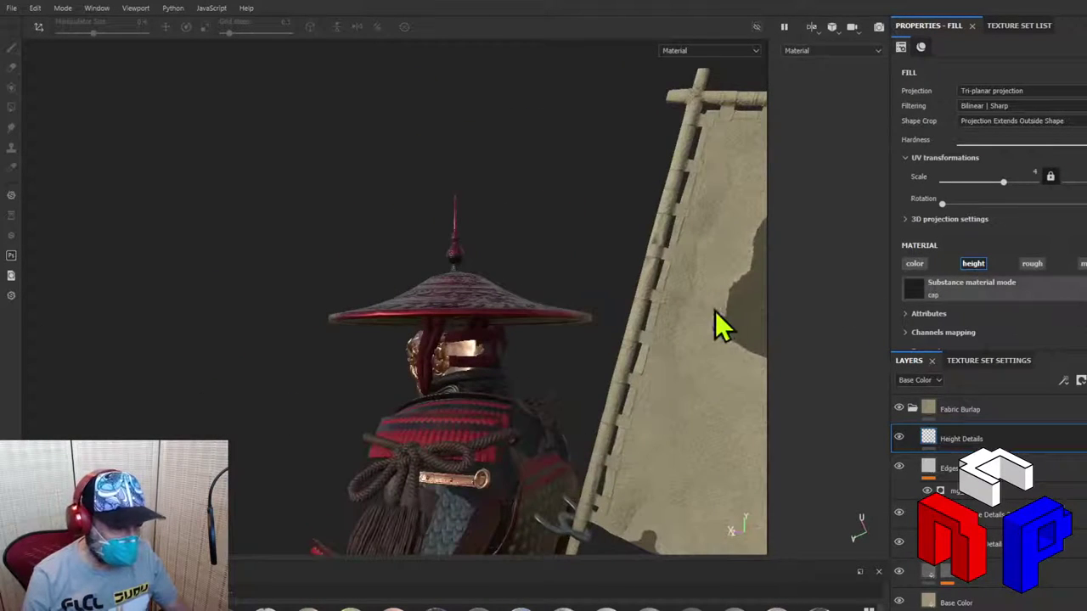
alt+drag(720, 323, 757, 333)
scroll(504, 410, down, 5)
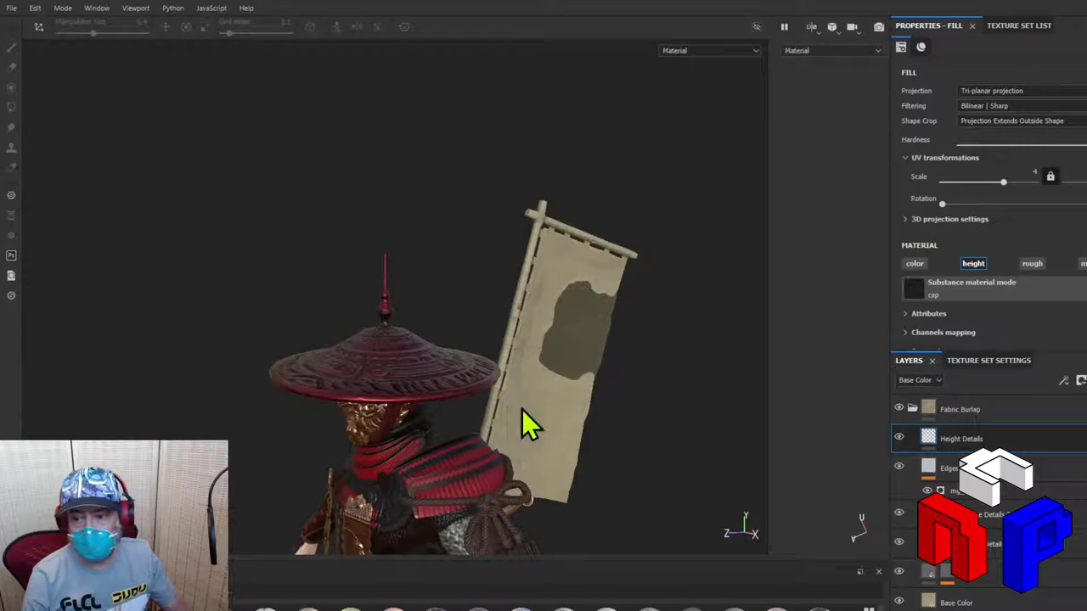
scroll(562, 407, up, 4)
scroll(562, 407, down, 4)
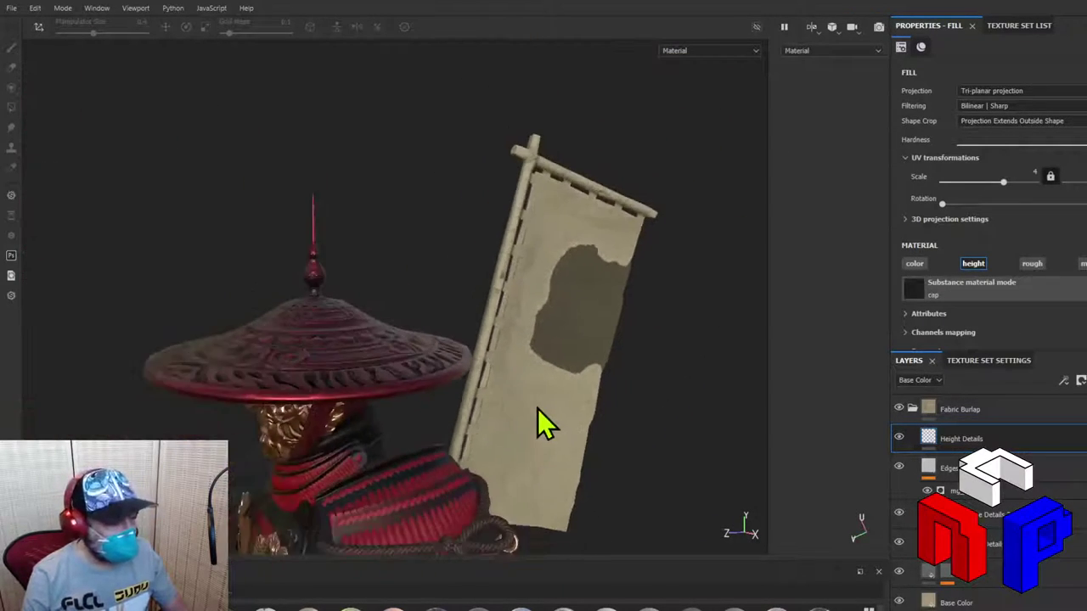
Step: Review the samurai's hat, mask, torso and left arm together in three-quarter and side views
alt+drag(538, 409, 592, 312)
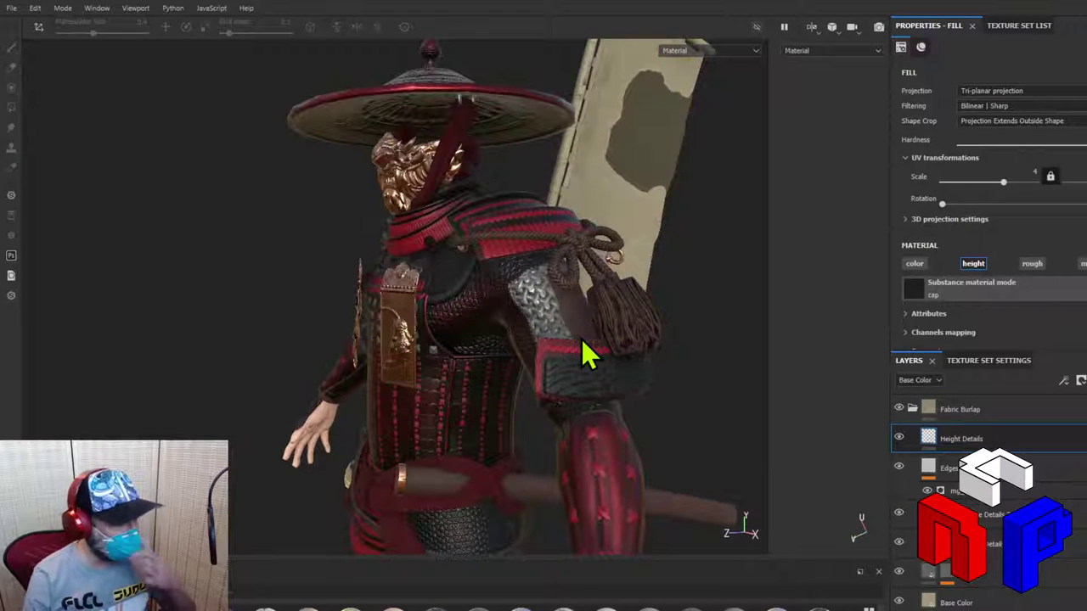
alt+drag(598, 355, 624, 357)
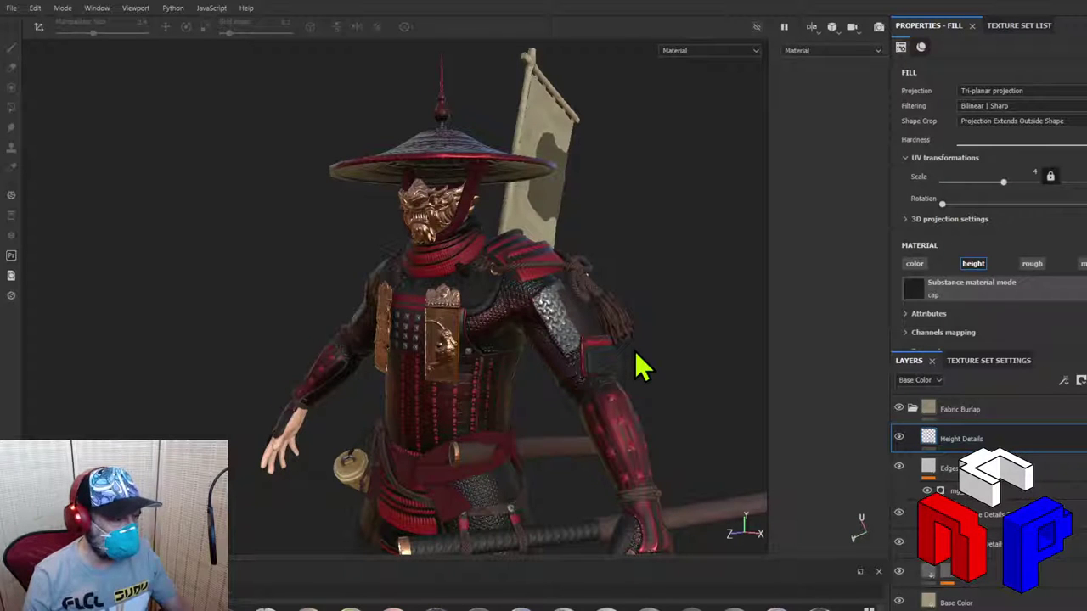
scroll(635, 364, up, 3)
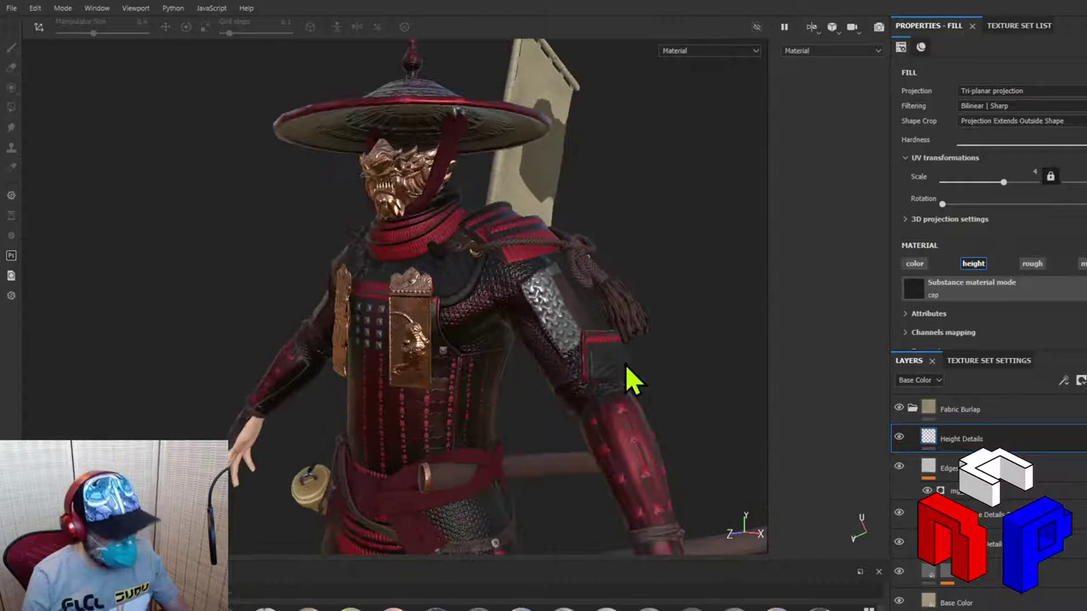
scroll(625, 364, up, 3)
alt+middle_drag(546, 367, 682, 342)
alt+drag(586, 354, 464, 395)
alt+middle_drag(602, 395, 399, 382)
scroll(553, 390, down, 1)
scroll(554, 390, down, 2)
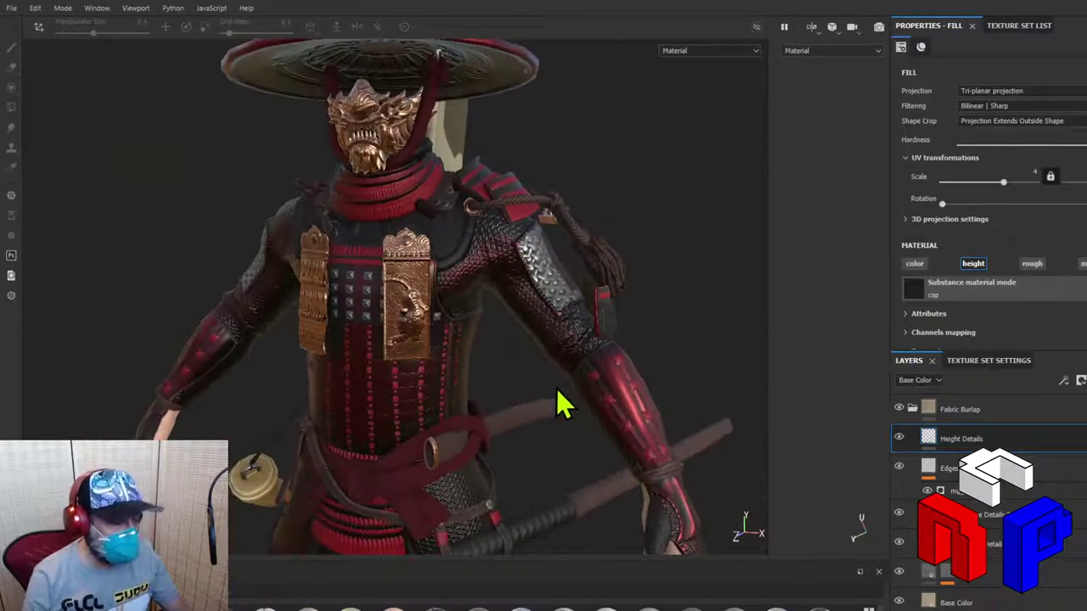
alt+drag(597, 416, 539, 432)
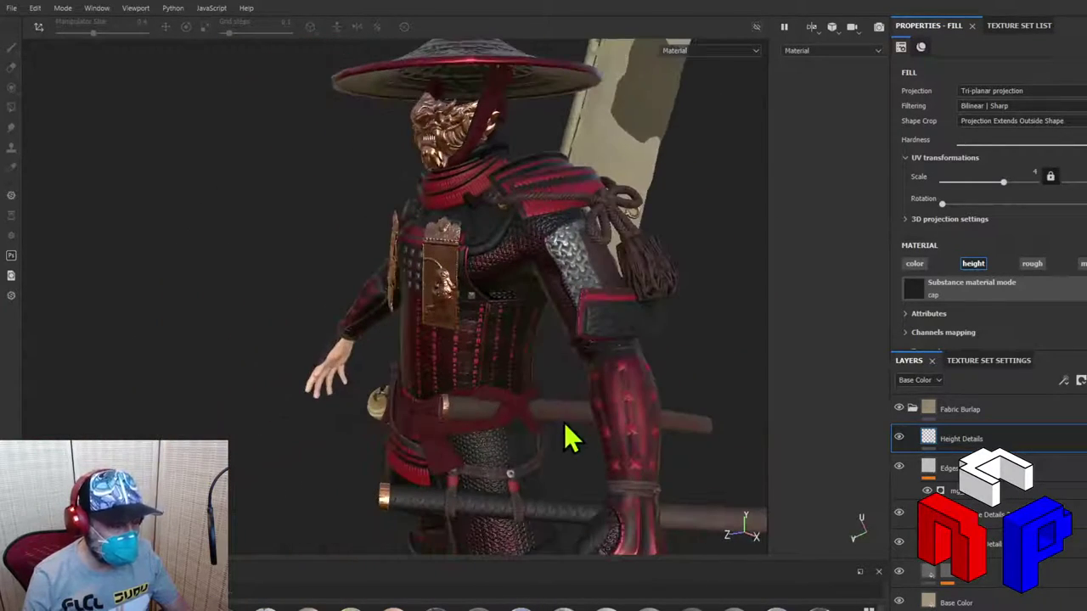
scroll(566, 423, down, 1)
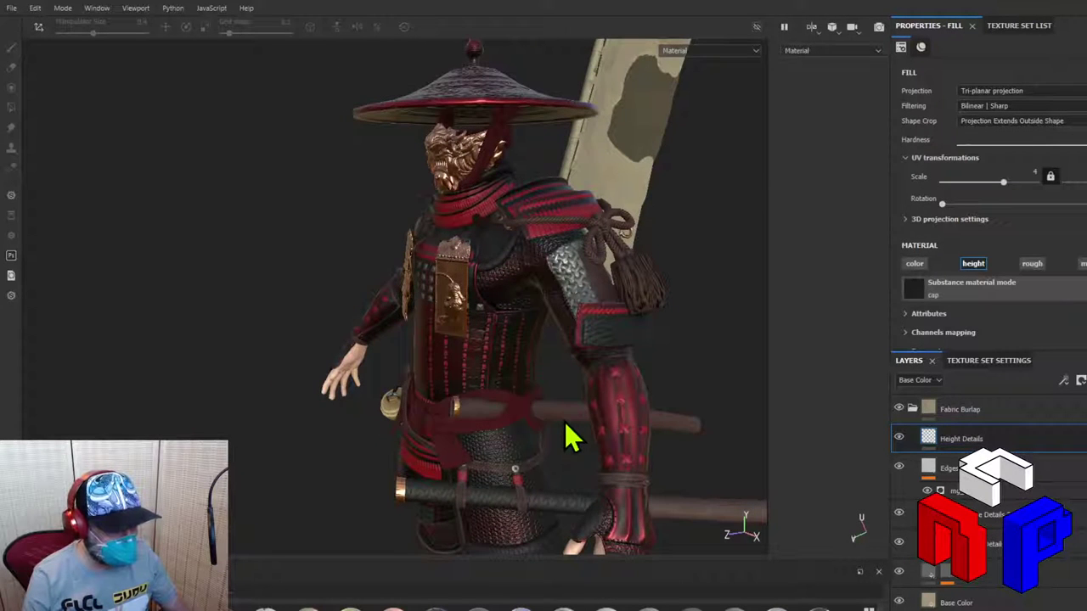
scroll(565, 424, down, 2)
scroll(519, 425, up, 2)
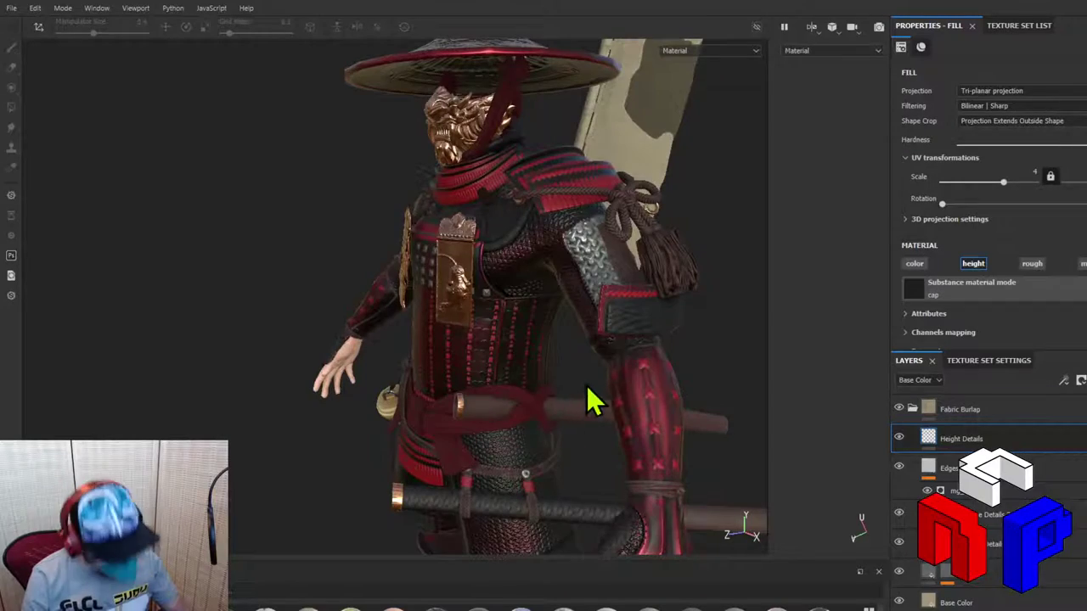
Step: Examine the samurai's left arm, torso and overall stance in three-quarter view under changed lighting
alt+drag(591, 401, 595, 375)
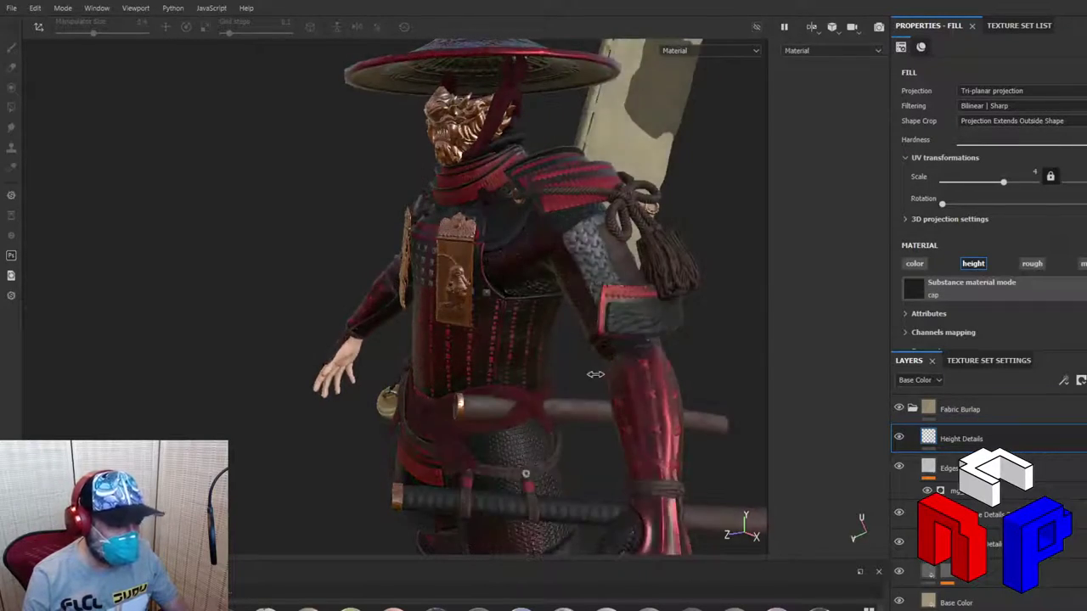
mouse_move(595, 375)
shift+right_down()
mouse_move(543, 371)
mouse_move(582, 364)
mouse_move(572, 368)
mouse_move(600, 382)
shift+right_up()
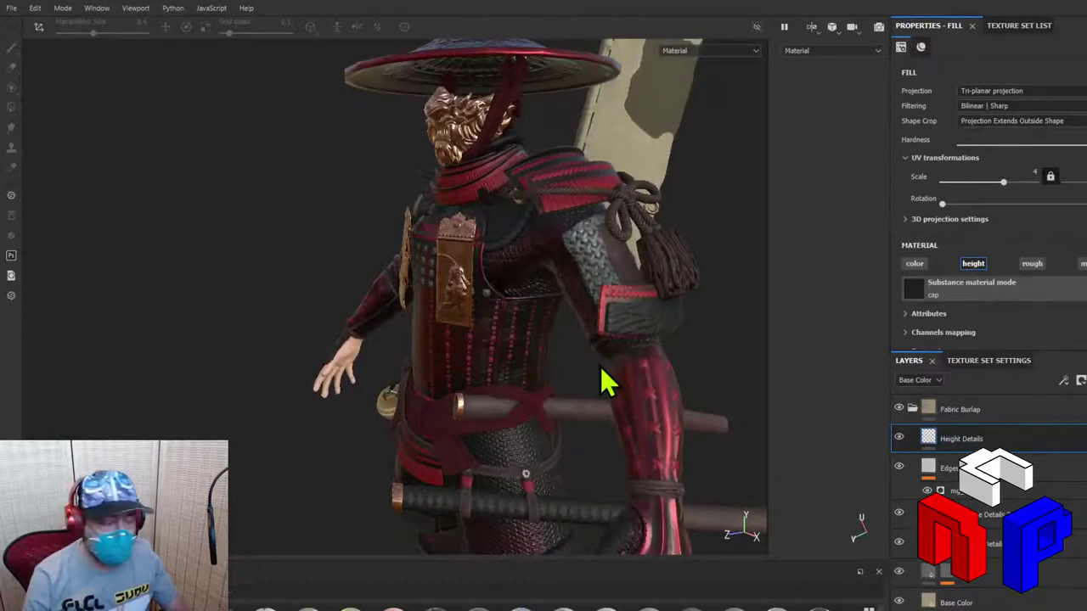
scroll(598, 382, up, 2)
scroll(592, 375, down, 2)
mouse_move(593, 375)
alt+mouse_down()
mouse_move(347, 342)
mouse_move(260, 344)
mouse_move(605, 376)
alt+mouse_up()
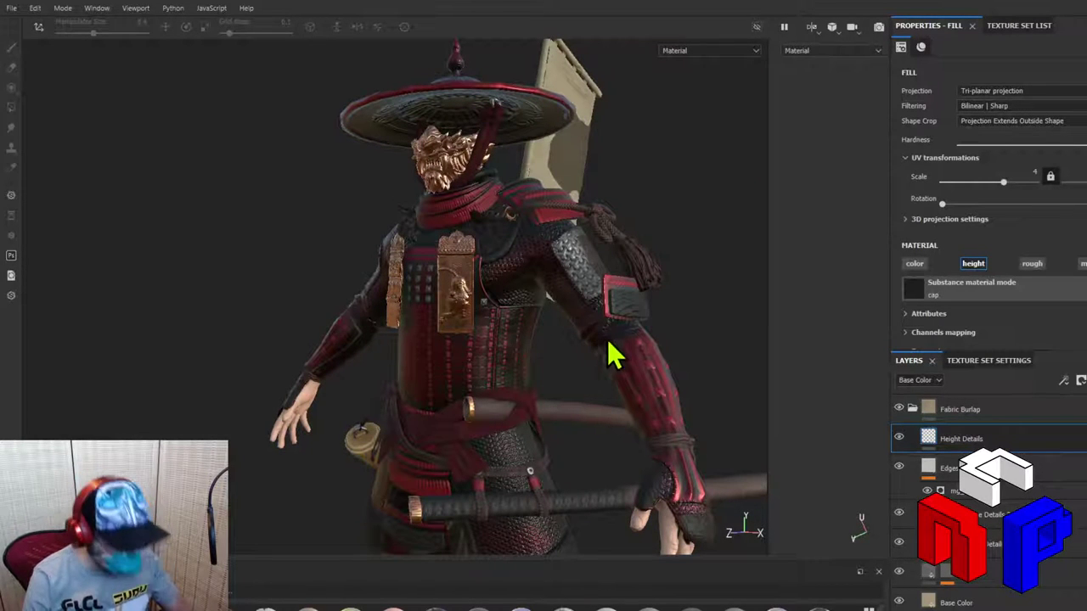
alt+middle_drag(591, 354, 623, 252)
scroll(620, 255, down, 2)
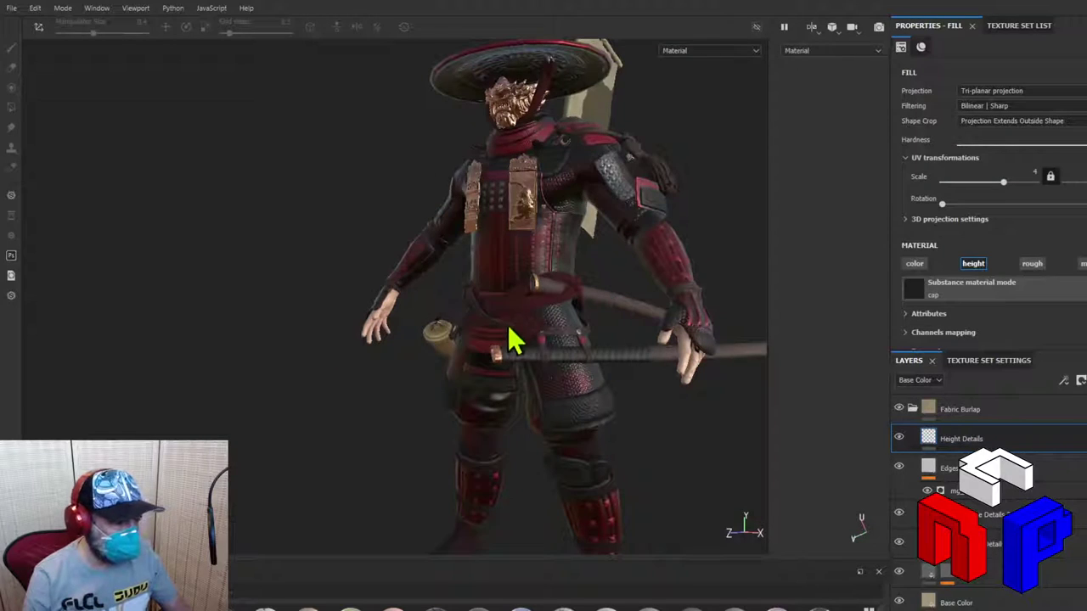
alt+drag(555, 282, 504, 334)
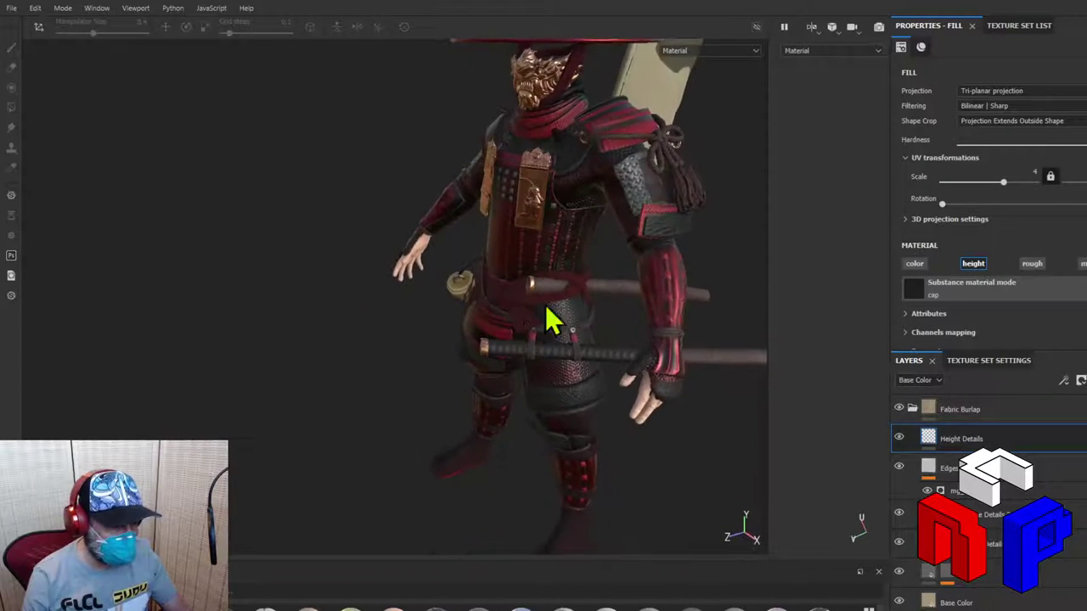
Step: Hide the banner texture set to uncover the armour on the samurai's back
alt+middle_drag(581, 283, 493, 395)
scroll(492, 396, up, 3)
alt+drag(492, 396, 768, 335)
click(1010, 26)
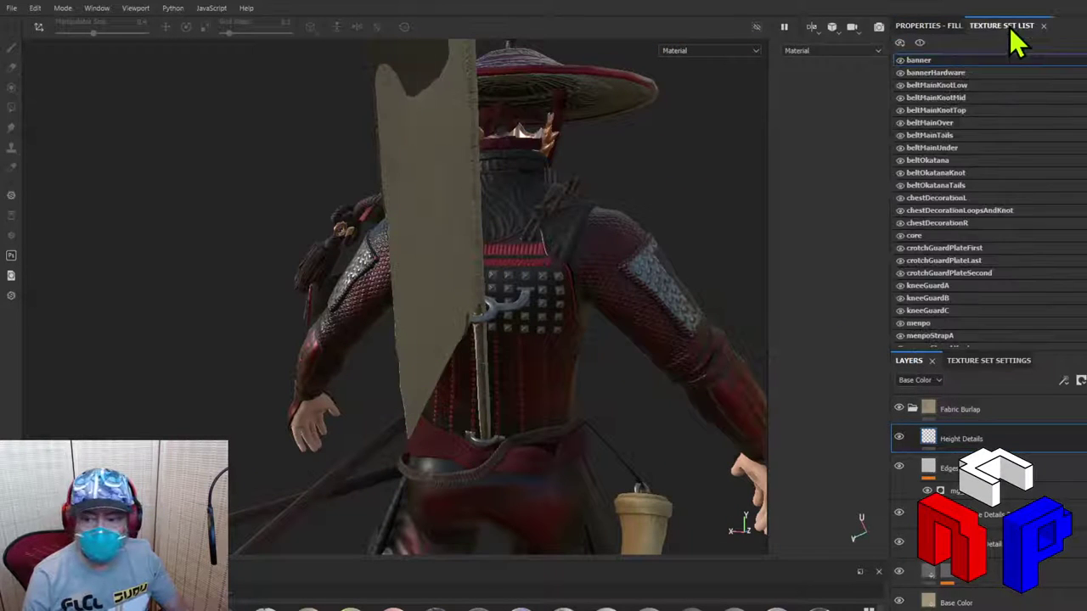
click(900, 59)
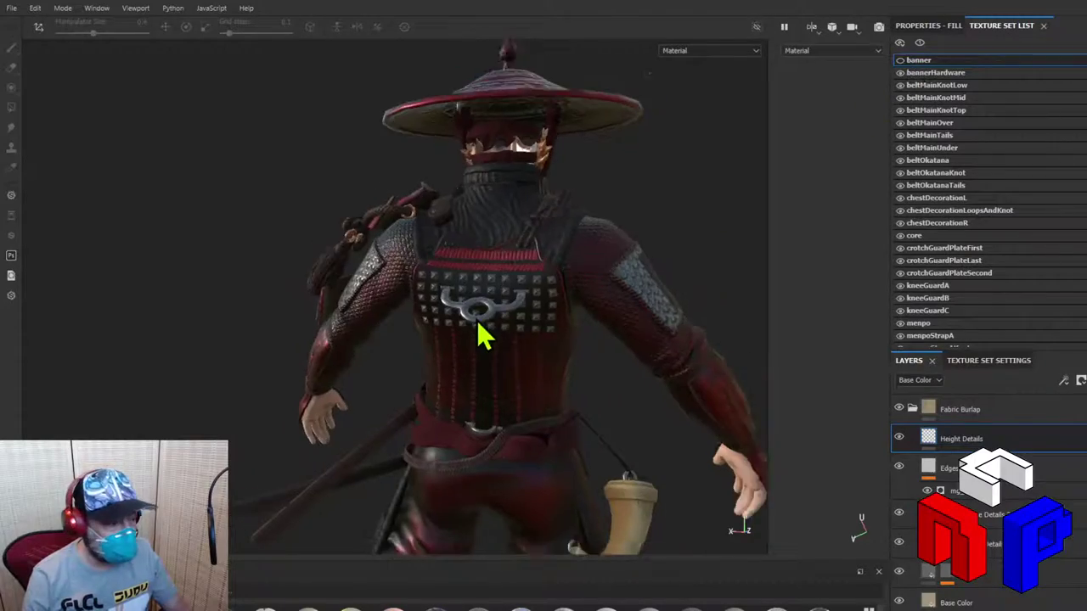
Step: Inspect the scalloped scales, red lacing and lower metal bracket on the back armour up close
scroll(481, 334, up, 3)
scroll(479, 326, up, 5)
alt+drag(533, 383, 636, 305)
alt+middle_drag(533, 384, 549, 243)
alt+drag(546, 259, 554, 338)
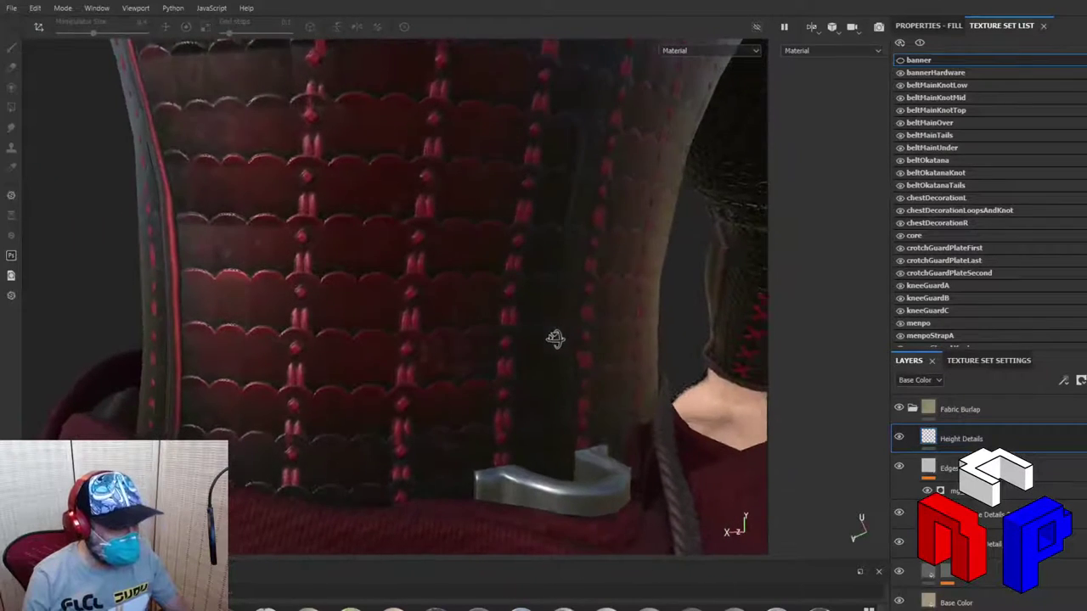
scroll(556, 344, down, 4)
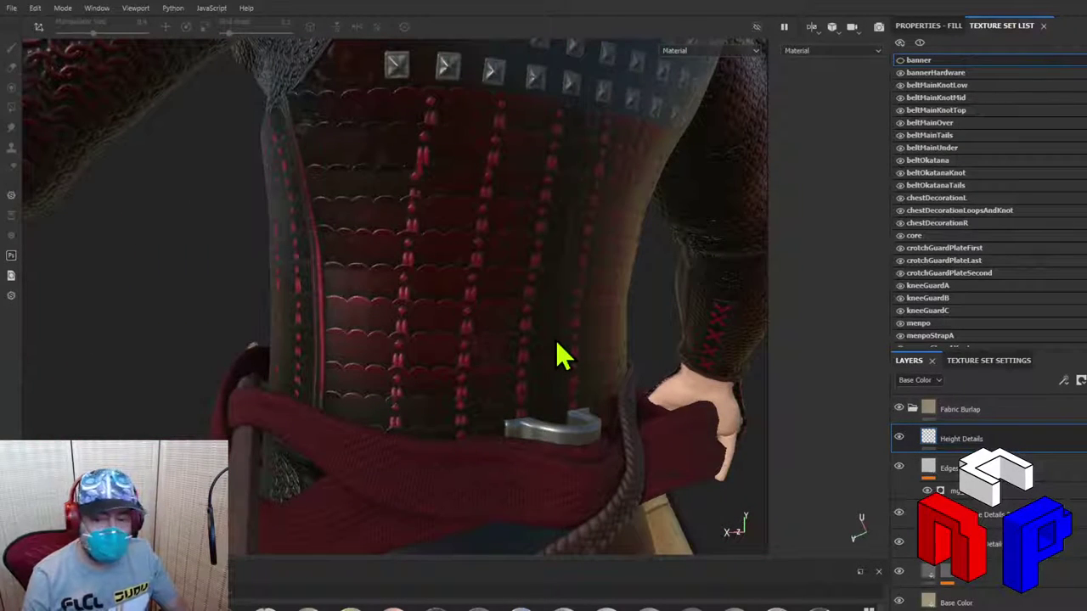
alt+drag(556, 345, 499, 338)
scroll(500, 339, up, 5)
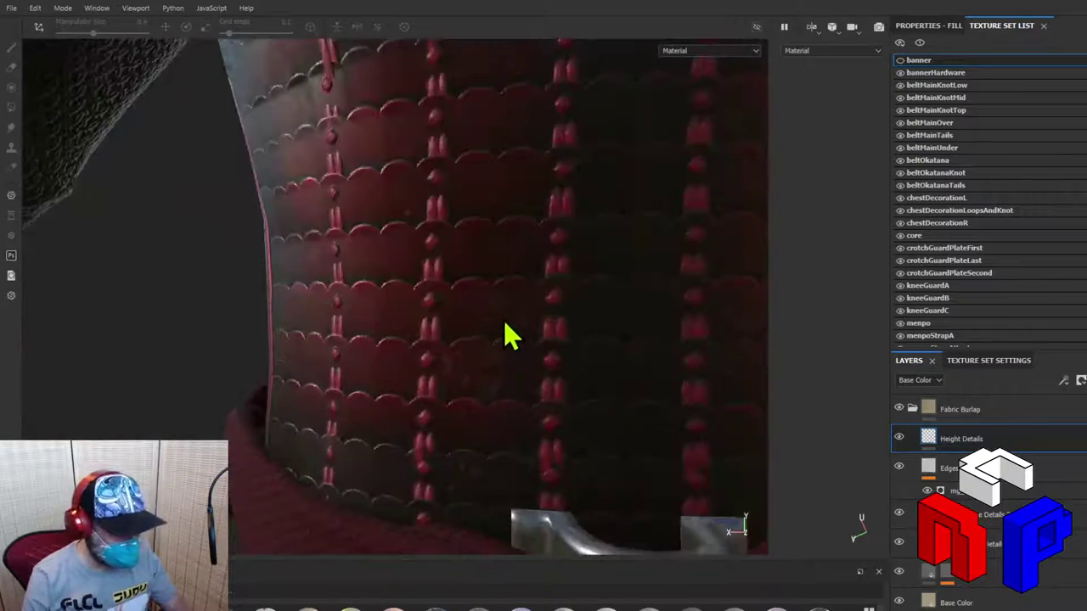
alt+middle_drag(520, 272, 497, 416)
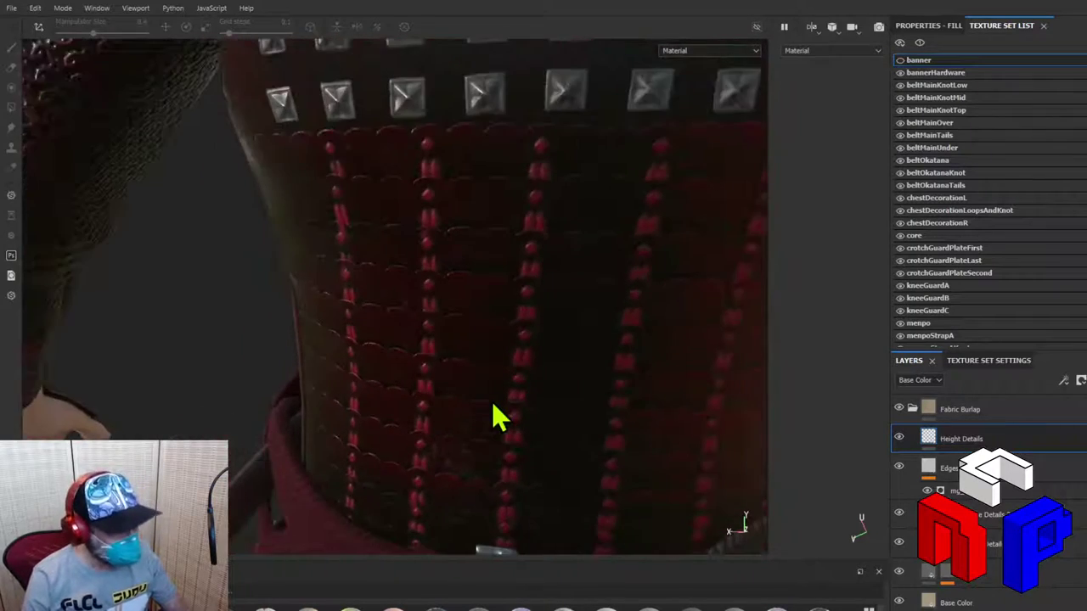
Step: Inspect the stitched leather, the chainmail sleeve and the studded back plate with its metal bracket
alt+drag(432, 384, 378, 369)
scroll(379, 365, up, 5)
scroll(380, 366, down, 2)
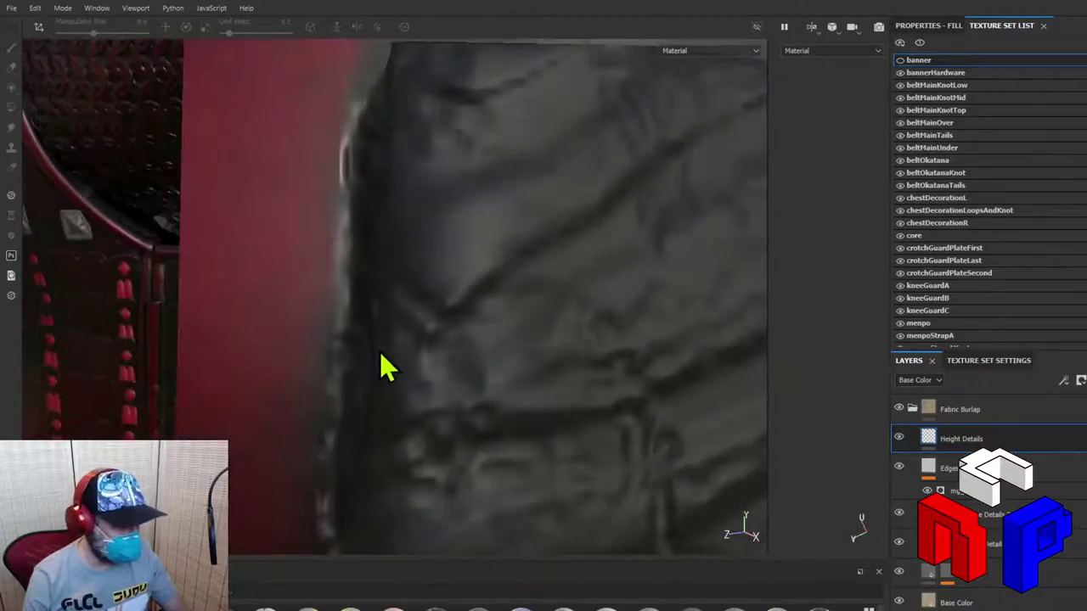
alt+drag(242, 370, 42, 382)
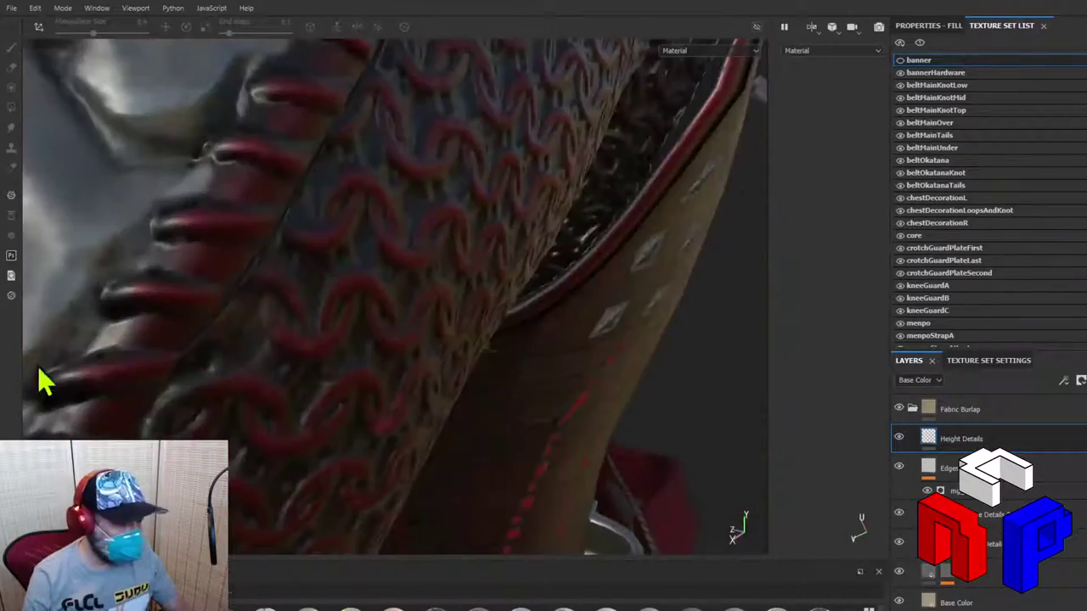
alt+drag(444, 360, 331, 248)
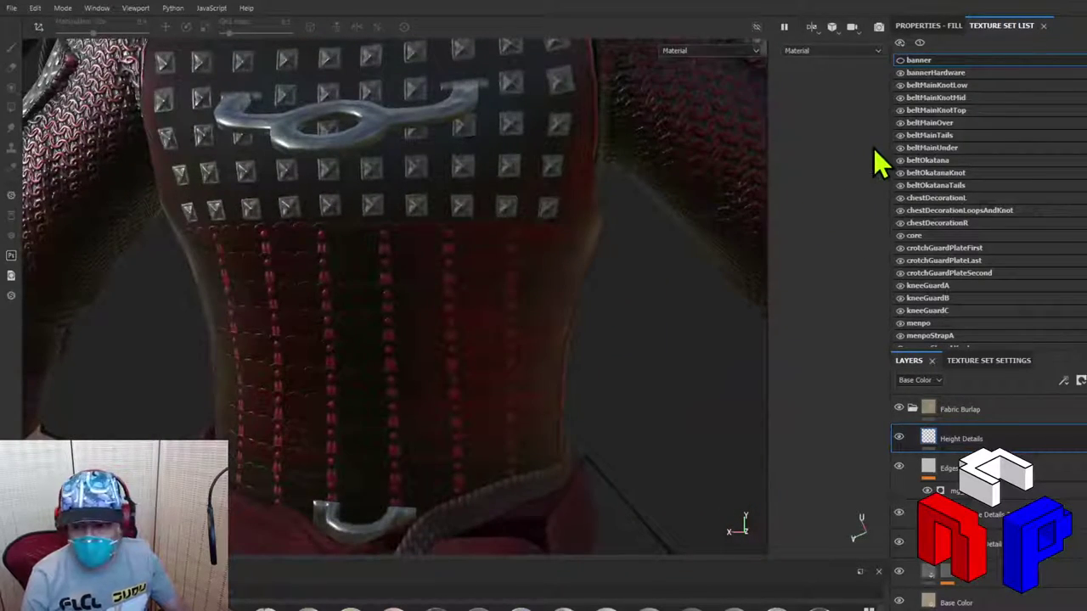
Step: Review the whole figure from behind and in front, including the engraved gold chest plate up close
scroll(395, 301, down, 10)
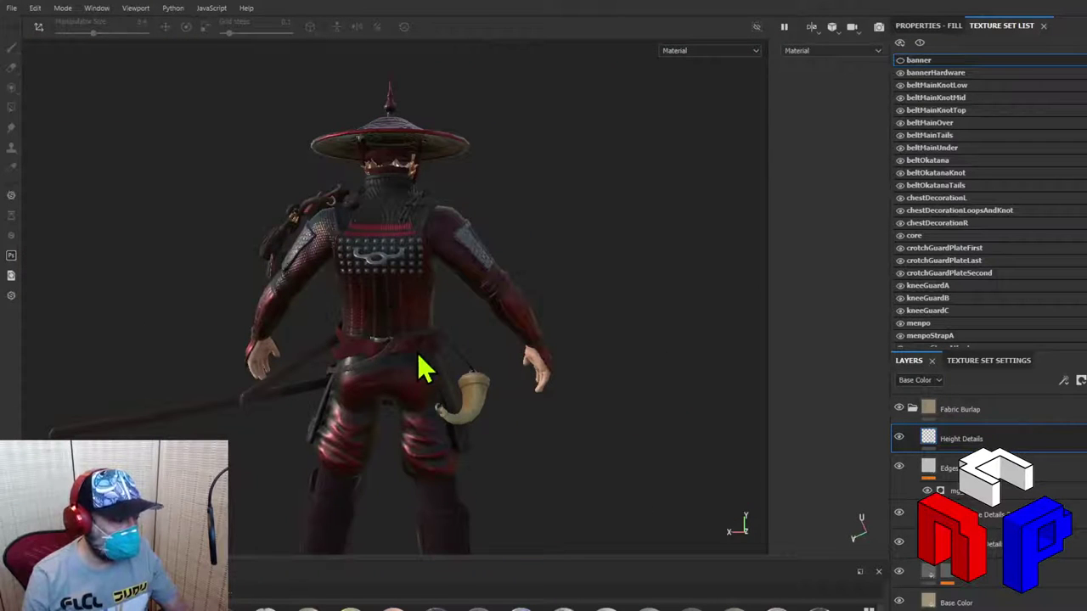
alt+drag(382, 352, 950, 340)
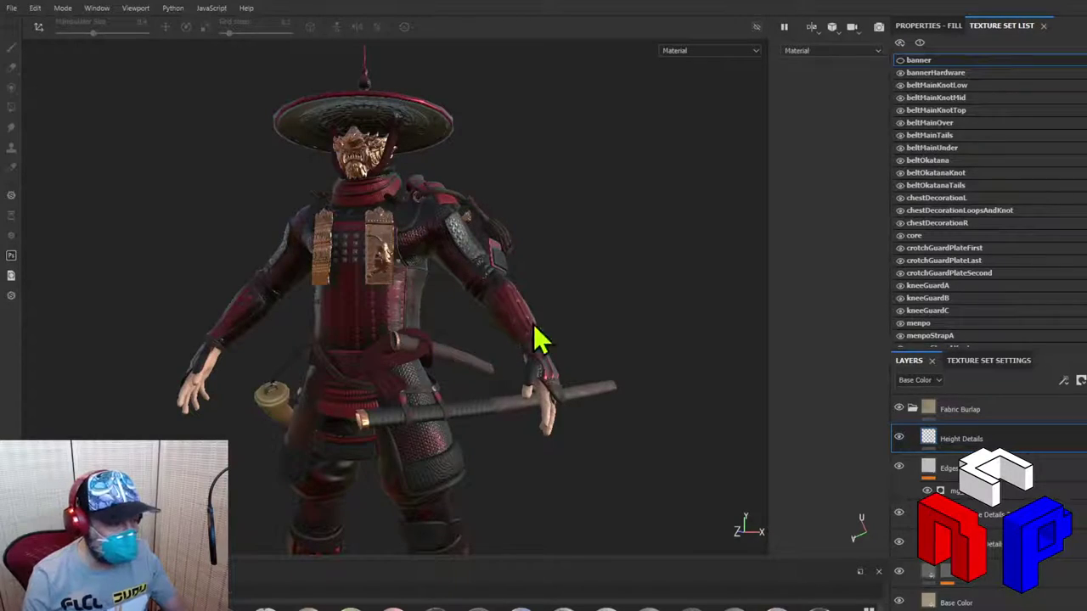
scroll(391, 246, up, 10)
scroll(382, 280, up, 2)
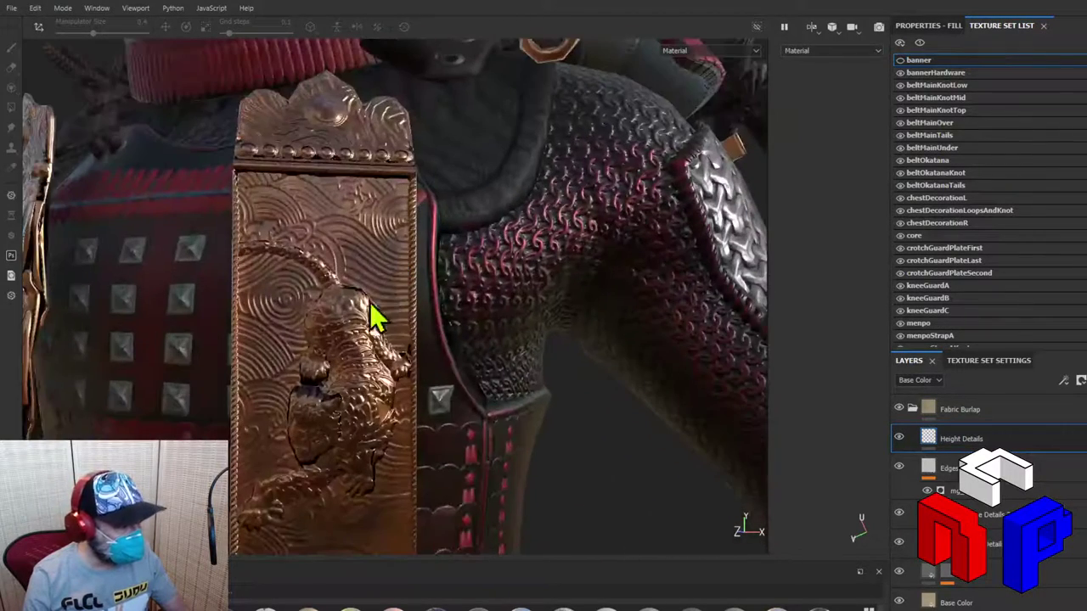
scroll(396, 397, down, 4)
scroll(395, 397, down, 6)
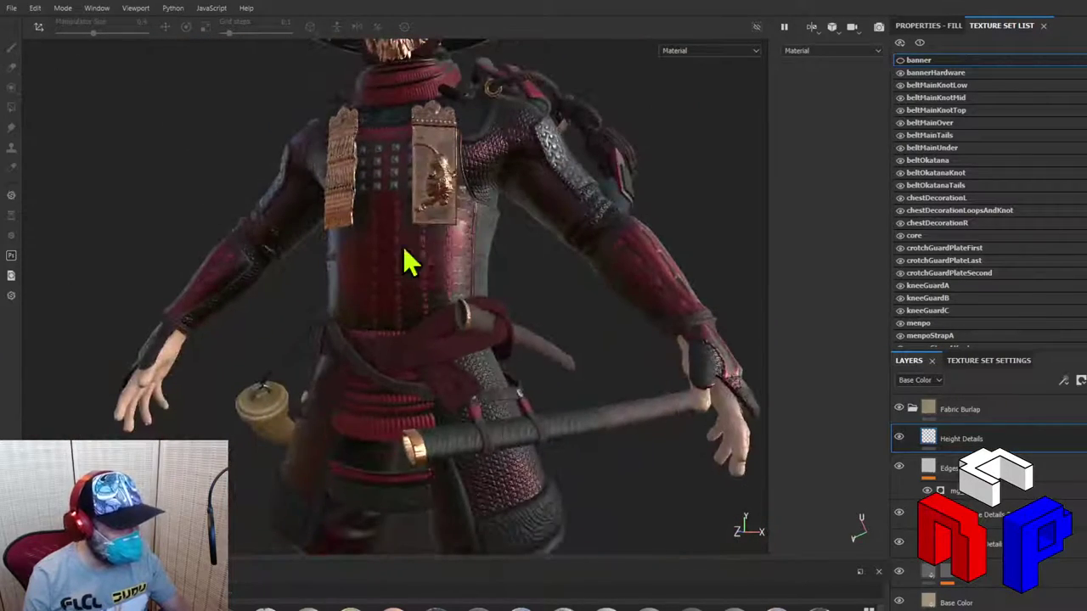
Step: Examine the ribbed gold chest plate, the square studs and the chainmail shoulder from the character's other side
alt+middle_drag(405, 242, 497, 384)
alt+drag(497, 385, 570, 395)
scroll(484, 414, up, 6)
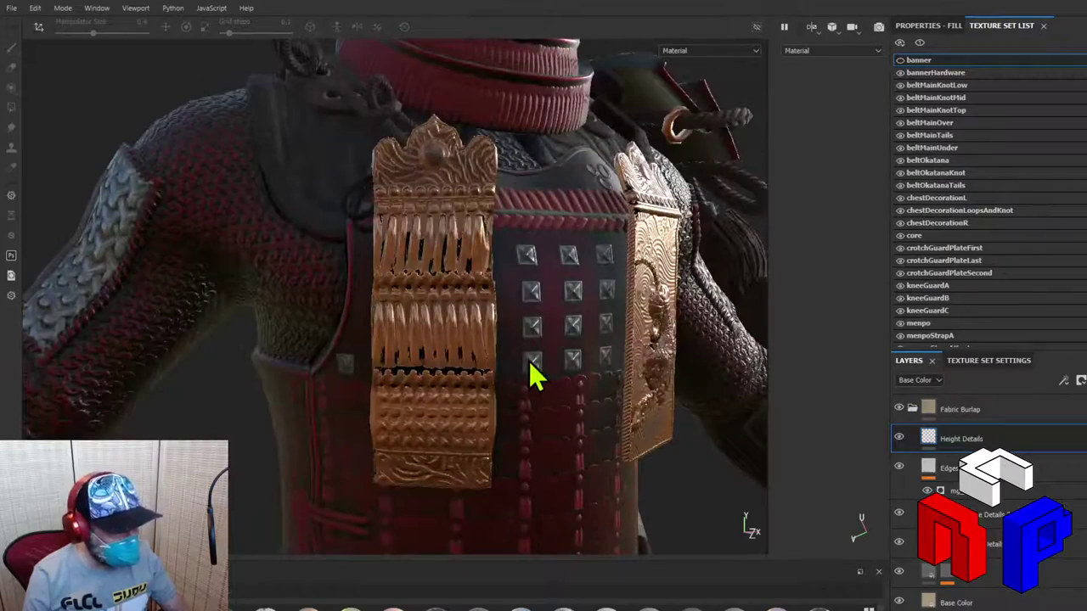
scroll(527, 375, down, 3)
alt+drag(529, 368, 437, 361)
shift+right_drag(512, 371, 489, 339)
alt+drag(496, 361, 484, 335)
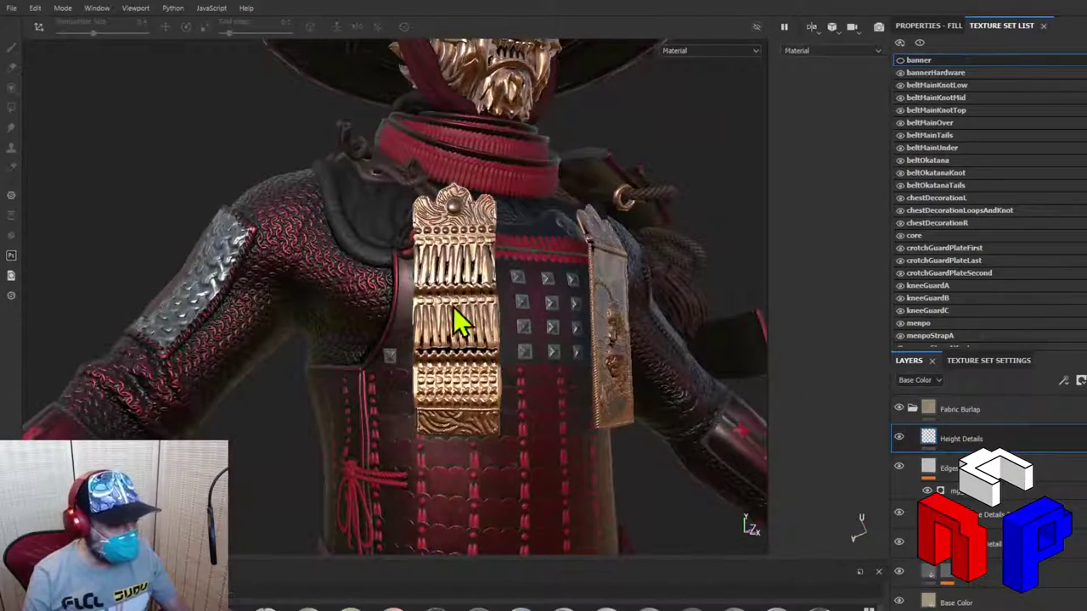
scroll(488, 352, down, 5)
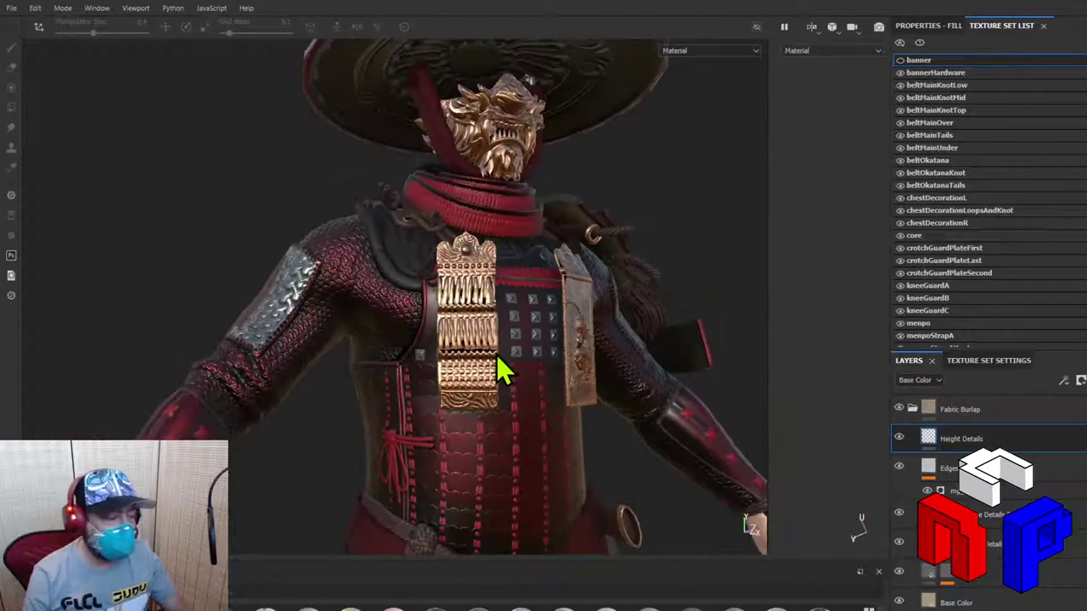
Step: Review the hat, mask, chest armour, sash and forearms together from three-quarter views
alt+drag(546, 354, 368, 417)
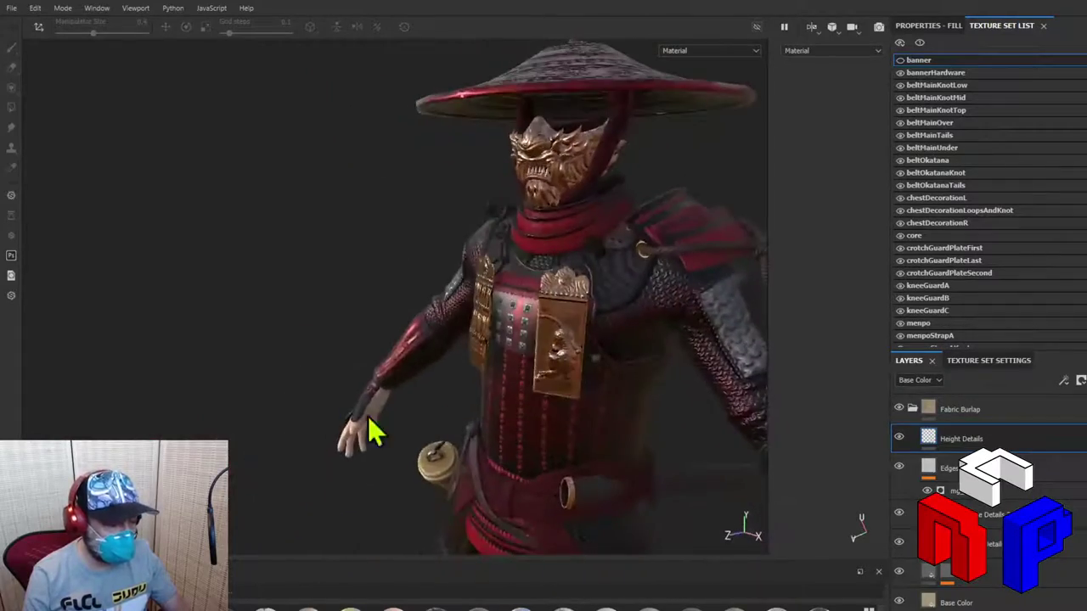
alt+middle_drag(526, 409, 412, 236)
alt+drag(491, 282, 626, 226)
scroll(575, 230, down, 4)
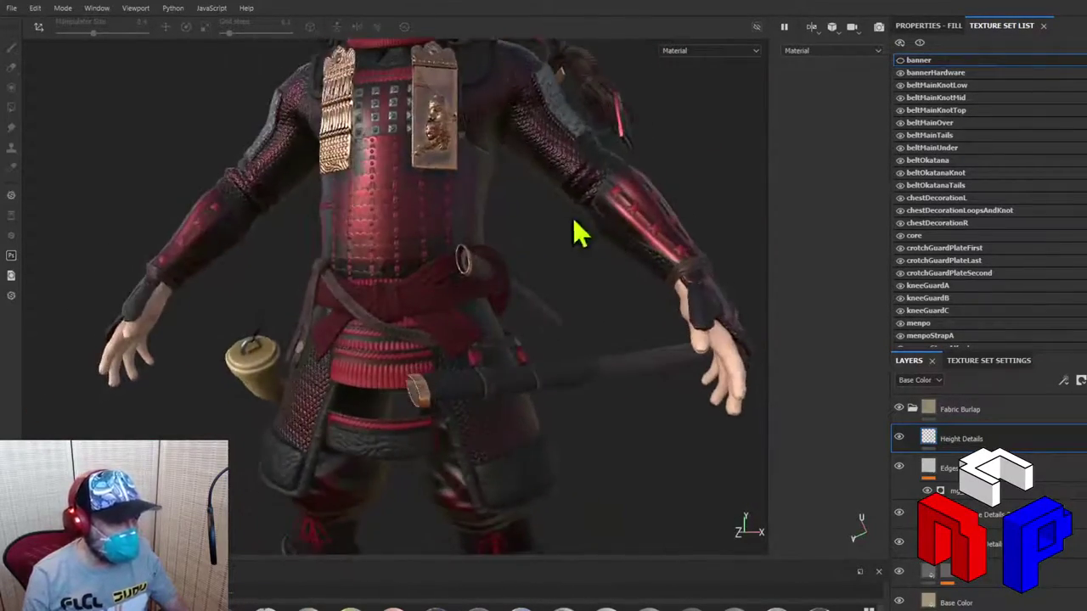
alt+drag(619, 449, 424, 379)
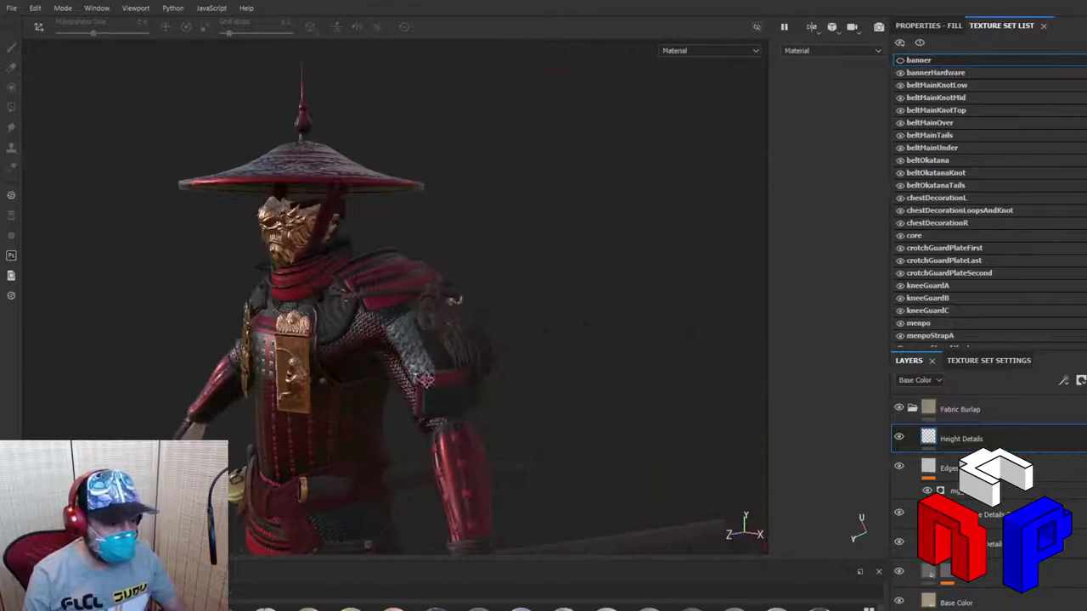
Step: Toggle the banner's visibility on and off, and check the studded plate and red lacing from behind
click(899, 60)
click(899, 60)
alt+drag(603, 272, 419, 329)
scroll(410, 371, down, 3)
scroll(408, 373, up, 2)
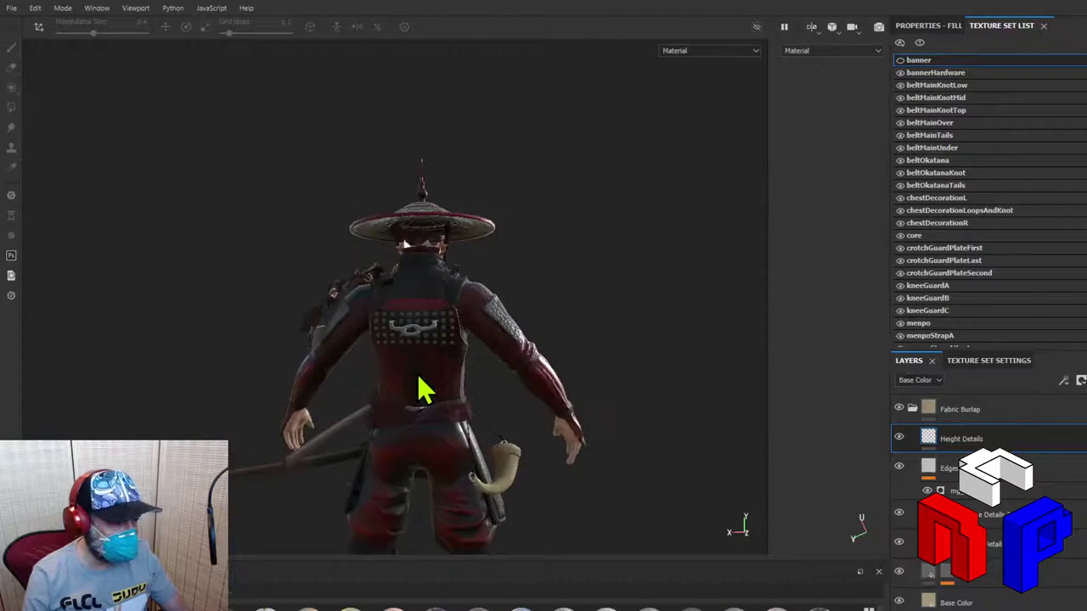
scroll(425, 386, up, 5)
alt+drag(424, 382, 488, 370)
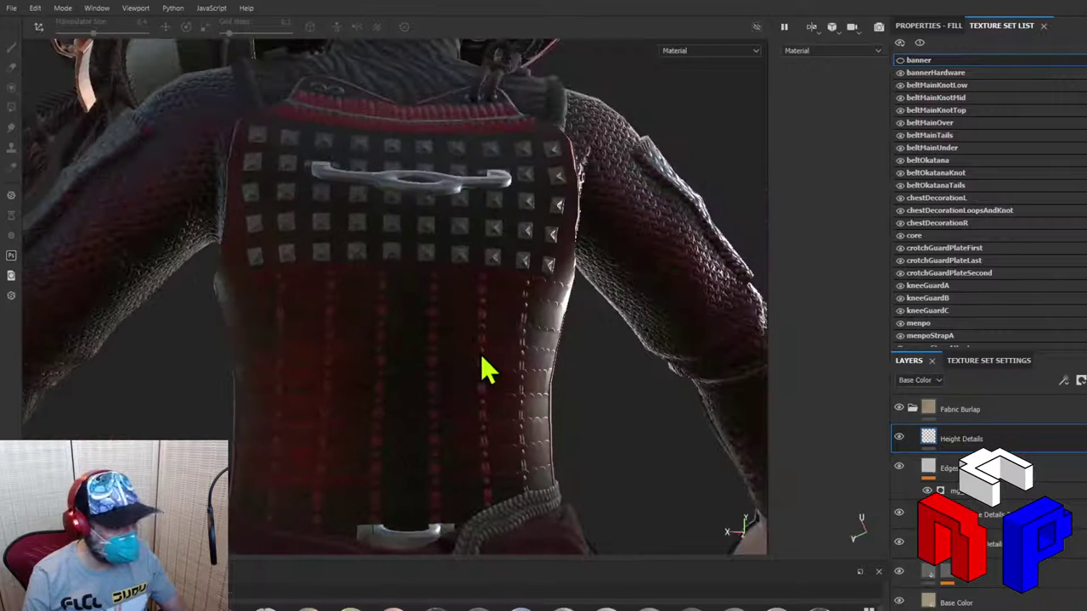
Step: Enlarge the 2D texture view beside the 3D model, showing the UV layout of the core texture set
drag(764, 286, 291, 308)
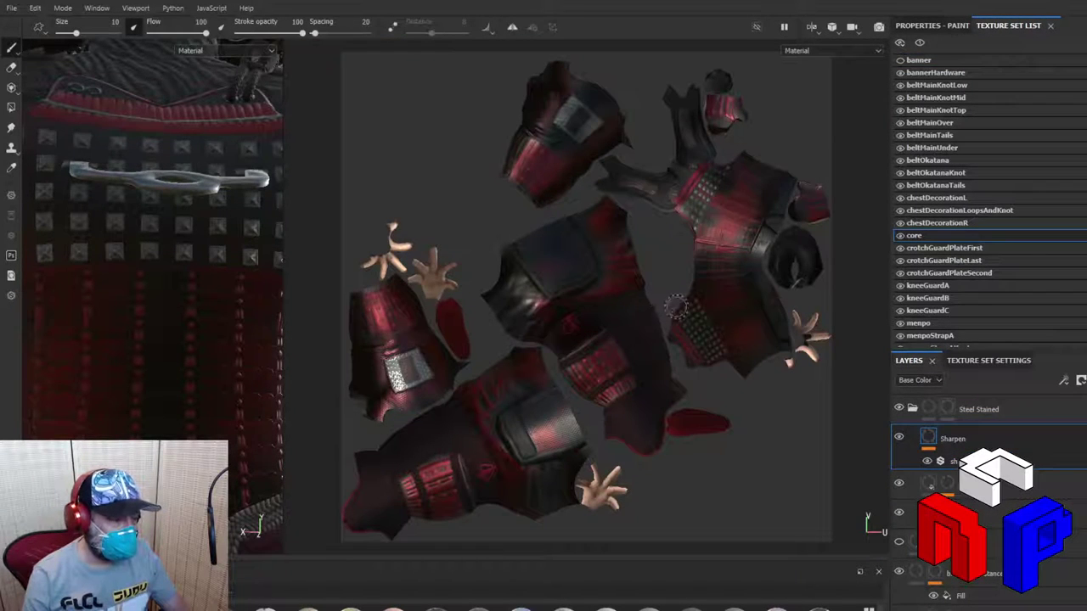
mouse_move(676, 307)
shift+right_down()
mouse_move(452, 276)
mouse_move(513, 278)
shift+right_up()
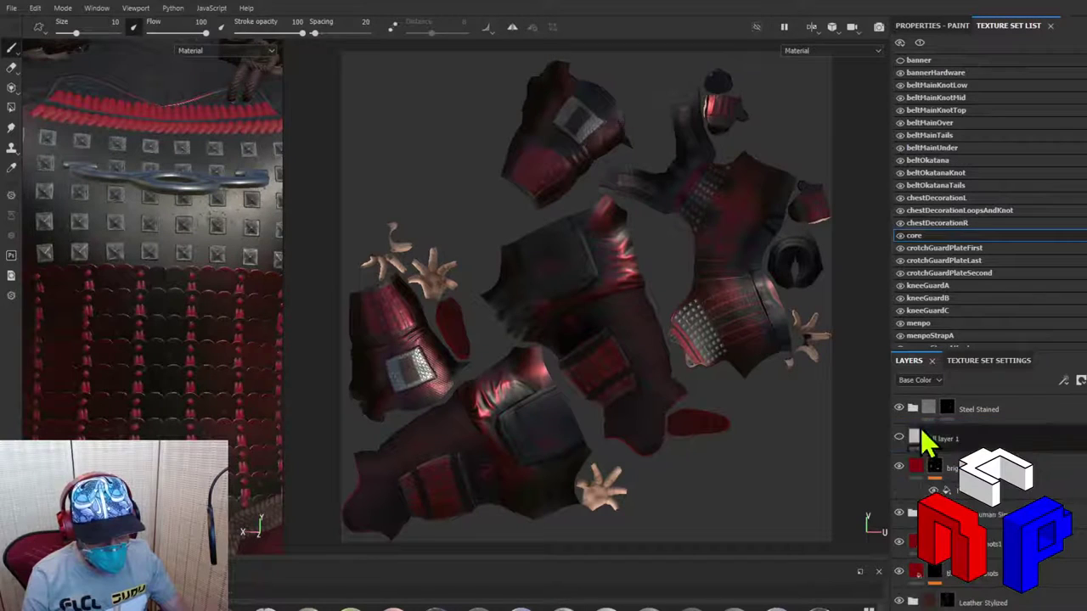
Step: Browse the core texture set's layers, including the contents of the steel folder above the brightRed layer
scroll(909, 471, up, 3)
scroll(922, 492, down, 3)
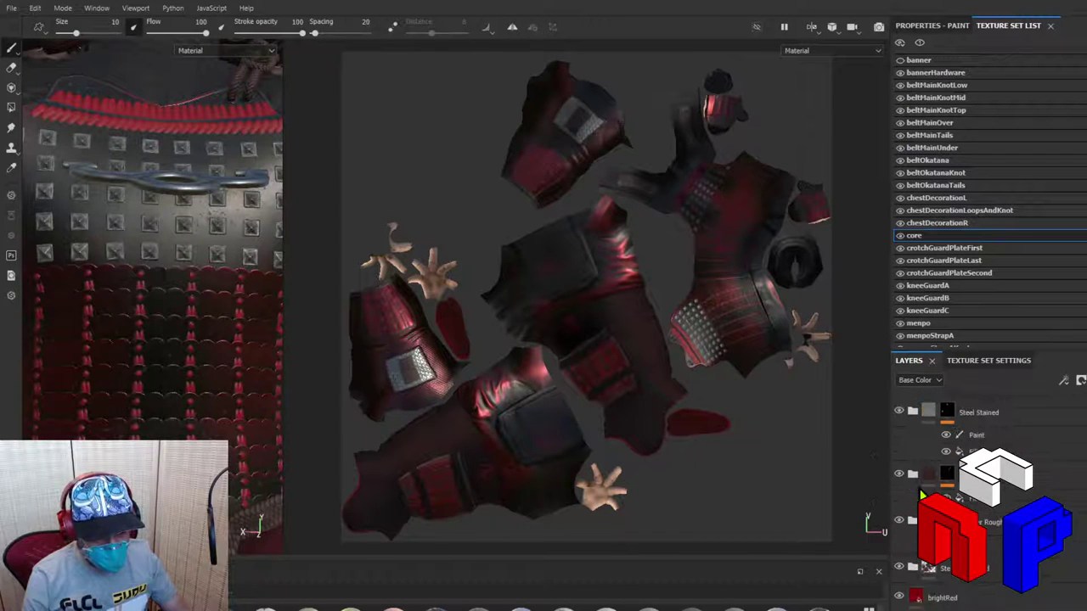
click(965, 582)
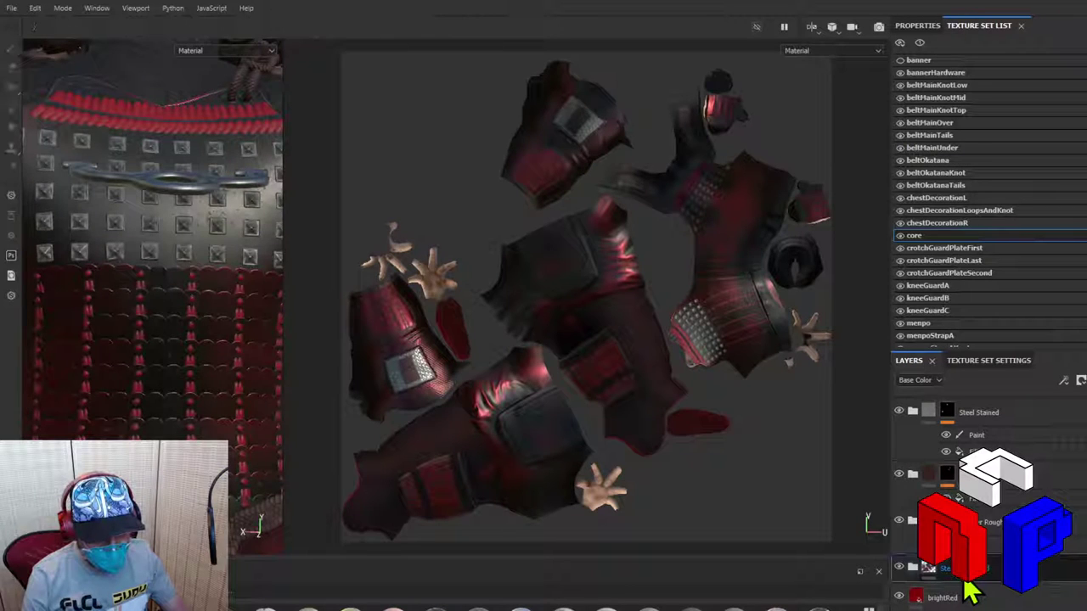
click(913, 568)
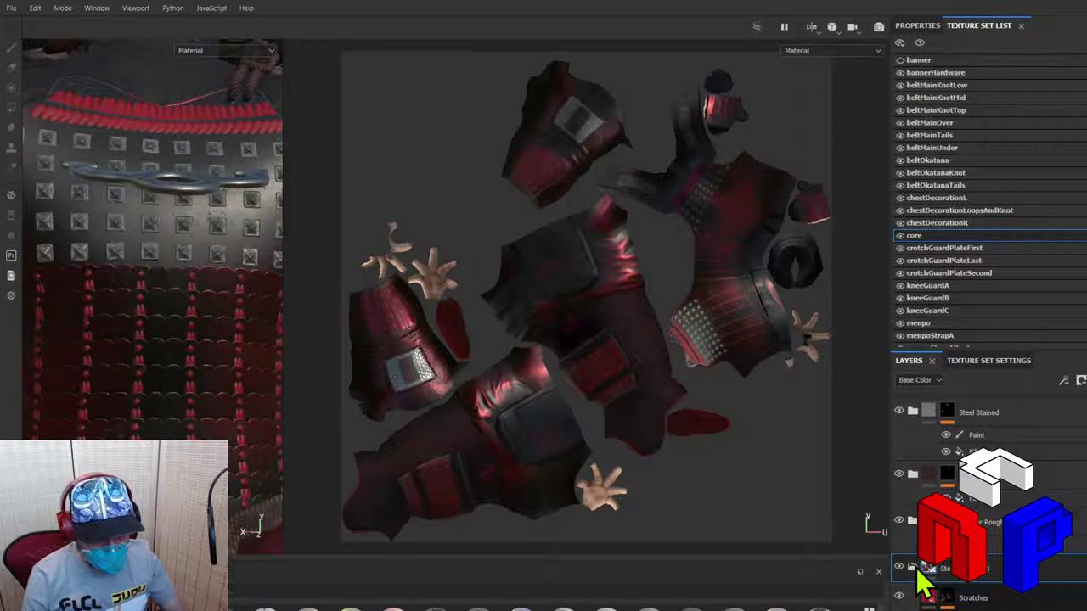
click(914, 568)
scroll(921, 577, down, 5)
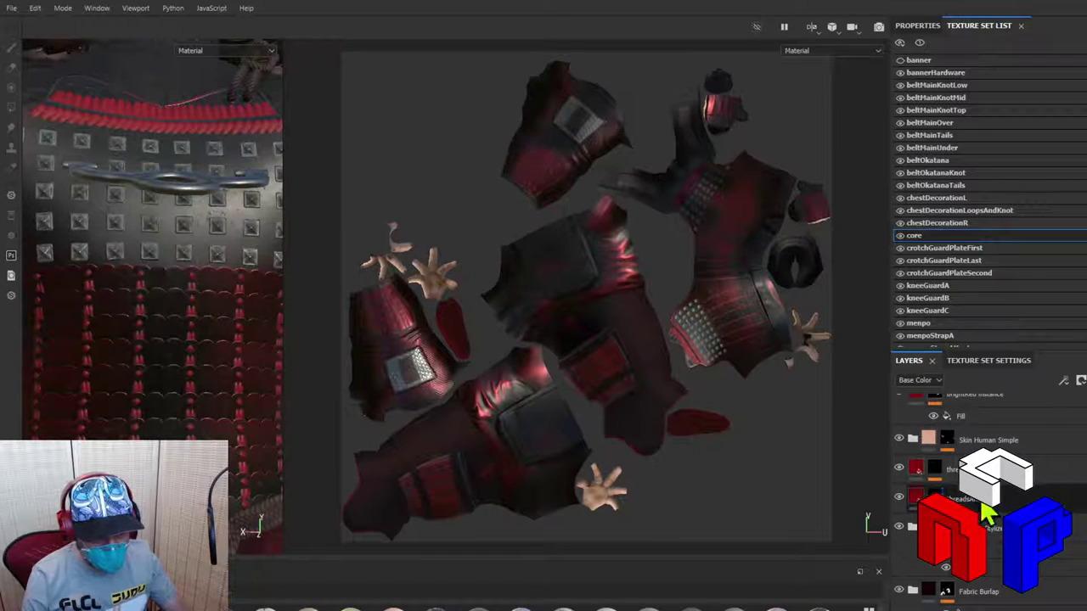
Step: Toggle the visibility of the two red thread layers and compare their effect on the core texture set
click(899, 469)
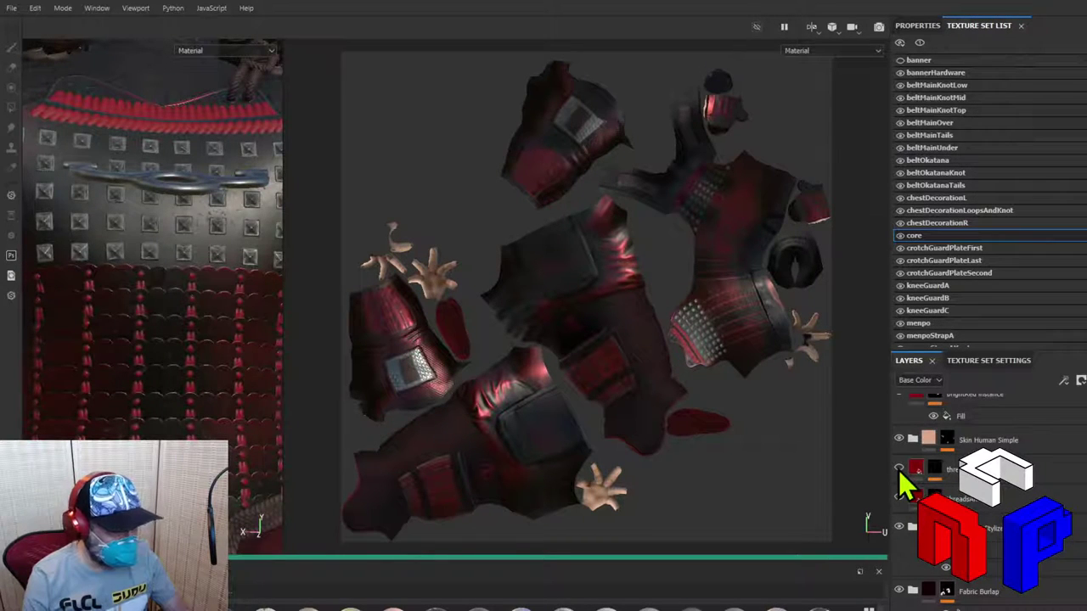
scroll(781, 408, up, 5)
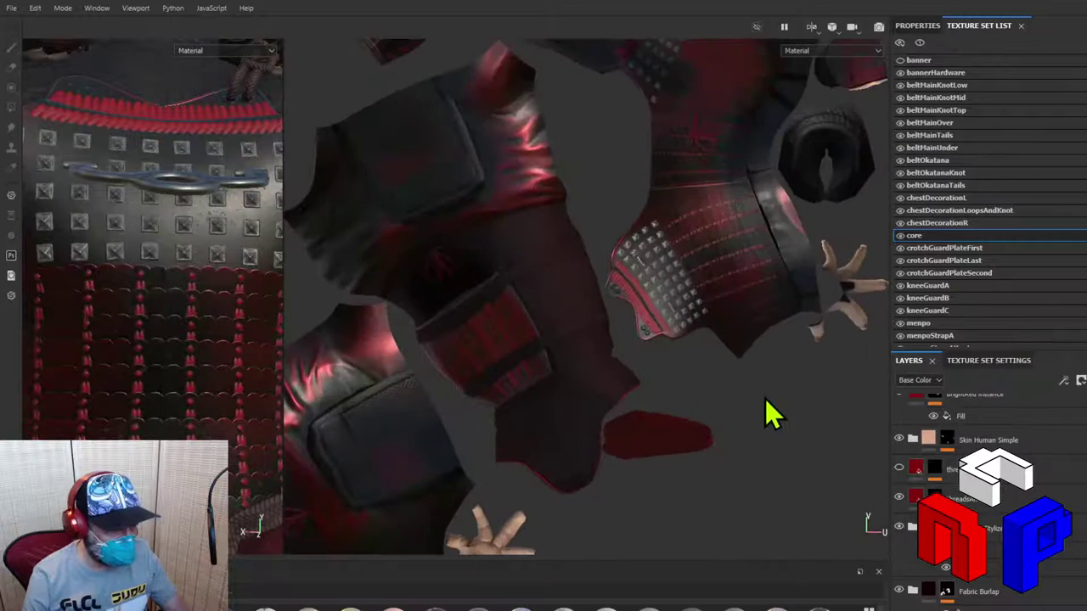
middle_drag(727, 332, 710, 421)
scroll(722, 429, up, 5)
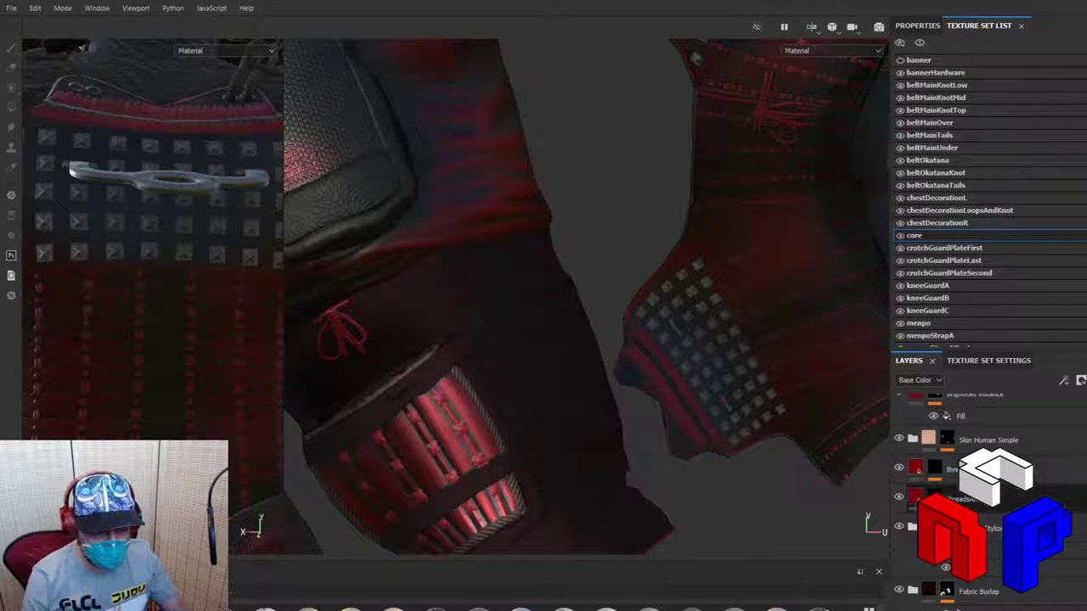
click(899, 497)
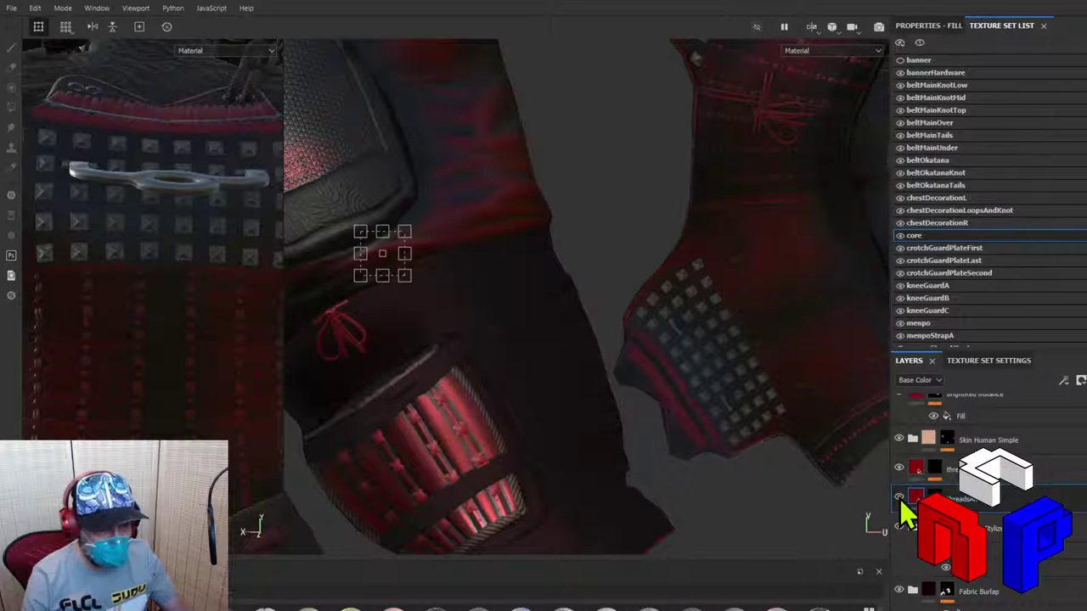
Step: Examine the red lacing across the front chest plate and side panel in the UV layout
alt+drag(776, 457, 785, 347)
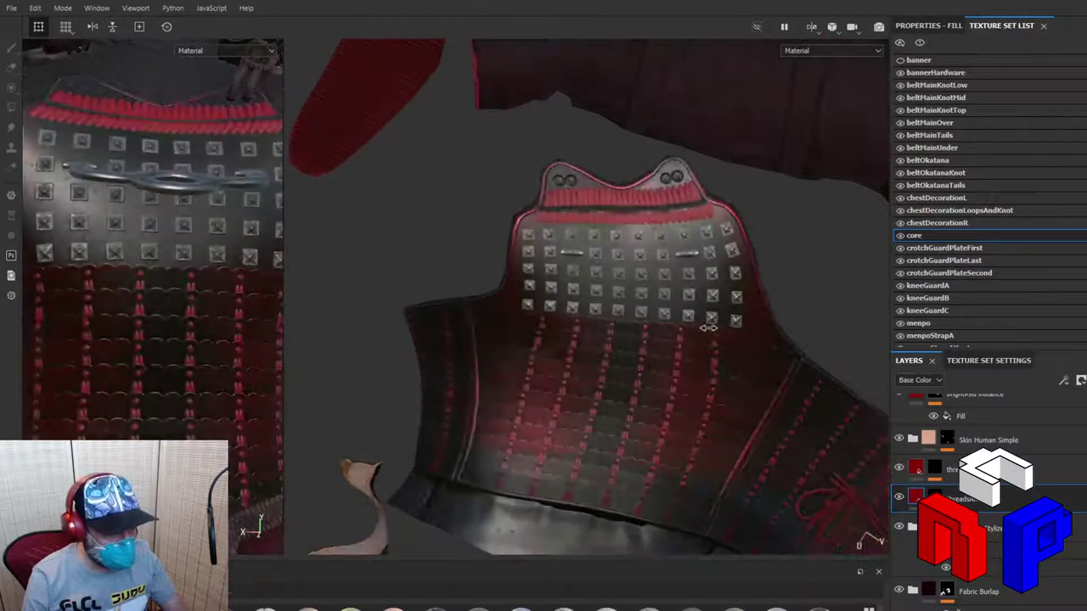
alt+drag(737, 334, 760, 323)
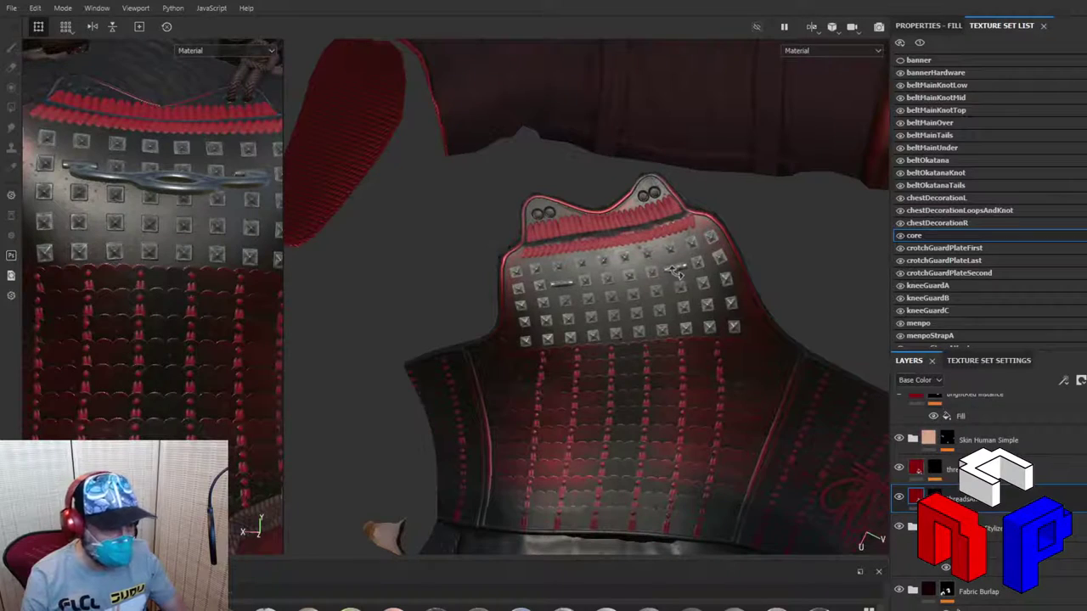
mouse_move(630, 420)
alt+right_down()
mouse_move(640, 424)
mouse_move(619, 426)
alt+right_up()
alt+middle_drag(406, 430, 538, 368)
scroll(539, 367, up, 4)
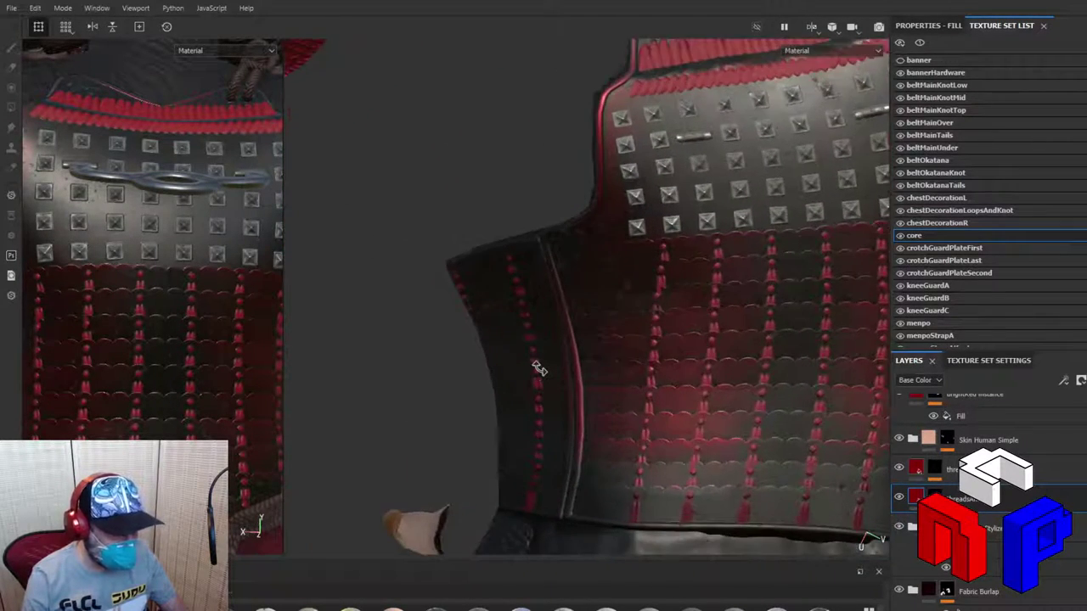
scroll(538, 369, down, 5)
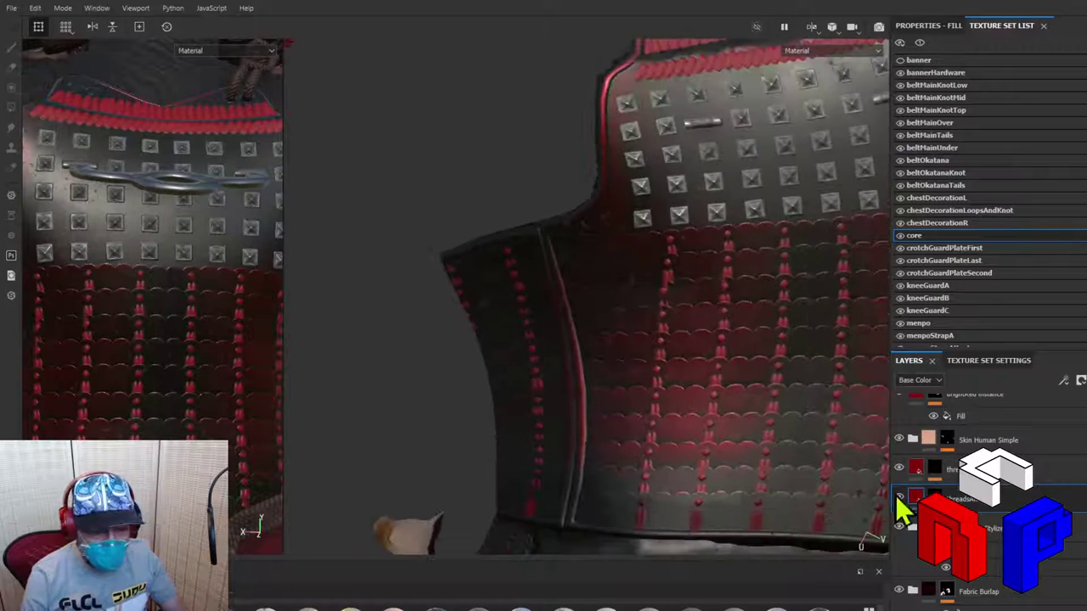
alt+middle_drag(819, 402, 647, 374)
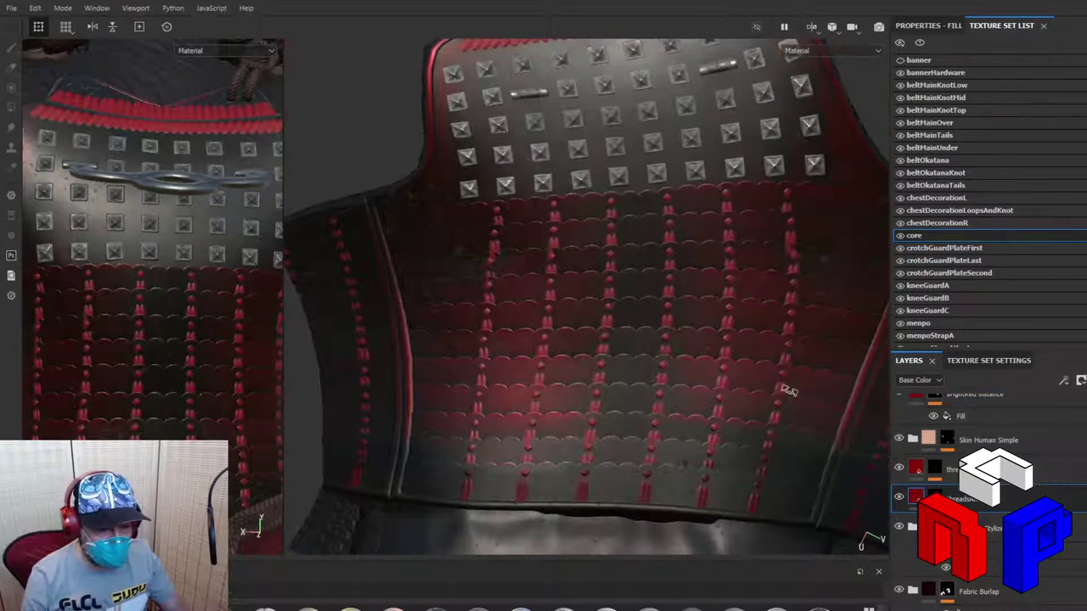
Step: Add a plain white fill layer and place it directly beneath the lower threads layer to isolate the red lacing
click(1083, 380)
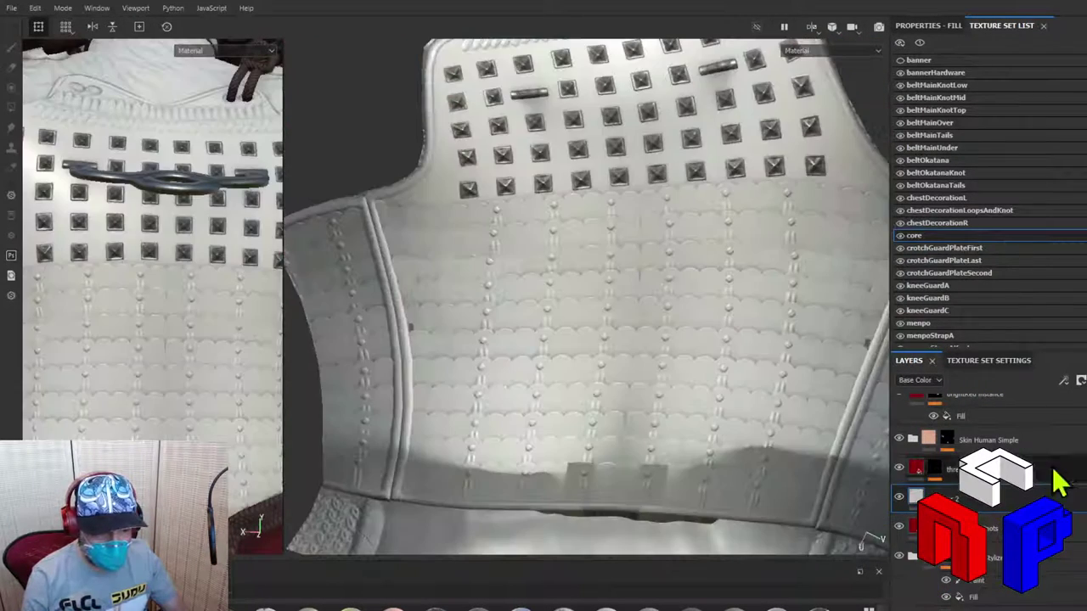
drag(1001, 497, 995, 533)
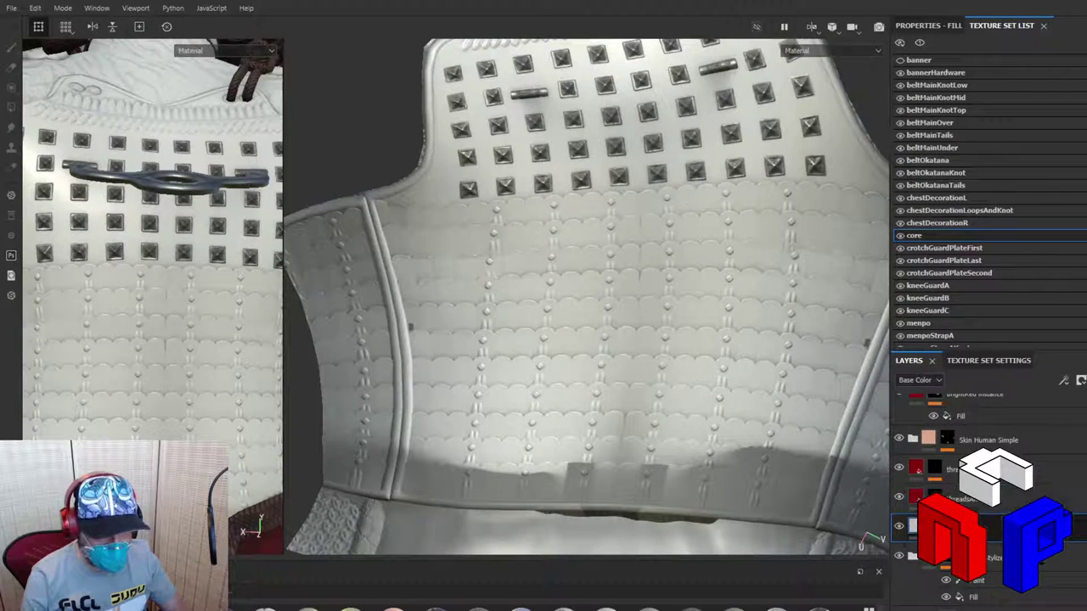
scroll(641, 336, down, 1)
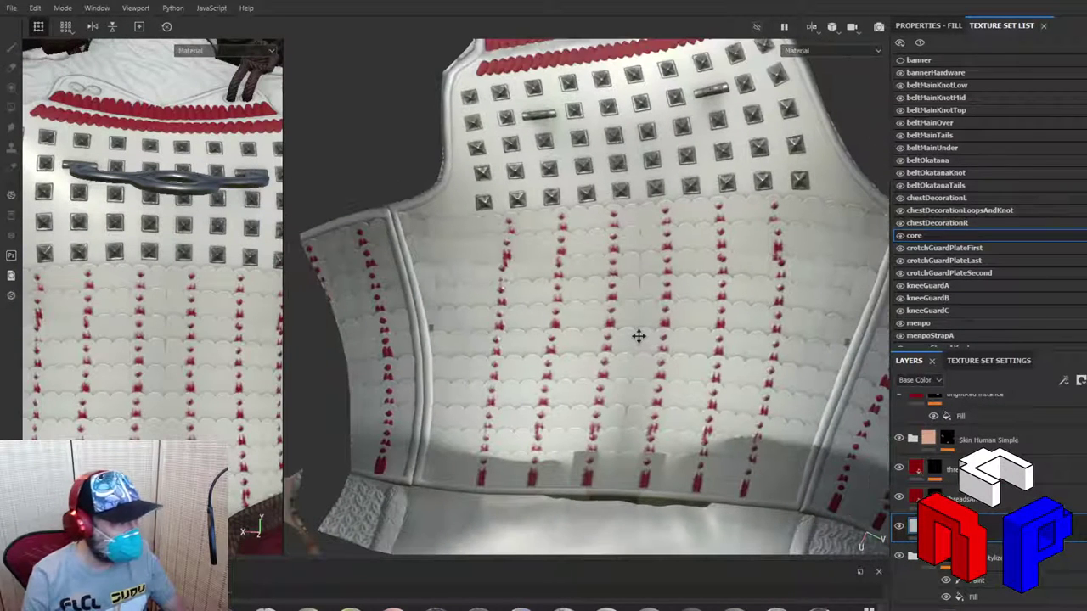
scroll(638, 336, down, 1)
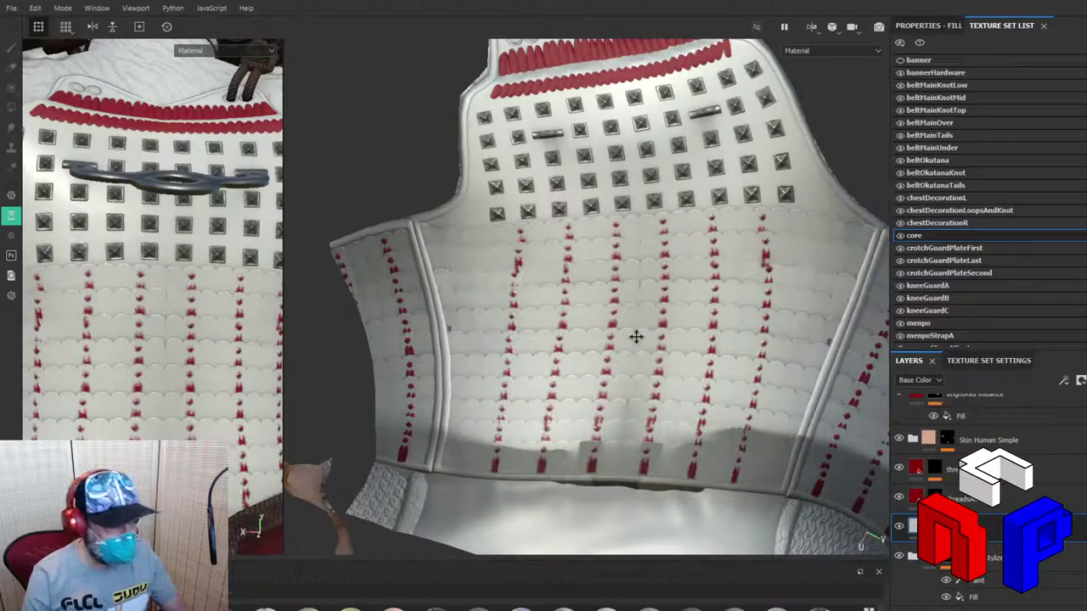
Step: Examine the isolated red lacing, side knot and collar stitching against the white fill under different lighting
alt+drag(785, 375, 628, 322)
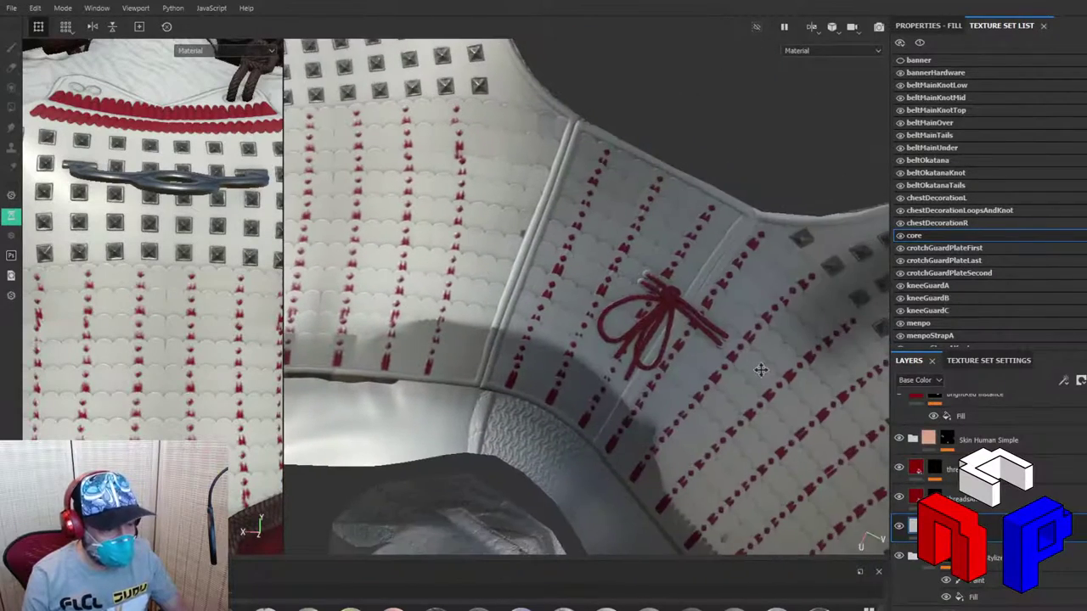
alt+drag(760, 369, 735, 351)
alt+middle_drag(736, 350, 1085, 434)
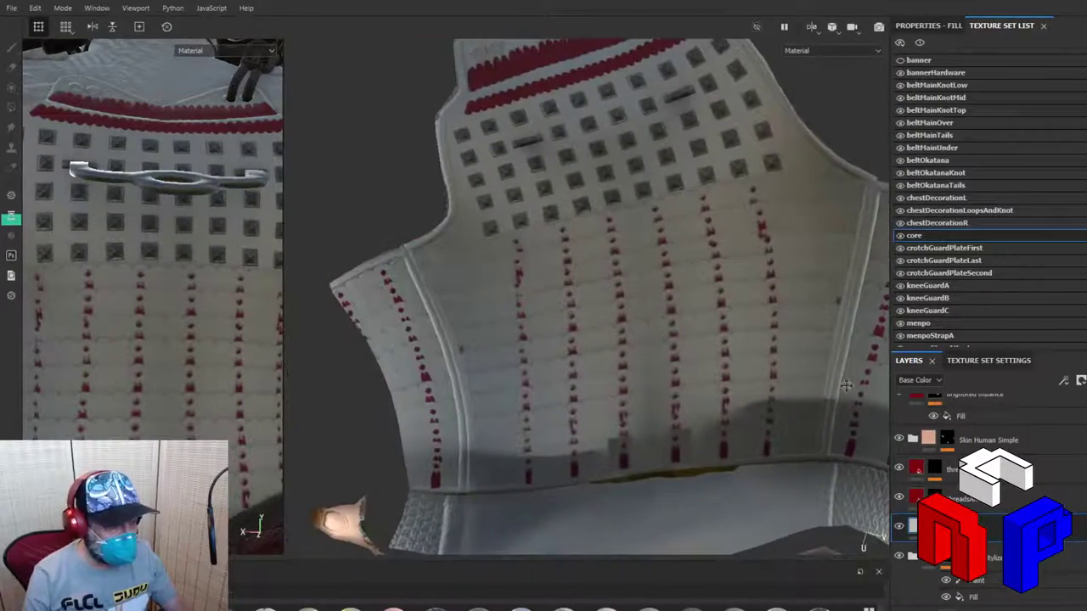
alt+right_drag(784, 369, 697, 364)
mouse_move(697, 363)
alt+mouse_down()
mouse_move(637, 373)
mouse_move(696, 346)
alt+mouse_up()
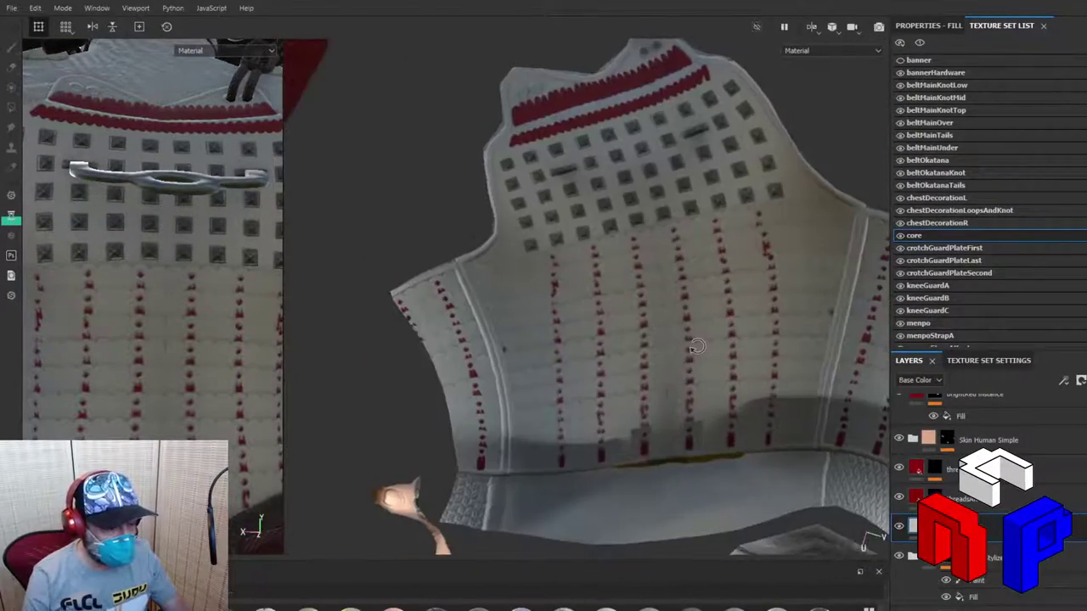
shift+right_drag(723, 348, 661, 342)
alt+drag(667, 337, 696, 413)
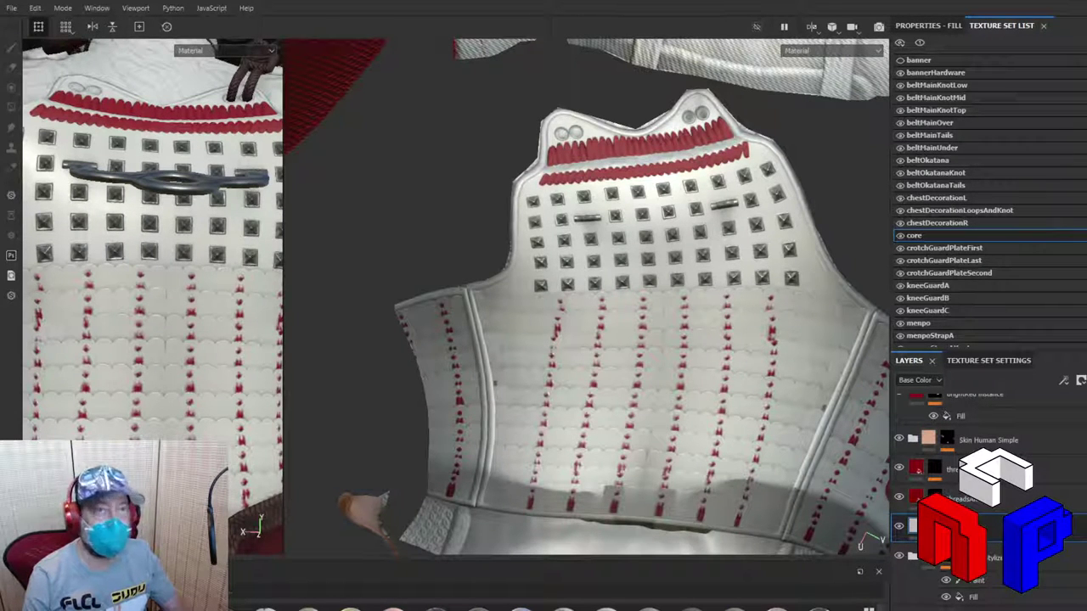
Step: Add a paint effect to the lower threads layer's mask, using a black grayscale value for the brush
click(934, 498)
scroll(647, 338, down, 2)
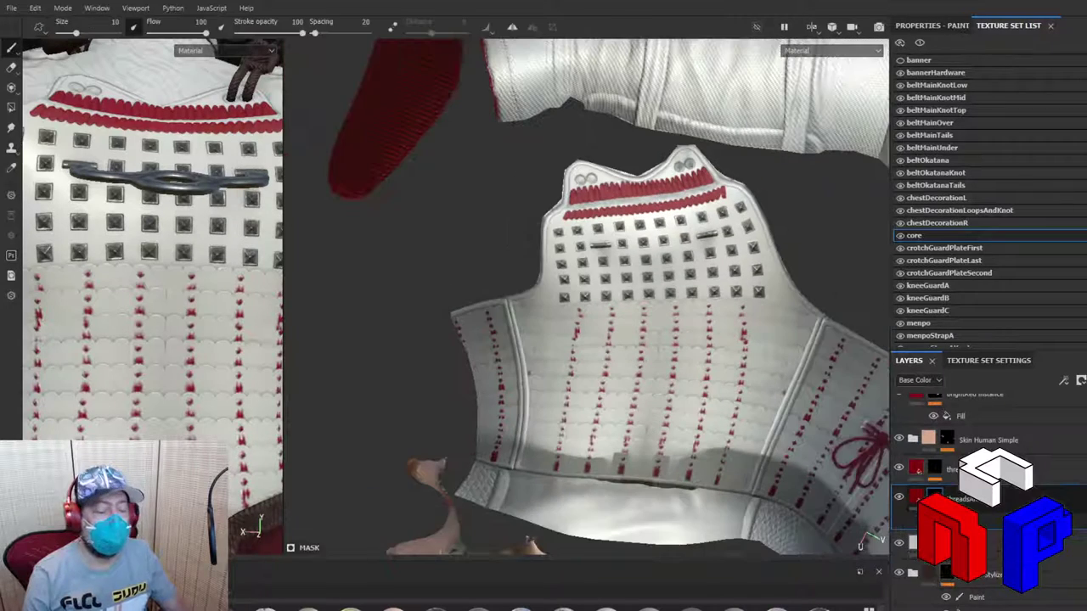
scroll(652, 379, down, 3)
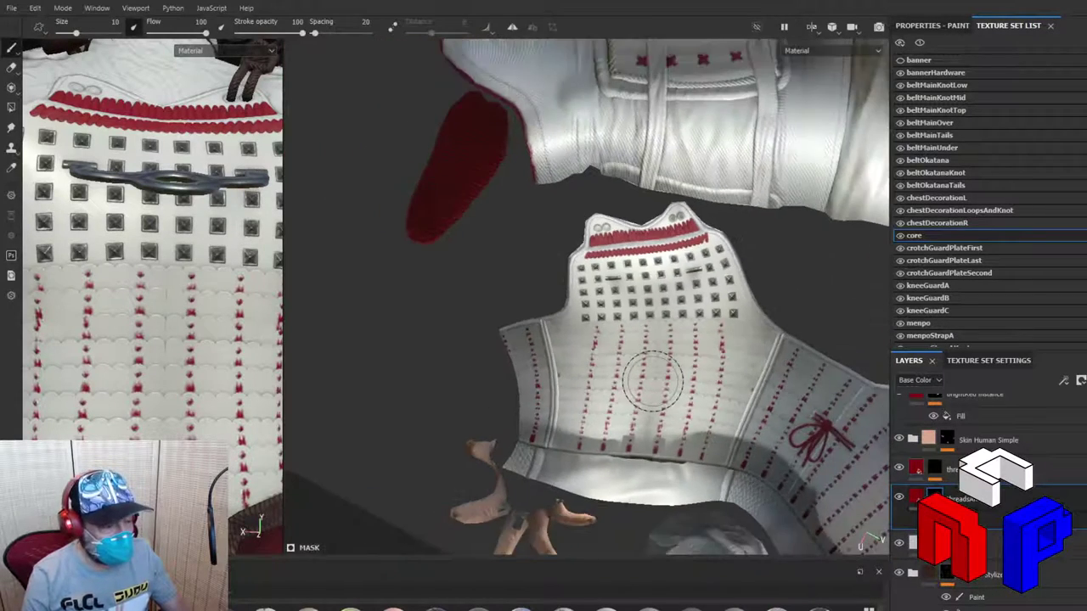
scroll(652, 379, up, 5)
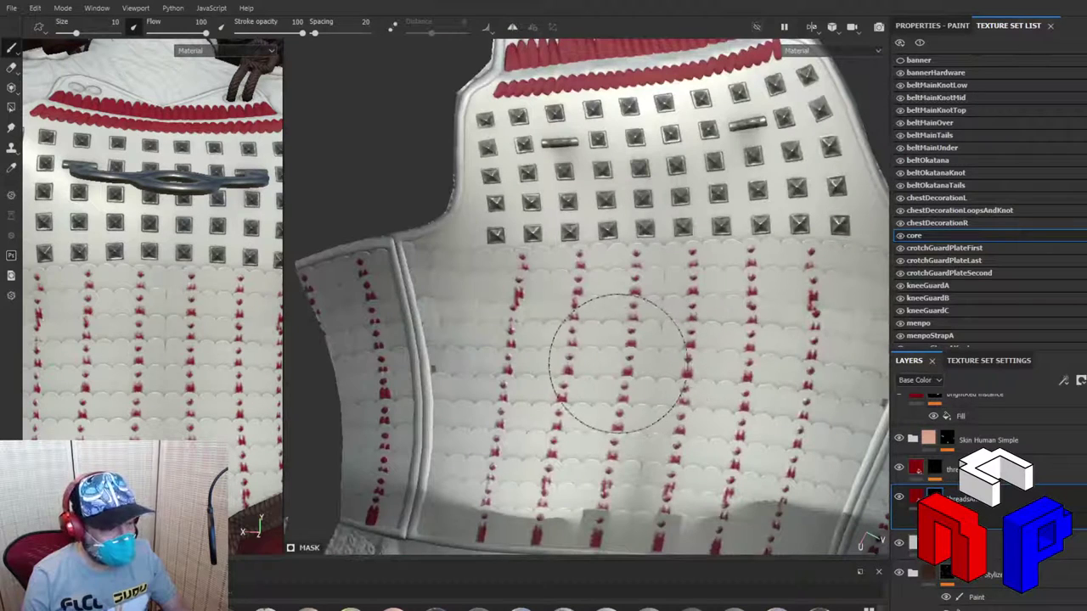
click(944, 24)
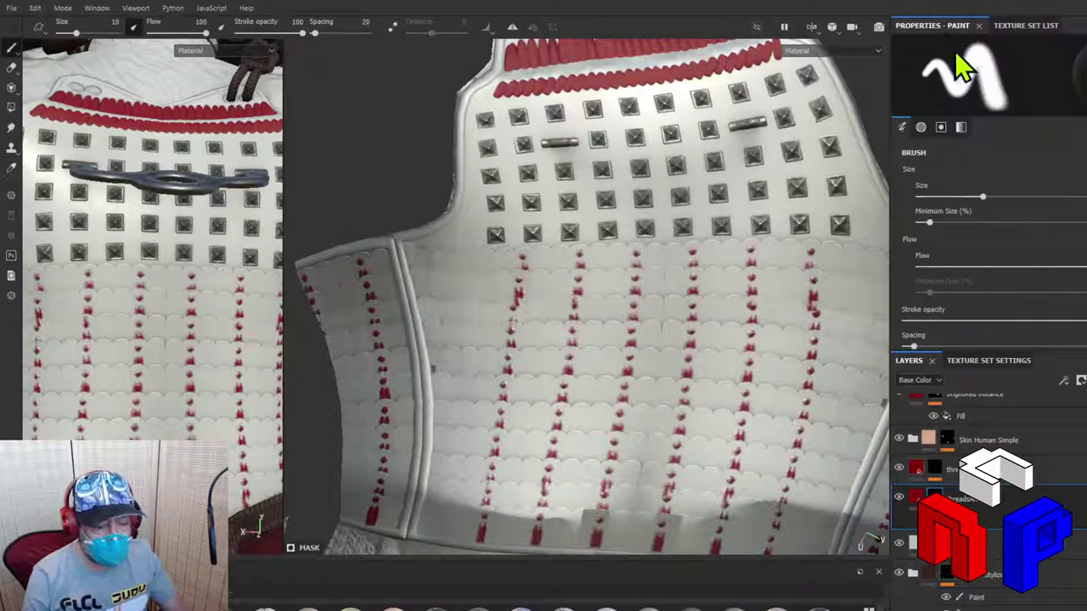
click(960, 127)
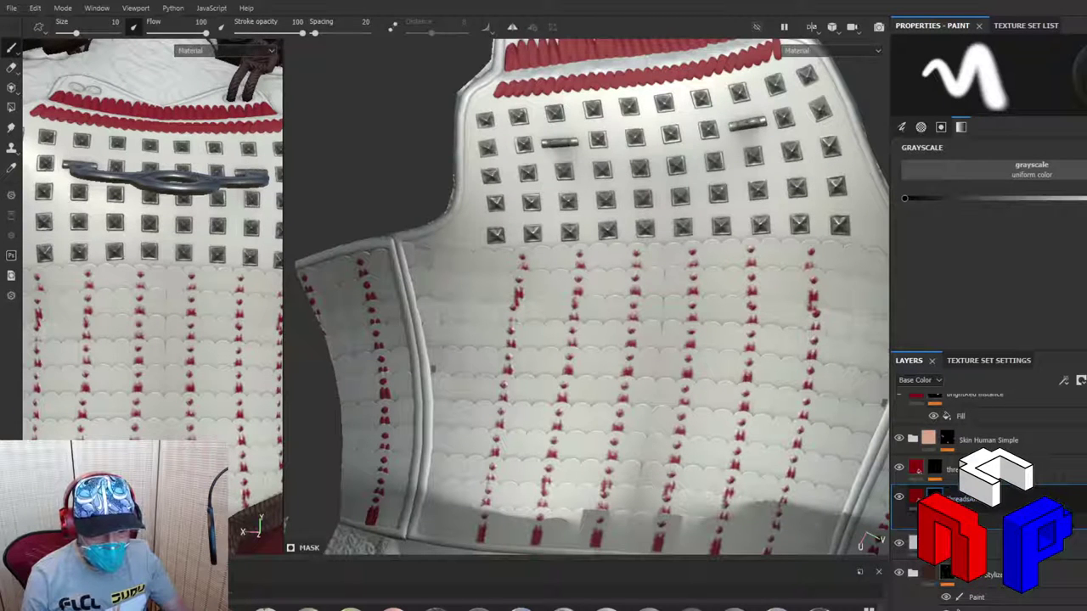
click(1072, 449)
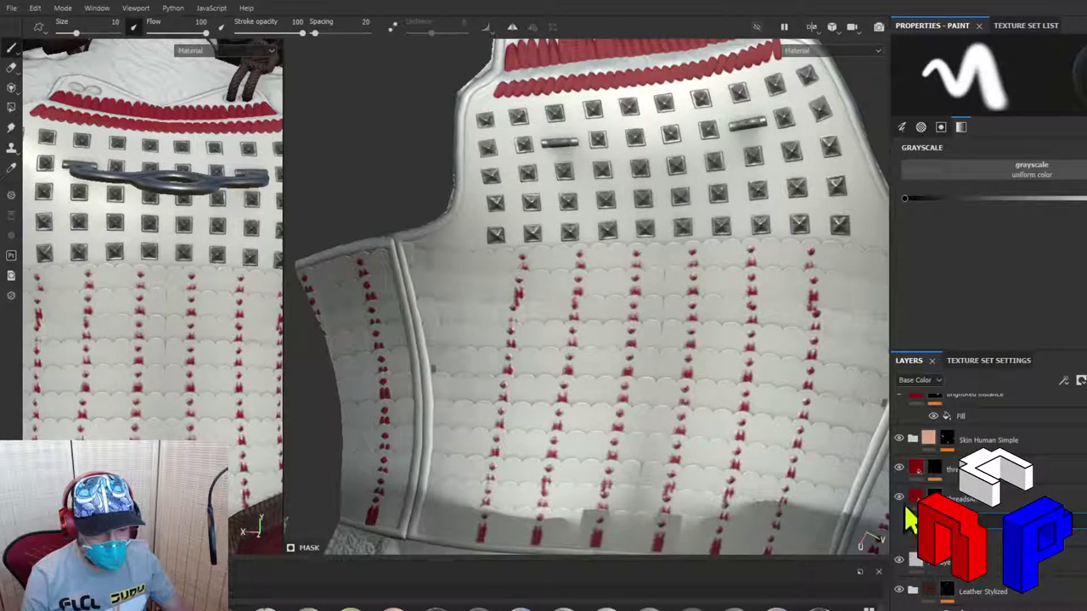
Step: Paint black over the mask to remove all the red lacing from the front scale plates below the studs
mouse_move(696, 390)
mouse_down()
mouse_move(626, 393)
mouse_move(546, 354)
mouse_move(521, 311)
mouse_move(521, 286)
mouse_move(582, 266)
mouse_move(775, 284)
mouse_move(766, 442)
mouse_up()
alt+middle_drag(767, 442, 724, 332)
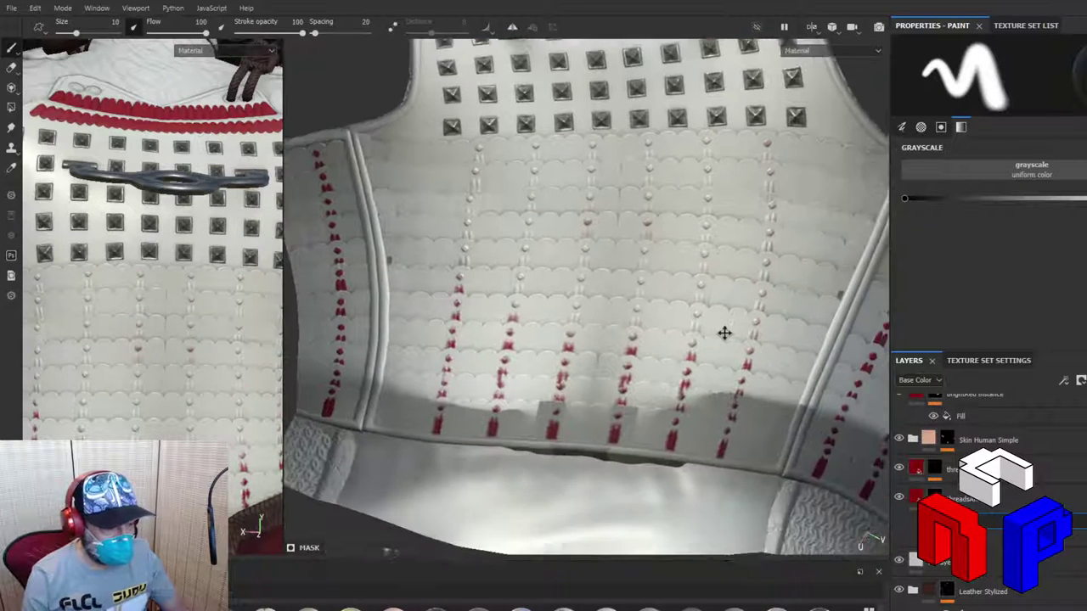
mouse_move(724, 333)
mouse_down()
mouse_move(699, 339)
mouse_move(684, 383)
mouse_move(730, 334)
mouse_move(781, 247)
mouse_move(727, 296)
mouse_move(582, 364)
mouse_move(461, 382)
mouse_move(468, 259)
mouse_move(668, 432)
mouse_move(676, 390)
mouse_move(575, 212)
mouse_move(664, 234)
mouse_move(587, 220)
mouse_up()
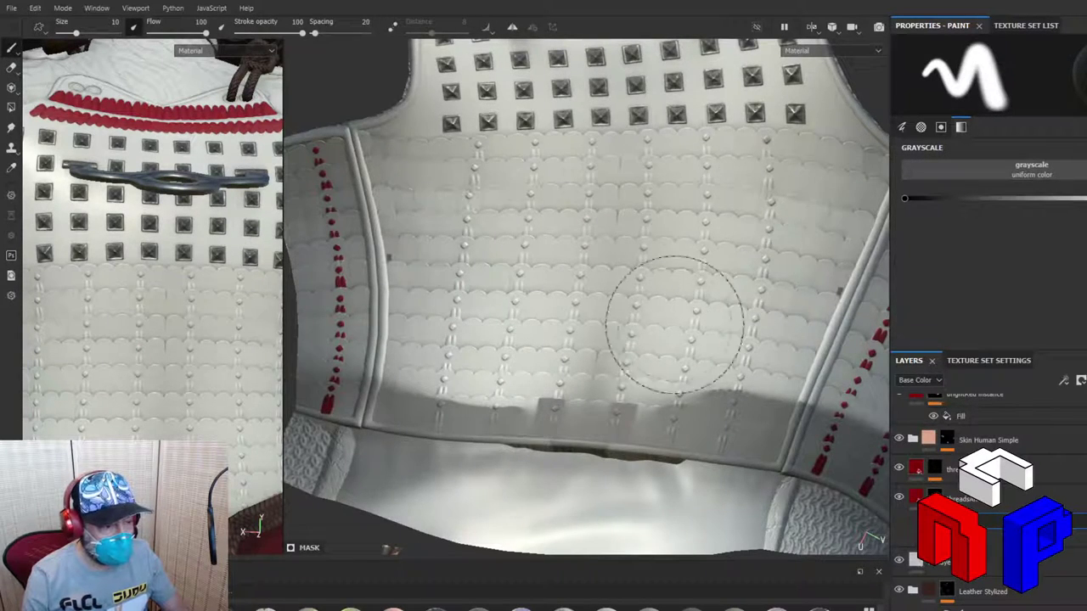
mouse_move(674, 325)
alt+mouse_down()
mouse_move(654, 311)
mouse_move(676, 318)
alt+mouse_up()
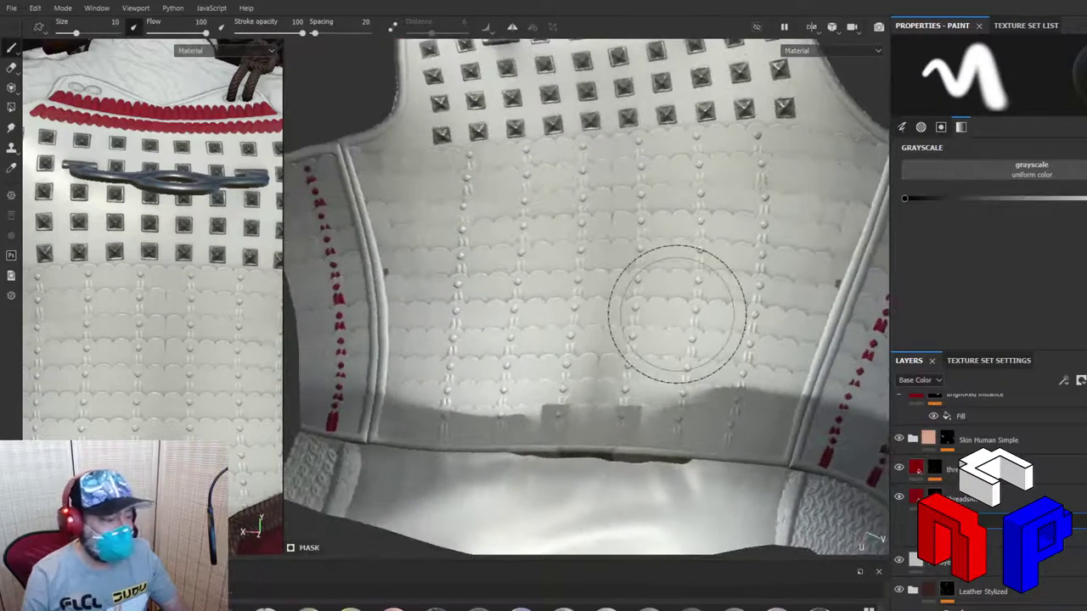
Step: Reduce the brush size to 0.1 for detail painting on the small beads beneath the studs
alt+middle_drag(677, 314, 723, 461)
scroll(725, 457, up, 3)
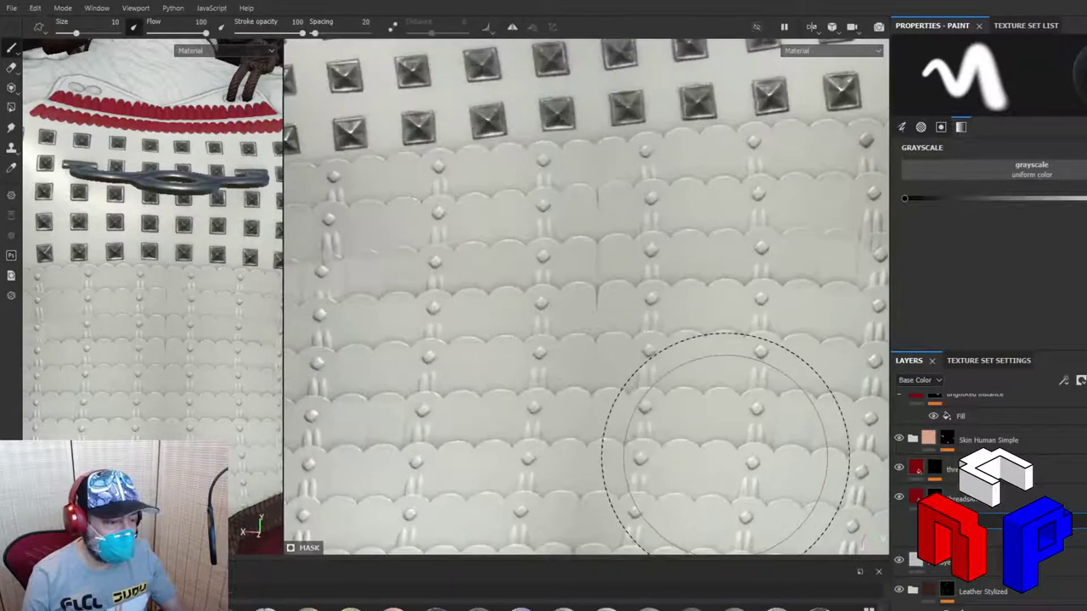
mouse_move(725, 442)
alt+mouse_down()
mouse_move(534, 298)
mouse_move(798, 450)
mouse_move(713, 399)
alt+mouse_up()
scroll(718, 395, up, 3)
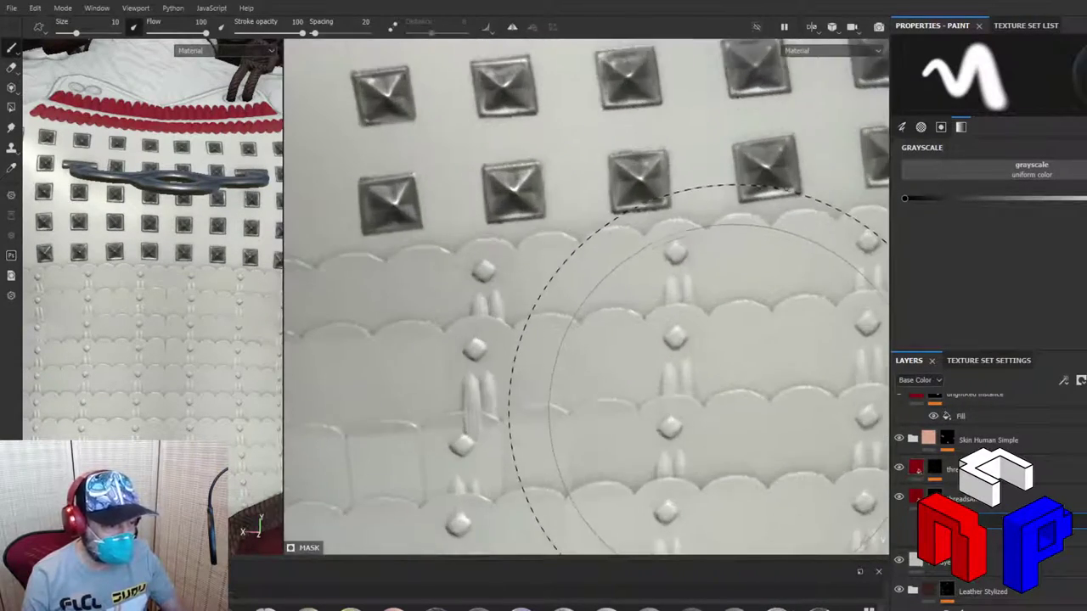
alt+middle_drag(731, 415, 691, 413)
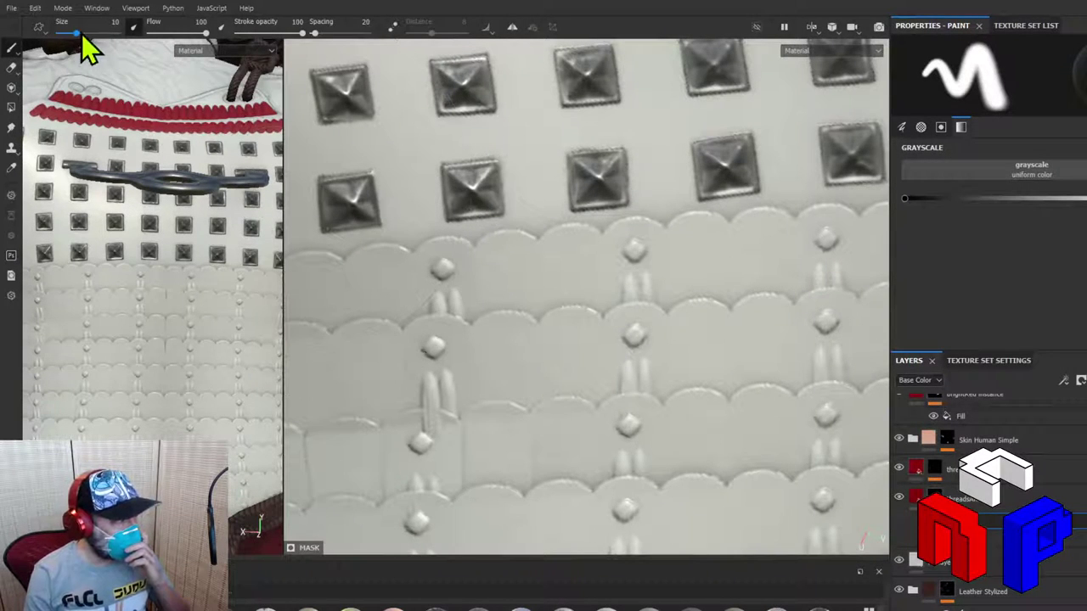
drag(82, 33, 59, 35)
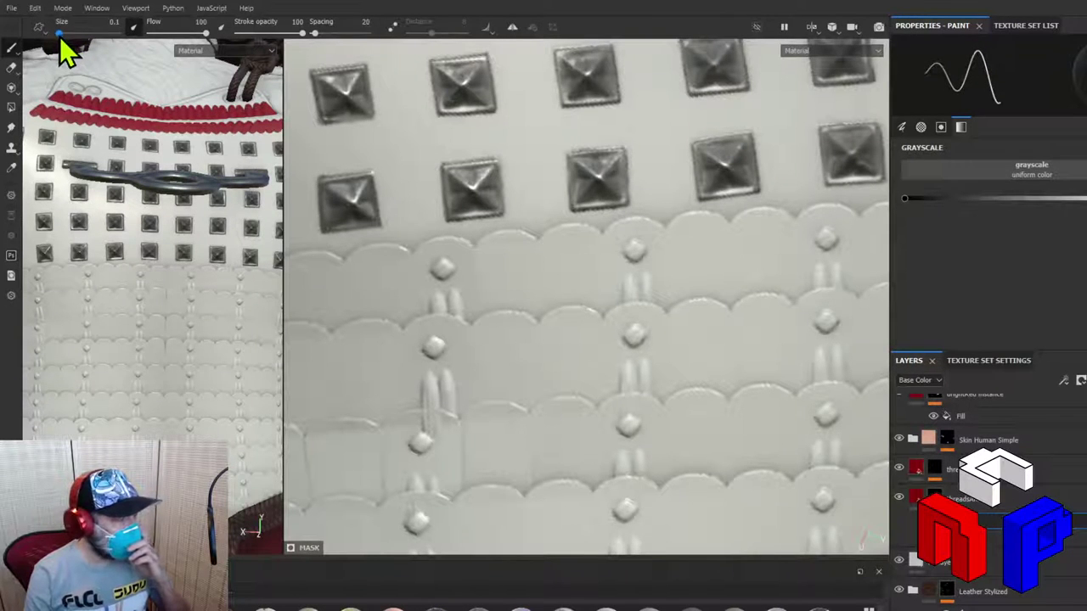
Step: Set the brush's grayscale to white, dab red back onto one lacing bead, and select the threads layer's mask
scroll(674, 368, down, 3)
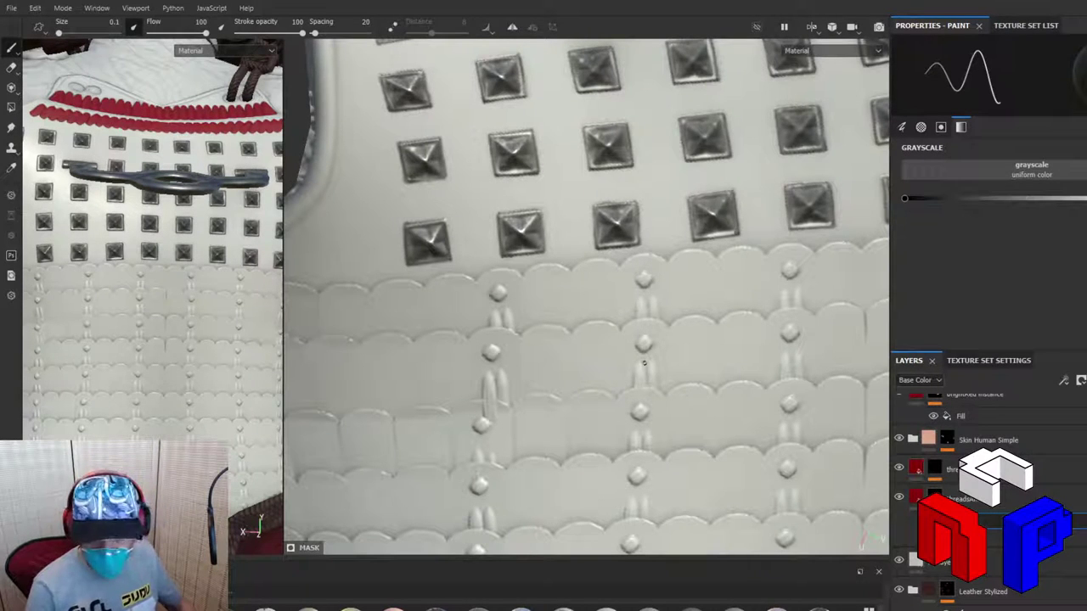
scroll(630, 363, down, 1)
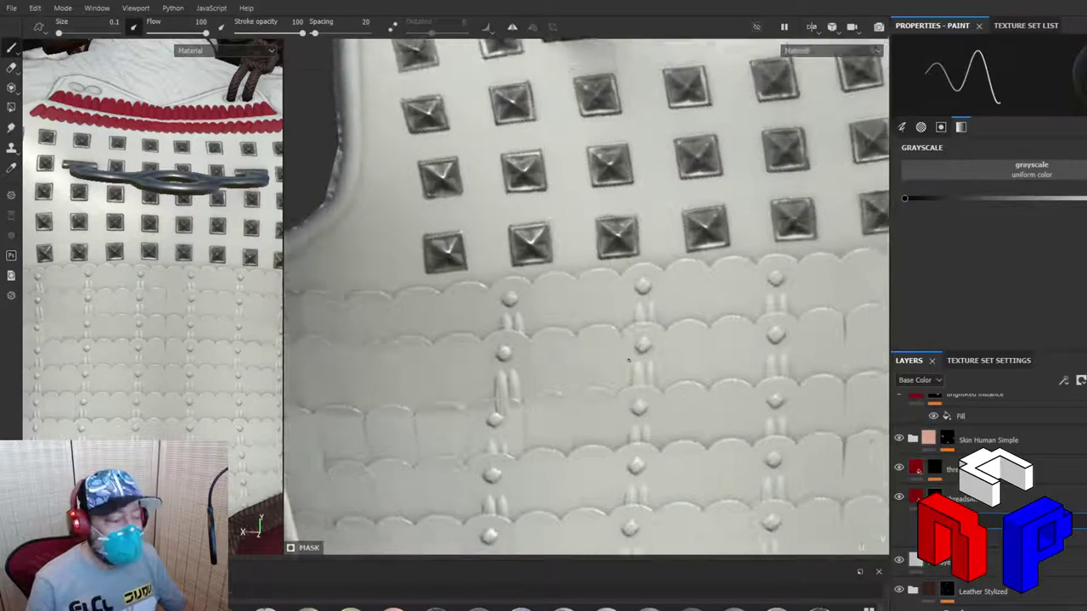
scroll(628, 361, up, 8)
scroll(624, 361, down, 1)
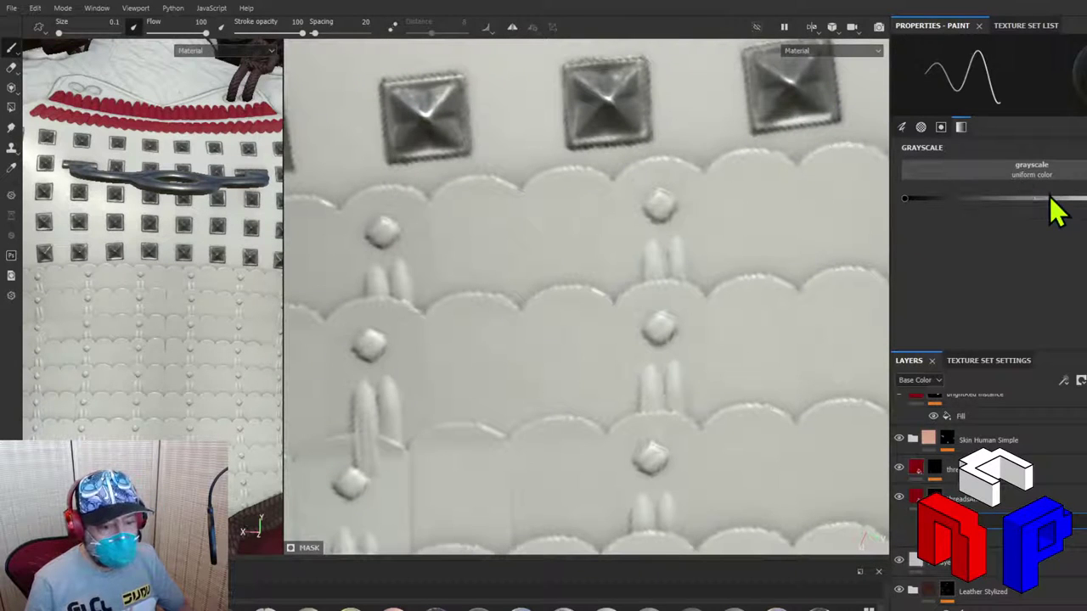
drag(1053, 199, 1085, 198)
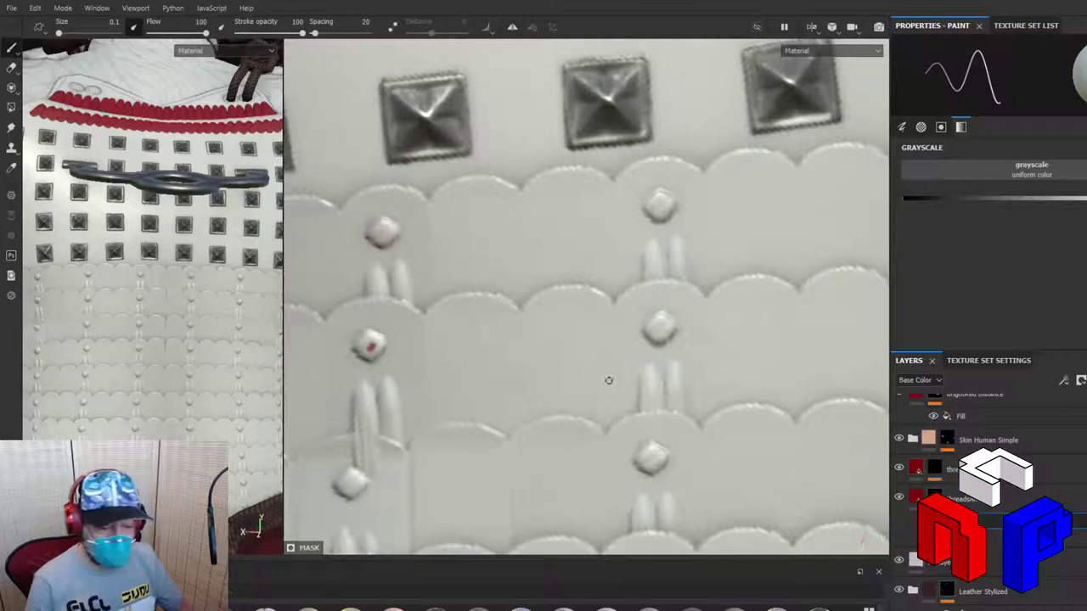
click(933, 497)
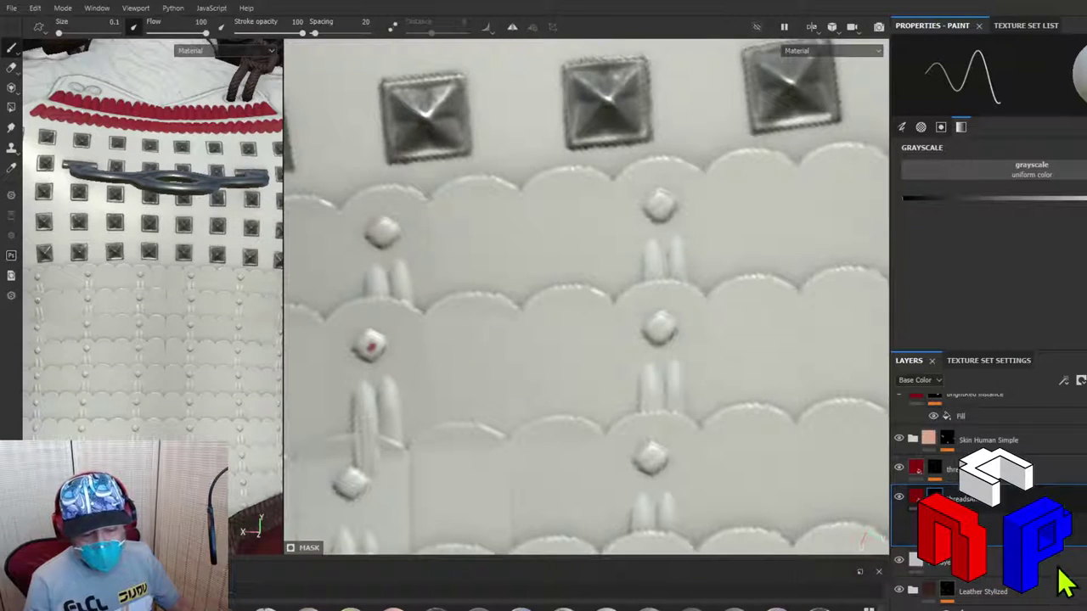
Step: Paint white on the threads layer's mask to colour the two beads of the first lacing column red
click(977, 562)
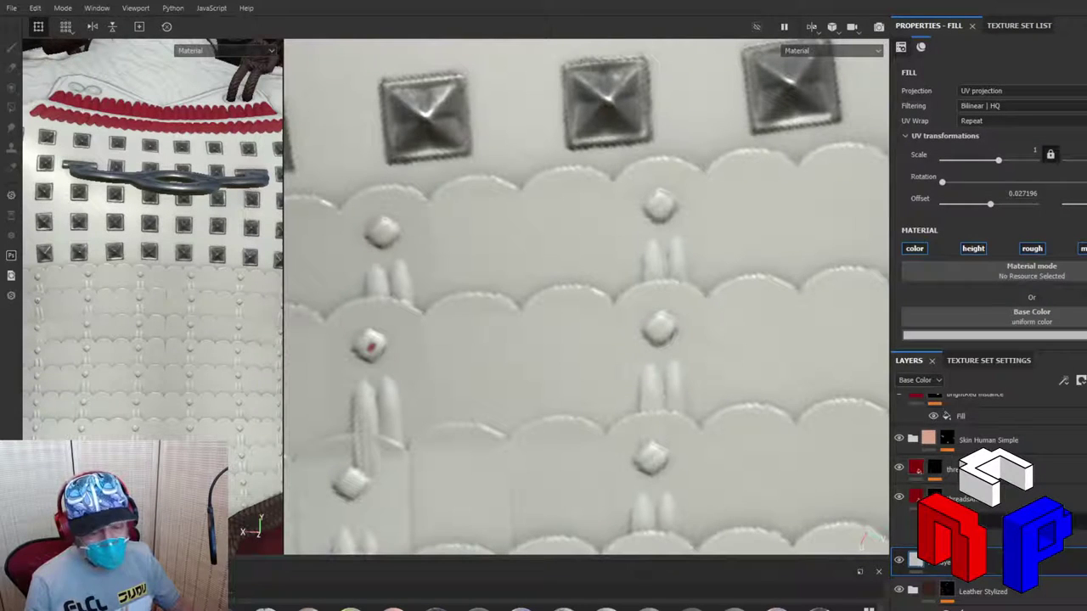
key(1)
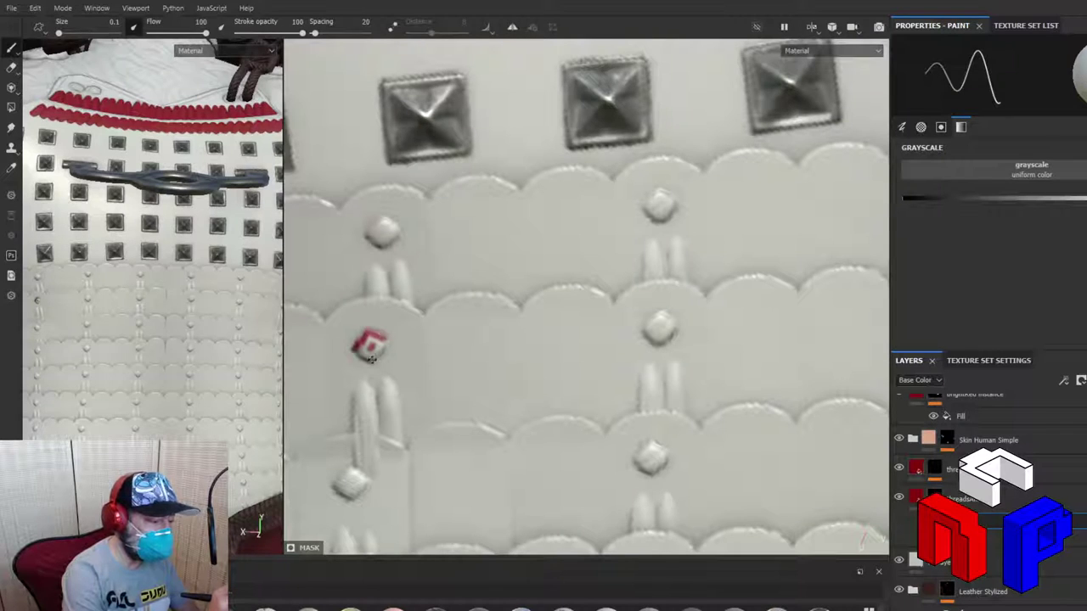
mouse_move(382, 343)
mouse_down()
mouse_move(372, 359)
mouse_move(367, 341)
mouse_up()
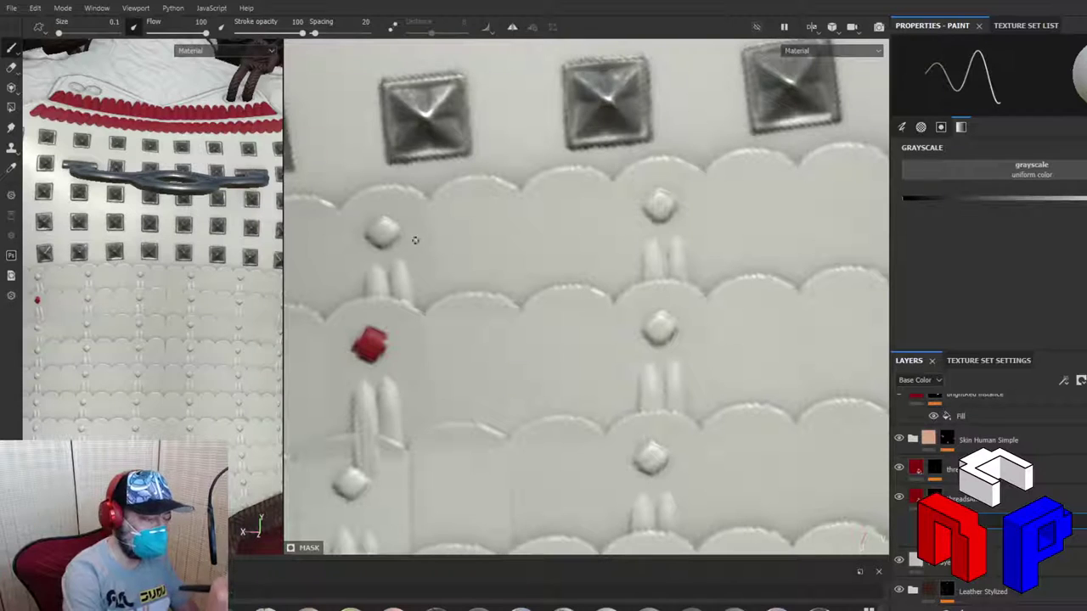
click(370, 236)
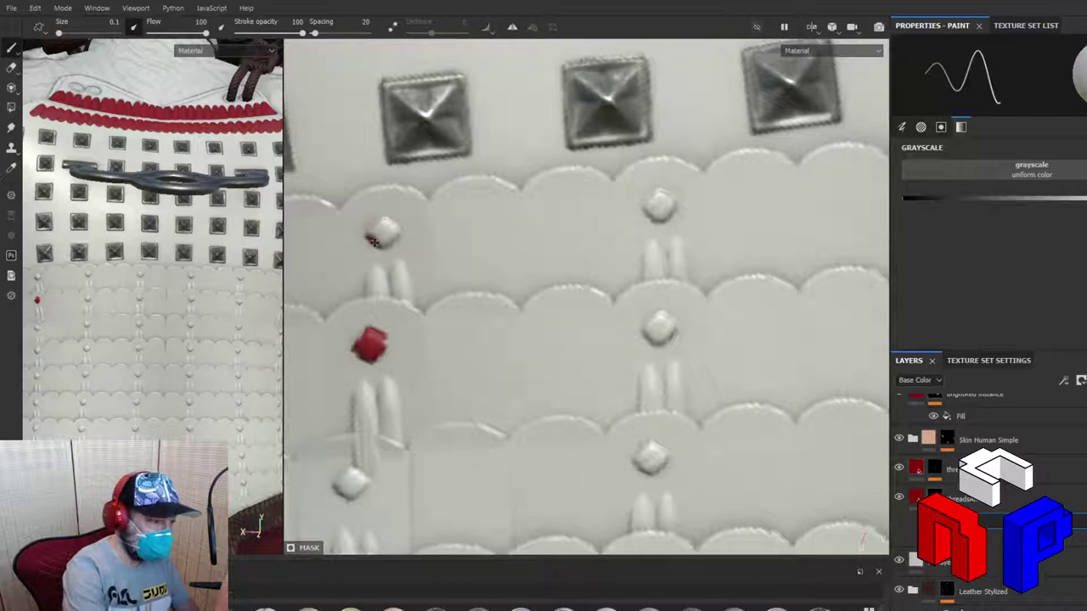
mouse_move(372, 240)
mouse_down()
mouse_move(393, 240)
mouse_move(386, 220)
mouse_move(372, 228)
mouse_move(386, 219)
mouse_up()
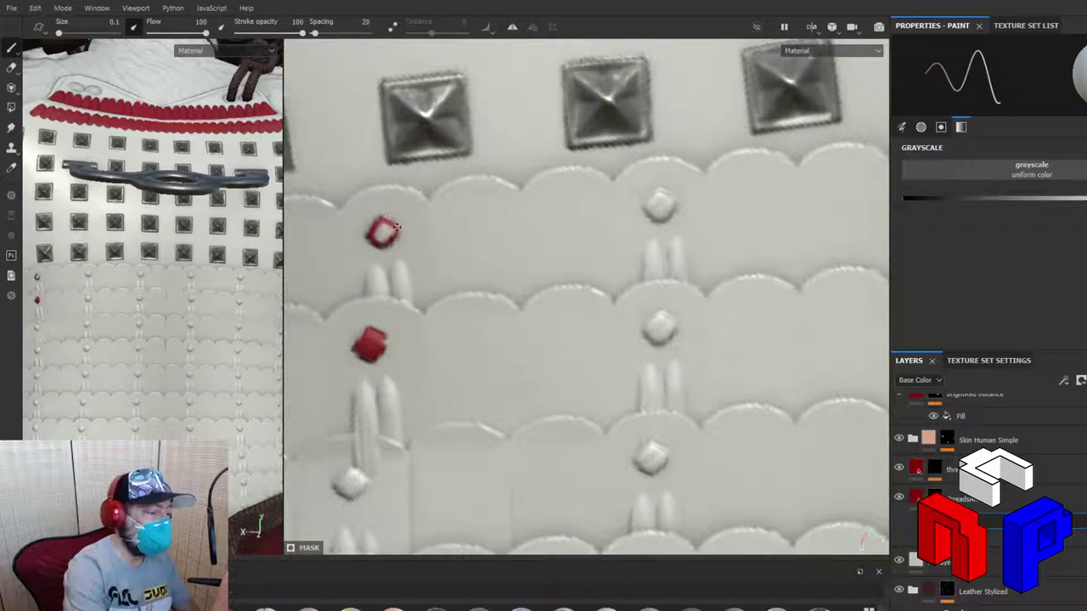
mouse_move(396, 228)
mouse_down()
mouse_move(376, 234)
mouse_move(387, 230)
mouse_up()
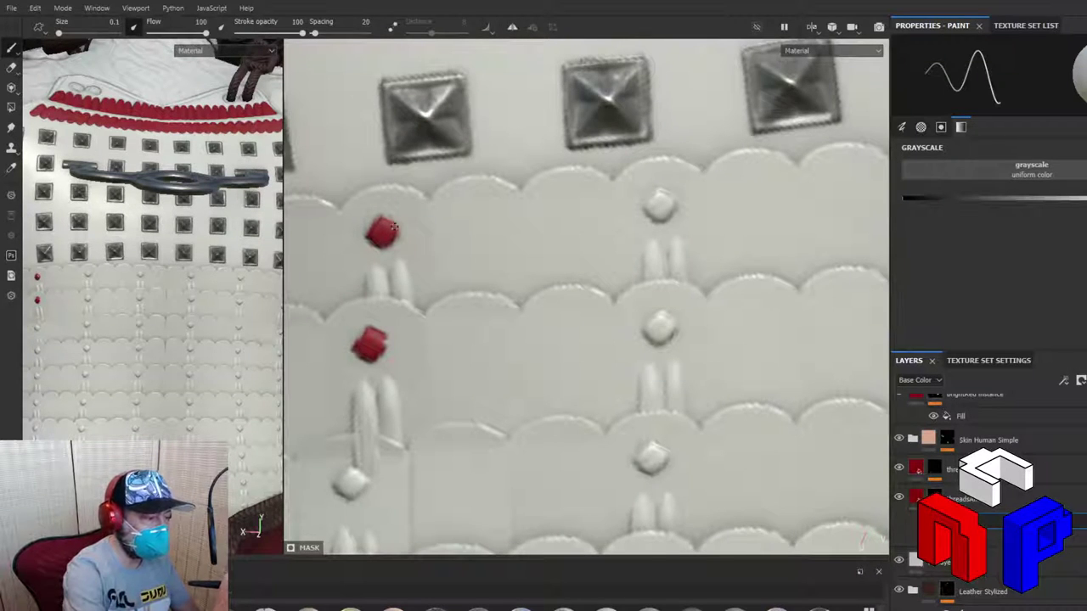
Step: Fill the pair of threads below the first column's upper bead with red on the mask
mouse_move(367, 293)
mouse_down()
mouse_move(383, 291)
mouse_move(370, 290)
mouse_move(372, 268)
mouse_up()
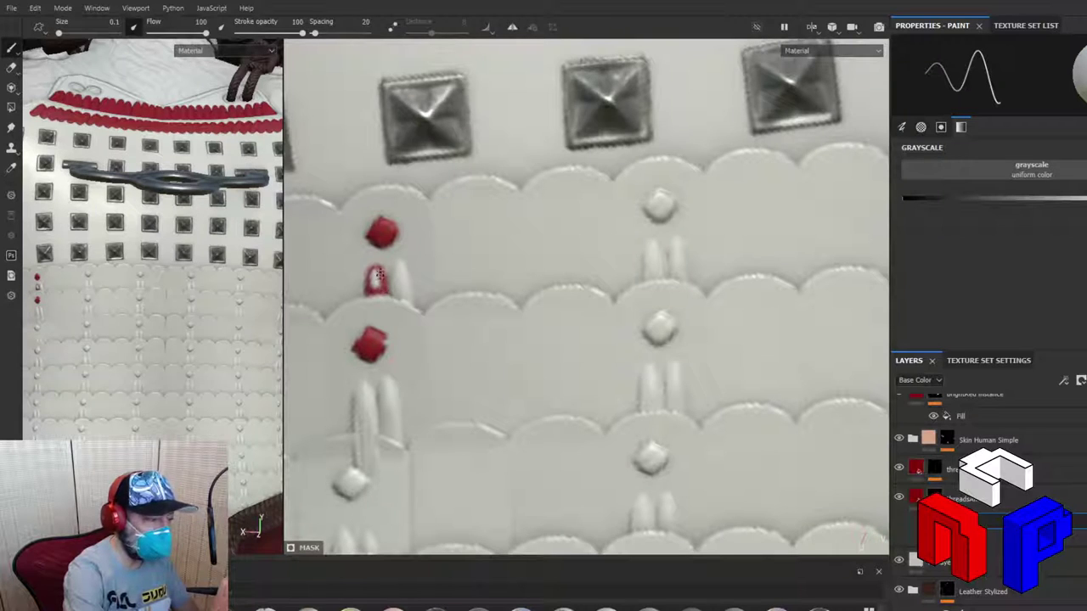
mouse_move(380, 273)
mouse_down()
mouse_move(374, 284)
mouse_move(382, 270)
mouse_up()
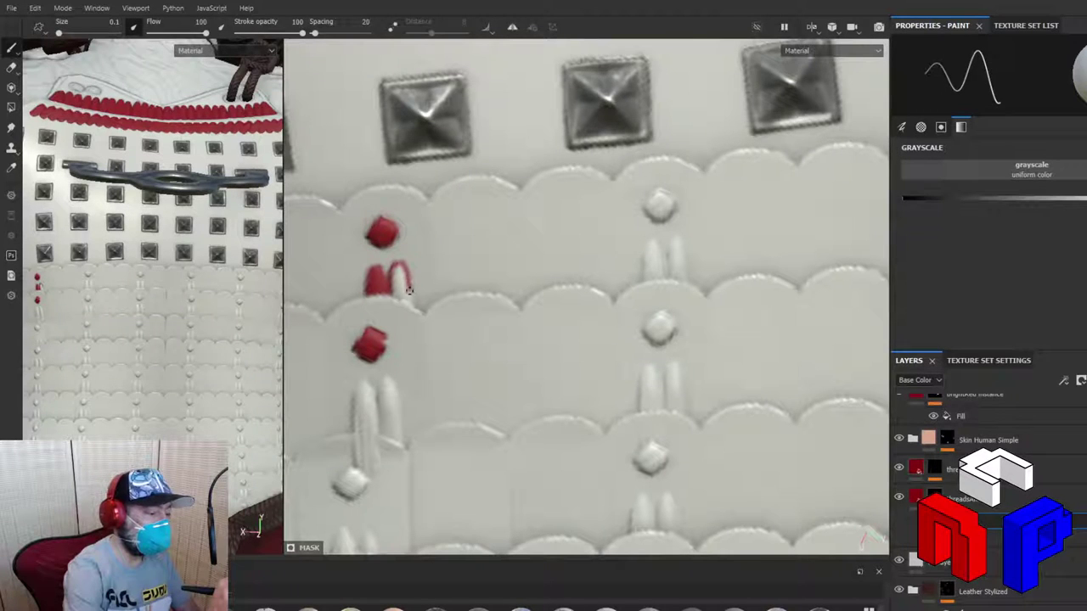
mouse_move(411, 299)
mouse_down()
mouse_move(411, 278)
mouse_move(396, 270)
mouse_up()
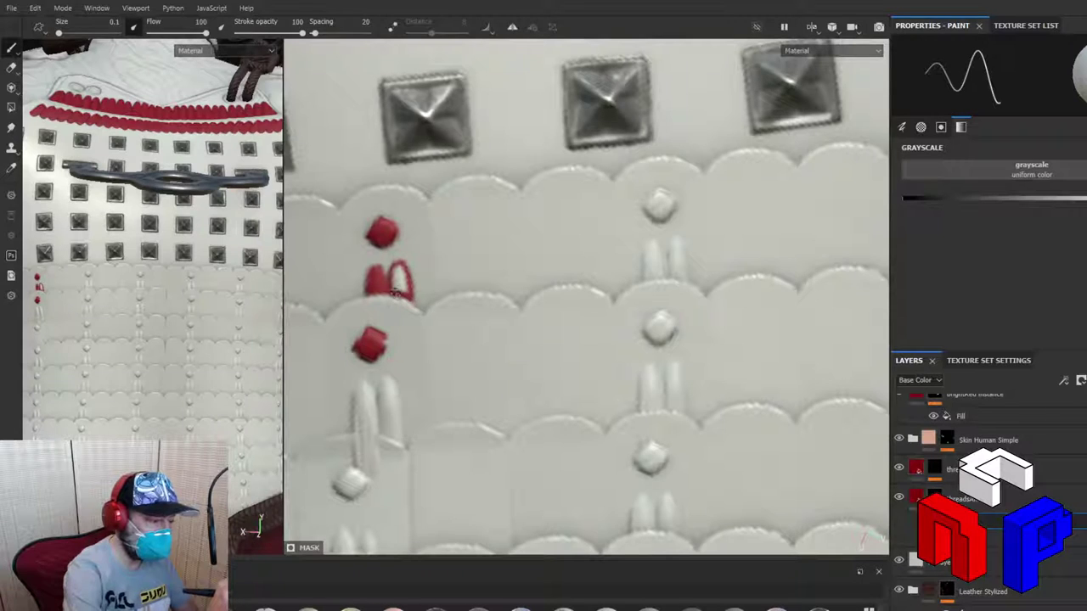
drag(404, 293, 397, 270)
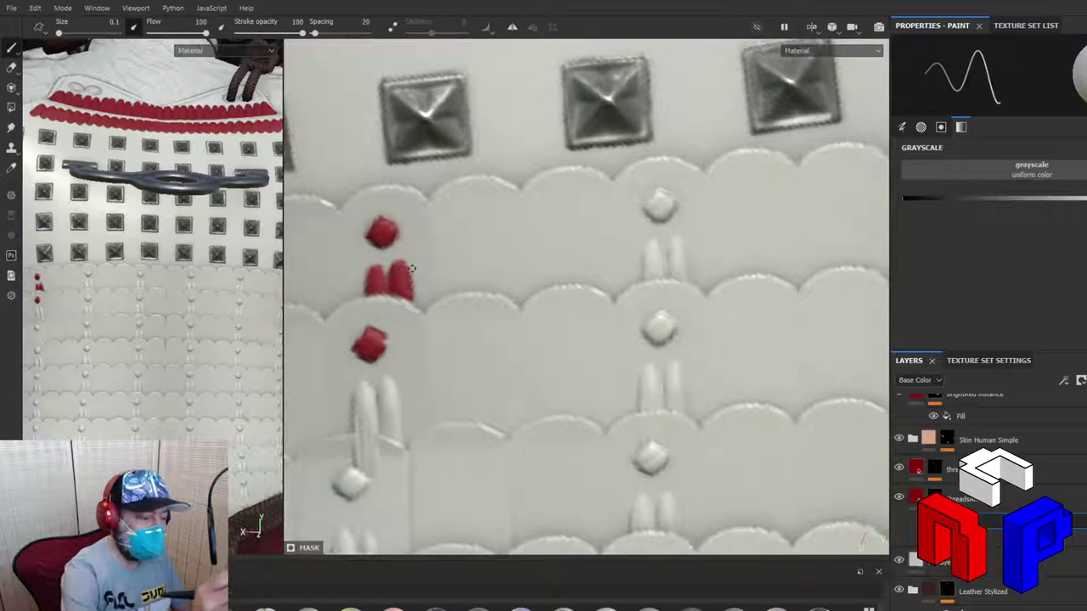
Step: Paint the second lacing column's top bead and the two threads beneath it red
mouse_move(650, 209)
mouse_down()
mouse_move(665, 194)
mouse_move(665, 218)
mouse_move(669, 209)
mouse_move(651, 214)
mouse_move(655, 199)
mouse_move(668, 210)
mouse_move(653, 210)
mouse_move(665, 196)
mouse_up()
mouse_move(655, 264)
mouse_down()
mouse_move(646, 277)
mouse_move(651, 241)
mouse_move(668, 275)
mouse_move(650, 273)
mouse_move(650, 247)
mouse_move(653, 272)
mouse_up()
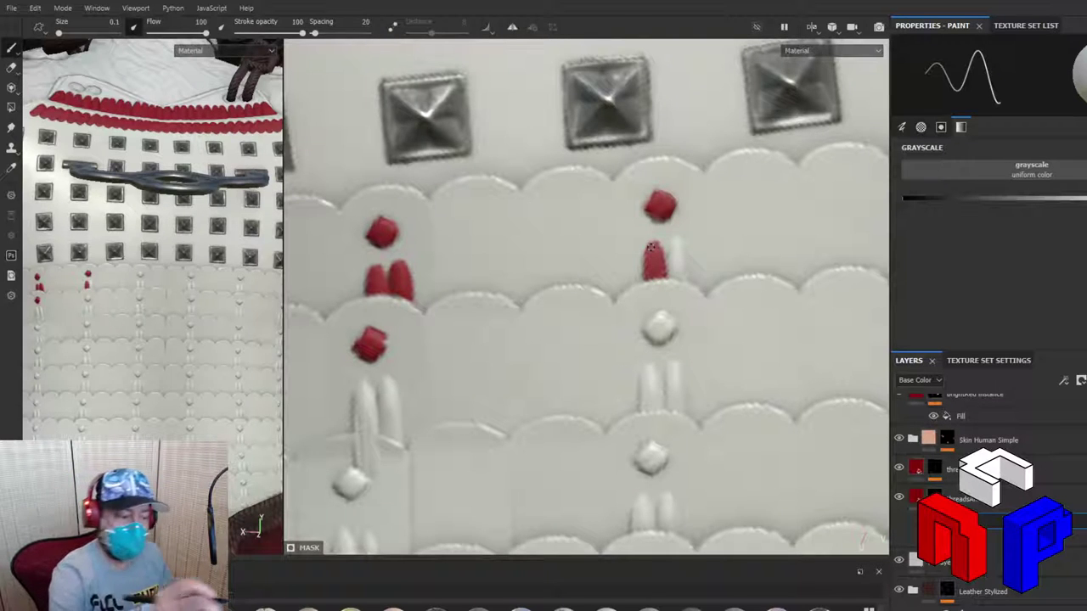
mouse_move(667, 270)
mouse_down()
mouse_move(676, 241)
mouse_move(688, 270)
mouse_move(668, 276)
mouse_move(688, 277)
mouse_move(675, 254)
mouse_up()
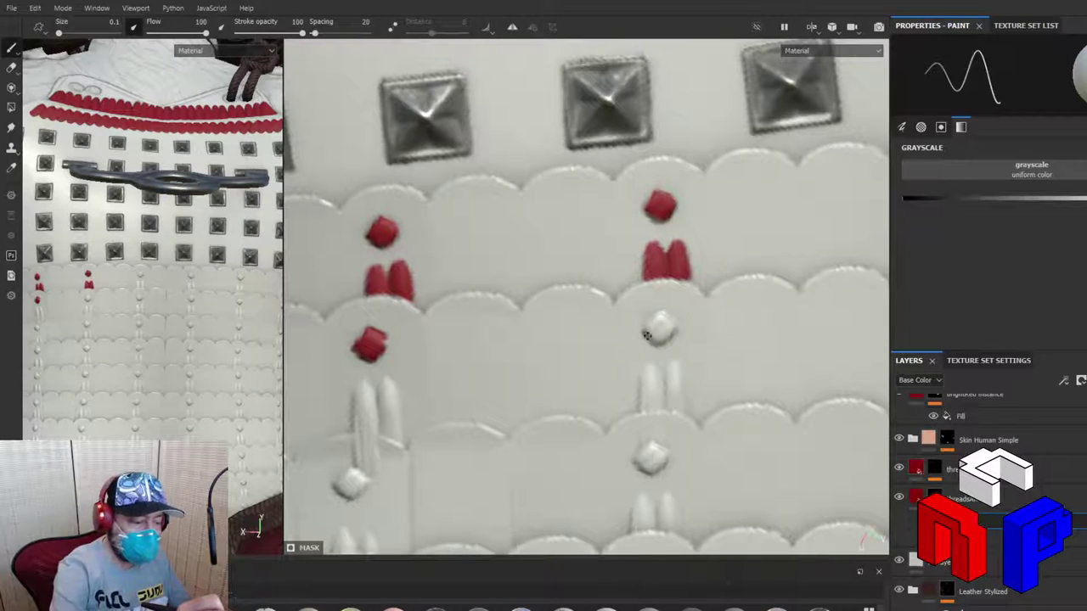
Step: Paint the second-row bead and threads of the second lacing column red, plus the threads below the first column's second bead
mouse_move(645, 332)
mouse_down()
mouse_move(655, 342)
mouse_move(669, 332)
mouse_up()
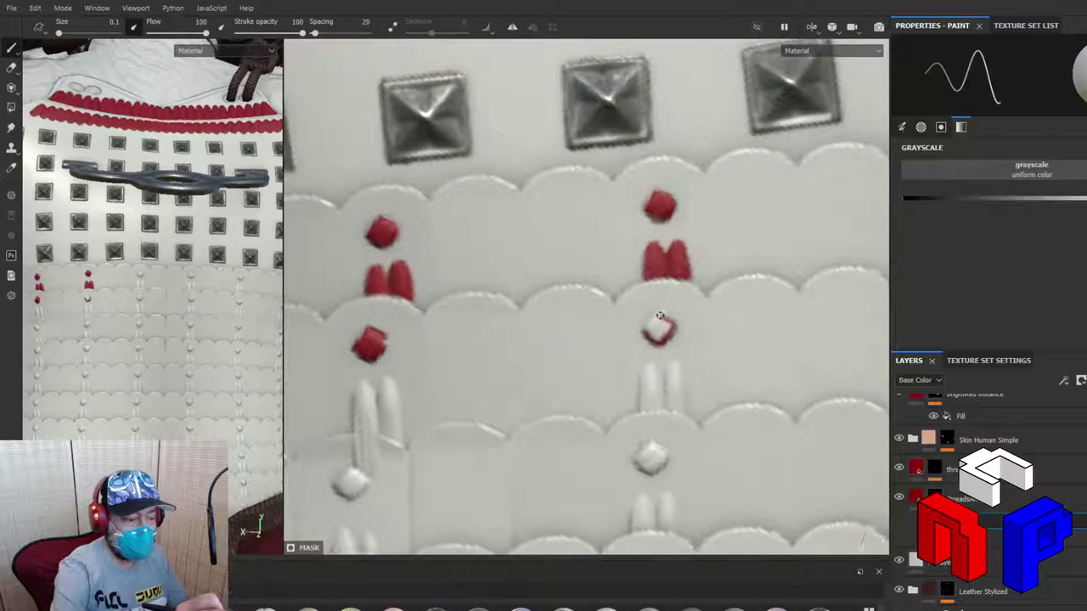
mouse_move(644, 331)
mouse_down()
mouse_move(655, 318)
mouse_move(651, 335)
mouse_move(661, 320)
mouse_move(655, 338)
mouse_move(667, 322)
mouse_move(665, 334)
mouse_up()
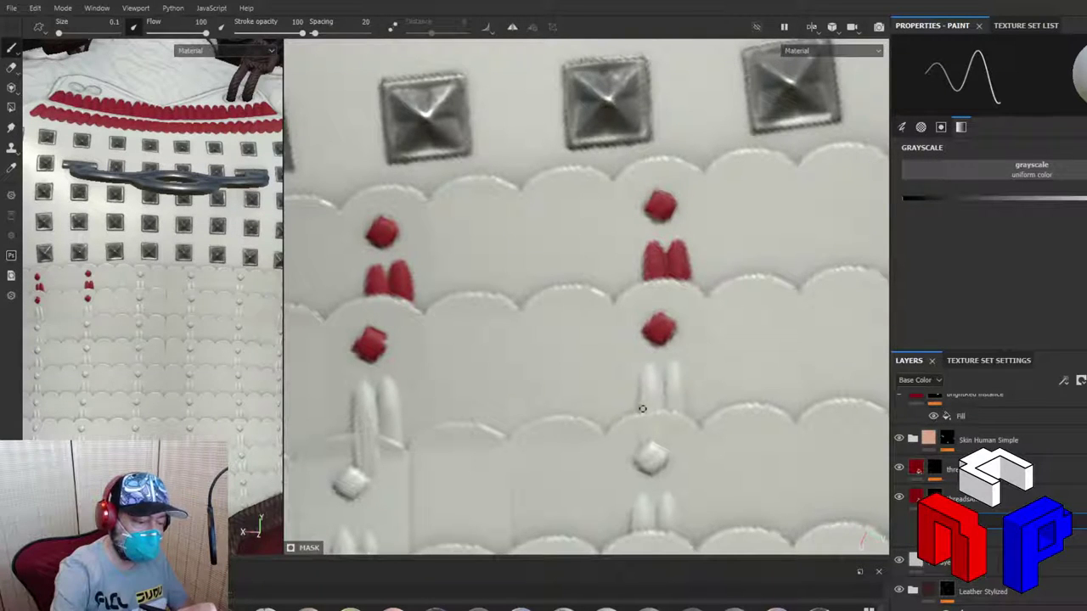
mouse_move(642, 409)
mouse_down()
mouse_move(656, 370)
mouse_move(660, 404)
mouse_move(650, 407)
mouse_move(656, 389)
mouse_move(644, 403)
mouse_up()
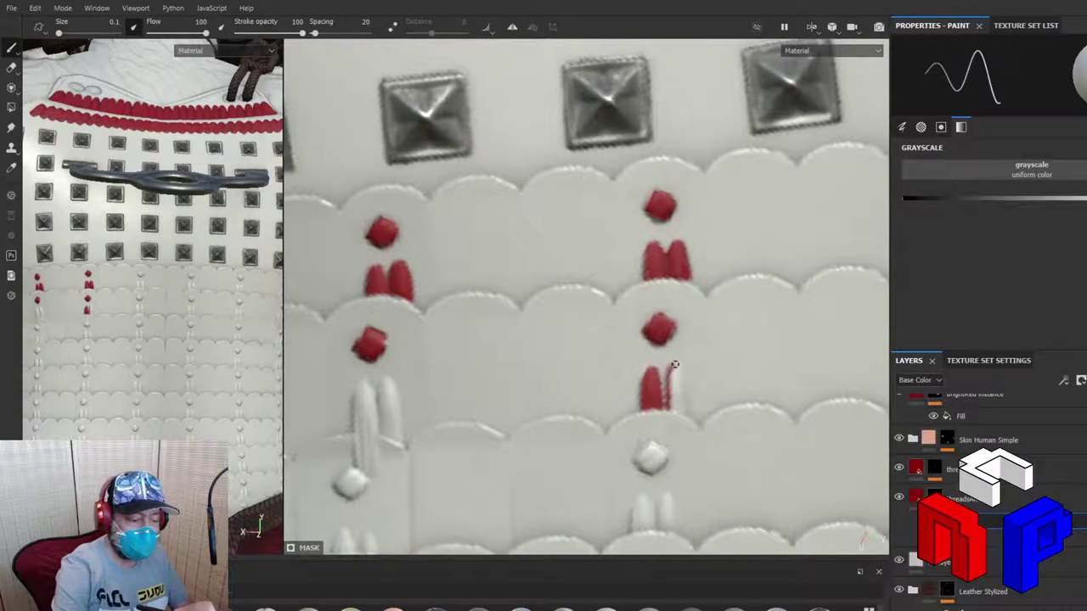
drag(676, 366, 687, 412)
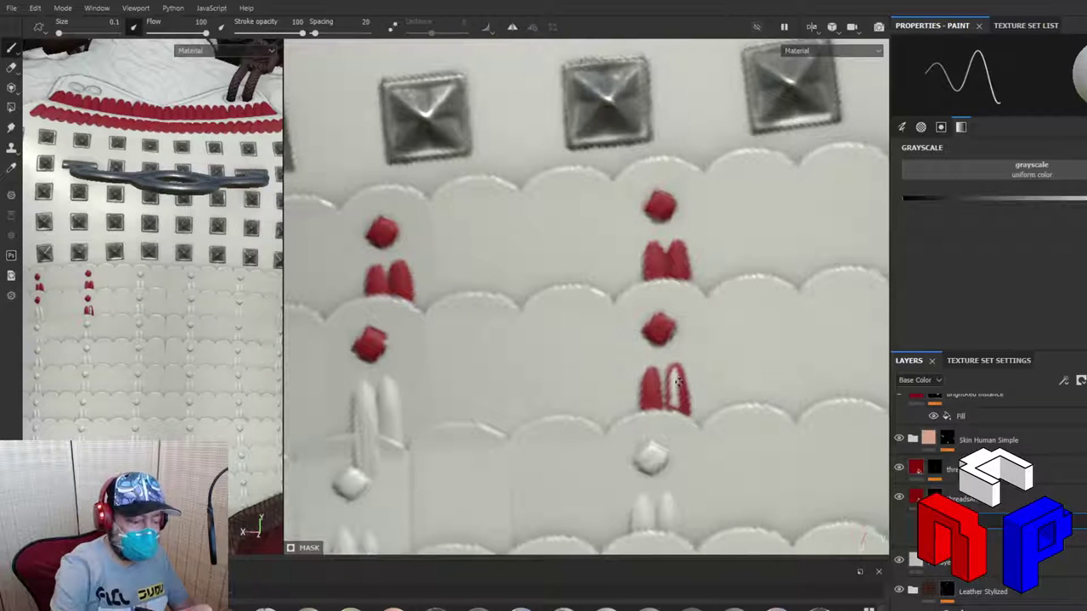
drag(675, 370, 671, 395)
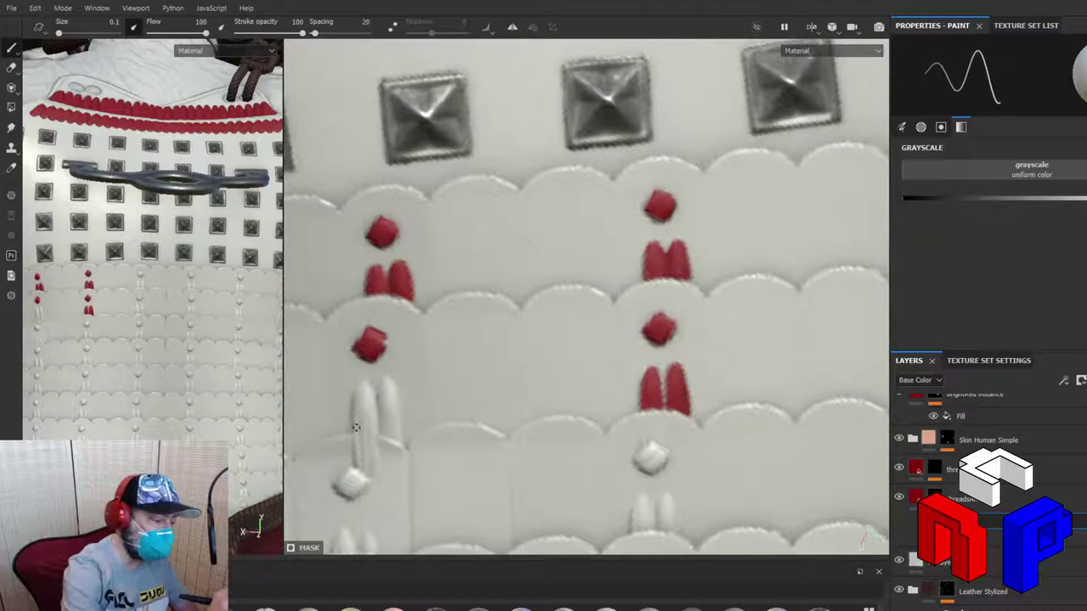
mouse_move(355, 428)
mouse_down()
mouse_move(354, 392)
mouse_move(370, 392)
mouse_move(375, 417)
mouse_move(372, 397)
mouse_move(370, 429)
mouse_move(357, 398)
mouse_move(363, 390)
mouse_move(370, 421)
mouse_move(361, 422)
mouse_move(371, 394)
mouse_move(381, 411)
mouse_move(391, 388)
mouse_move(401, 434)
mouse_move(386, 384)
mouse_up()
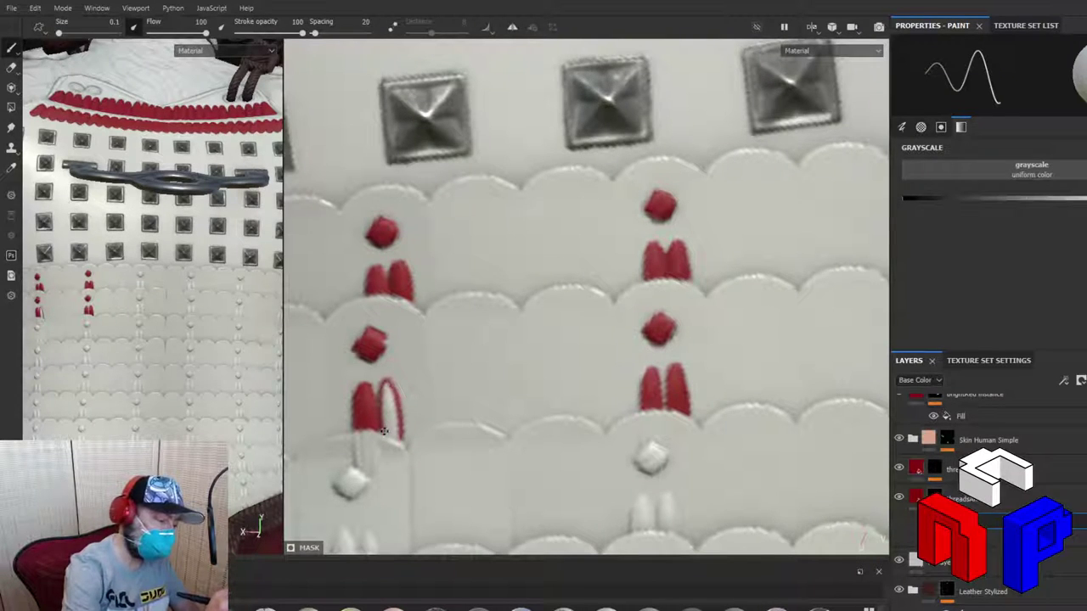
mouse_move(384, 422)
mouse_down()
mouse_move(385, 399)
mouse_move(395, 426)
mouse_move(384, 394)
mouse_up()
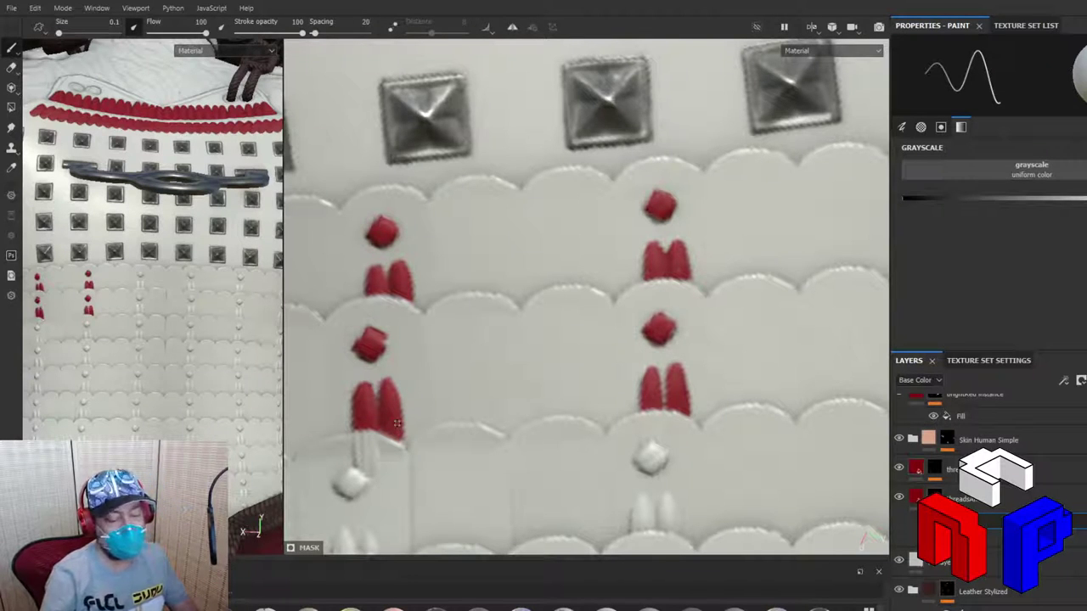
Step: Display the list of the model's texture sets
scroll(393, 420, down, 2)
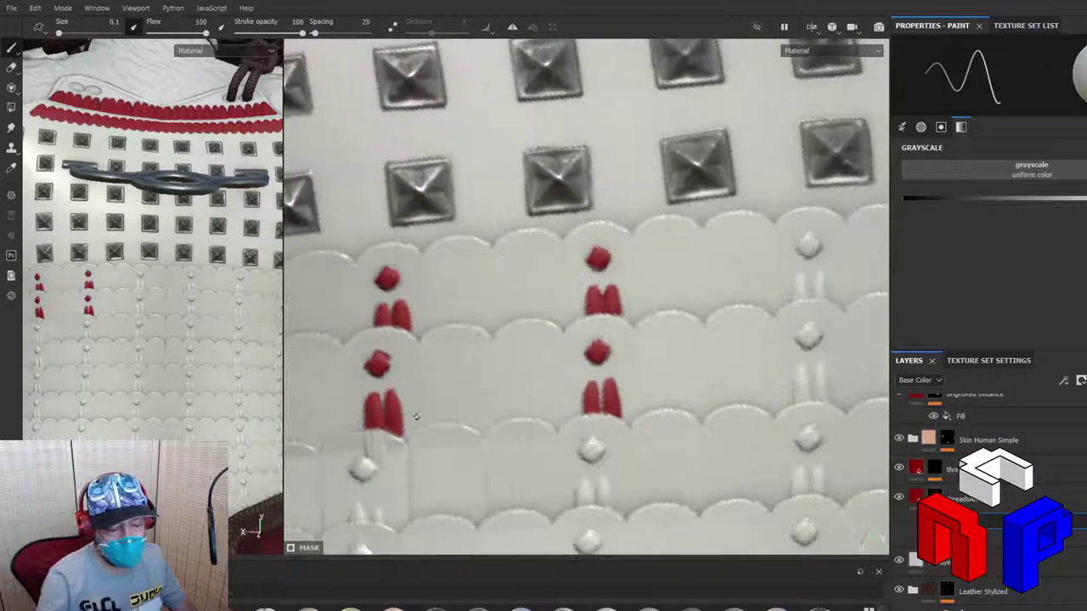
scroll(393, 420, down, 1)
scroll(976, 493, up, 4)
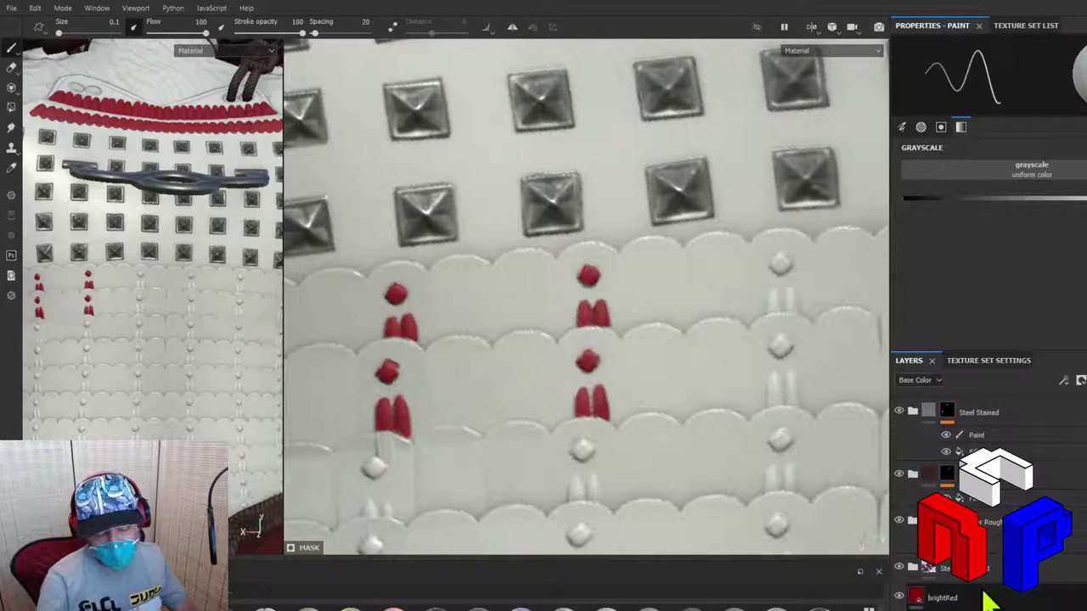
click(1046, 27)
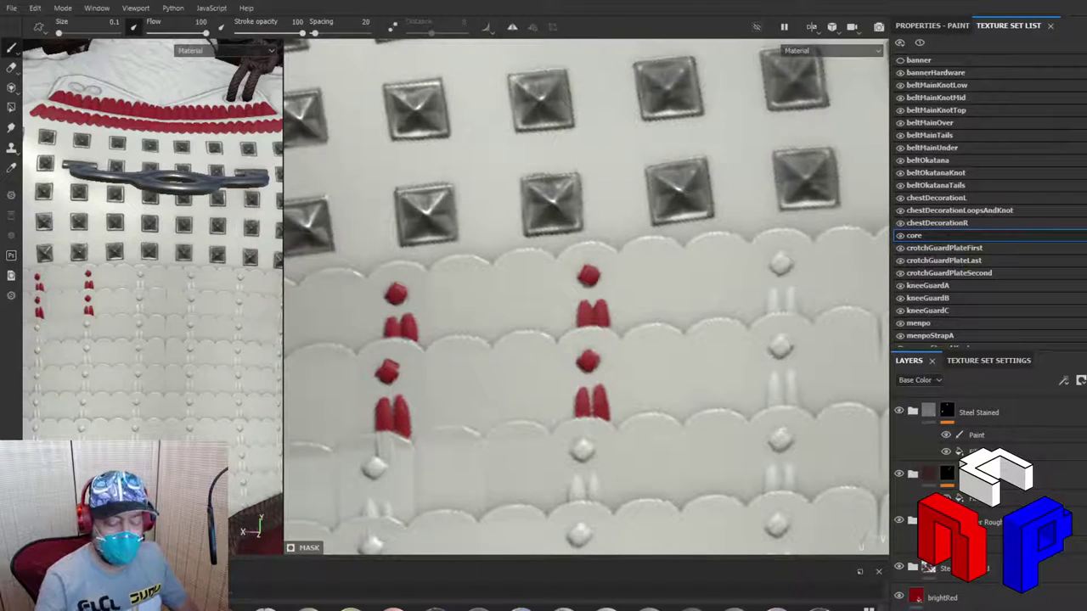
click(956, 598)
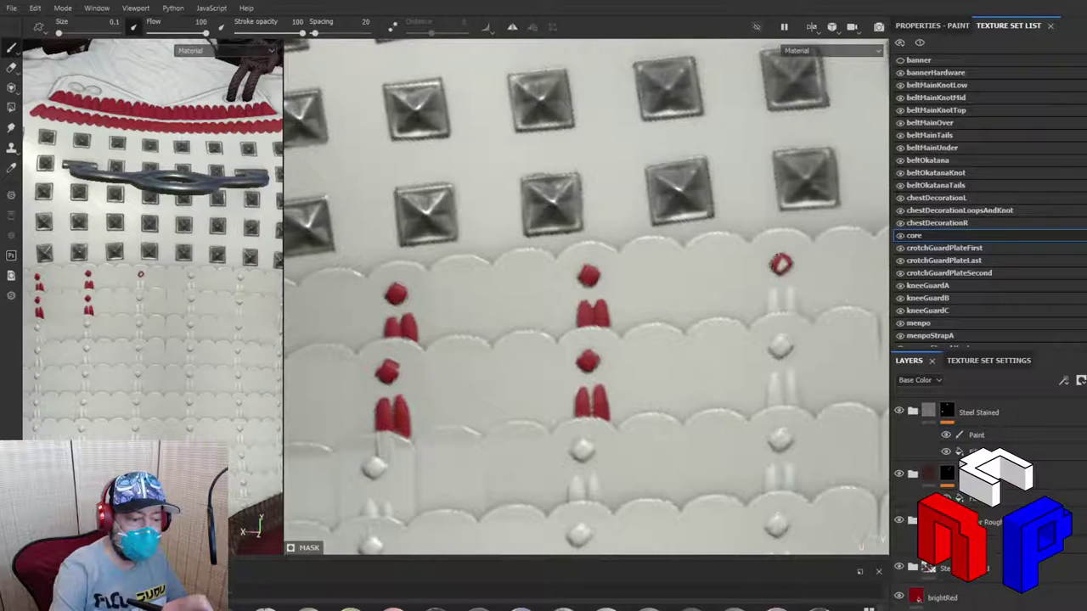
Step: Paint the third lacing column's top bead and thread pair red, along with the bead in the row below
click(780, 264)
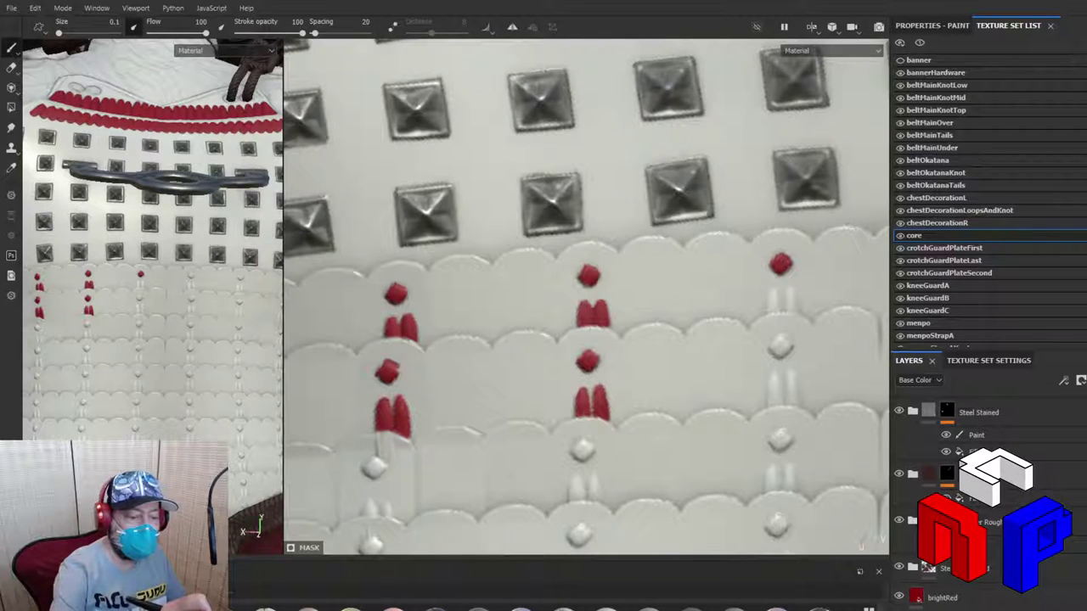
mouse_move(769, 311)
mouse_down()
mouse_move(771, 291)
mouse_move(773, 307)
mouse_up()
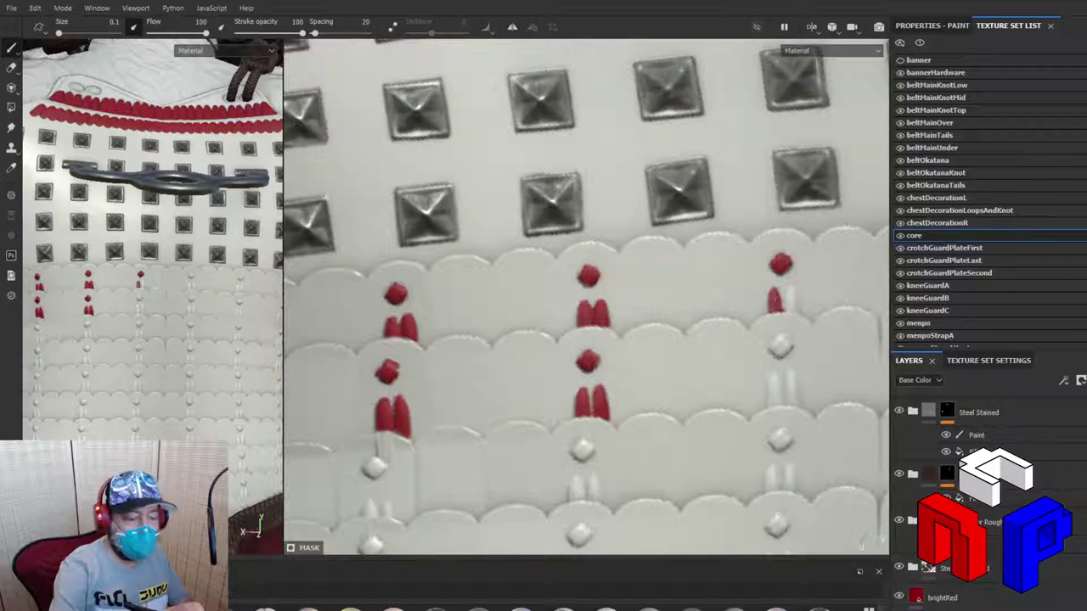
drag(786, 311, 786, 301)
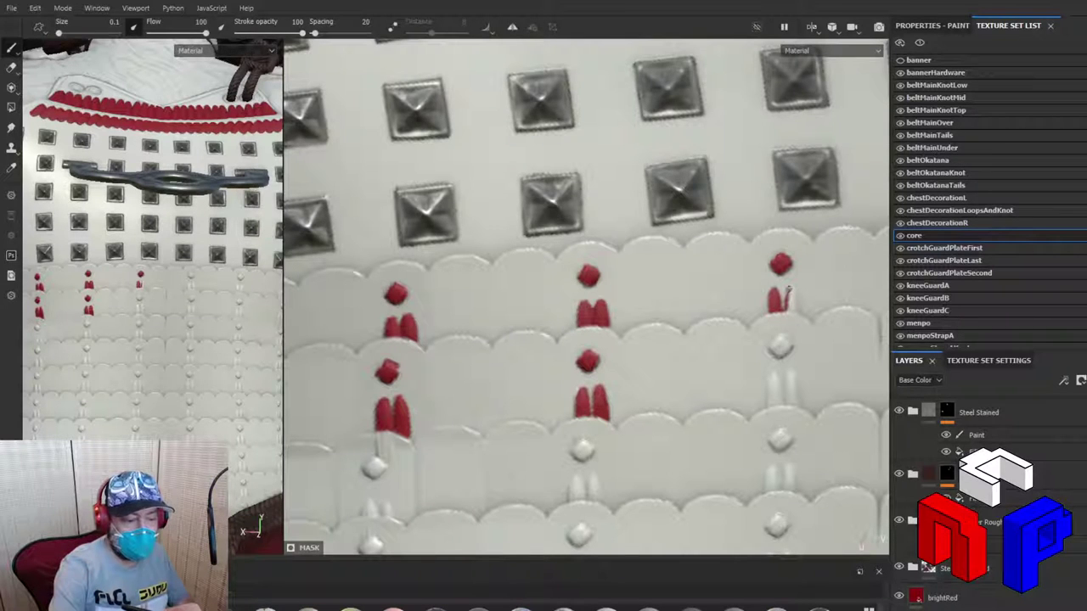
drag(790, 287, 797, 303)
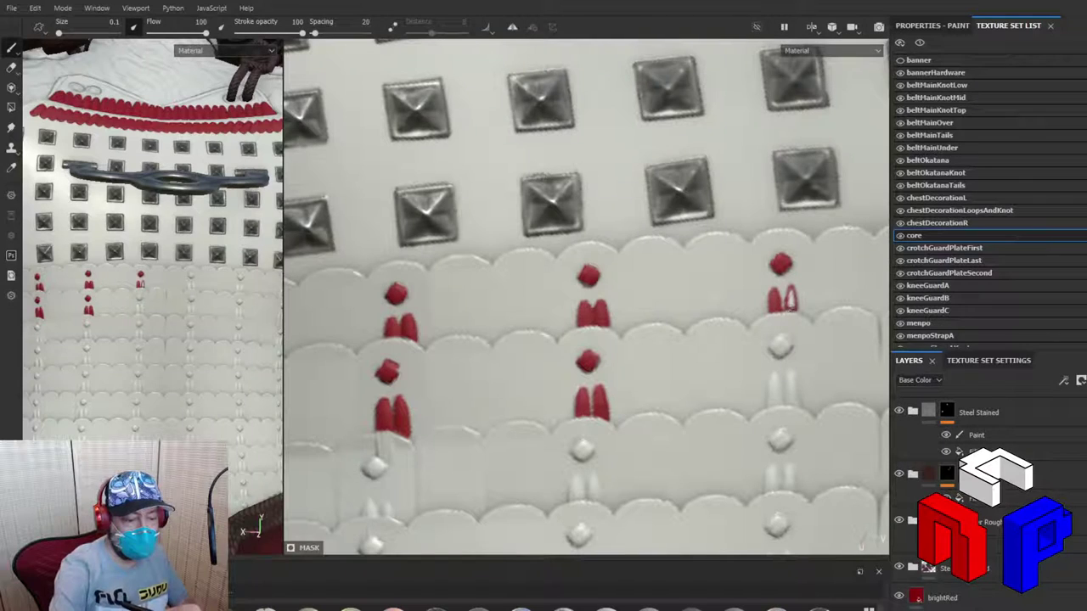
drag(790, 297, 792, 306)
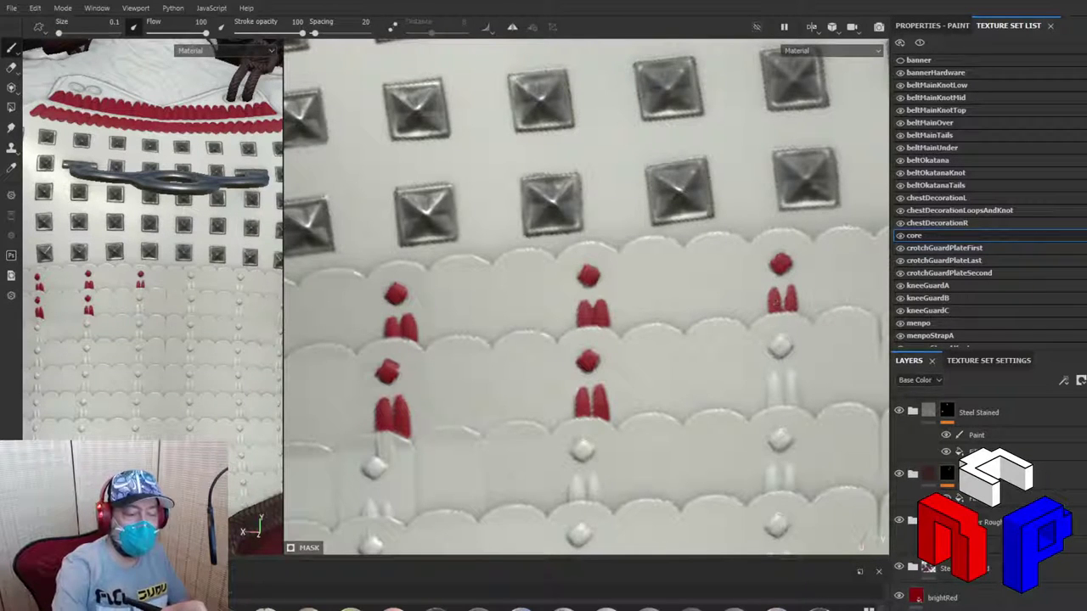
drag(773, 349, 790, 347)
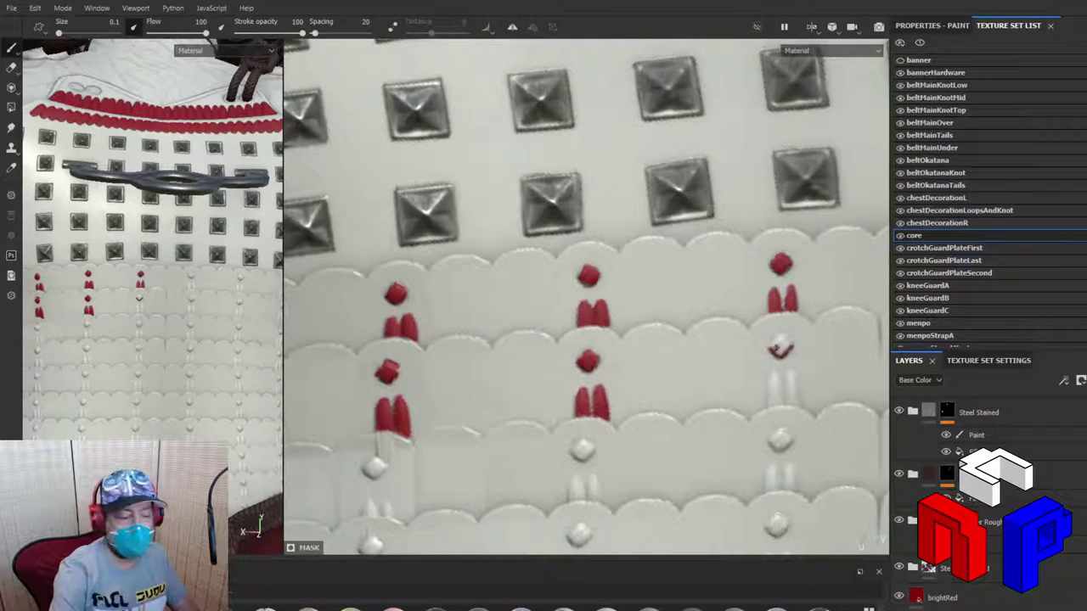
mouse_move(779, 348)
mouse_down()
mouse_move(778, 337)
mouse_move(781, 346)
mouse_up()
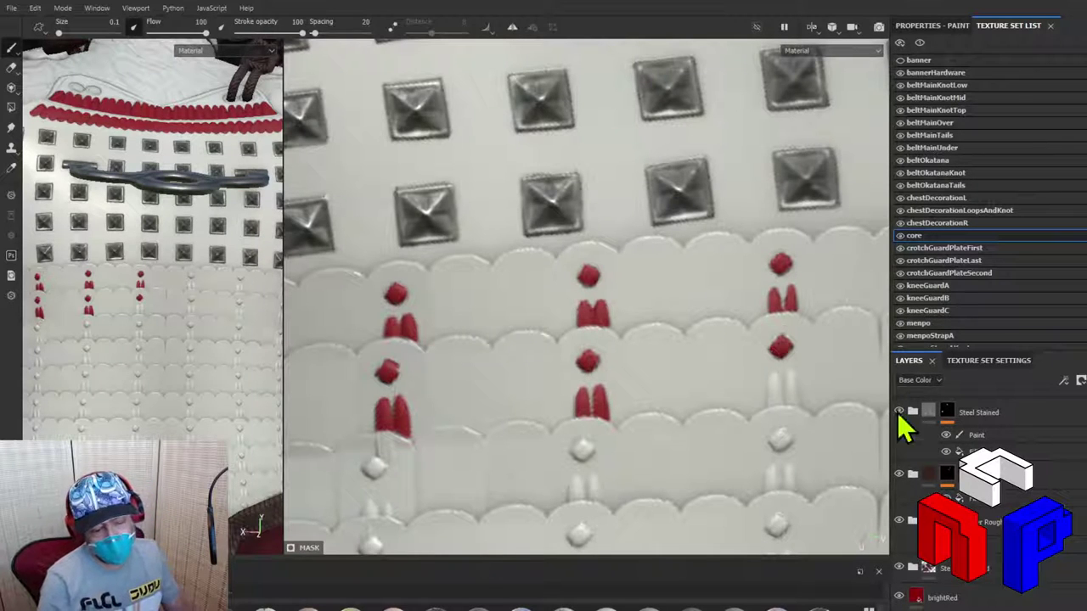
Step: Select the threadsAndKnots layer's paint effect and hide the plain white Fill layer 2 below it
scroll(917, 453, down, 3)
scroll(976, 510, up, 2)
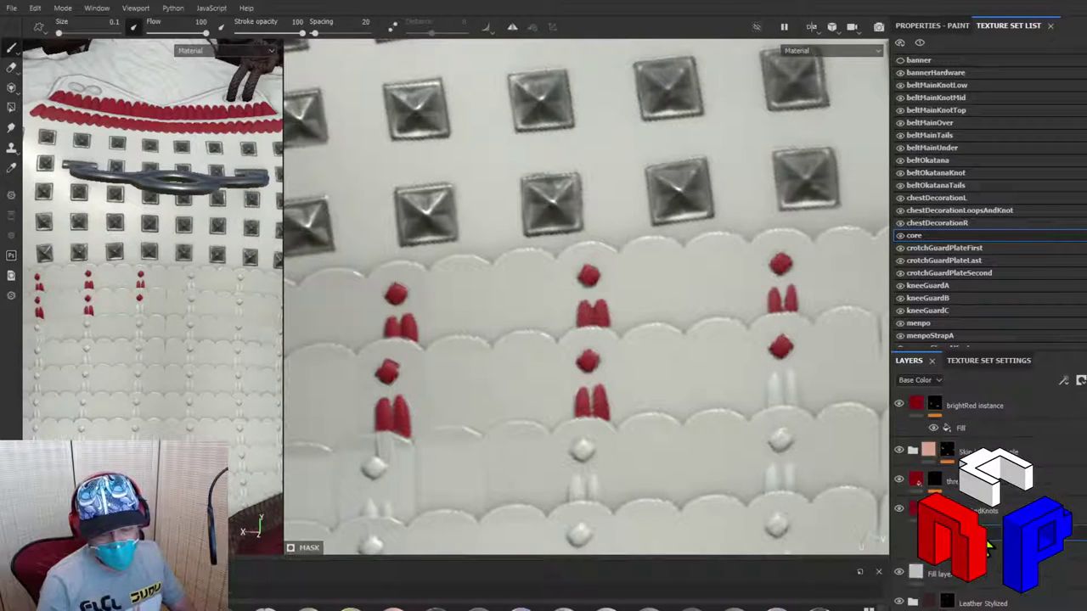
click(964, 445)
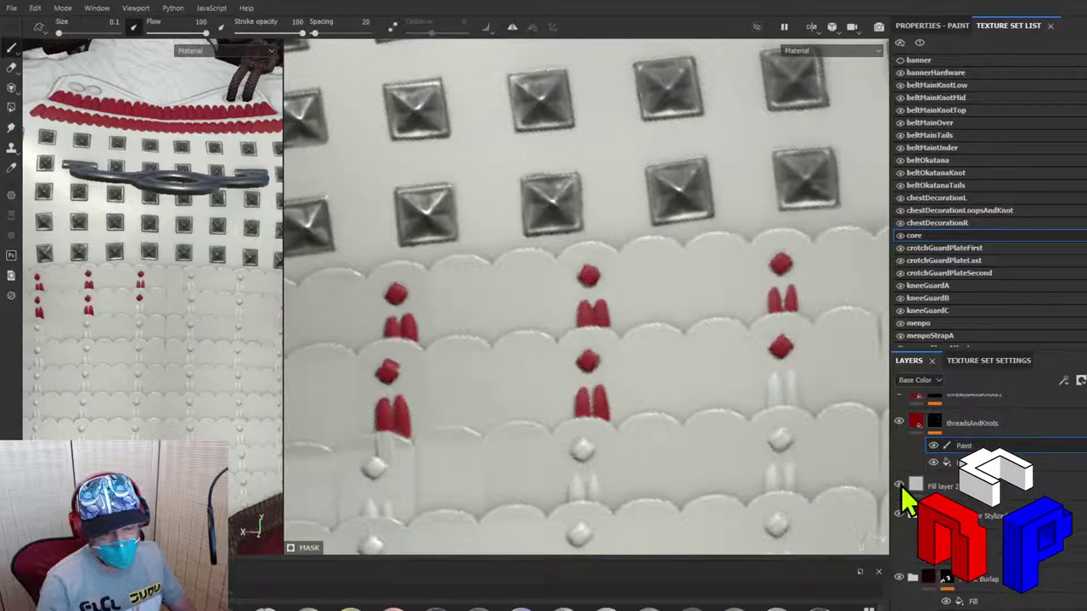
click(899, 485)
Step: Widen the 3D view and examine the whole textured character from the back around to the front
scroll(706, 408, up, 1)
scroll(713, 394, down, 10)
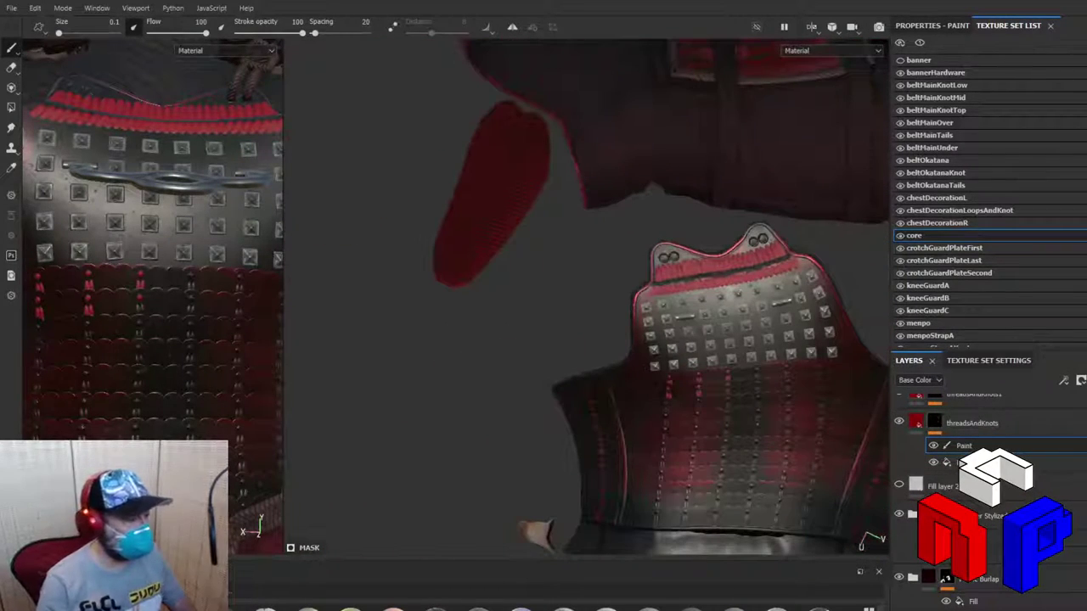
drag(282, 316, 687, 327)
scroll(476, 323, down, 4)
scroll(391, 297, down, 8)
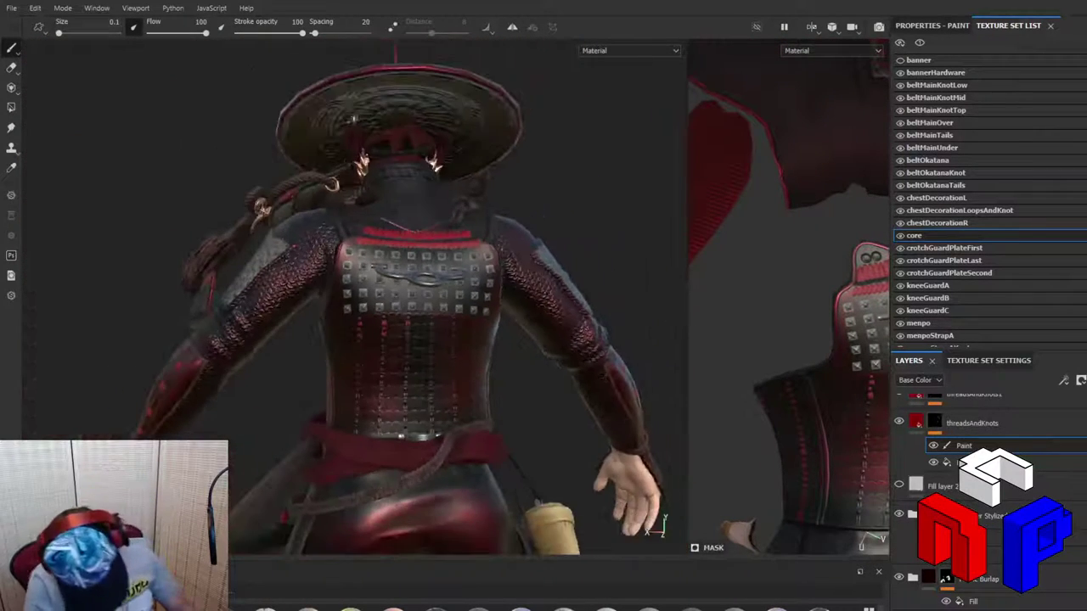
alt+drag(476, 339, 883, 373)
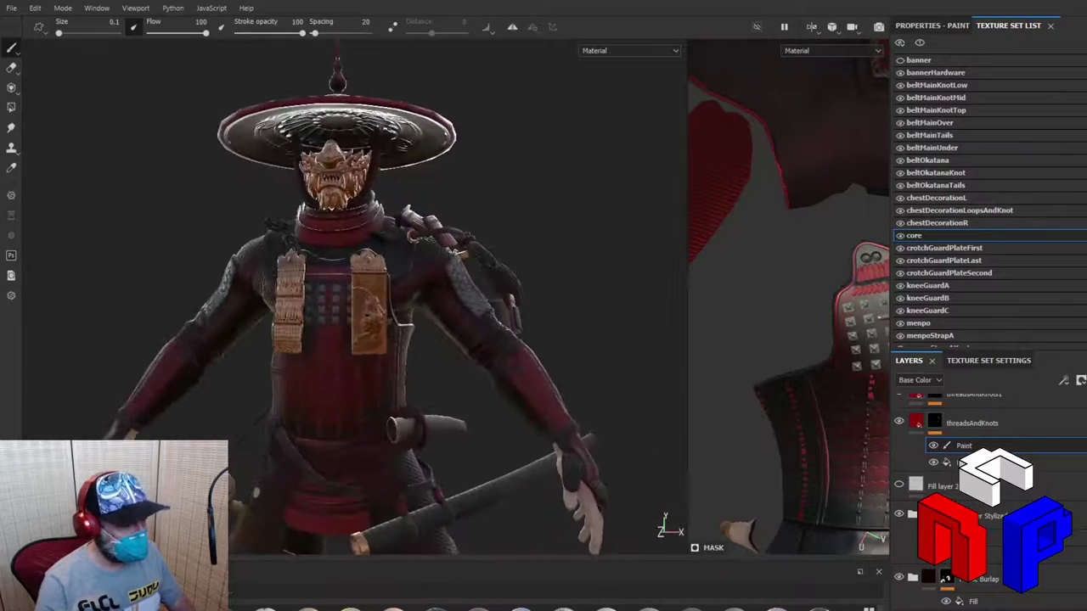
Step: Try yellow as the brightRed fill layer's base color, check it on the character, and undo the color change
shift+right_drag(518, 334, 422, 337)
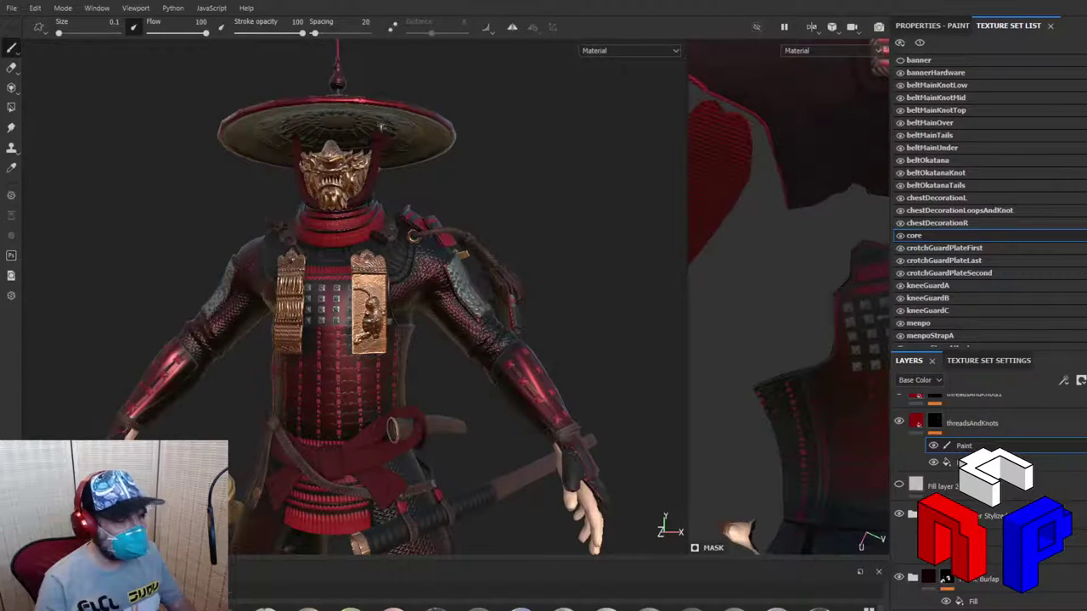
scroll(995, 507, down, 5)
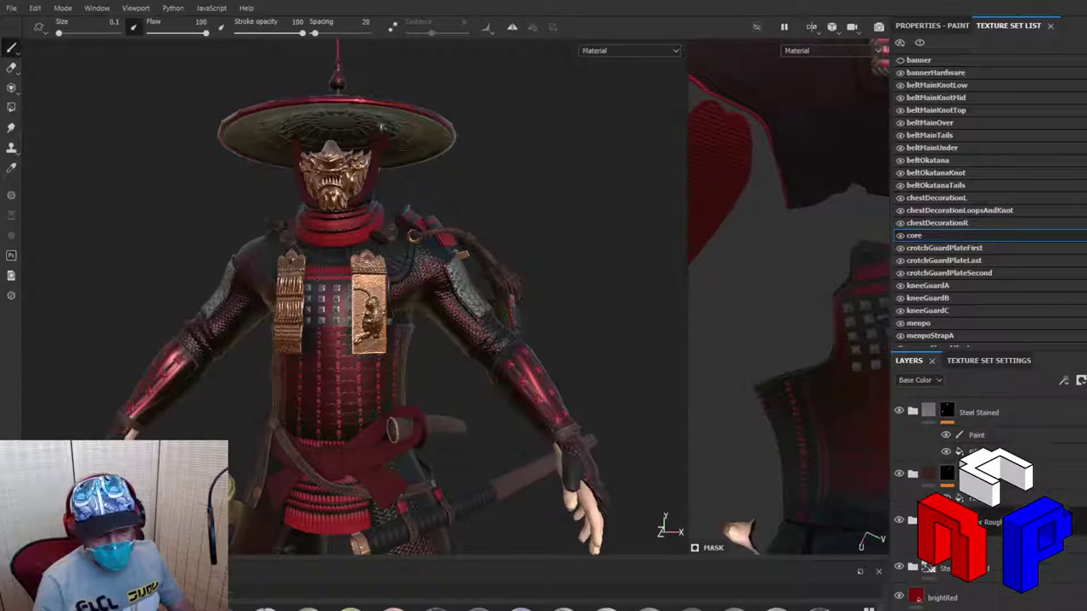
click(959, 600)
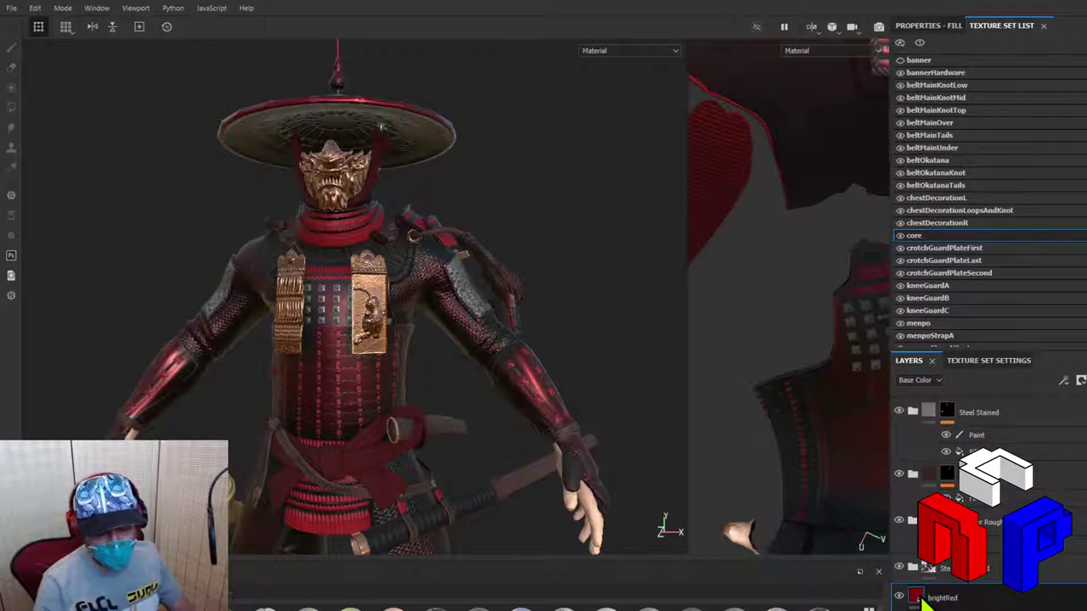
click(929, 27)
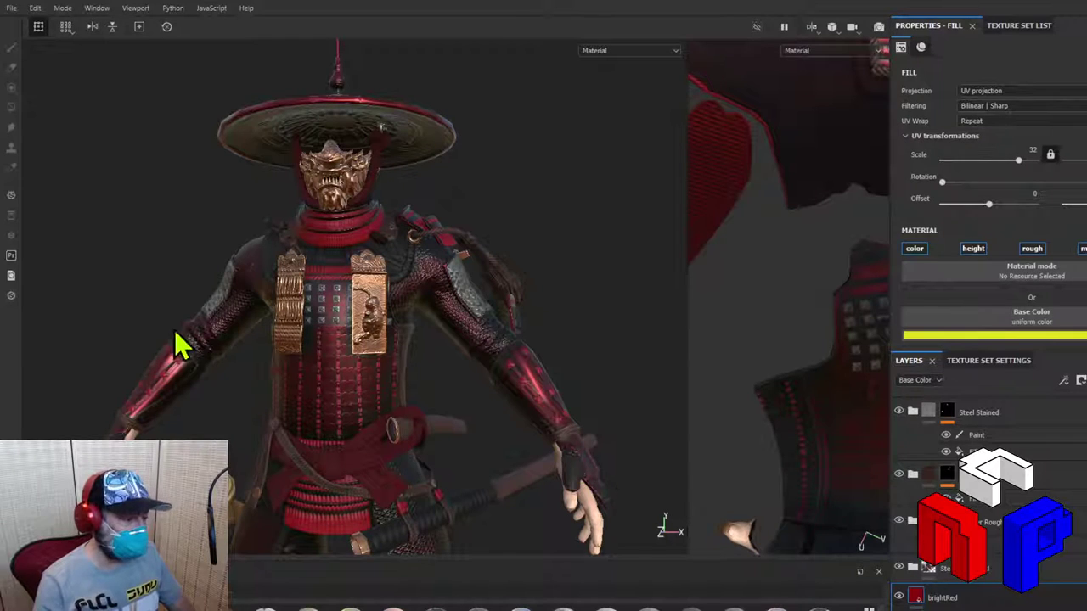
click(378, 219)
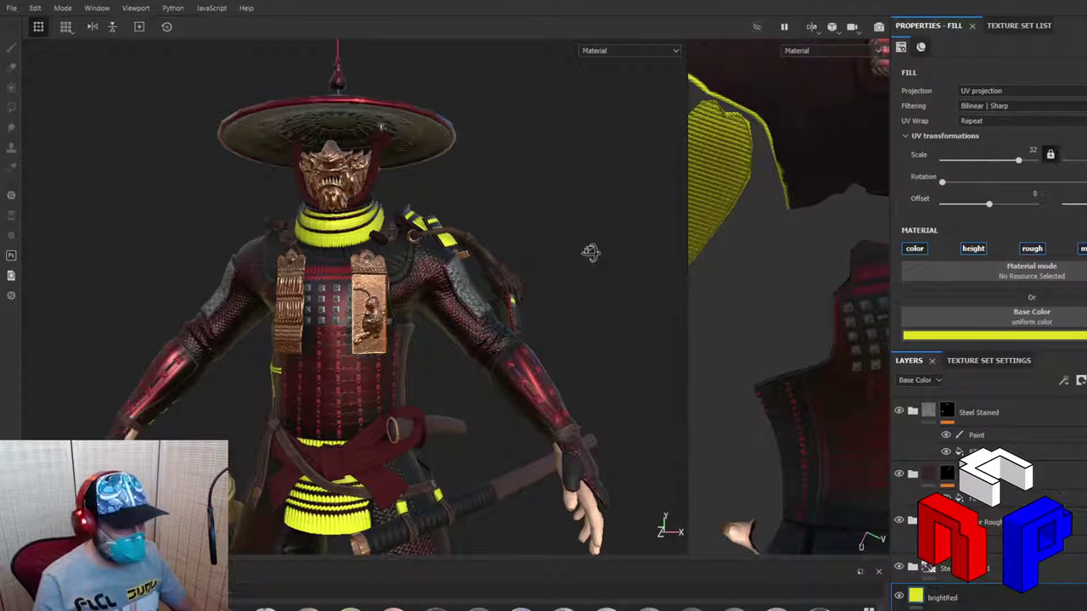
alt+drag(590, 251, 415, 369)
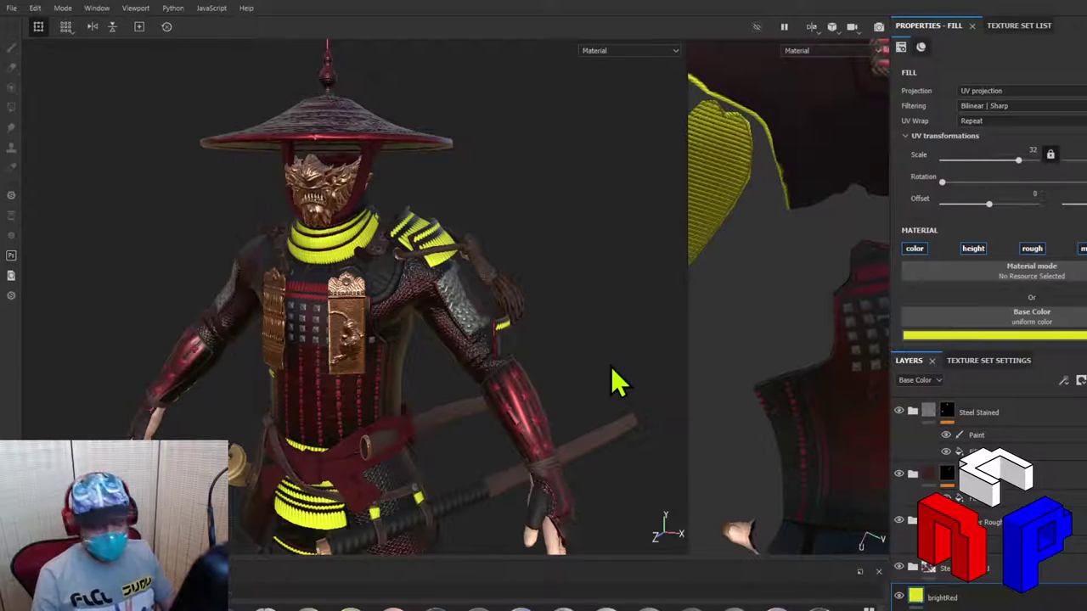
key(ctrl)
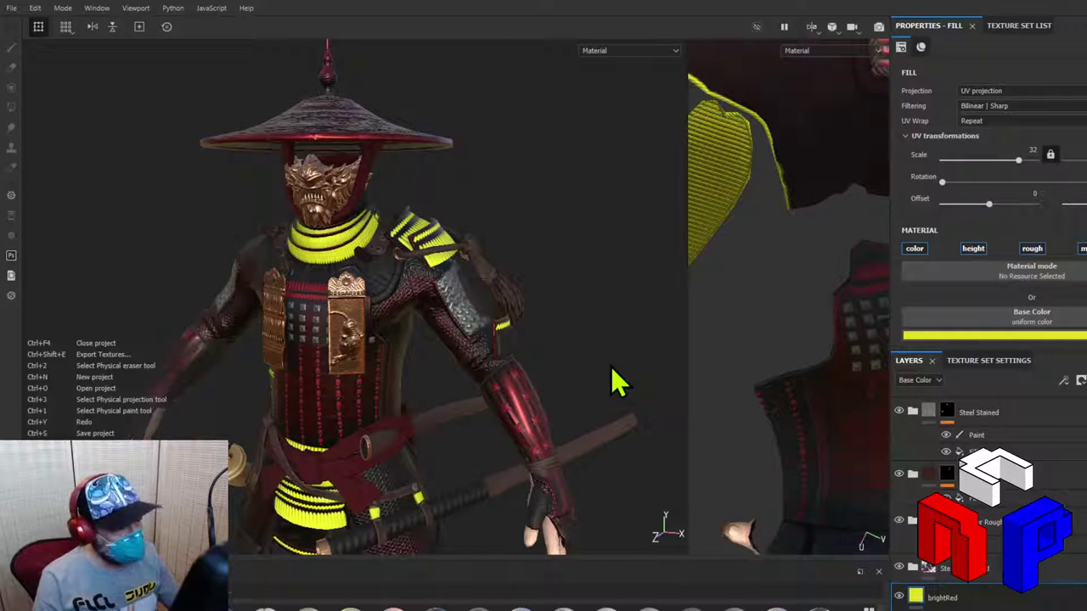
key(ctrl+z)
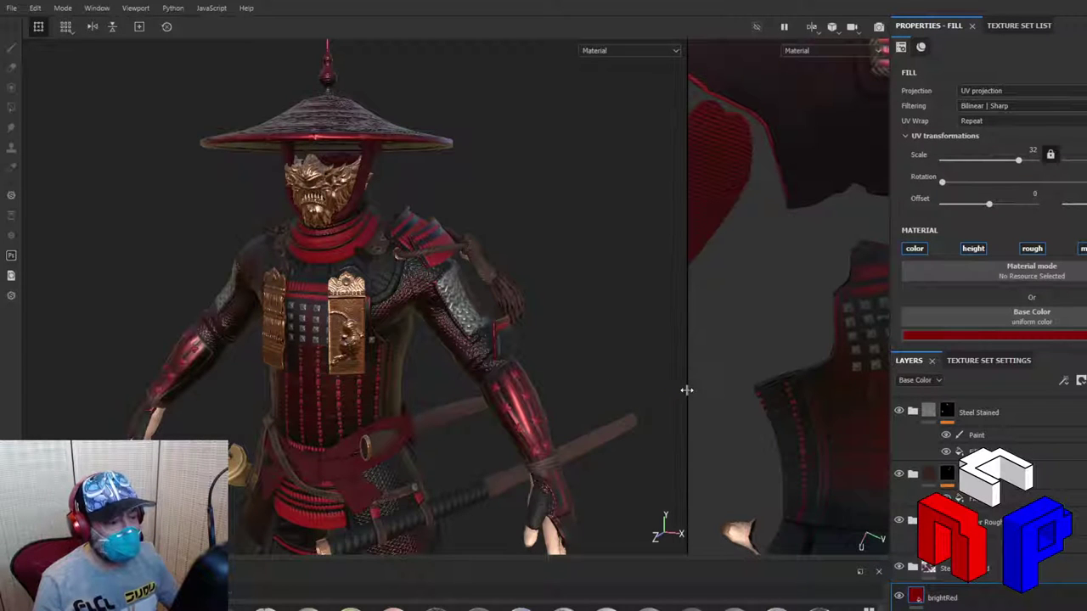
Step: Enlarge the 2D view around the chest lacing and show the plain white Fill layer 2 again
drag(683, 390, 235, 386)
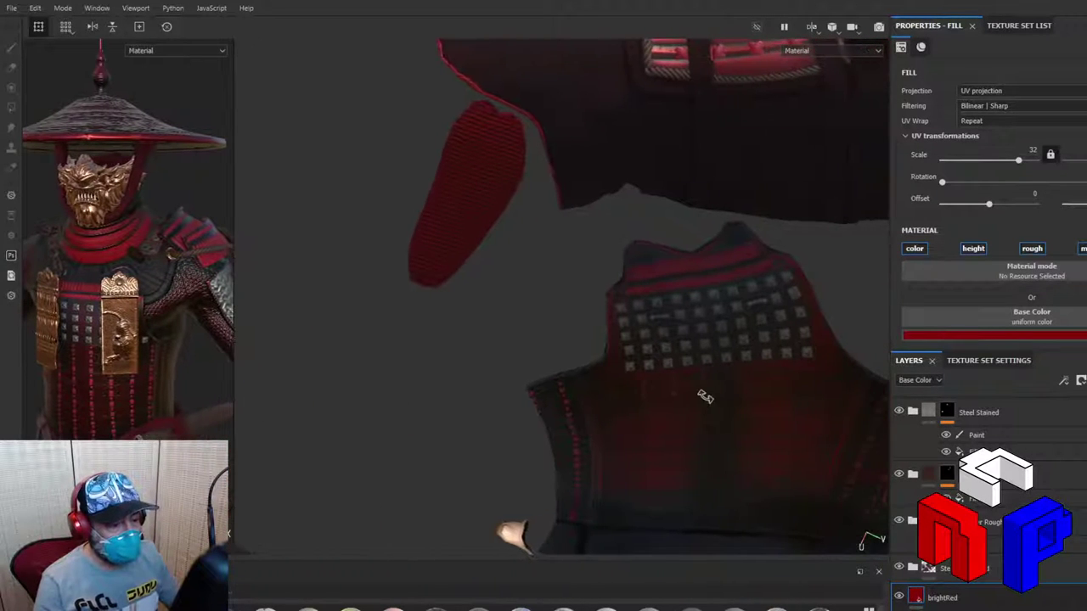
scroll(705, 396, down, 1)
shift+right_drag(743, 401, 680, 396)
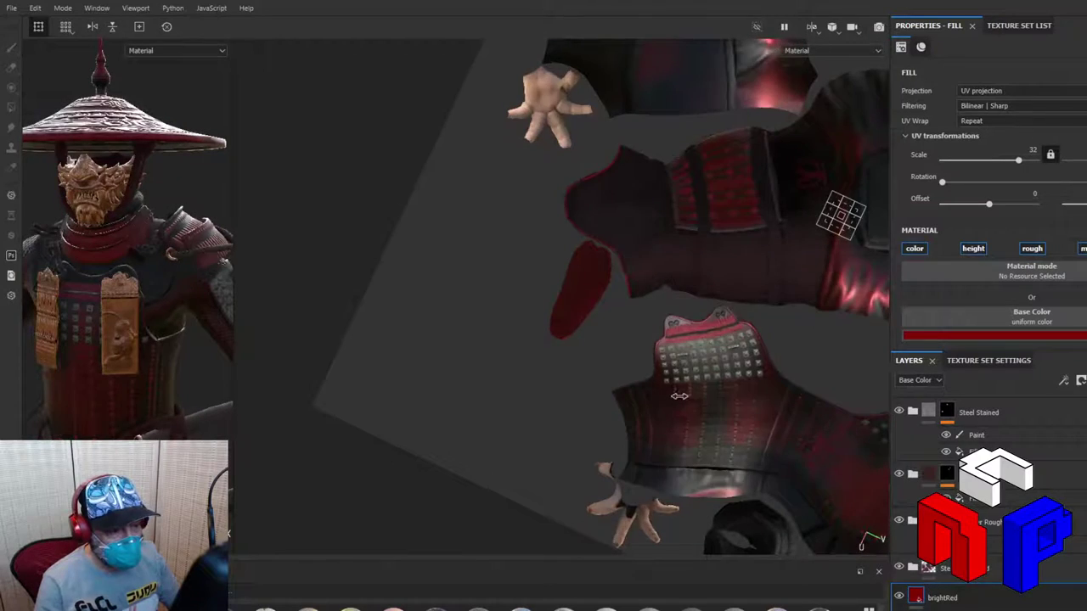
scroll(764, 404, down, 1)
scroll(764, 405, up, 3)
scroll(611, 372, up, 3)
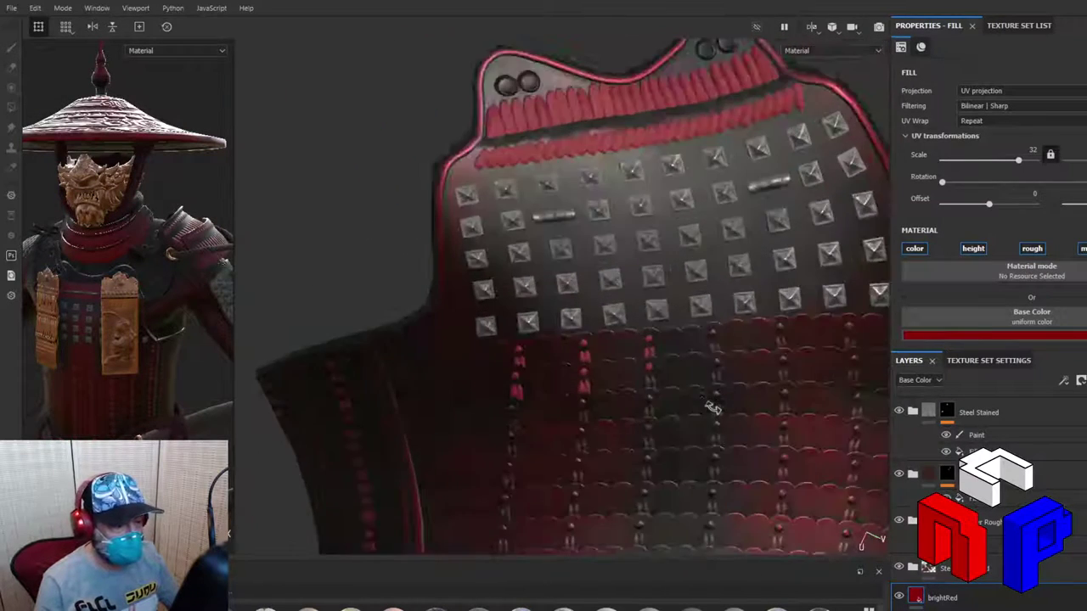
scroll(704, 381, up, 1)
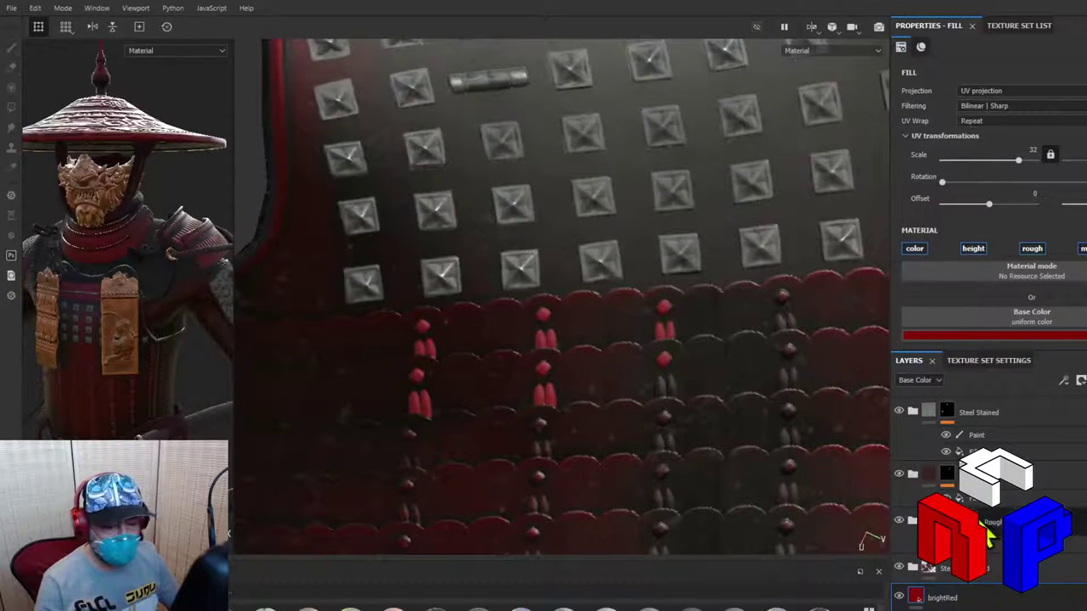
scroll(988, 501, up, 3)
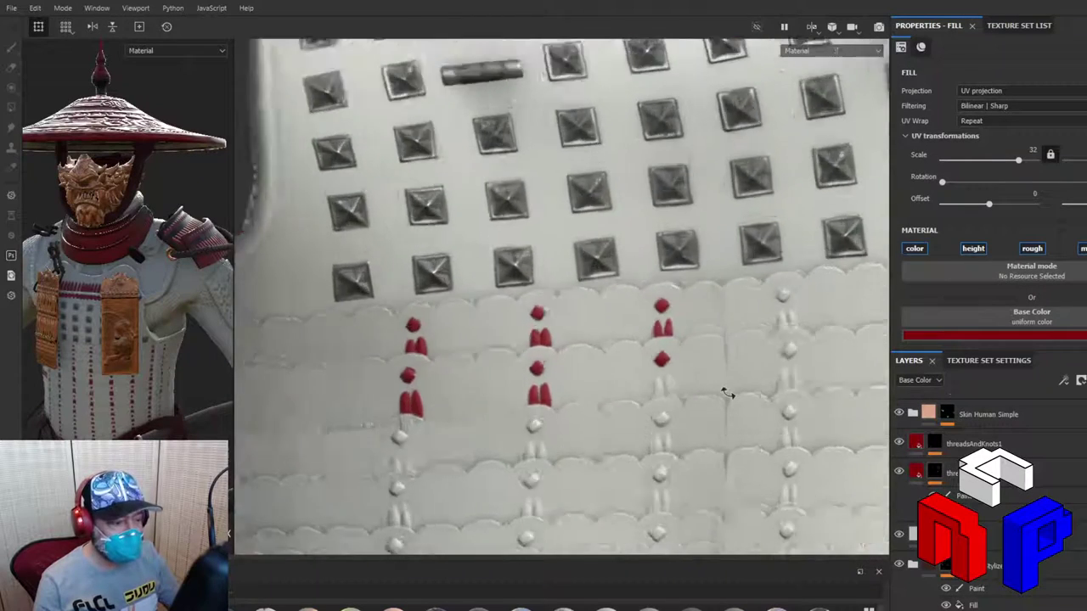
scroll(722, 391, up, 4)
scroll(677, 391, up, 2)
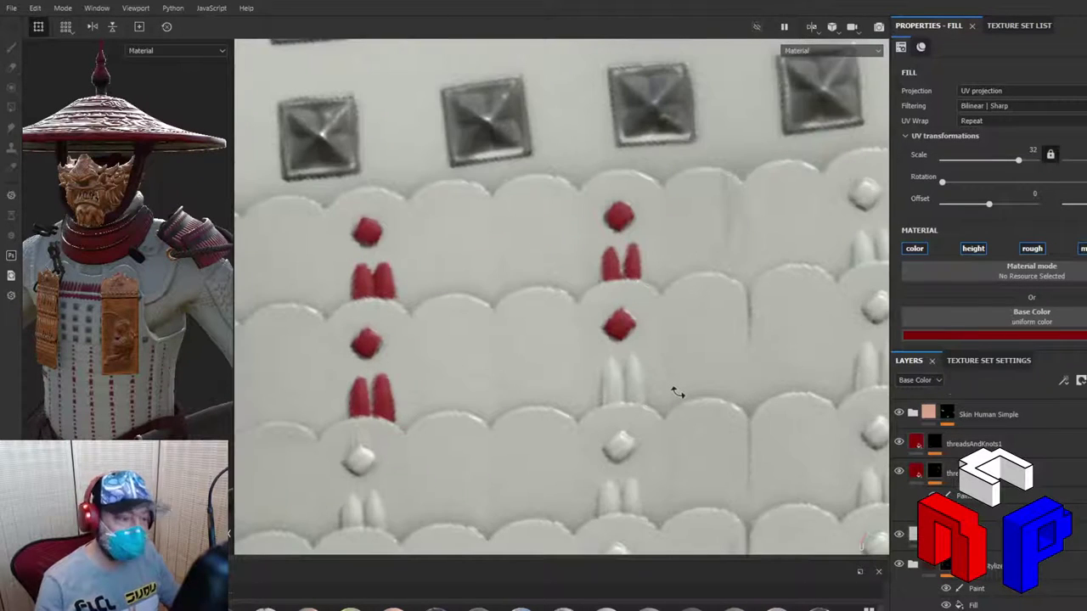
Step: Paint the third lacing column's second-row thread pair red in the threadsAndKnots layer's mask paint effect
scroll(679, 392, down, 2)
alt+middle_drag(722, 390, 531, 420)
scroll(560, 421, up, 1)
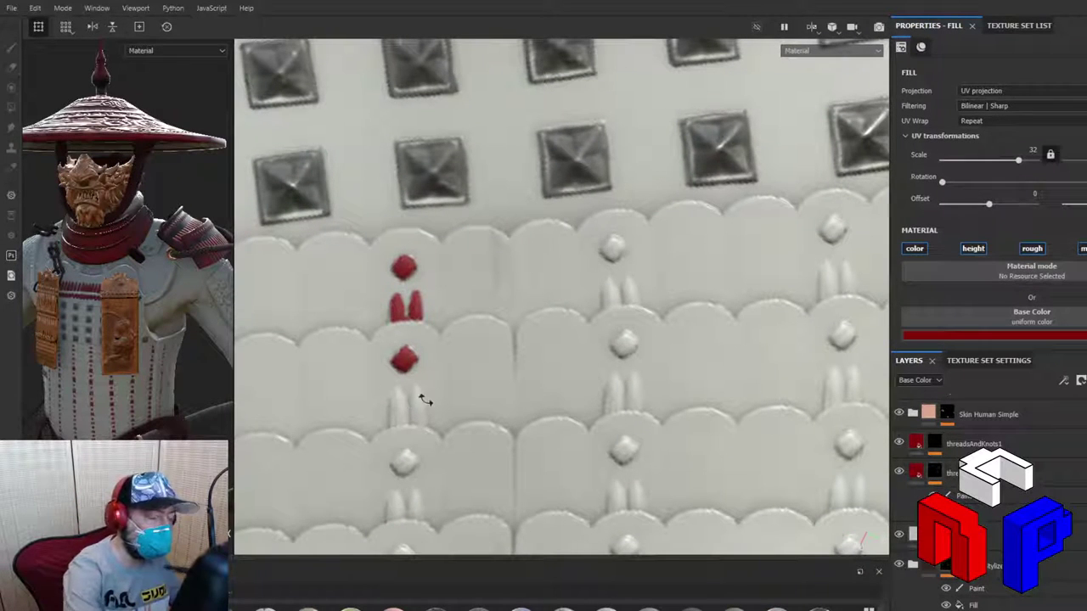
click(959, 496)
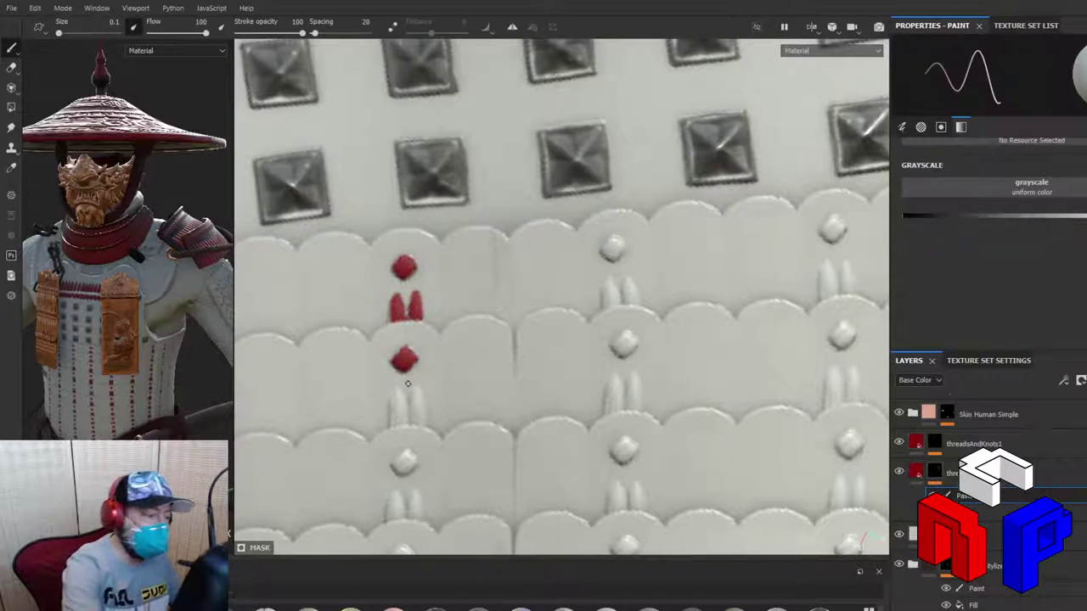
mouse_move(389, 422)
mouse_down()
mouse_move(393, 395)
mouse_move(405, 416)
mouse_up()
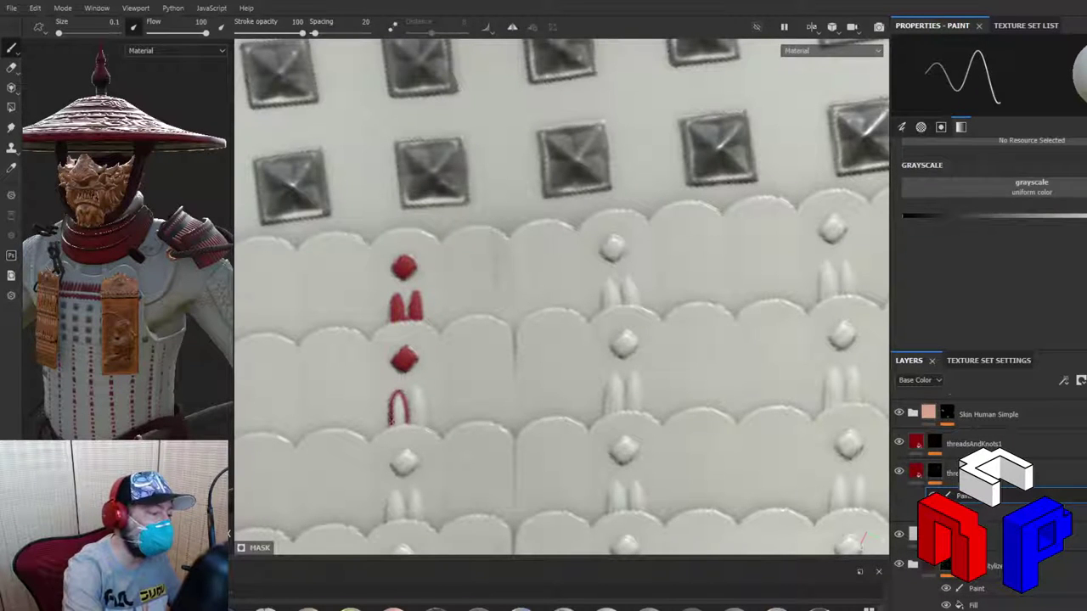
mouse_move(396, 420)
mouse_down()
mouse_move(396, 399)
mouse_move(412, 408)
mouse_move(415, 386)
mouse_move(422, 412)
mouse_up()
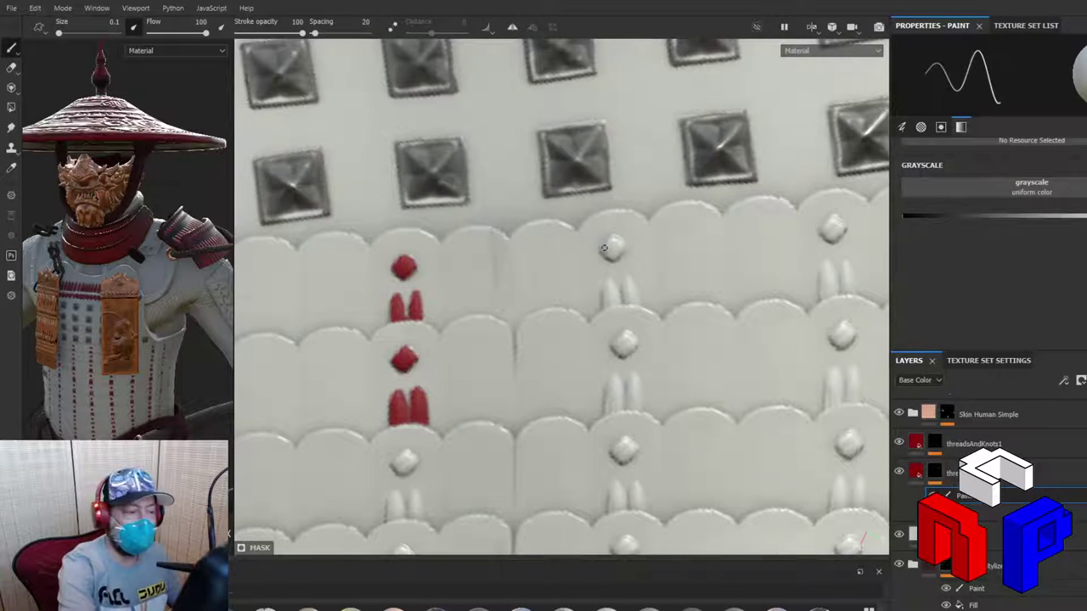
Step: Paint the beads and thread pairs in the fourth lacing column's top two rows red
mouse_move(602, 251)
mouse_down()
mouse_move(610, 239)
mouse_move(621, 259)
mouse_move(606, 255)
mouse_move(620, 244)
mouse_up()
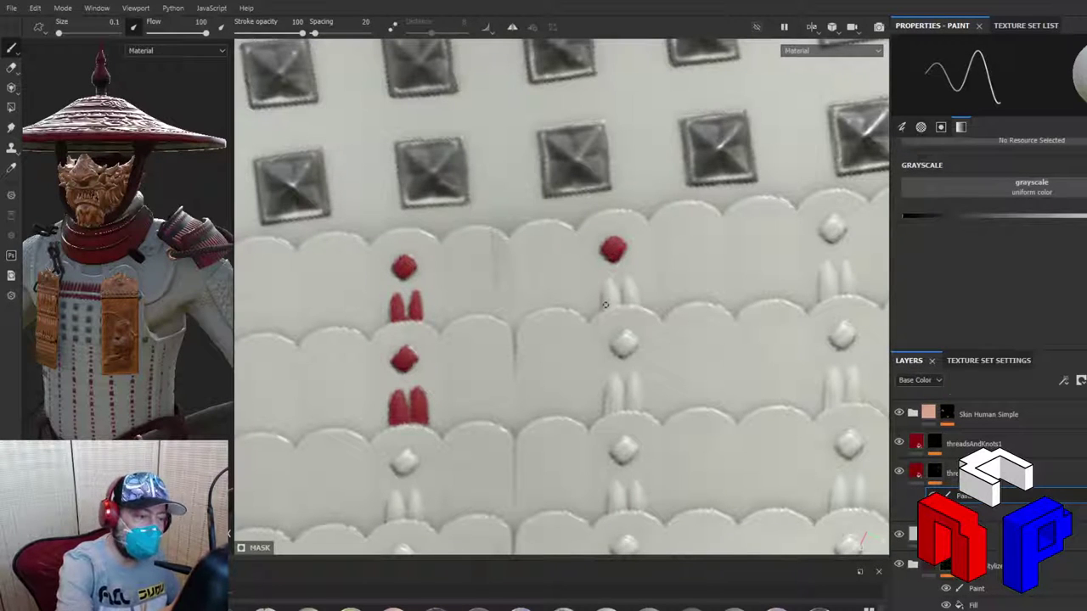
mouse_move(604, 290)
mouse_down()
mouse_move(607, 281)
mouse_move(619, 303)
mouse_move(608, 283)
mouse_move(625, 299)
mouse_move(626, 278)
mouse_move(630, 294)
mouse_up()
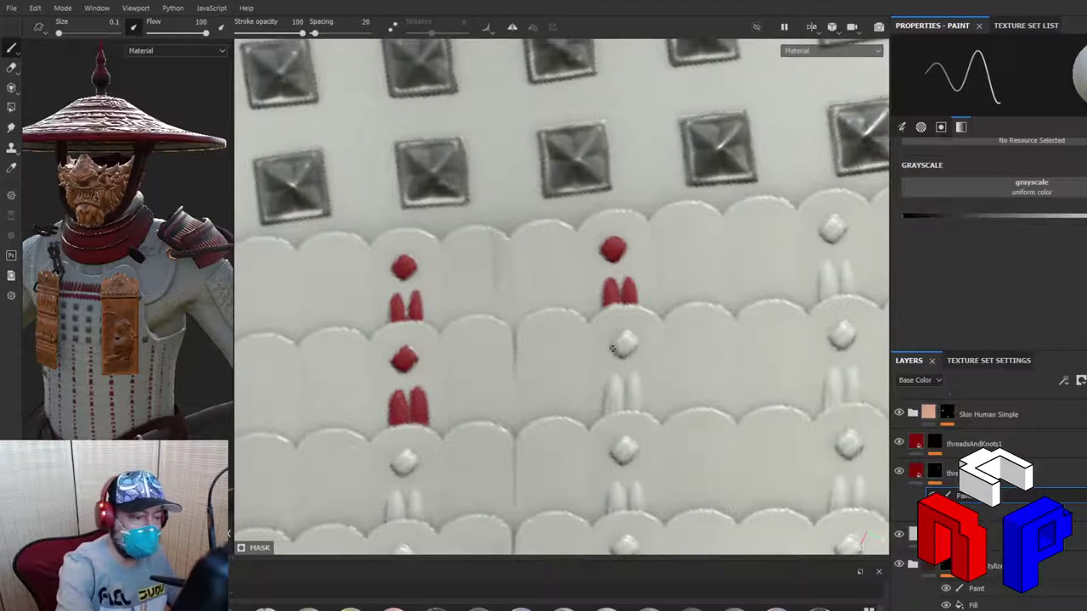
mouse_move(612, 350)
mouse_down()
mouse_move(632, 348)
mouse_move(627, 332)
mouse_move(626, 348)
mouse_move(617, 341)
mouse_move(628, 337)
mouse_up()
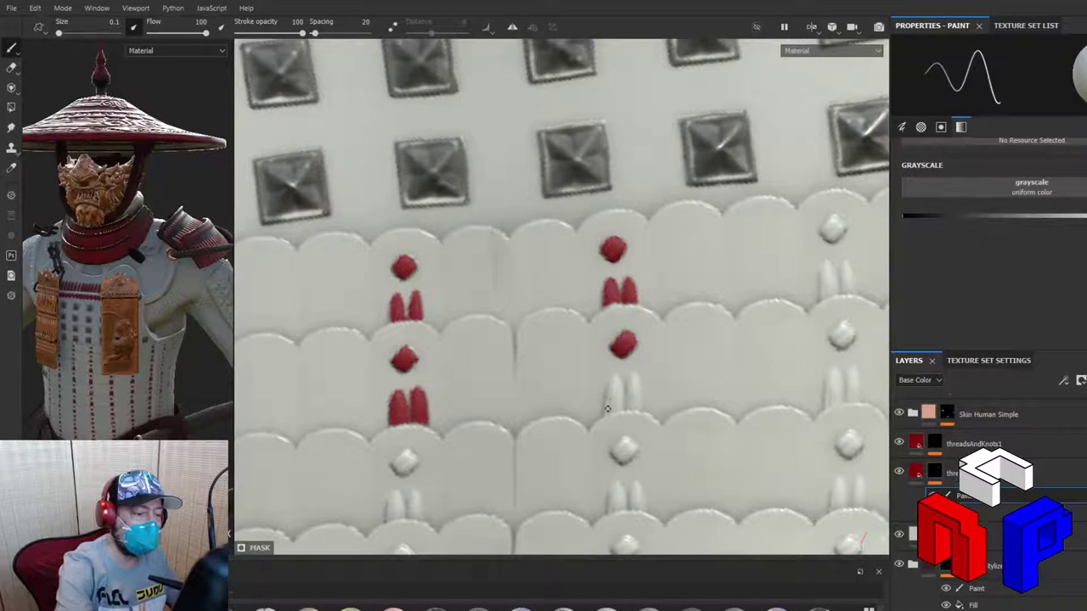
mouse_move(605, 414)
mouse_down()
mouse_move(615, 376)
mouse_move(616, 410)
mouse_move(633, 375)
mouse_move(640, 409)
mouse_move(643, 399)
mouse_up()
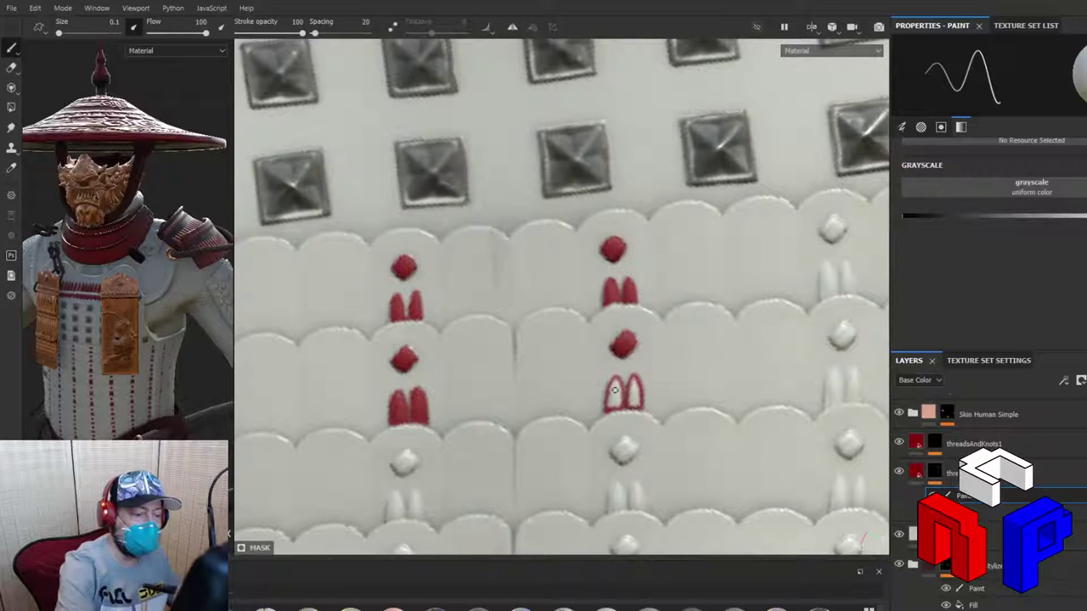
mouse_move(615, 390)
mouse_down()
mouse_move(608, 405)
mouse_move(611, 386)
mouse_move(619, 404)
mouse_move(613, 383)
mouse_move(631, 404)
mouse_move(634, 383)
mouse_move(632, 404)
mouse_up()
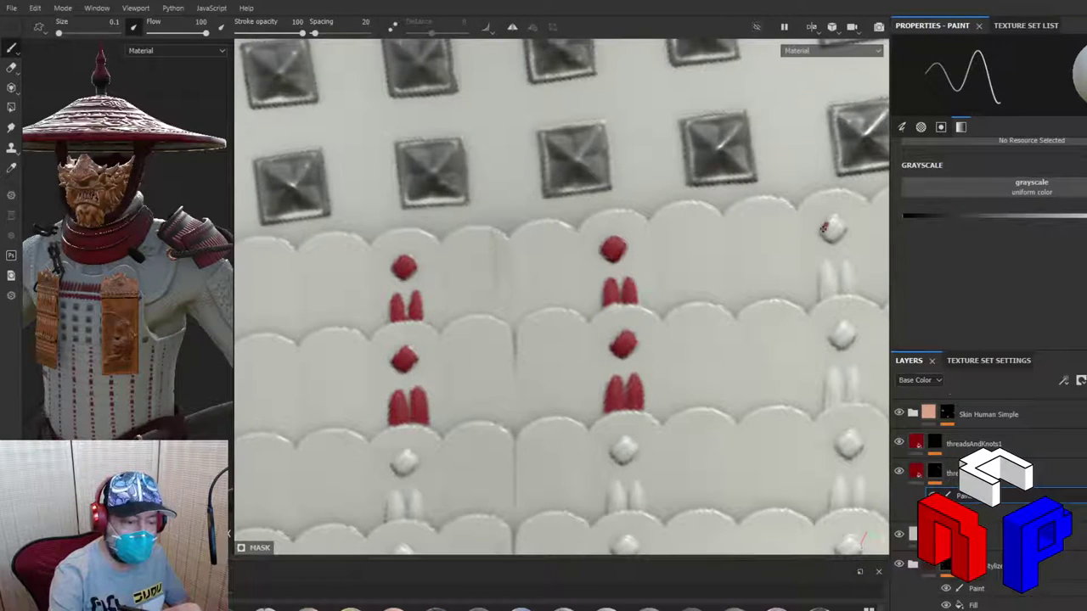
Step: Paint the beads and thread pairs in the fifth lacing column's top two rows red
mouse_move(823, 229)
mouse_down()
mouse_move(836, 218)
mouse_move(834, 238)
mouse_move(823, 233)
mouse_move(836, 224)
mouse_up()
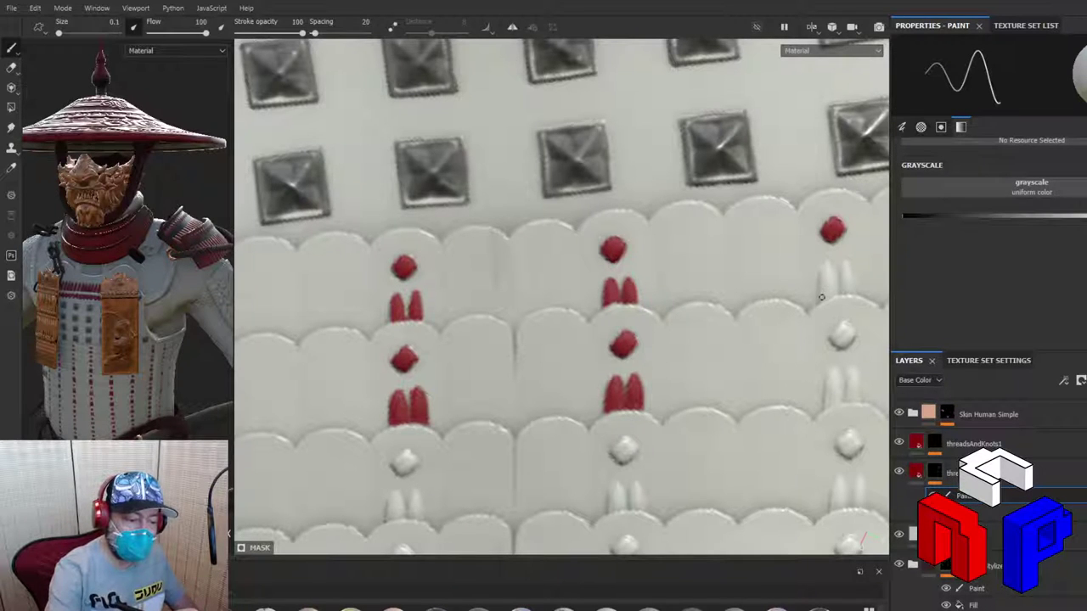
mouse_move(820, 294)
mouse_down()
mouse_move(827, 264)
mouse_move(836, 289)
mouse_move(825, 294)
mouse_up()
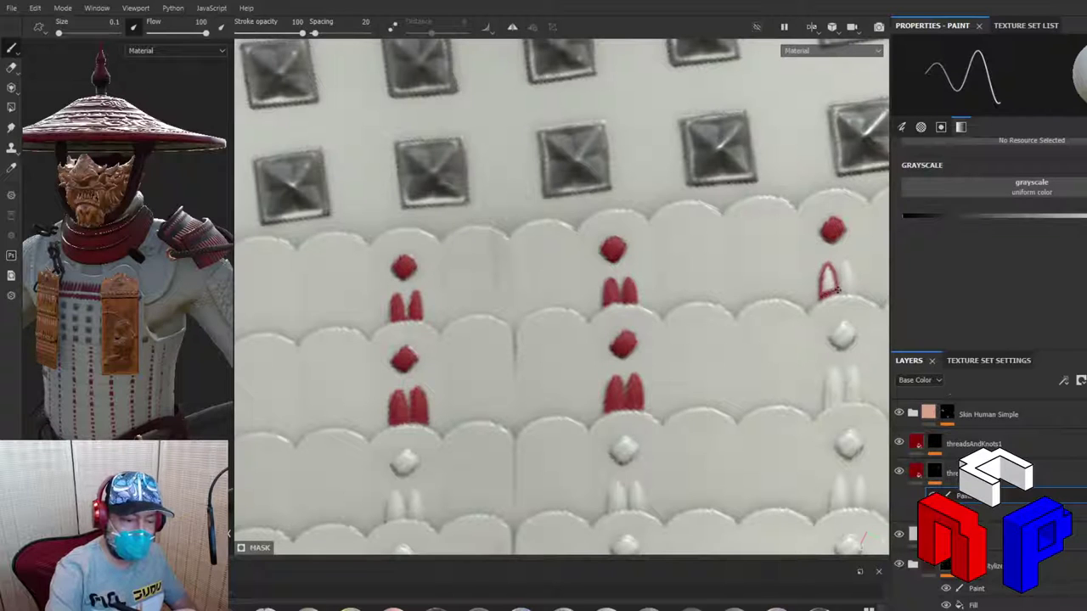
drag(845, 262, 856, 289)
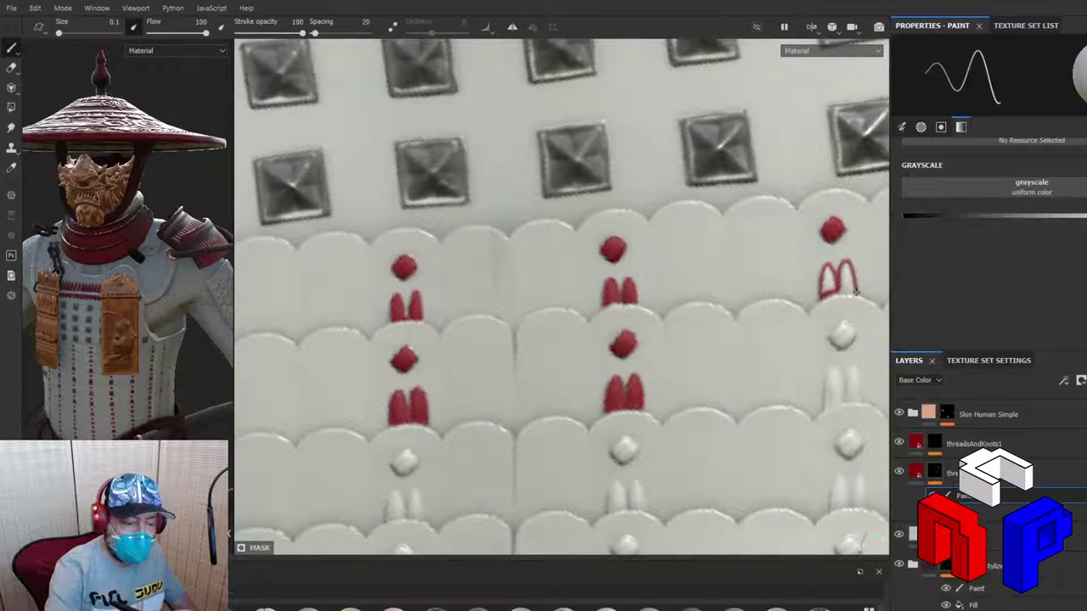
mouse_move(839, 291)
mouse_down()
mouse_move(852, 291)
mouse_move(848, 264)
mouse_move(849, 284)
mouse_move(825, 289)
mouse_move(831, 279)
mouse_up()
mouse_move(840, 319)
mouse_down()
mouse_move(829, 338)
mouse_move(849, 328)
mouse_move(855, 336)
mouse_move(834, 344)
mouse_move(846, 348)
mouse_move(849, 338)
mouse_move(837, 338)
mouse_move(846, 333)
mouse_up()
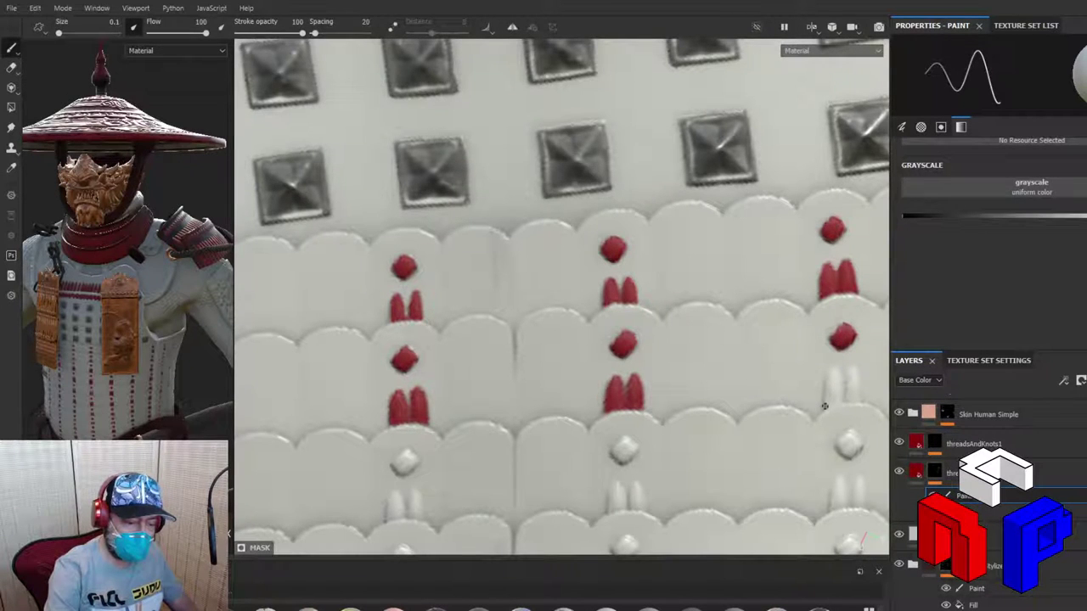
mouse_move(823, 407)
mouse_down()
mouse_move(832, 371)
mouse_move(838, 397)
mouse_move(856, 369)
mouse_move(859, 399)
mouse_up()
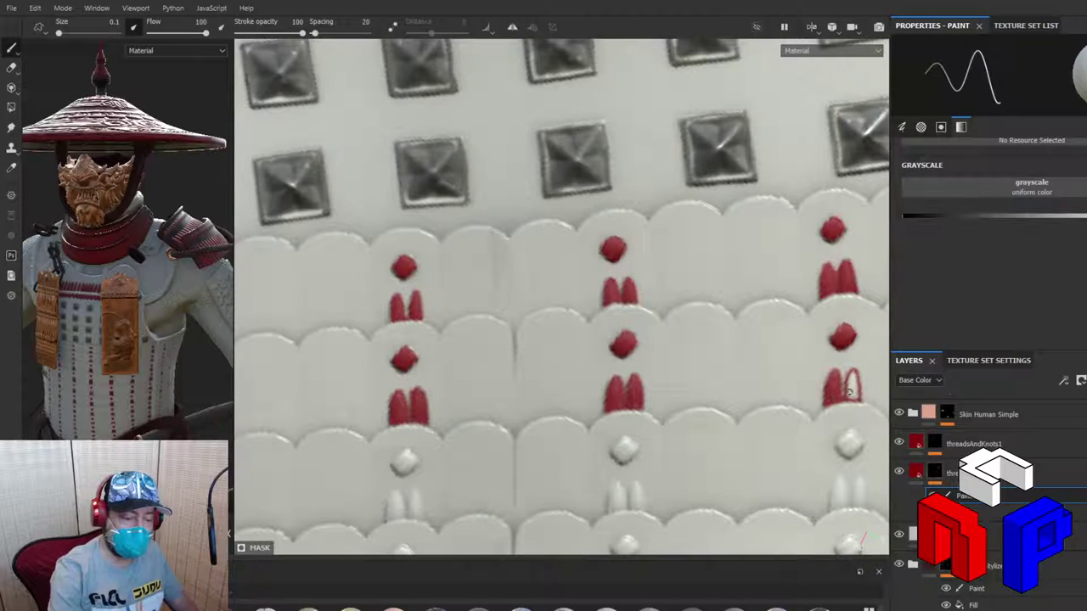
drag(847, 384, 852, 389)
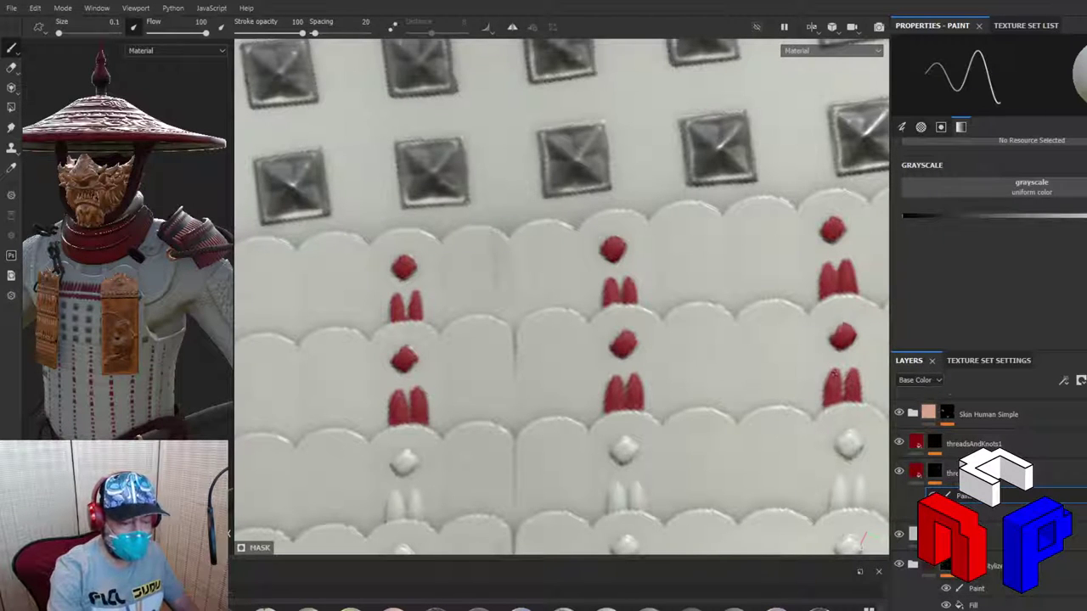
Step: Paint the fifth lacing column's third-row bead and thread pair red
drag(847, 436, 841, 442)
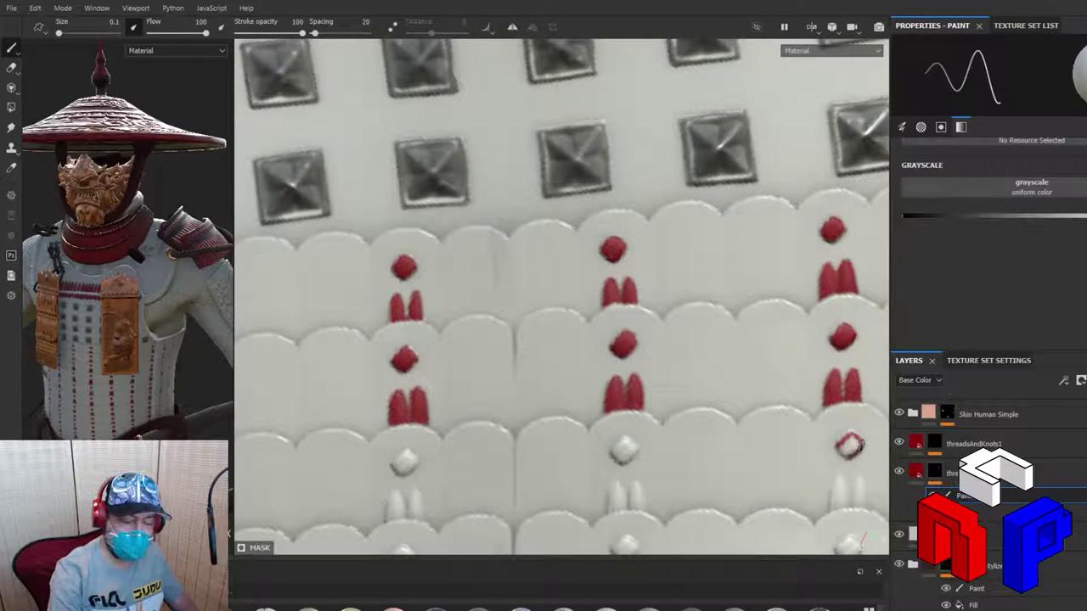
mouse_move(838, 444)
mouse_down()
mouse_move(844, 436)
mouse_move(845, 454)
mouse_move(853, 447)
mouse_up()
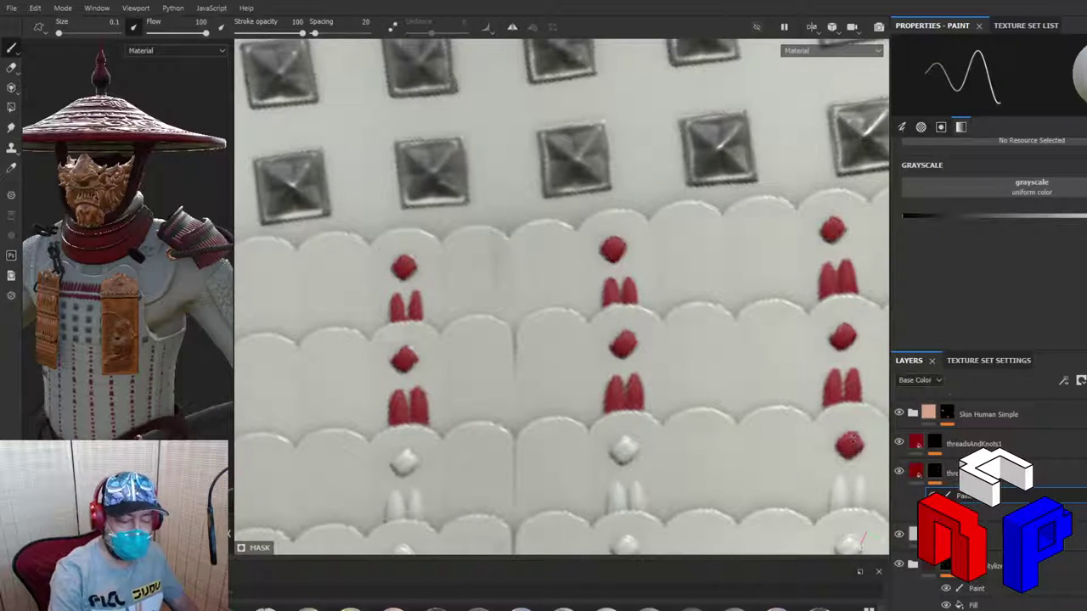
mouse_move(832, 509)
mouse_down()
mouse_move(843, 478)
mouse_move(851, 504)
mouse_move(837, 504)
mouse_move(840, 483)
mouse_move(840, 497)
mouse_move(853, 497)
mouse_move(859, 477)
mouse_move(859, 498)
mouse_up()
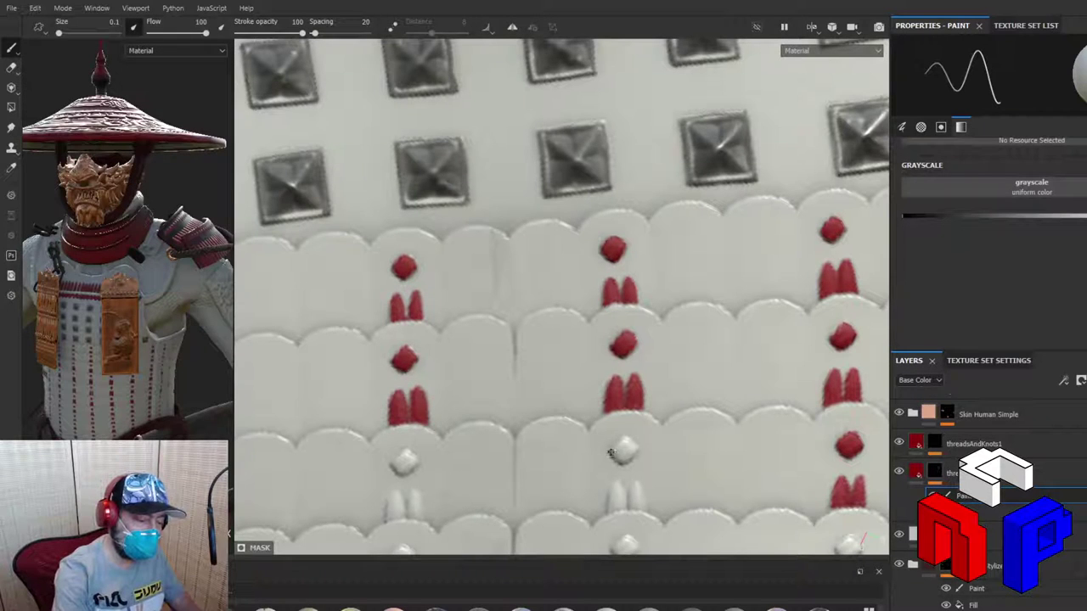
Step: Paint the fourth lacing column's third-row bead and thread pair red
mouse_move(609, 453)
mouse_down()
mouse_move(626, 460)
mouse_move(634, 450)
mouse_move(615, 450)
mouse_move(626, 440)
mouse_up()
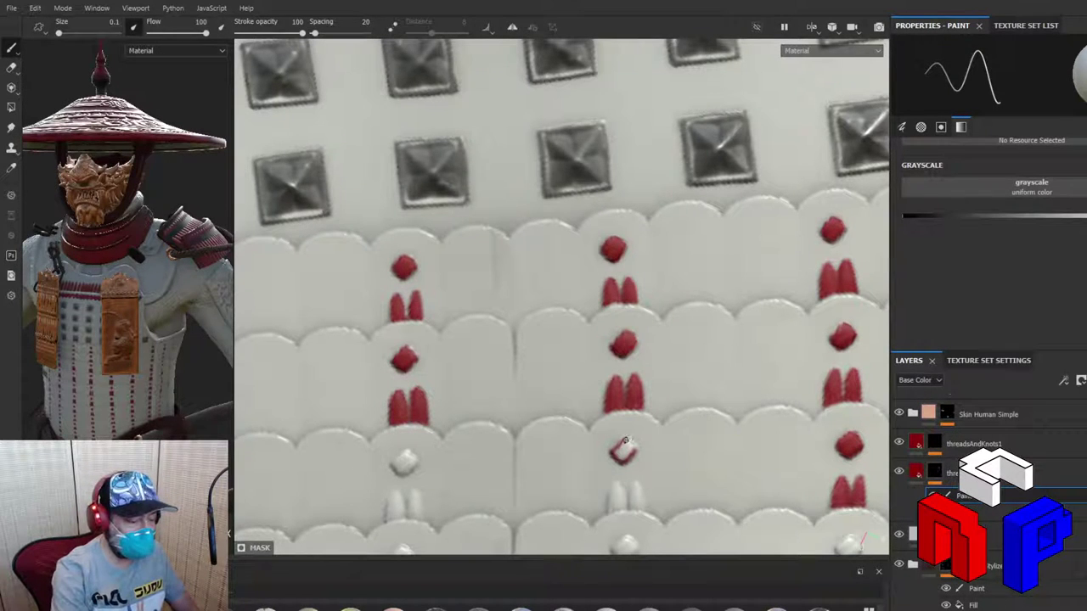
mouse_move(627, 440)
mouse_down()
mouse_move(633, 447)
mouse_move(617, 454)
mouse_move(628, 454)
mouse_up()
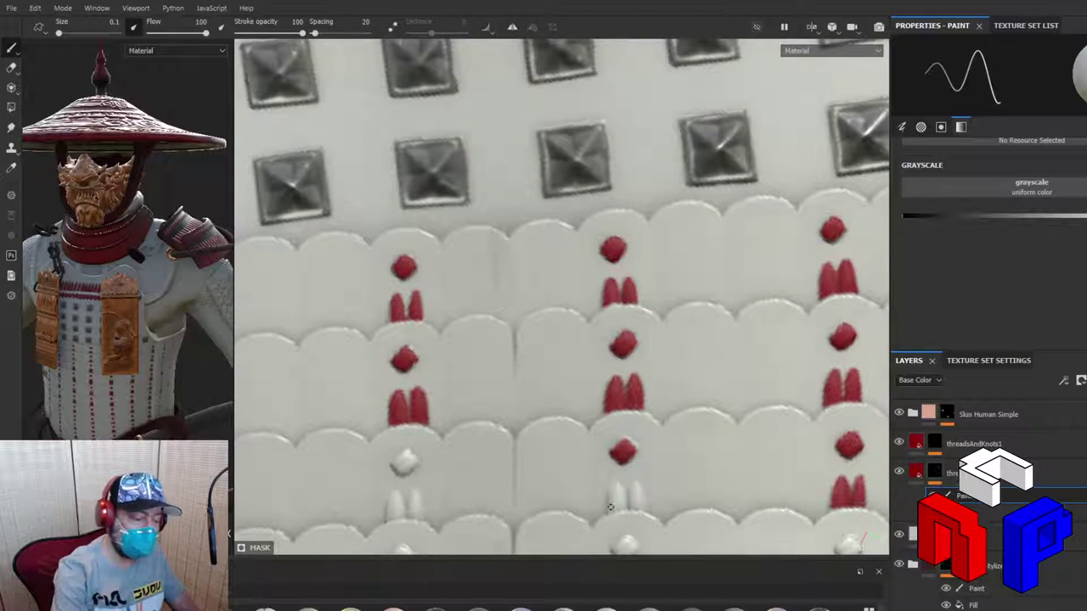
mouse_move(607, 510)
mouse_down()
mouse_move(617, 481)
mouse_move(629, 506)
mouse_move(639, 485)
mouse_move(646, 509)
mouse_move(638, 495)
mouse_move(645, 511)
mouse_move(615, 509)
mouse_move(616, 485)
mouse_move(620, 501)
mouse_move(618, 486)
mouse_move(641, 496)
mouse_up()
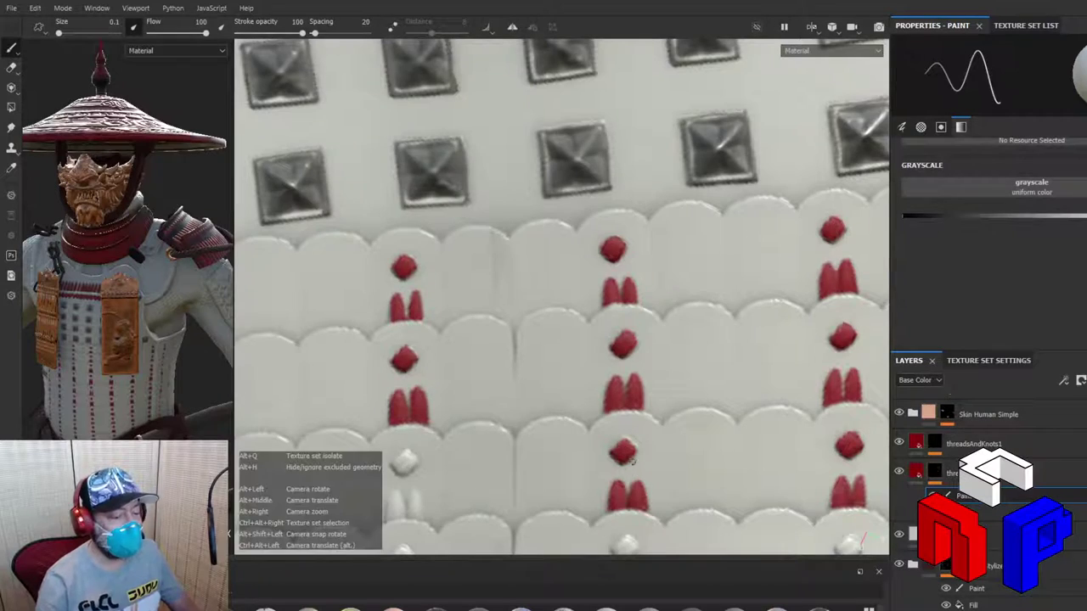
Step: Examine the painted and unpainted lacing across the chest plate and the neighbouring side panel in the 2D view
alt+right_drag(634, 463, 623, 494)
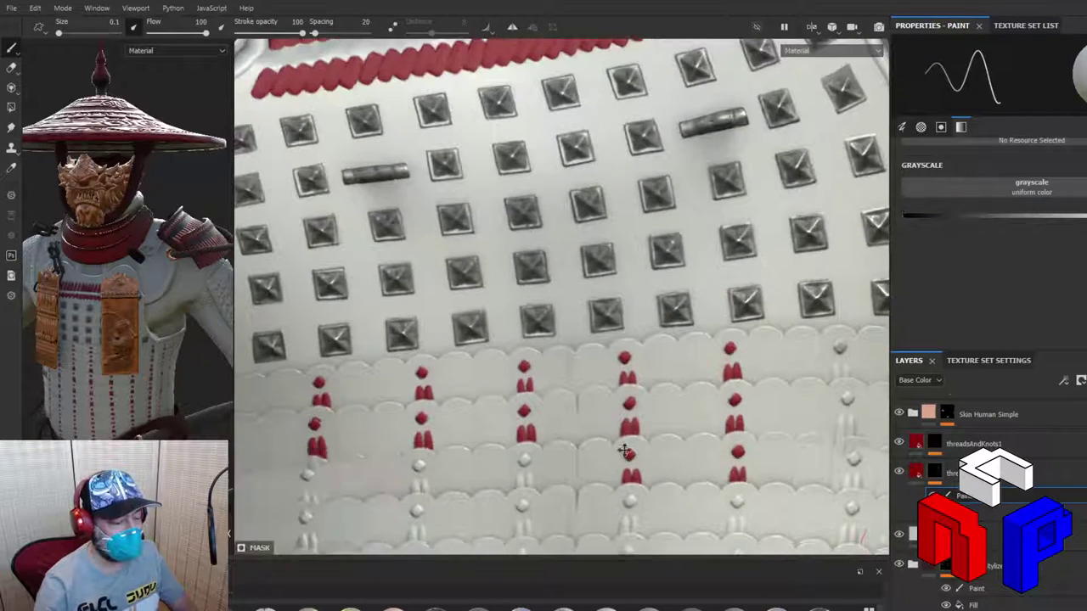
alt+middle_drag(626, 451, 841, 264)
scroll(740, 293, down, 1)
scroll(737, 309, up, 3)
scroll(738, 311, up, 1)
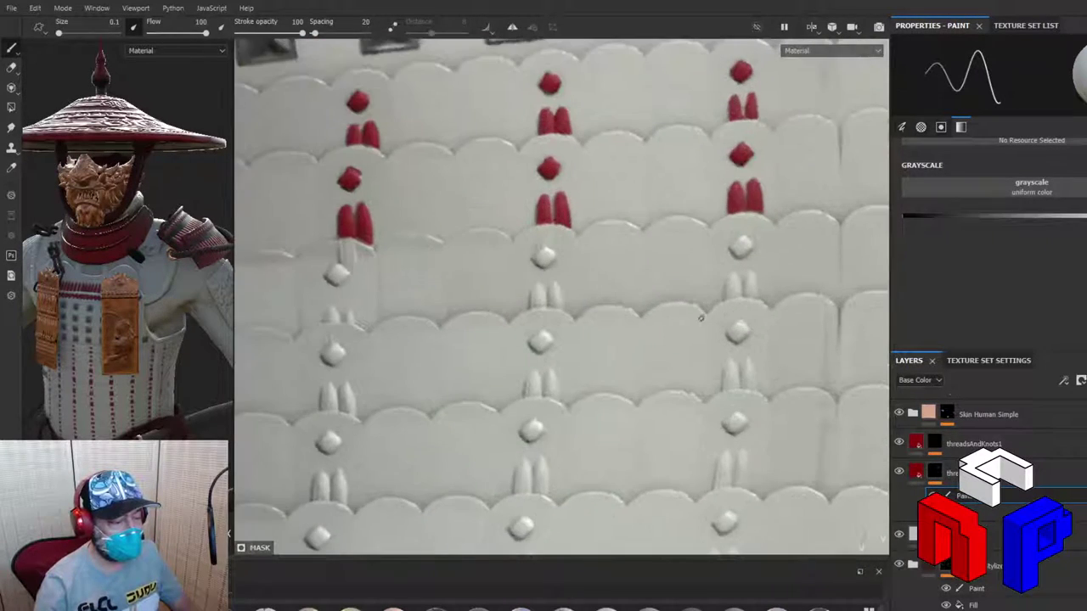
alt+right_drag(698, 319, 647, 339)
alt+middle_drag(647, 339, 844, 309)
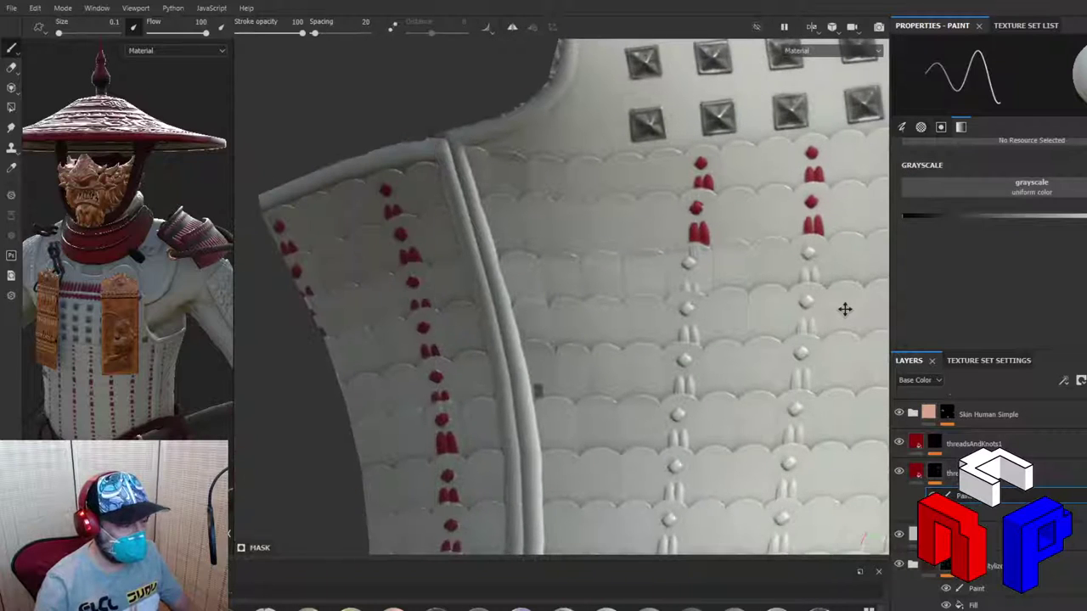
scroll(515, 373, down, 2)
scroll(469, 411, up, 4)
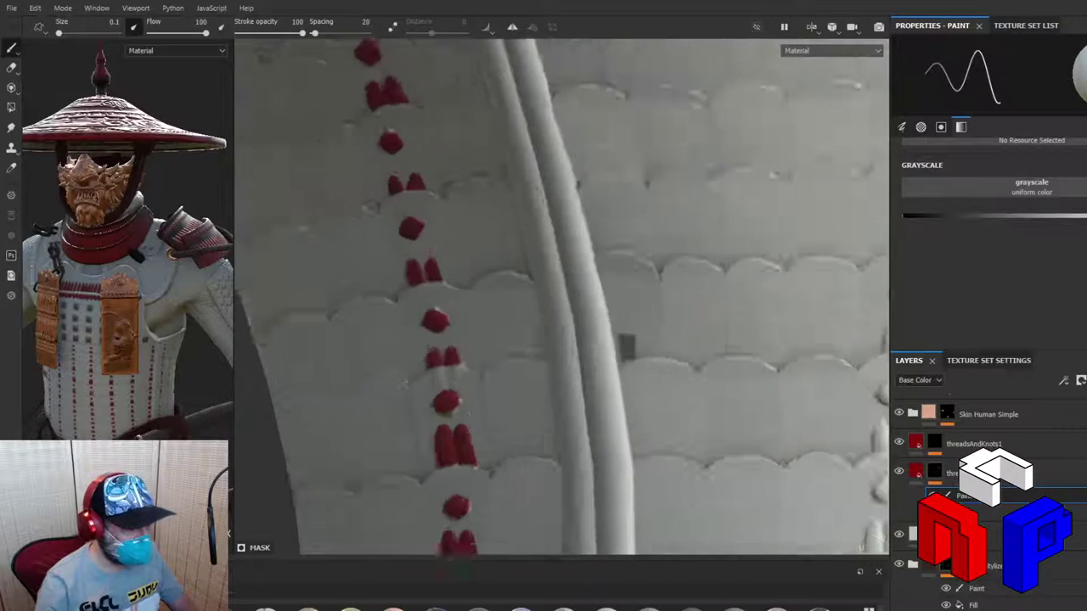
scroll(470, 413, down, 8)
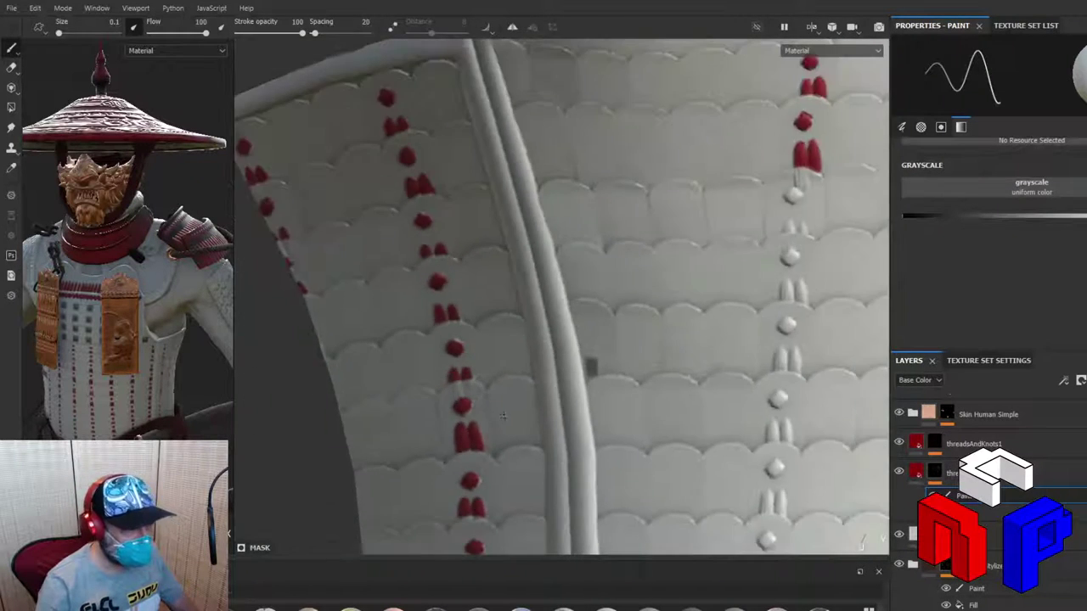
alt+drag(525, 417, 570, 449)
alt+middle_drag(570, 449, 455, 486)
scroll(645, 382, up, 3)
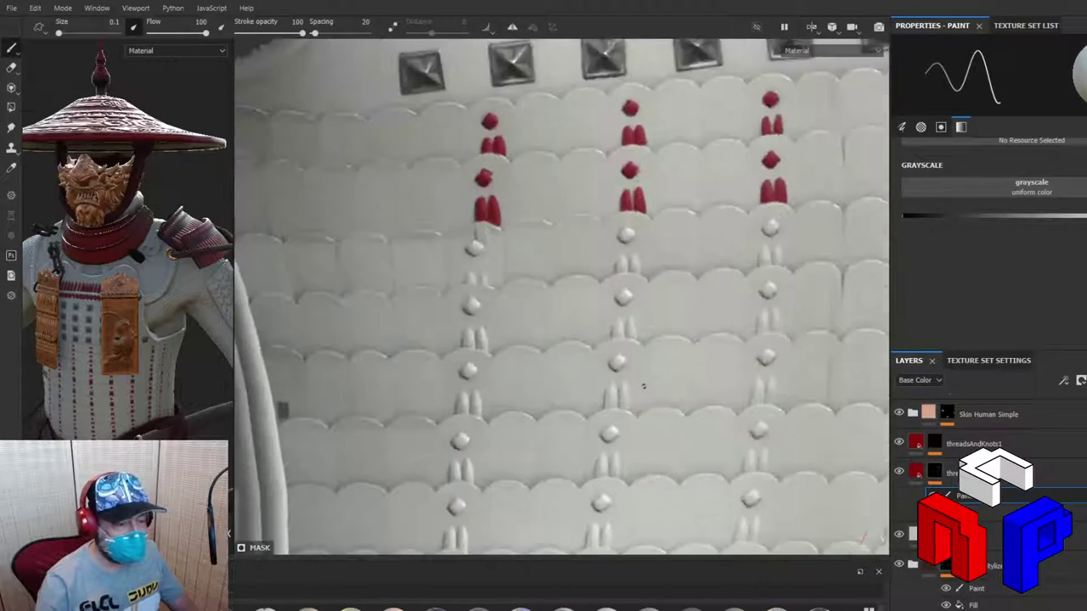
Step: Paint the first lacing column's third-row bead and short thread pair red
alt+middle_drag(693, 288, 657, 386)
scroll(660, 383, up, 2)
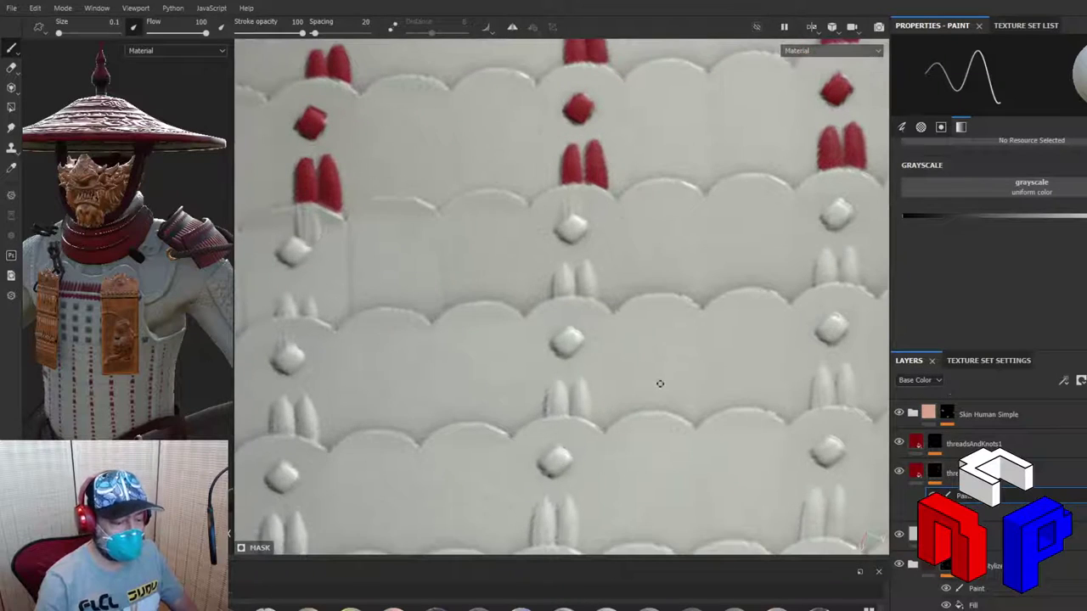
scroll(659, 383, down, 1)
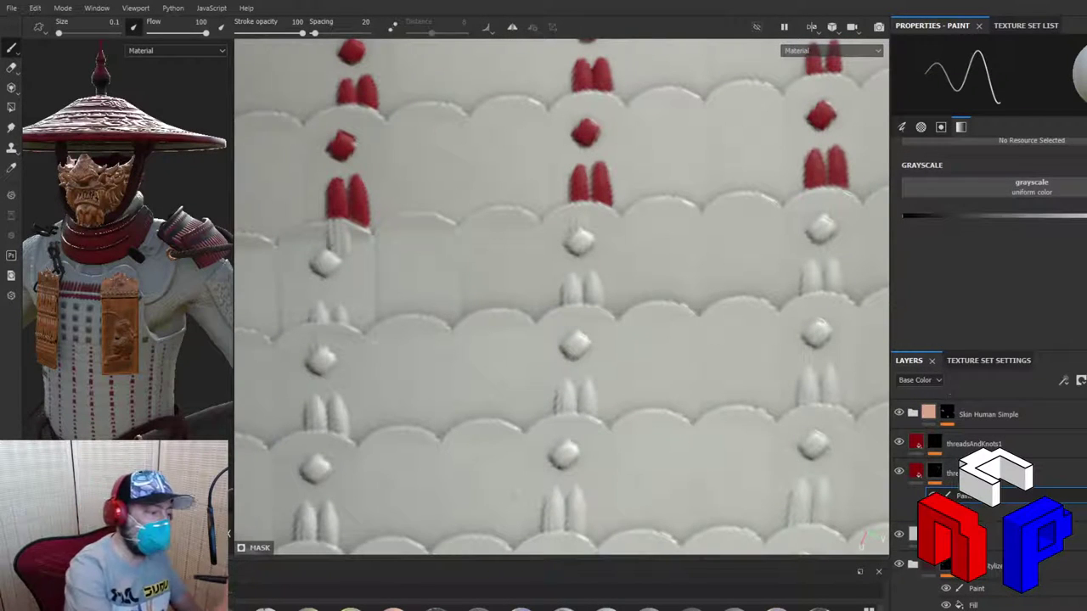
mouse_move(312, 266)
mouse_down()
mouse_move(324, 251)
mouse_move(341, 261)
mouse_move(315, 270)
mouse_move(331, 268)
mouse_up()
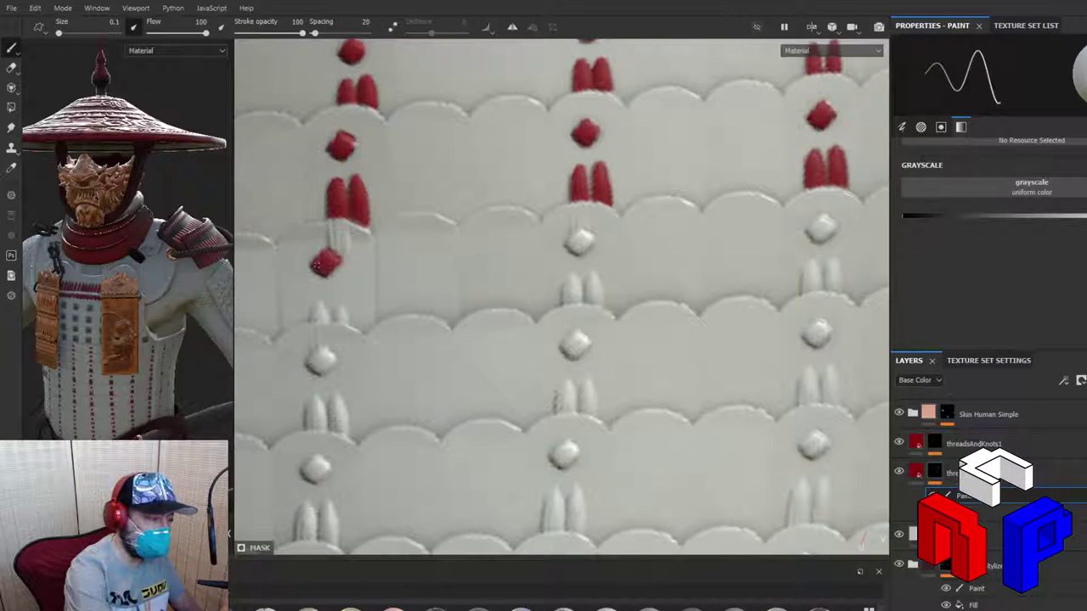
drag(311, 317, 320, 312)
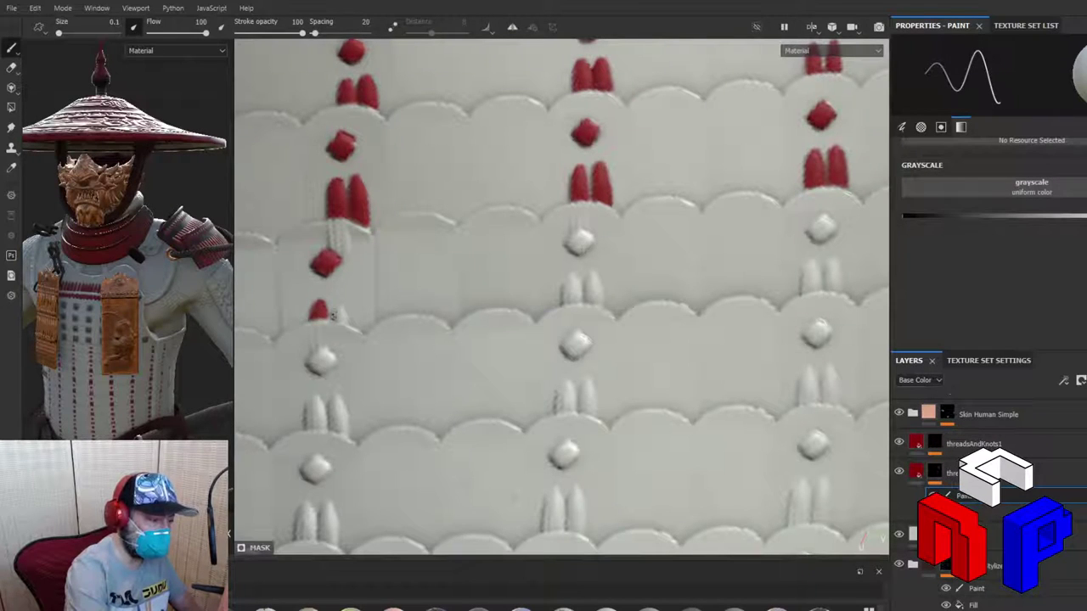
mouse_move(334, 316)
mouse_down()
mouse_move(346, 318)
mouse_move(343, 308)
mouse_up()
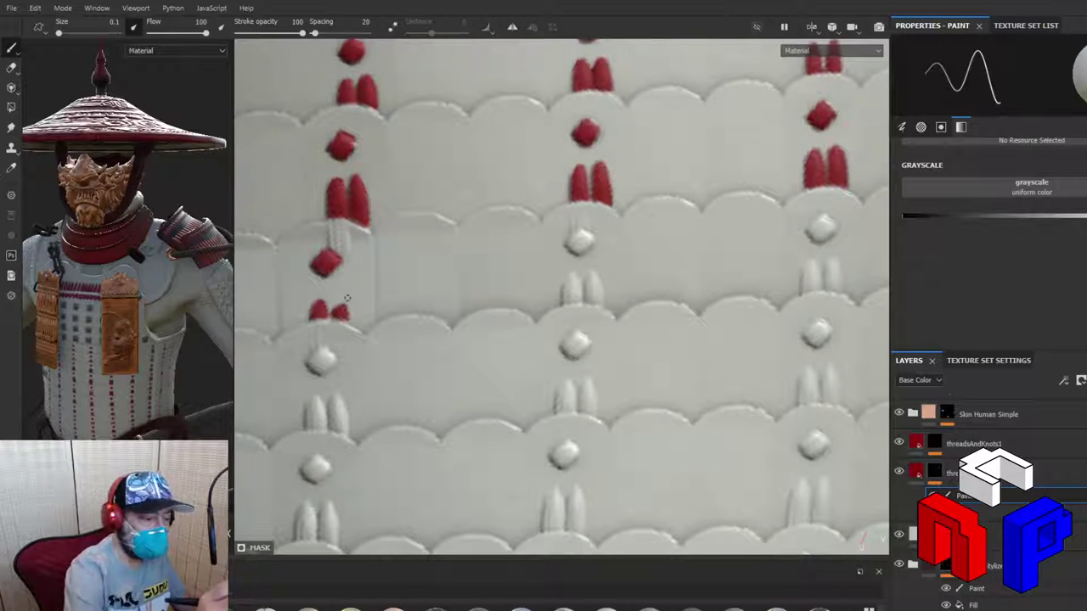
Step: Paint the second lacing column's third-row bead and thread pair red
mouse_move(567, 245)
mouse_down()
mouse_move(584, 250)
mouse_move(573, 241)
mouse_move(590, 238)
mouse_move(567, 240)
mouse_move(590, 237)
mouse_move(580, 248)
mouse_up()
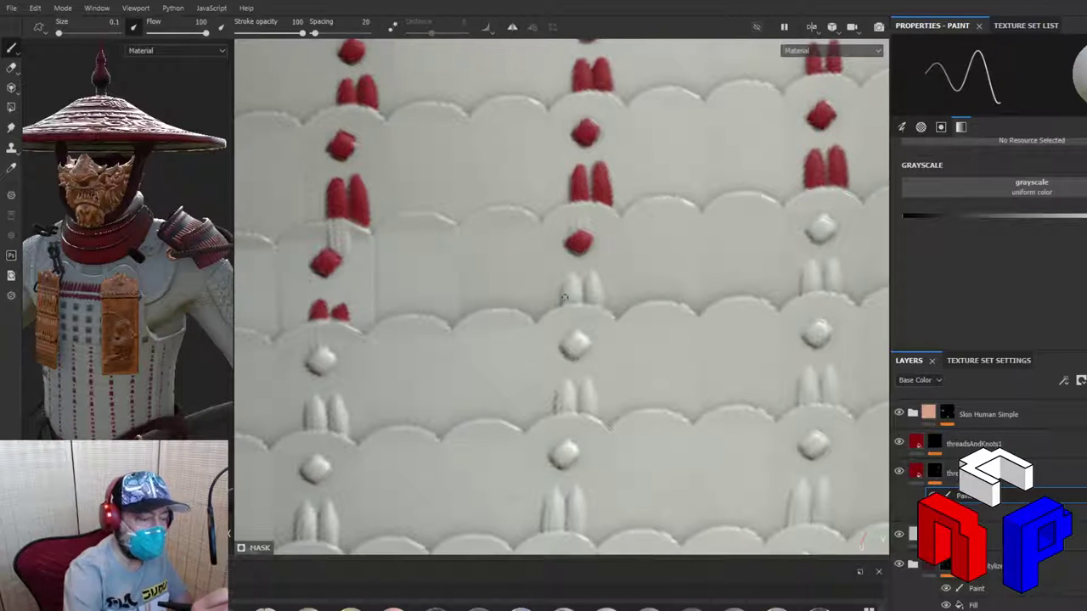
mouse_move(564, 299)
mouse_down()
mouse_move(567, 278)
mouse_move(580, 289)
mouse_move(572, 302)
mouse_move(581, 297)
mouse_up()
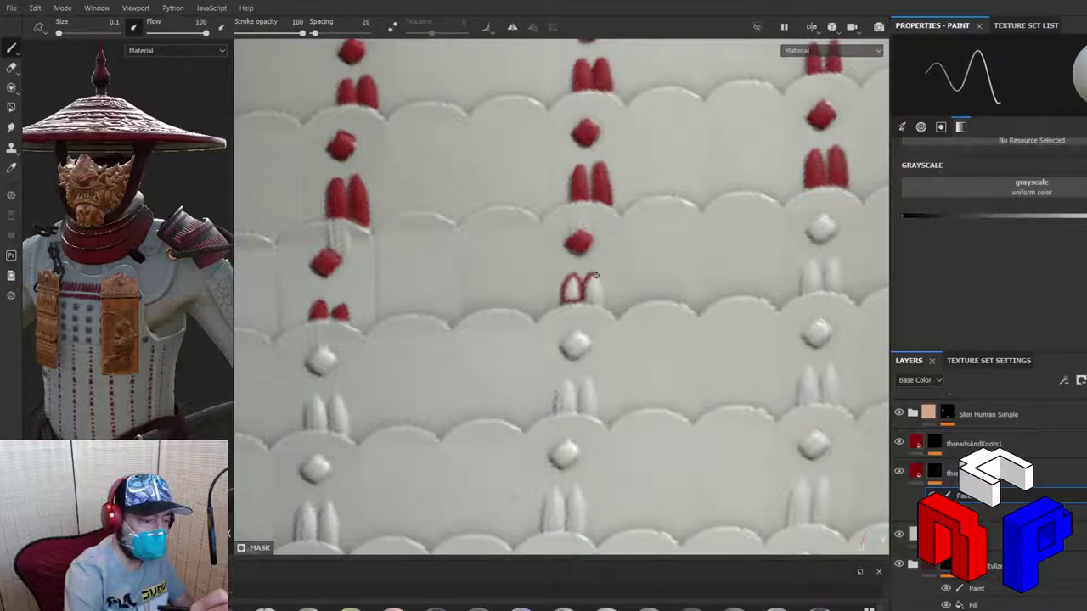
mouse_move(597, 276)
mouse_down()
mouse_move(600, 302)
mouse_move(596, 277)
mouse_up()
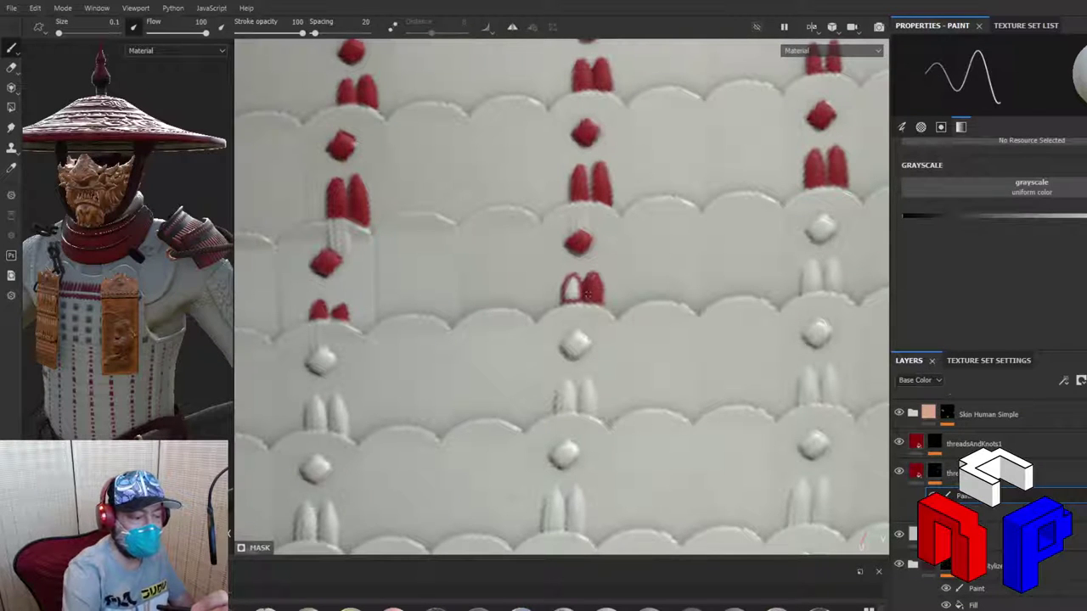
click(569, 293)
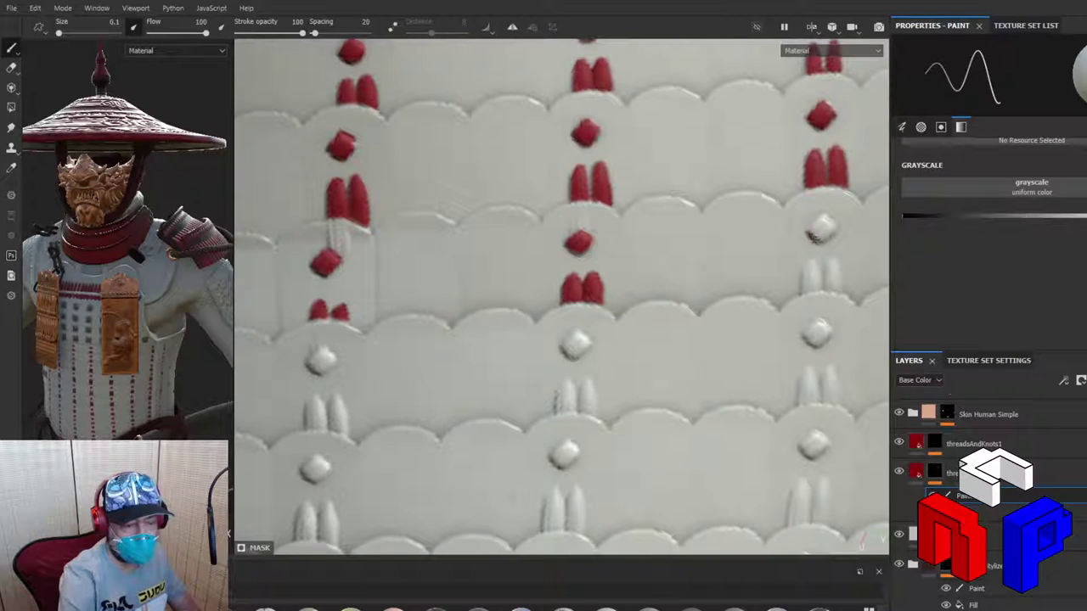
Step: Paint the beads and thread pairs in the third lacing column's third and fourth rows red
mouse_move(817, 238)
mouse_down()
mouse_move(832, 229)
mouse_move(811, 230)
mouse_move(819, 221)
mouse_move(828, 224)
mouse_move(817, 238)
mouse_move(821, 228)
mouse_up()
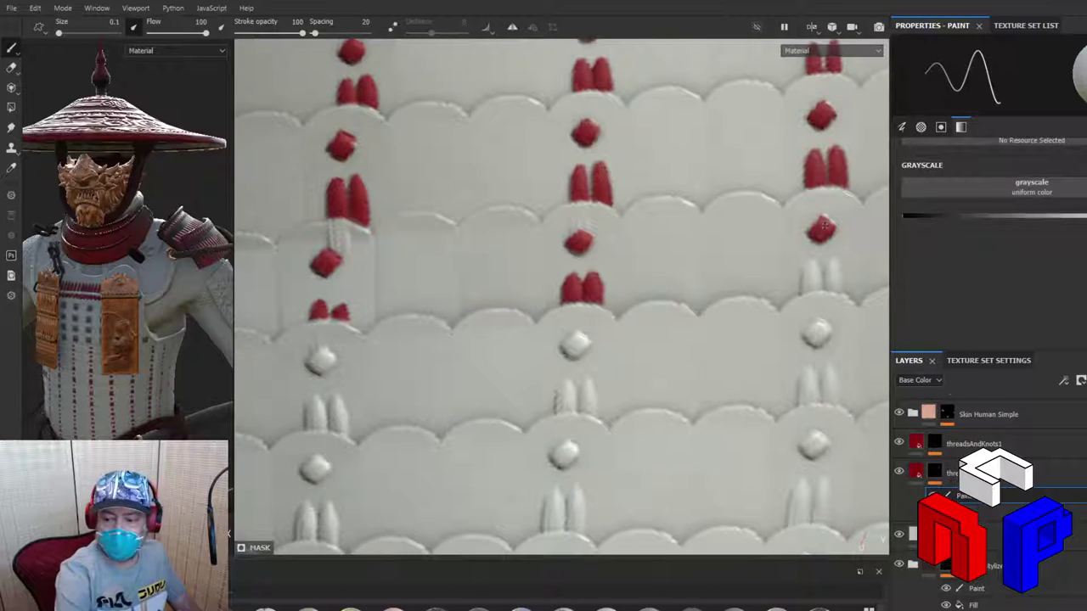
mouse_move(802, 291)
mouse_down()
mouse_move(808, 265)
mouse_move(817, 263)
mouse_move(813, 289)
mouse_move(810, 265)
mouse_move(812, 284)
mouse_move(813, 270)
mouse_move(825, 267)
mouse_move(822, 283)
mouse_move(835, 265)
mouse_move(840, 289)
mouse_move(826, 287)
mouse_move(828, 276)
mouse_up()
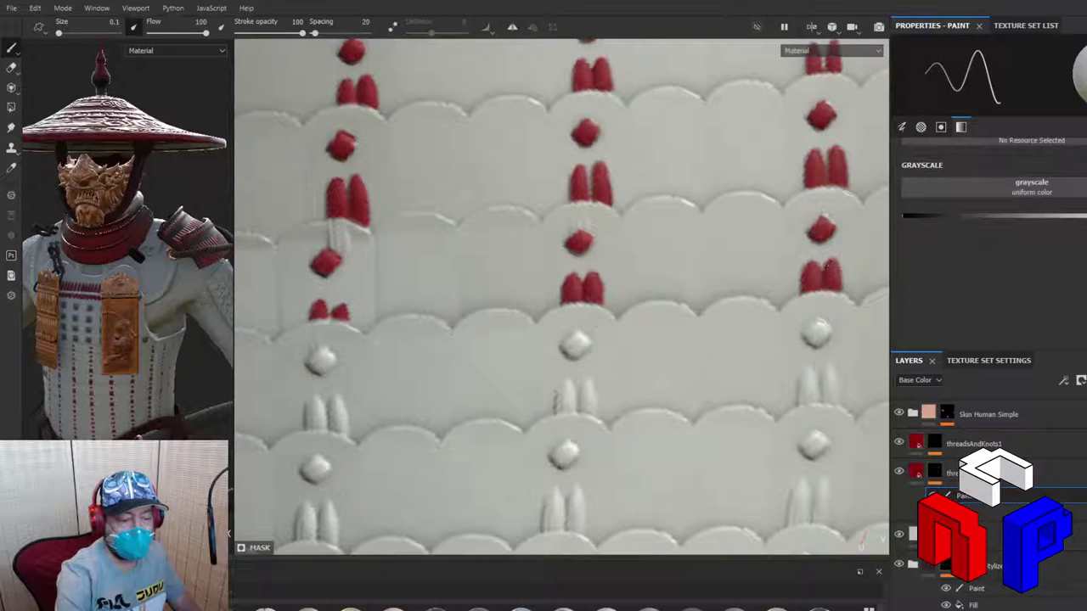
mouse_move(806, 336)
mouse_down()
mouse_move(814, 344)
mouse_move(826, 333)
mouse_move(806, 335)
mouse_move(825, 330)
mouse_move(815, 335)
mouse_up()
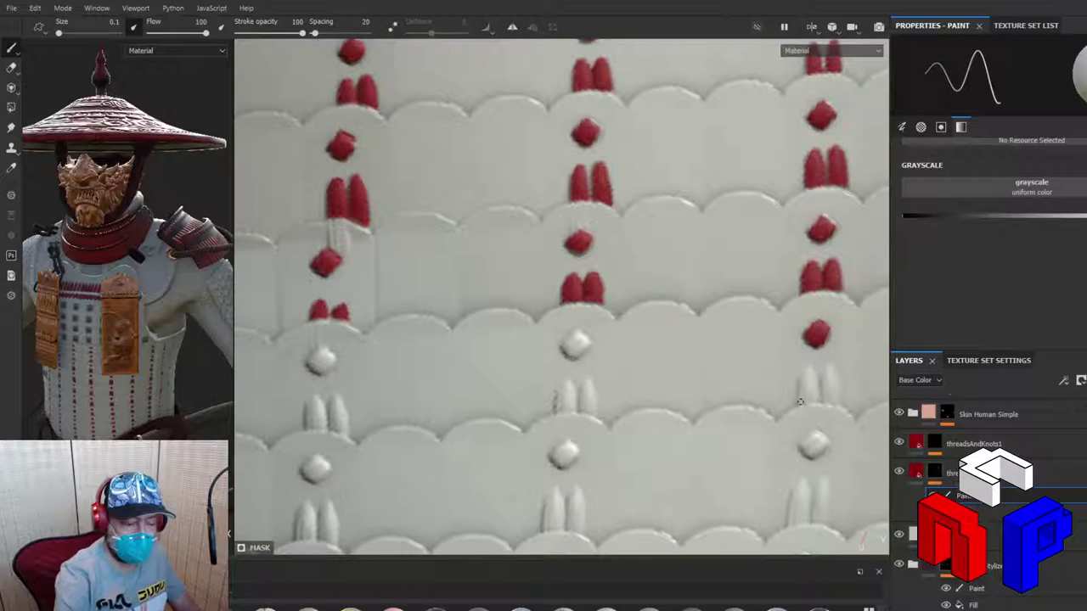
mouse_move(800, 385)
mouse_down()
mouse_move(810, 369)
mouse_move(818, 395)
mouse_up()
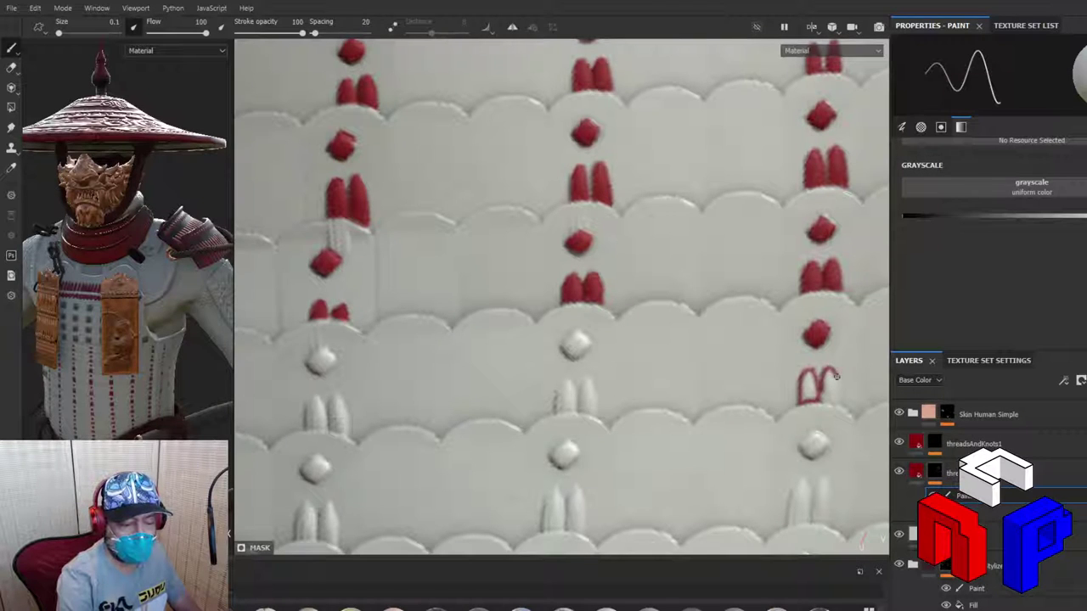
drag(836, 376, 838, 386)
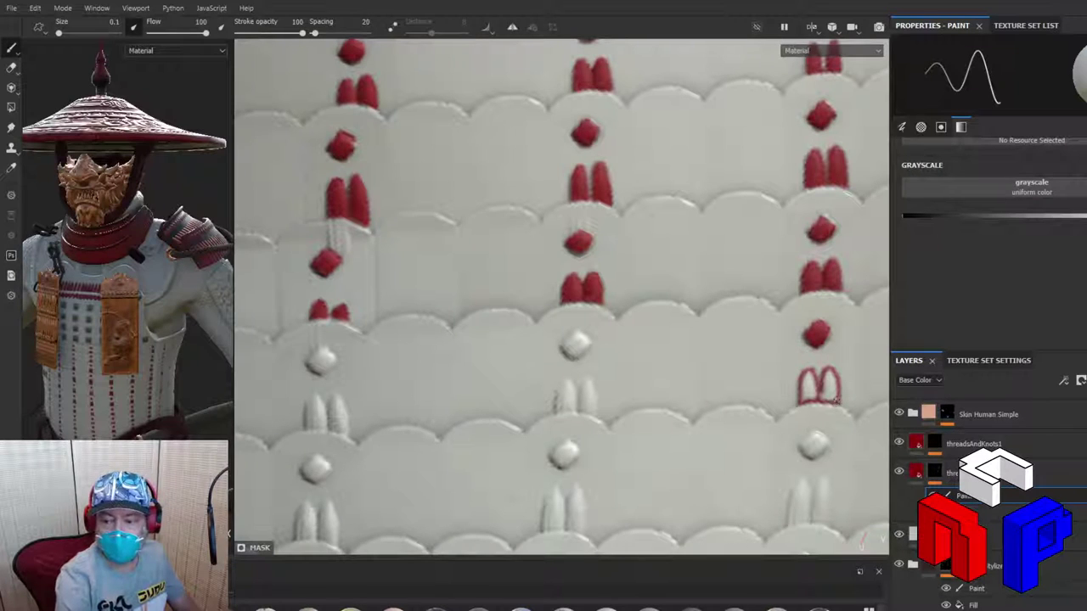
mouse_move(808, 375)
mouse_down()
mouse_move(805, 396)
mouse_move(804, 386)
mouse_move(821, 396)
mouse_move(823, 377)
mouse_move(832, 398)
mouse_up()
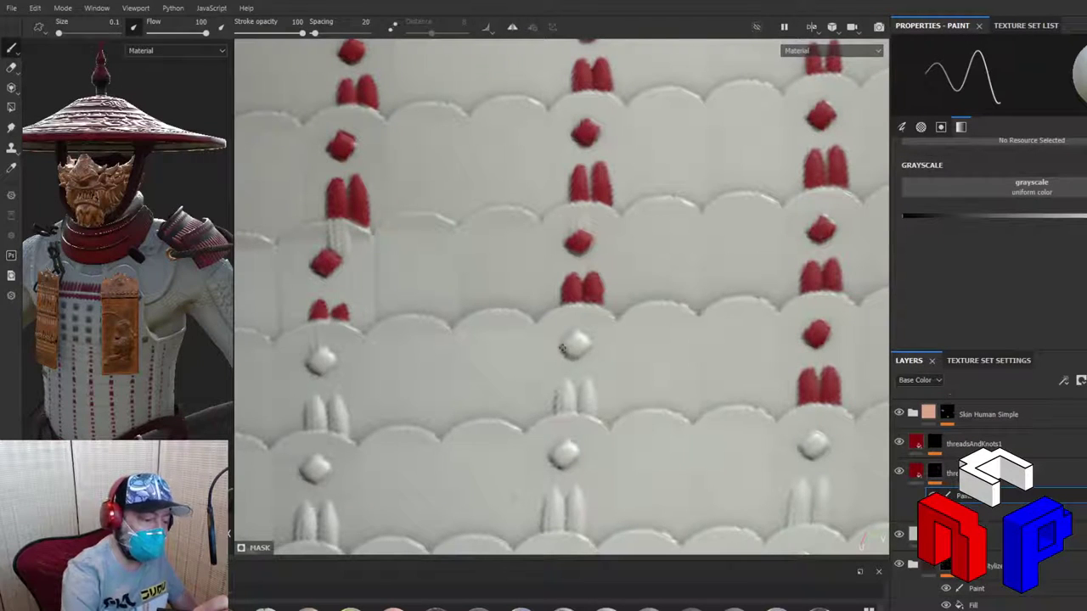
Step: Paint the fourth-row beads and thread pairs of the second and first lacing columns red
mouse_move(563, 349)
mouse_down()
mouse_move(586, 347)
mouse_move(566, 349)
mouse_move(576, 334)
mouse_move(572, 343)
mouse_up()
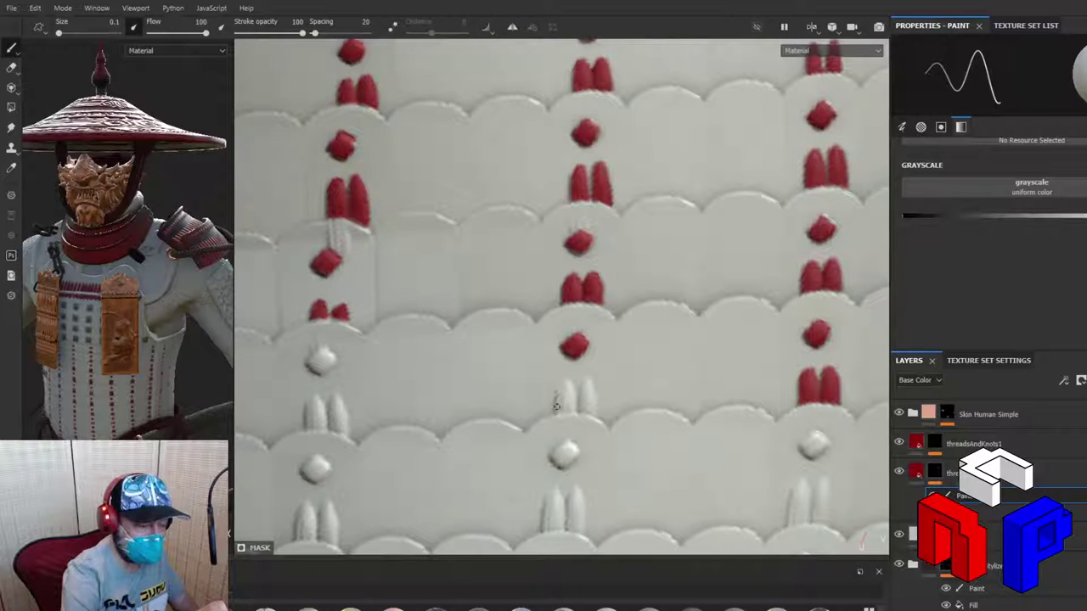
mouse_move(556, 408)
mouse_down()
mouse_move(569, 386)
mouse_move(574, 403)
mouse_move(557, 412)
mouse_move(564, 396)
mouse_up()
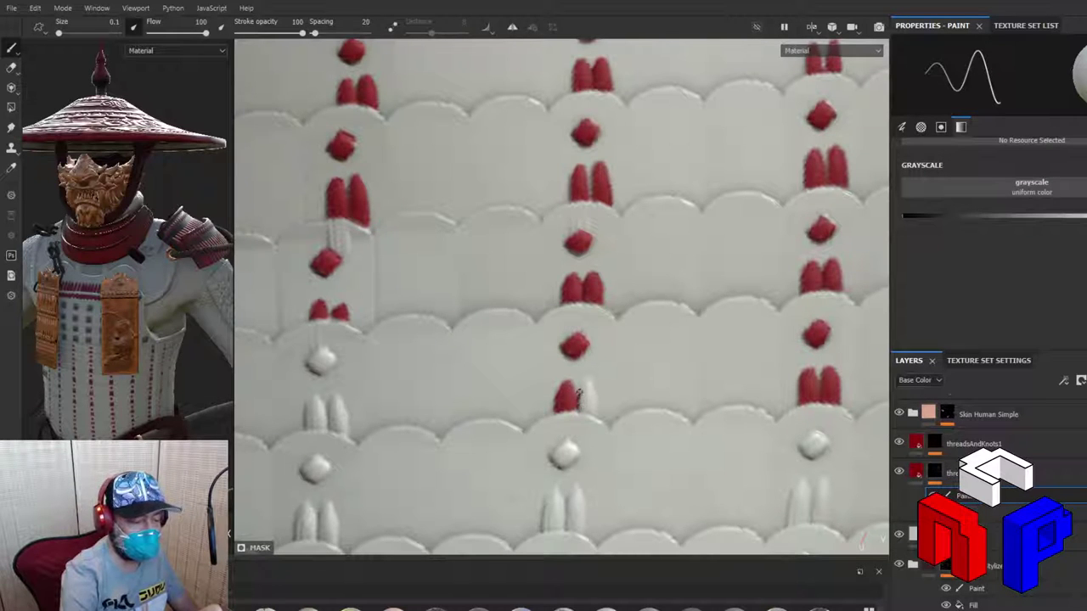
mouse_move(587, 382)
mouse_down()
mouse_move(596, 414)
mouse_move(590, 384)
mouse_move(582, 408)
mouse_move(594, 413)
mouse_move(589, 395)
mouse_move(580, 401)
mouse_up()
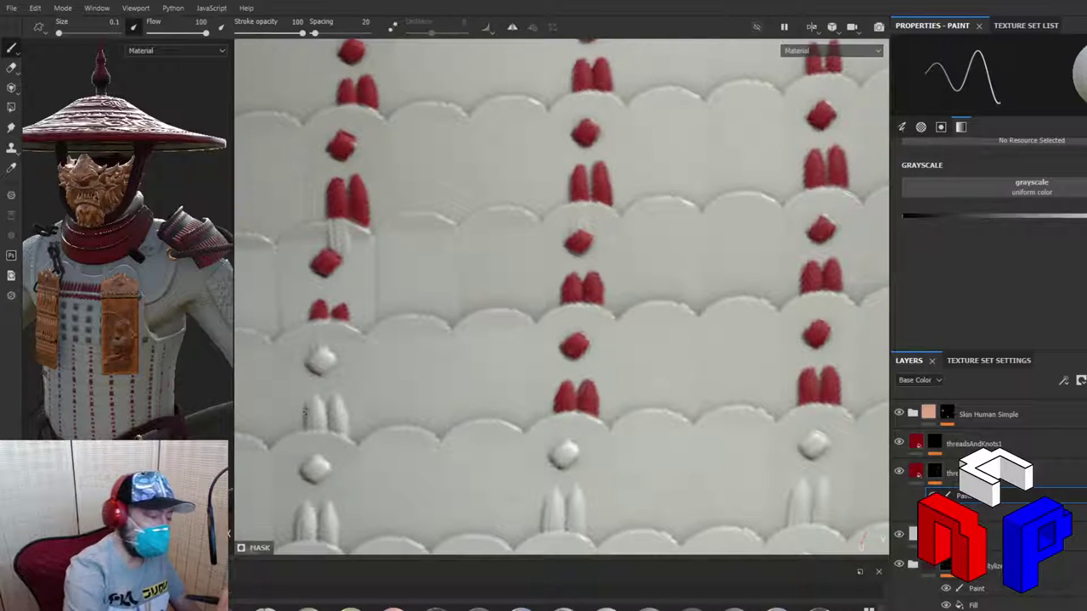
mouse_move(306, 425)
mouse_down()
mouse_move(314, 399)
mouse_move(316, 427)
mouse_move(315, 401)
mouse_move(328, 414)
mouse_move(337, 395)
mouse_move(347, 433)
mouse_move(331, 409)
mouse_move(342, 416)
mouse_up()
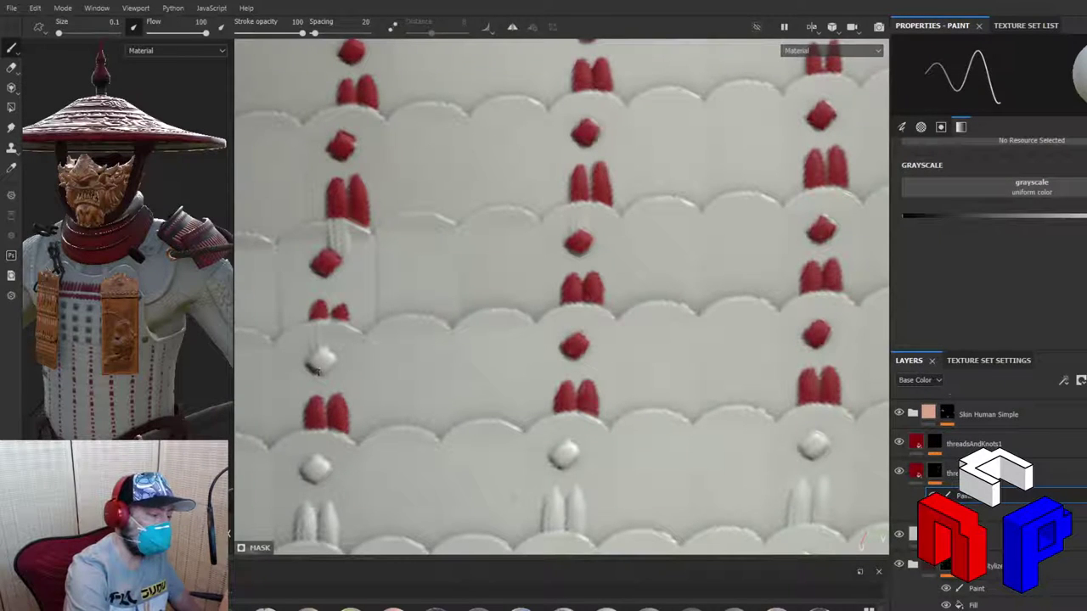
mouse_move(318, 370)
mouse_down()
mouse_move(331, 361)
mouse_move(311, 365)
mouse_move(314, 353)
mouse_move(333, 358)
mouse_move(313, 362)
mouse_up()
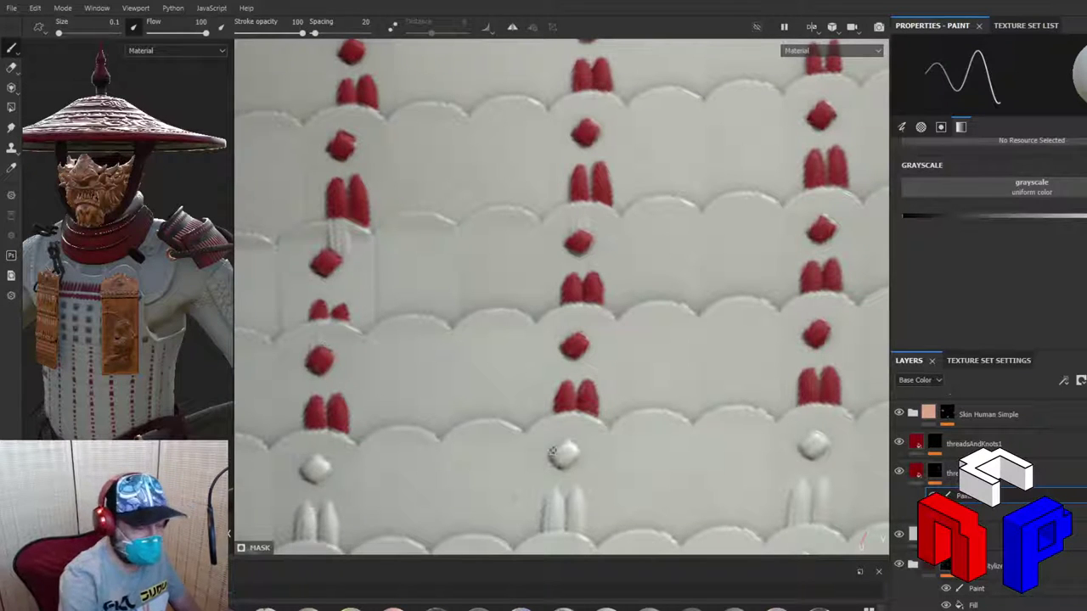
Step: Paint the second lacing column's fifth-row bead and left thread red, and outline the right thread
mouse_move(553, 454)
mouse_down()
mouse_move(573, 446)
mouse_move(564, 464)
mouse_move(574, 458)
mouse_move(553, 460)
mouse_move(569, 454)
mouse_up()
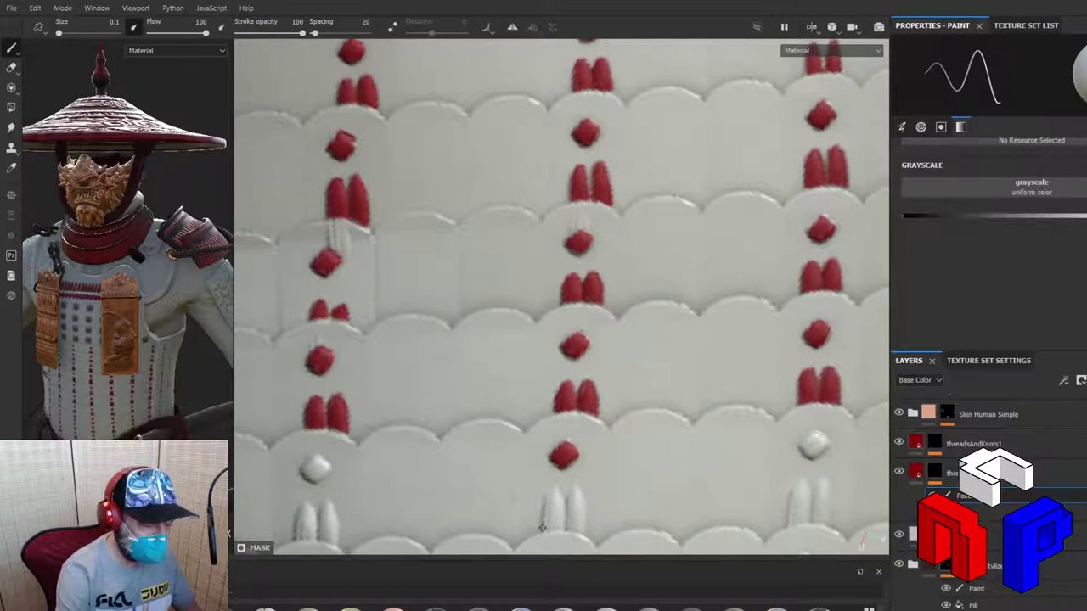
mouse_move(541, 527)
mouse_down()
mouse_move(551, 490)
mouse_move(562, 527)
mouse_move(548, 525)
mouse_move(551, 503)
mouse_move(559, 517)
mouse_move(553, 496)
mouse_move(565, 515)
mouse_move(577, 490)
mouse_move(582, 535)
mouse_up()
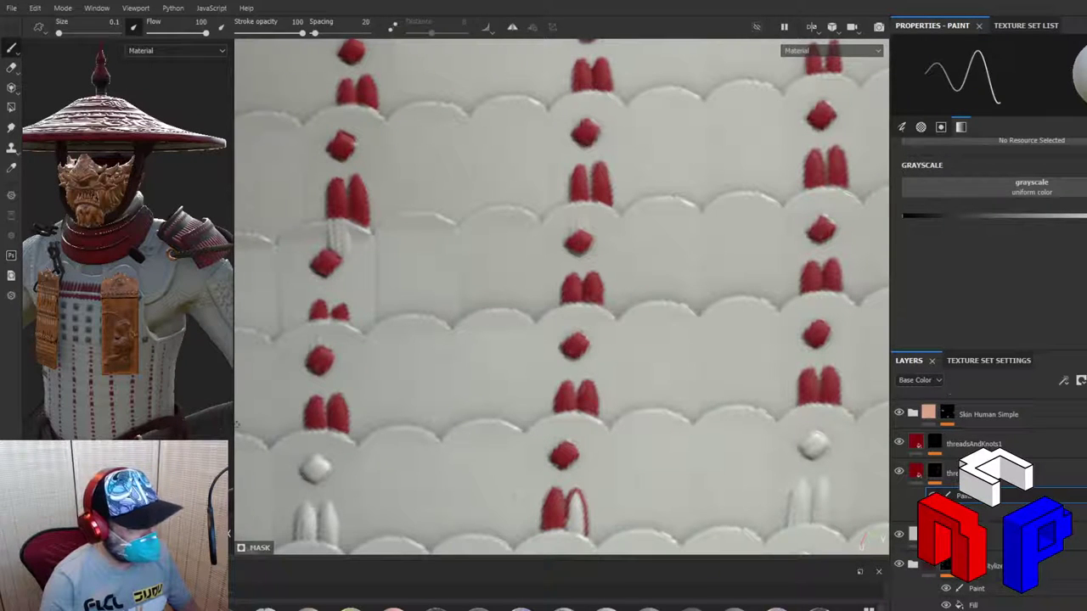
Step: Widen the 3D view, display the mesh wireframe and examine the topology of the character's armour and upper body
drag(236, 421, 687, 475)
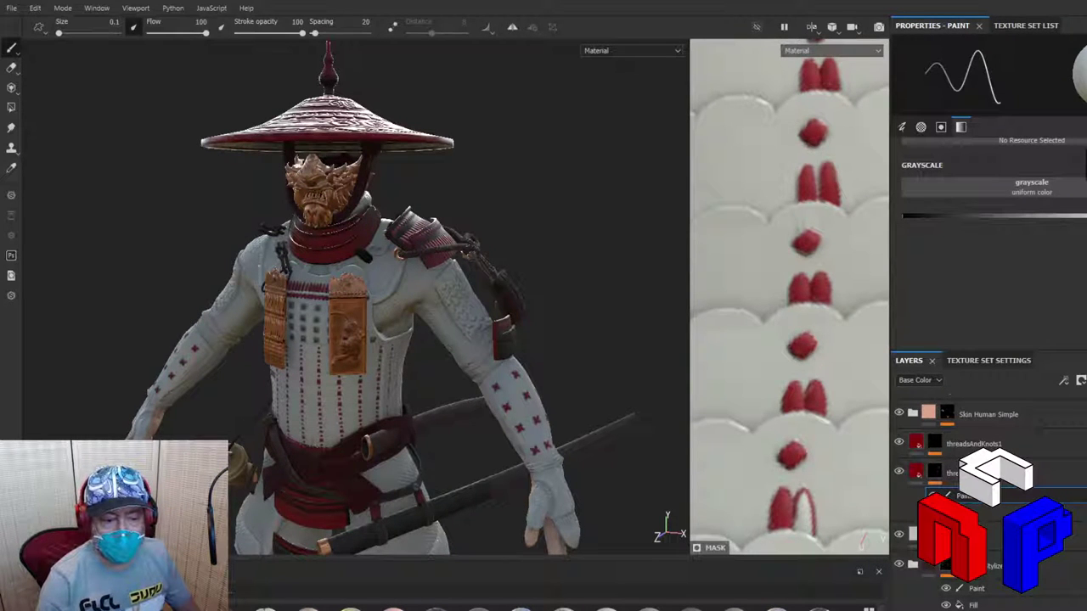
key(w)
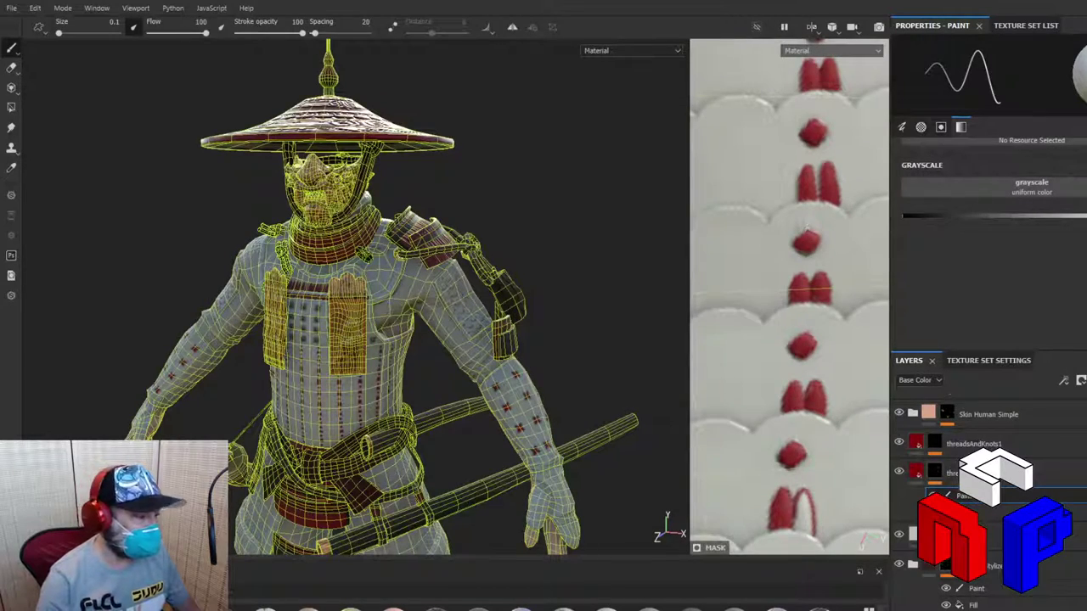
scroll(252, 259, down, 2)
scroll(252, 259, up, 7)
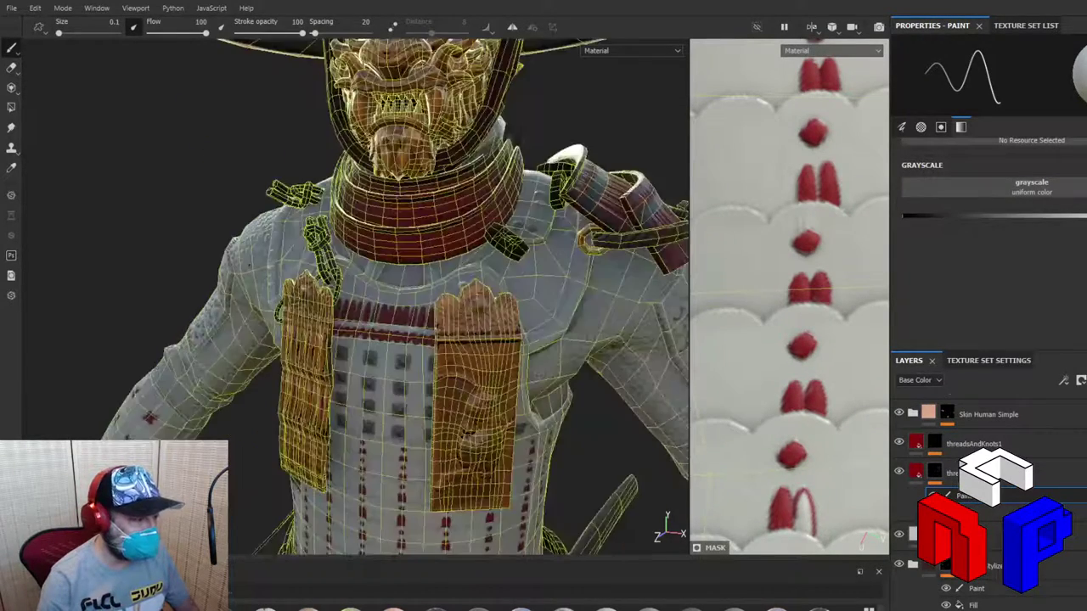
scroll(252, 259, down, 2)
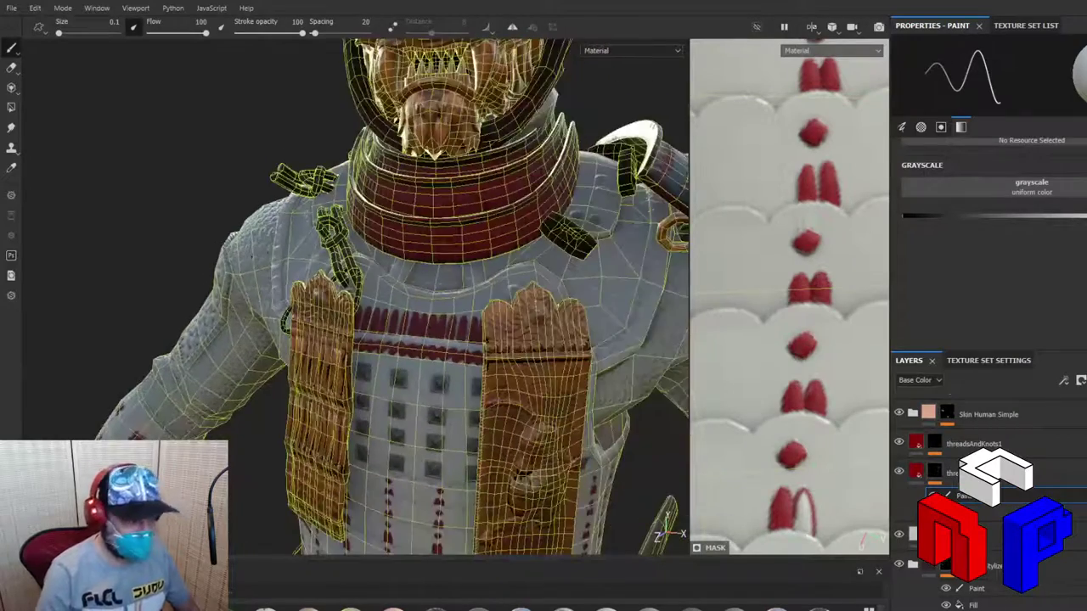
scroll(253, 258, down, 3)
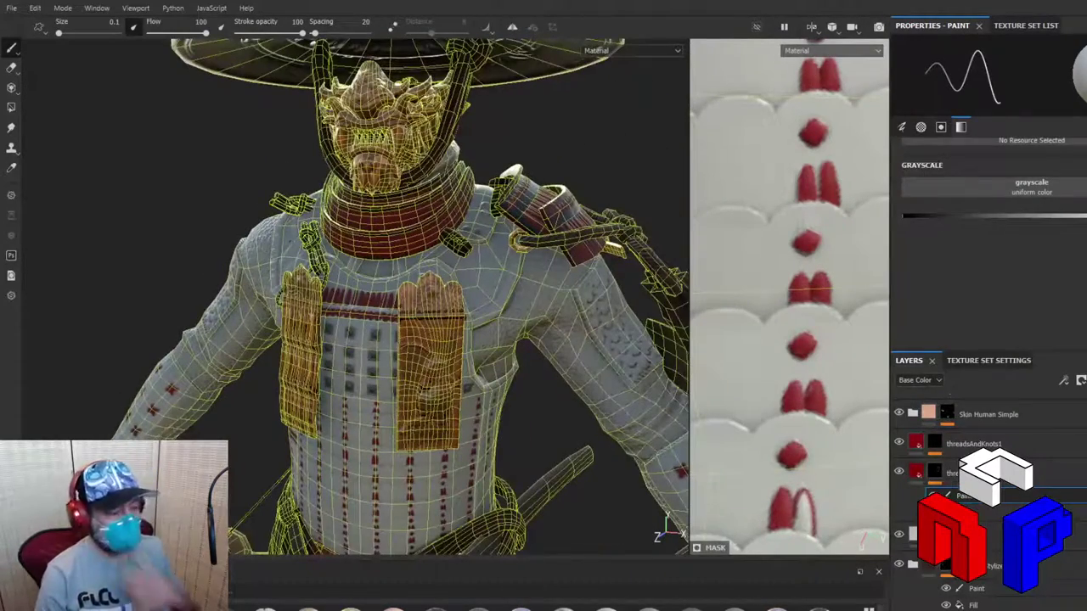
scroll(283, 237, down, 3)
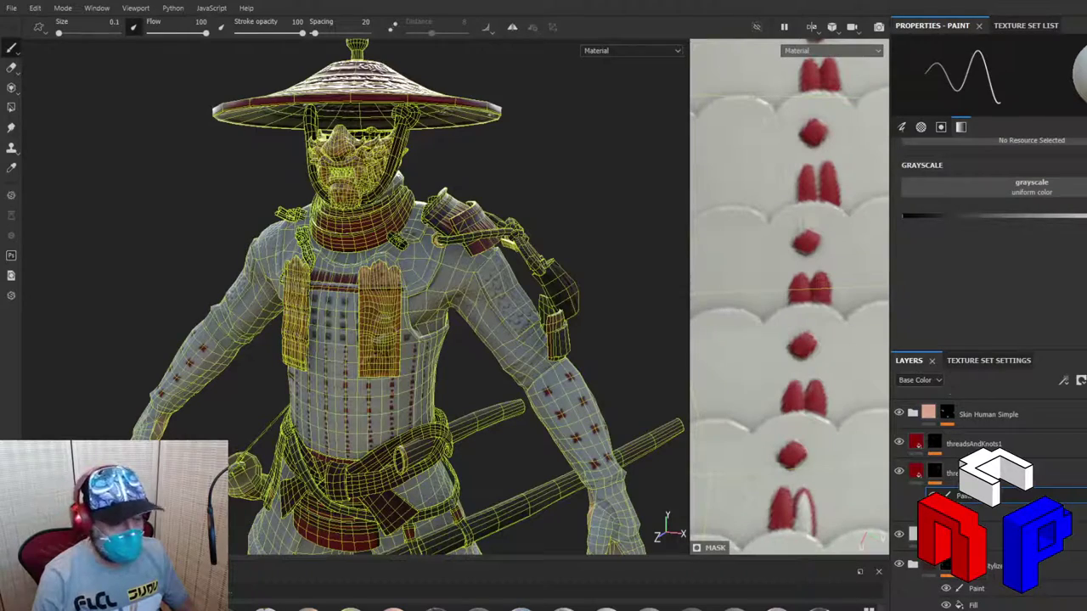
Step: Narrow the 3D view to a slim strip and frame the chest lacing rows in the enlarged 2D view
drag(689, 252, 121, 247)
scroll(482, 261, up, 1)
scroll(483, 262, down, 4)
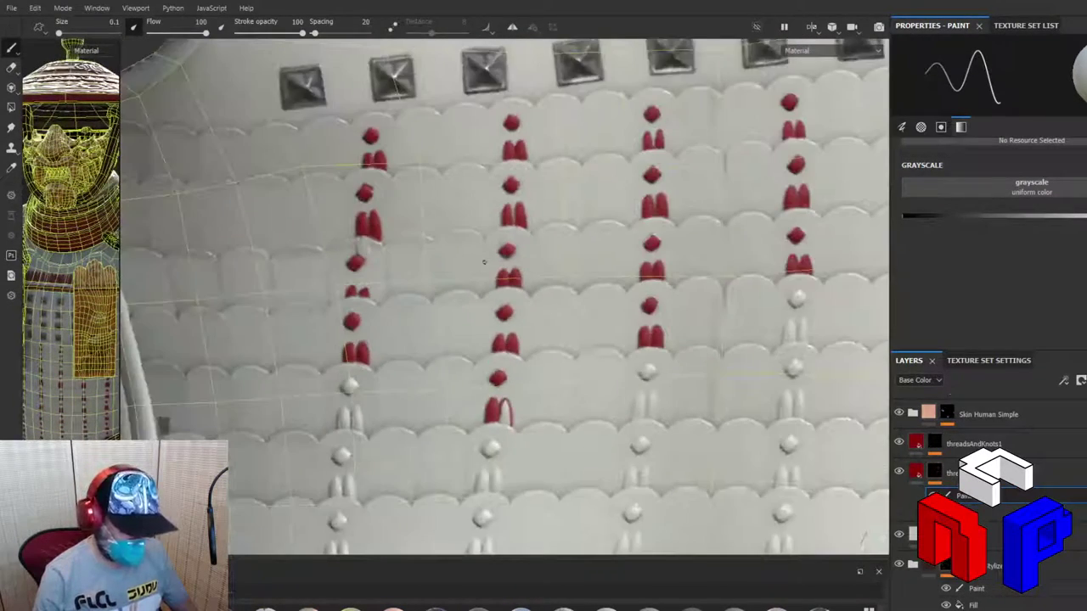
Step: Fill the outlined right thread of the second lacing column's fifth row with red
alt+middle_drag(604, 367, 609, 225)
scroll(511, 286, up, 4)
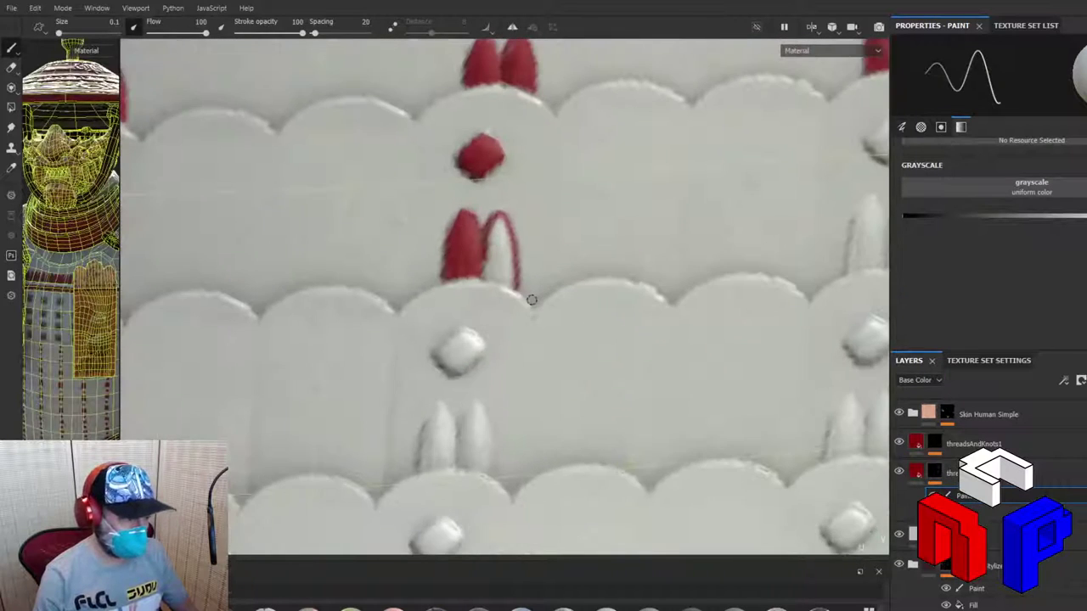
scroll(532, 300, down, 6)
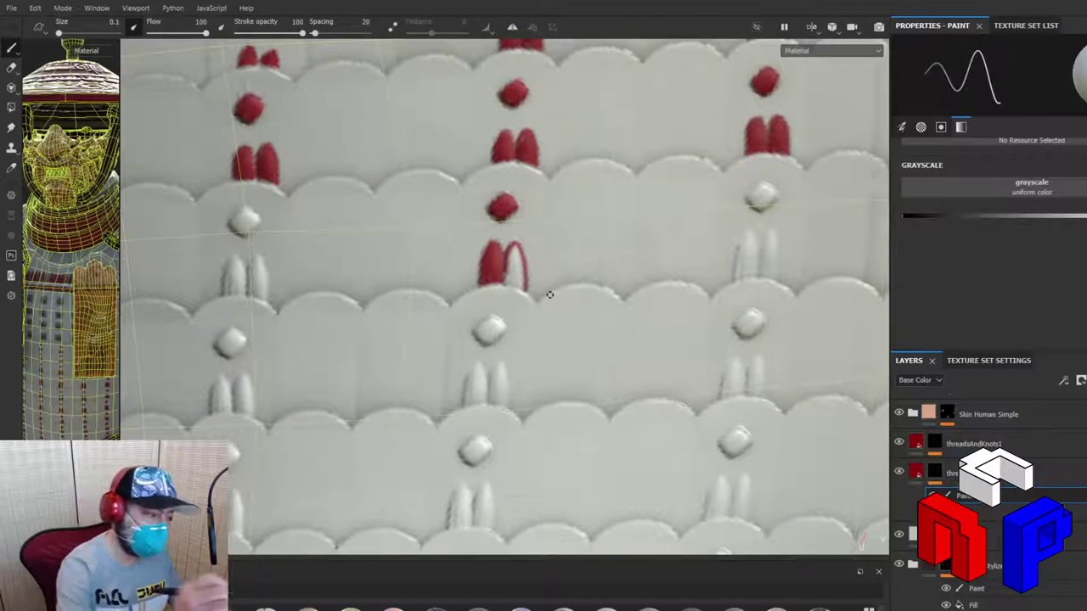
mouse_move(513, 283)
mouse_down()
mouse_move(521, 289)
mouse_move(513, 251)
mouse_move(508, 274)
mouse_move(513, 263)
mouse_move(517, 281)
mouse_up()
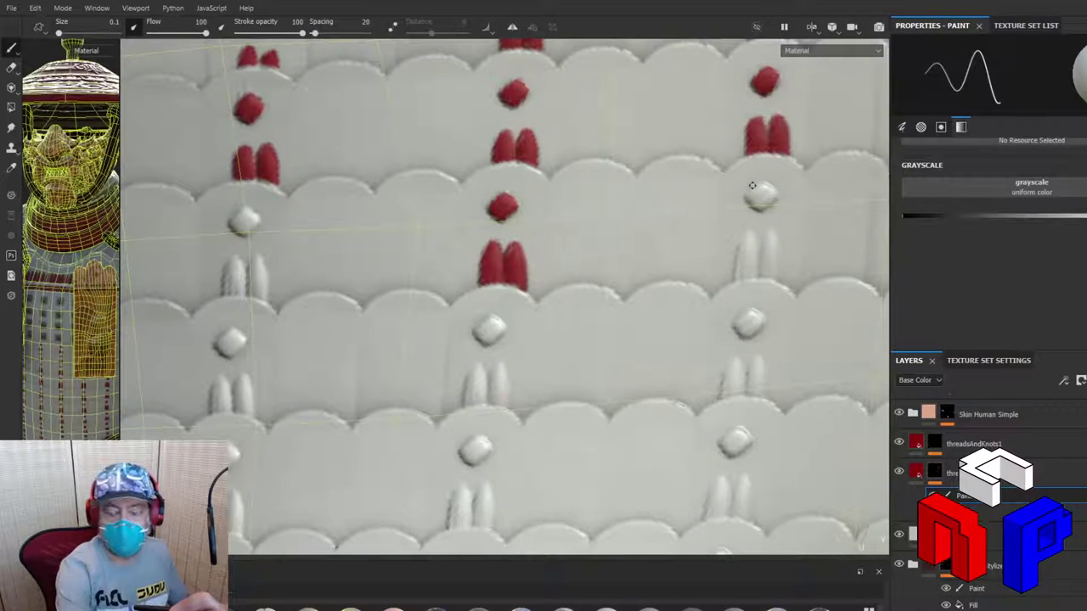
Step: Paint the third lacing column's fifth-row bead red, then outline and fill both threads below it
mouse_move(751, 186)
mouse_down()
mouse_move(751, 197)
mouse_move(759, 185)
mouse_move(777, 195)
mouse_move(760, 205)
mouse_move(749, 201)
mouse_move(768, 192)
mouse_up()
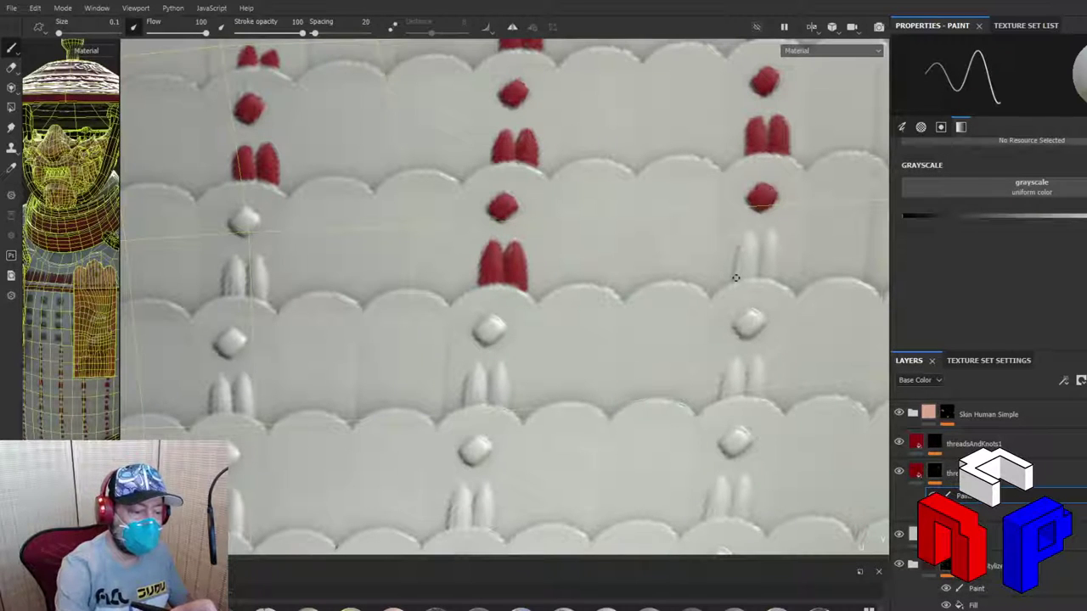
drag(736, 278, 737, 249)
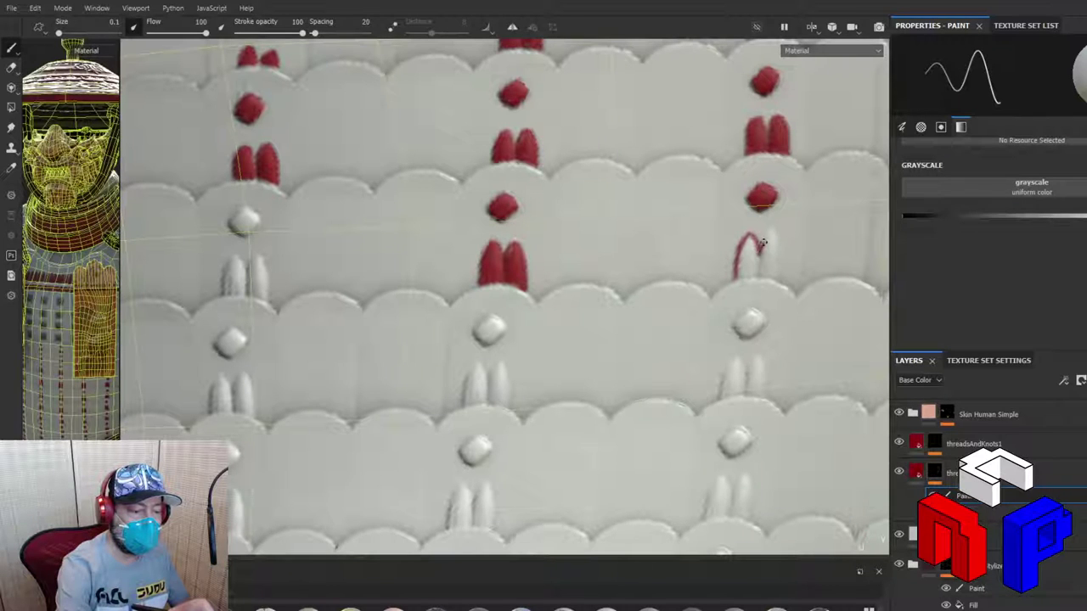
mouse_move(762, 243)
mouse_down()
mouse_move(768, 236)
mouse_move(779, 251)
mouse_move(779, 277)
mouse_up()
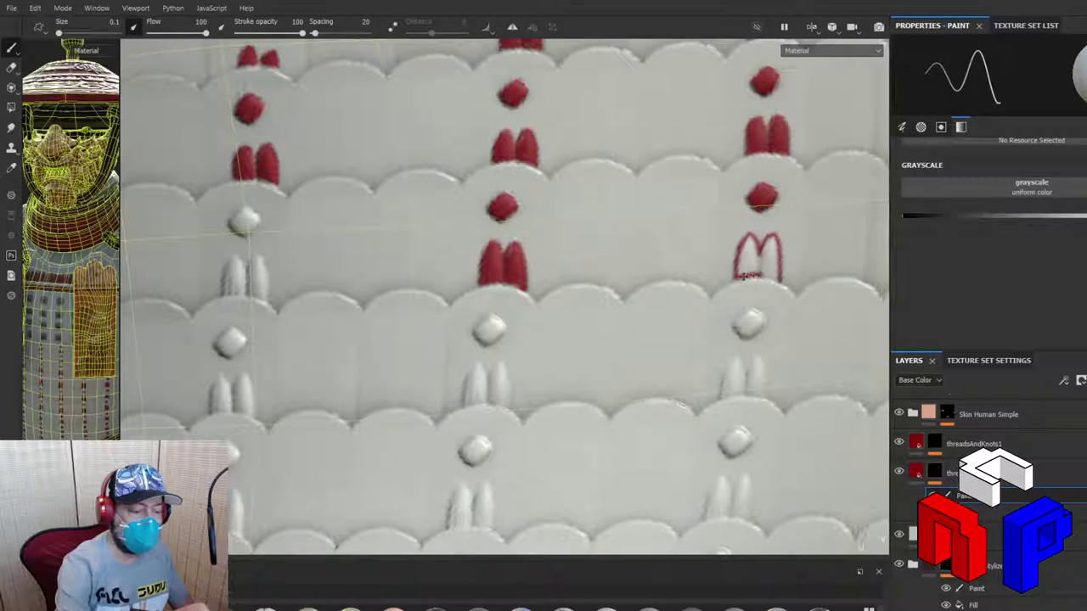
drag(758, 275, 770, 276)
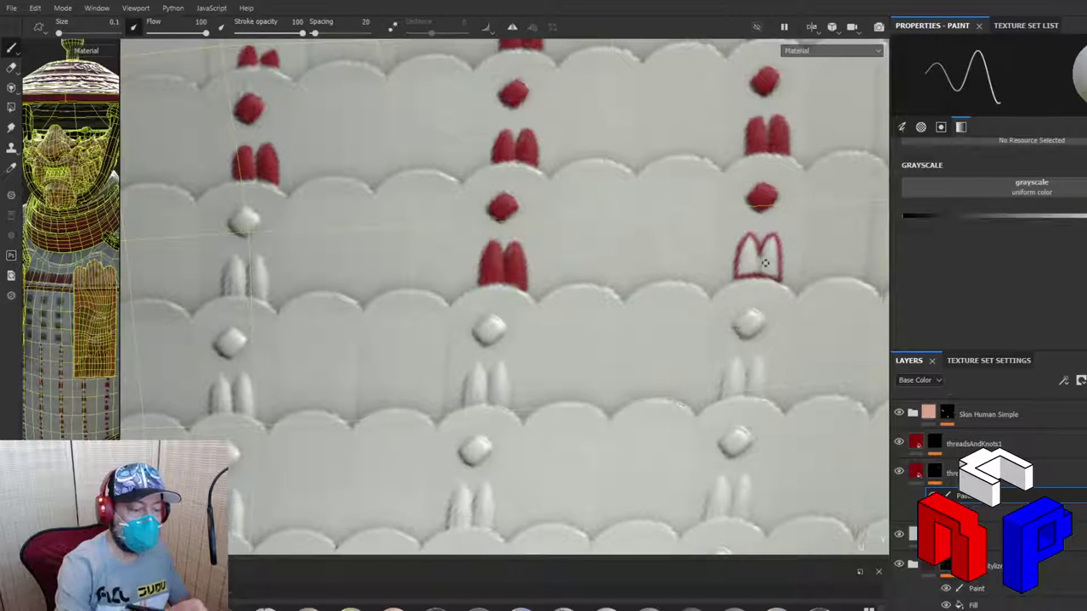
mouse_move(750, 237)
mouse_down()
mouse_move(738, 271)
mouse_move(745, 259)
mouse_move(753, 266)
mouse_move(751, 242)
mouse_move(759, 255)
mouse_move(773, 240)
mouse_move(774, 274)
mouse_up()
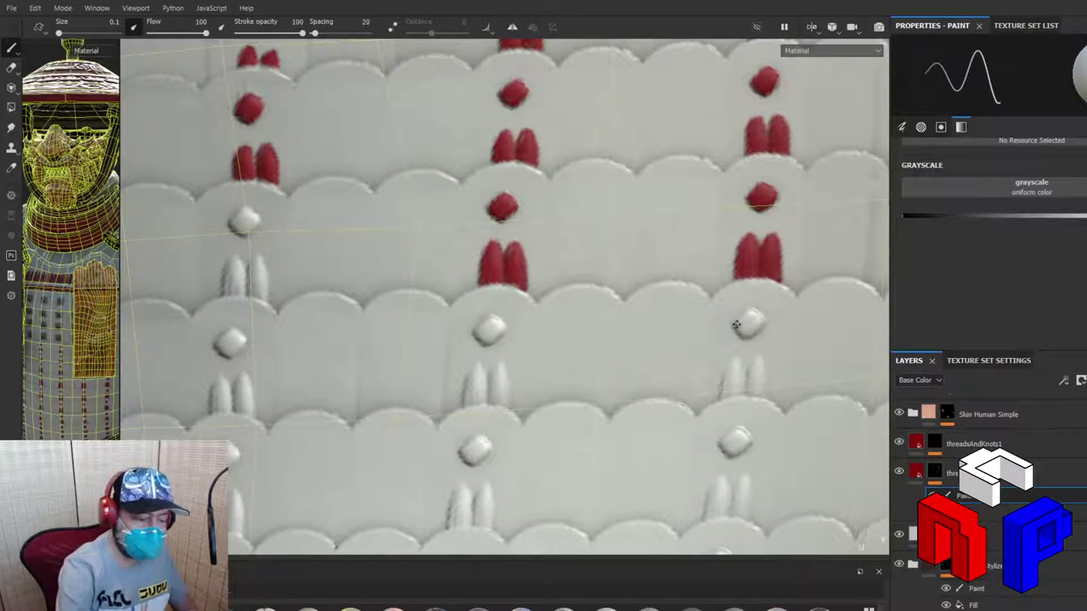
Step: Paint the sixth-row bead and thread pair of the third lacing column red, redoing the stray stroke along the threads' base
drag(740, 320, 760, 320)
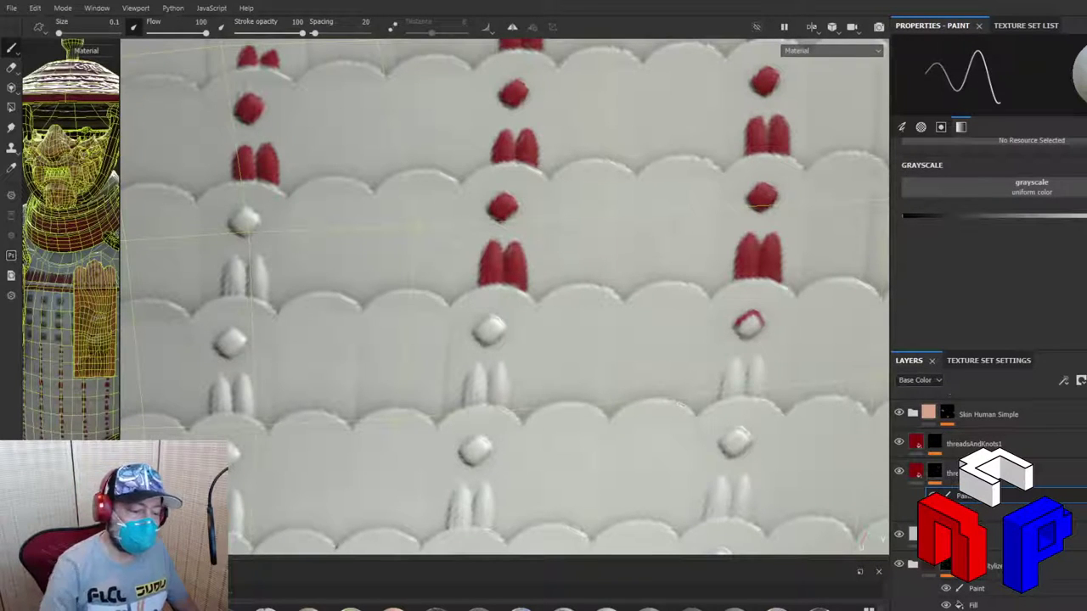
click(741, 322)
mouse_move(735, 327)
mouse_down()
mouse_move(745, 315)
mouse_move(762, 320)
mouse_move(744, 333)
mouse_move(758, 330)
mouse_move(740, 326)
mouse_up()
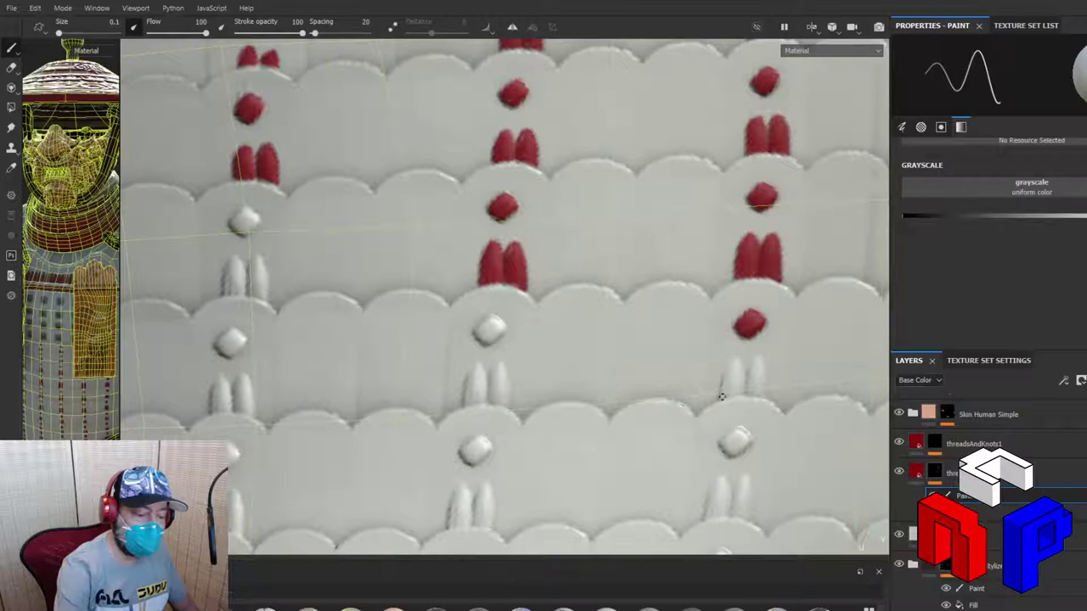
mouse_move(720, 393)
mouse_down()
mouse_move(735, 360)
mouse_move(747, 384)
mouse_move(735, 395)
mouse_move(745, 393)
mouse_up()
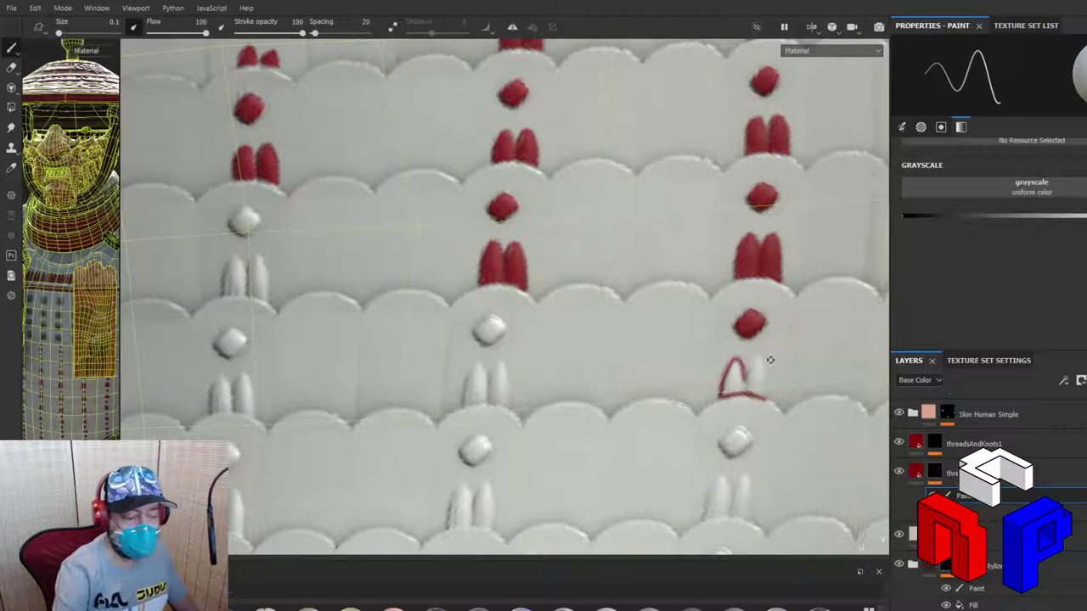
key(ctrl+z)
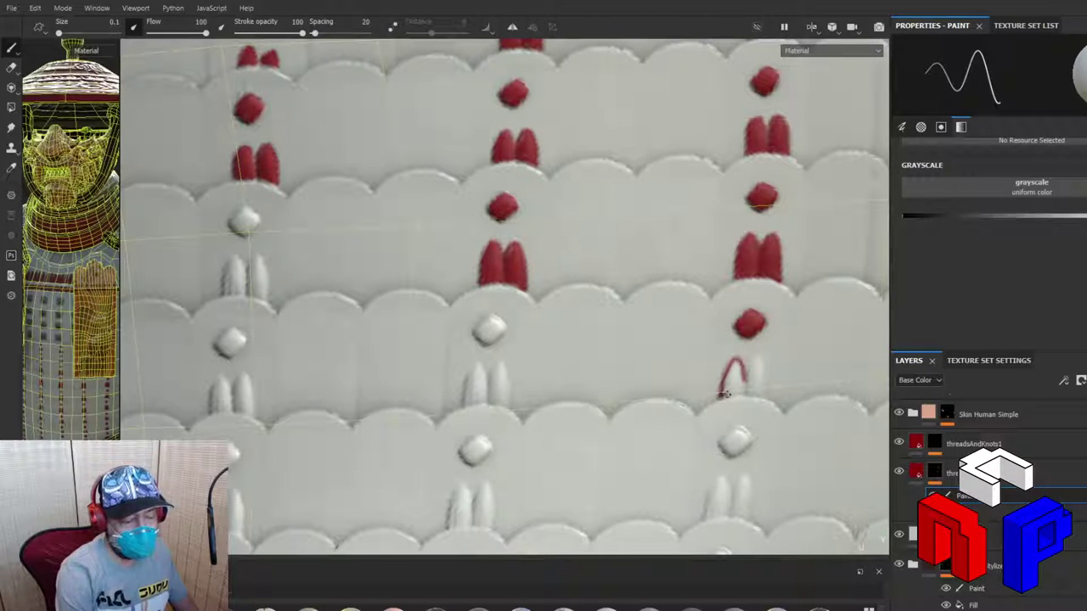
mouse_move(724, 394)
mouse_down()
mouse_move(762, 397)
mouse_move(755, 360)
mouse_move(766, 392)
mouse_move(731, 370)
mouse_move(726, 384)
mouse_move(735, 368)
mouse_move(739, 391)
mouse_move(737, 372)
mouse_move(756, 393)
mouse_move(758, 371)
mouse_move(755, 390)
mouse_up()
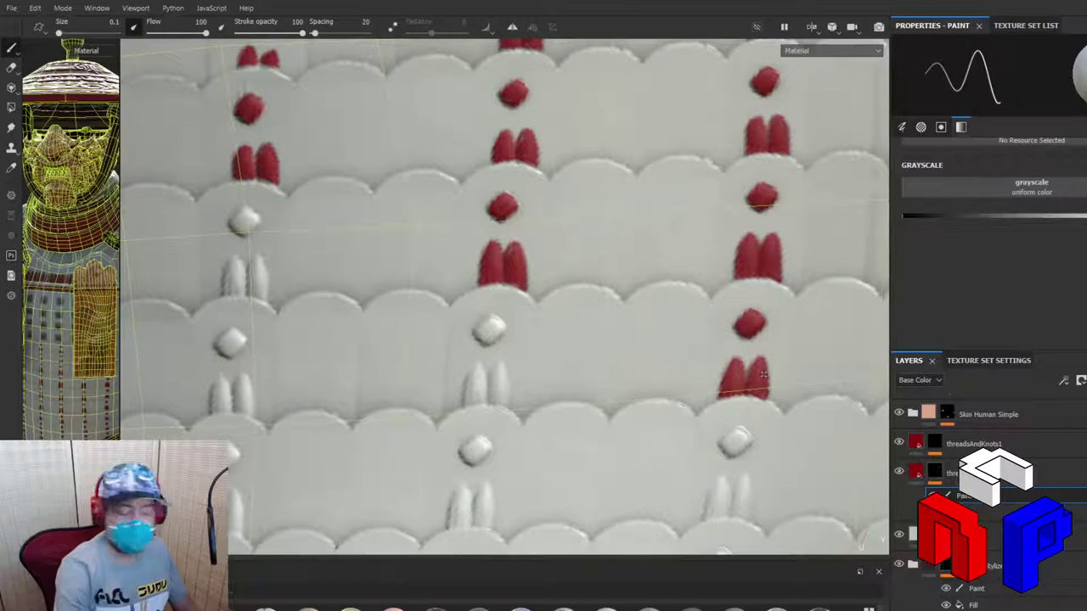
Step: Paint the second lacing column's sixth-row thread pair and the bead above it red
mouse_move(464, 404)
mouse_down()
mouse_move(481, 366)
mouse_move(492, 382)
mouse_move(496, 367)
mouse_move(505, 374)
mouse_move(509, 396)
mouse_move(502, 367)
mouse_up()
mouse_move(465, 405)
mouse_down()
mouse_move(493, 401)
mouse_move(503, 380)
mouse_move(499, 396)
mouse_up()
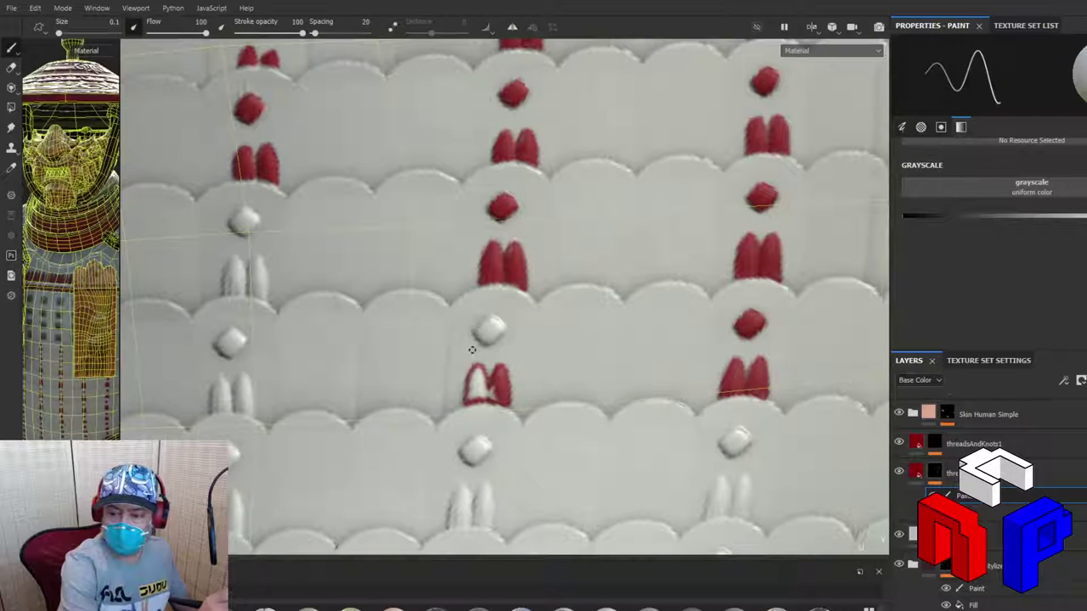
mouse_move(472, 395)
mouse_down()
mouse_move(478, 373)
mouse_move(475, 392)
mouse_move(491, 393)
mouse_up()
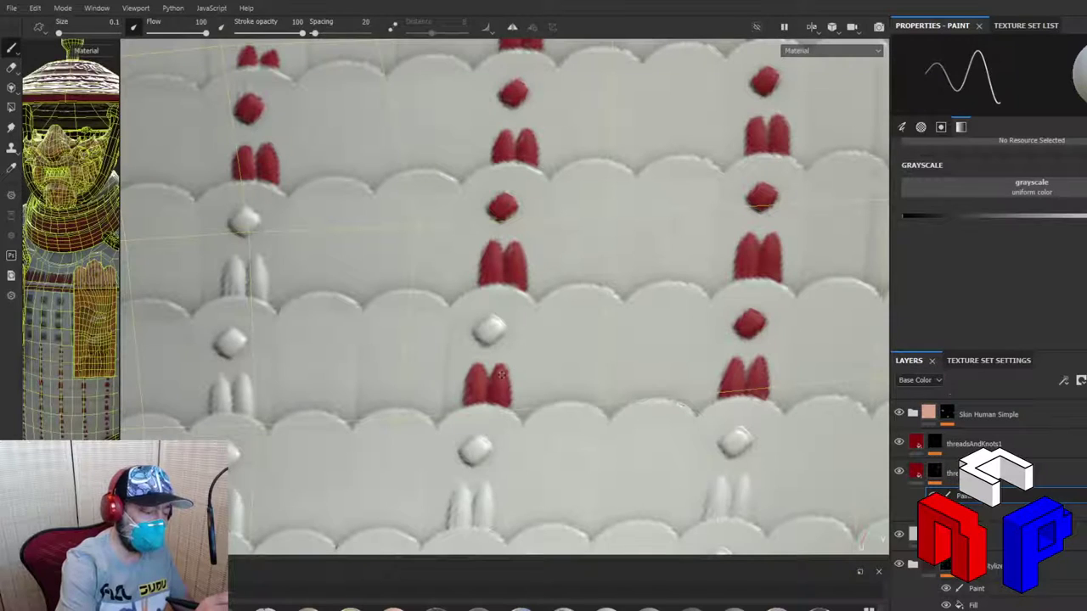
mouse_move(475, 334)
mouse_down()
mouse_move(494, 339)
mouse_move(479, 328)
mouse_move(490, 317)
mouse_move(504, 327)
mouse_move(490, 336)
mouse_move(487, 326)
mouse_up()
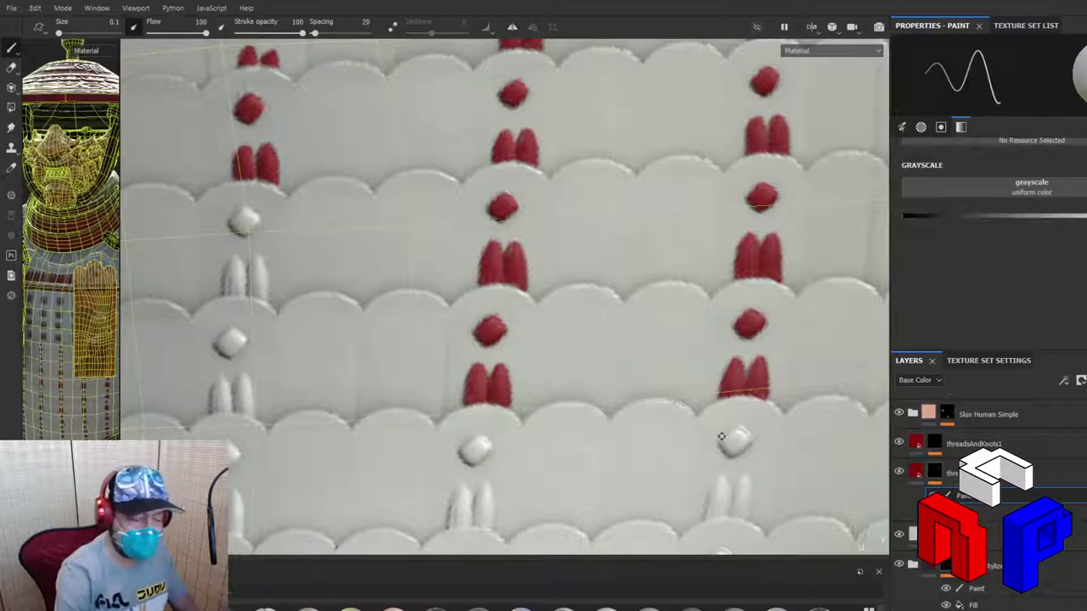
Step: Paint the seventh-row beads and thread pairs of the third and second lacing columns red
mouse_move(726, 453)
mouse_down()
mouse_move(743, 448)
mouse_move(723, 443)
mouse_move(738, 431)
mouse_move(730, 443)
mouse_move(744, 441)
mouse_up()
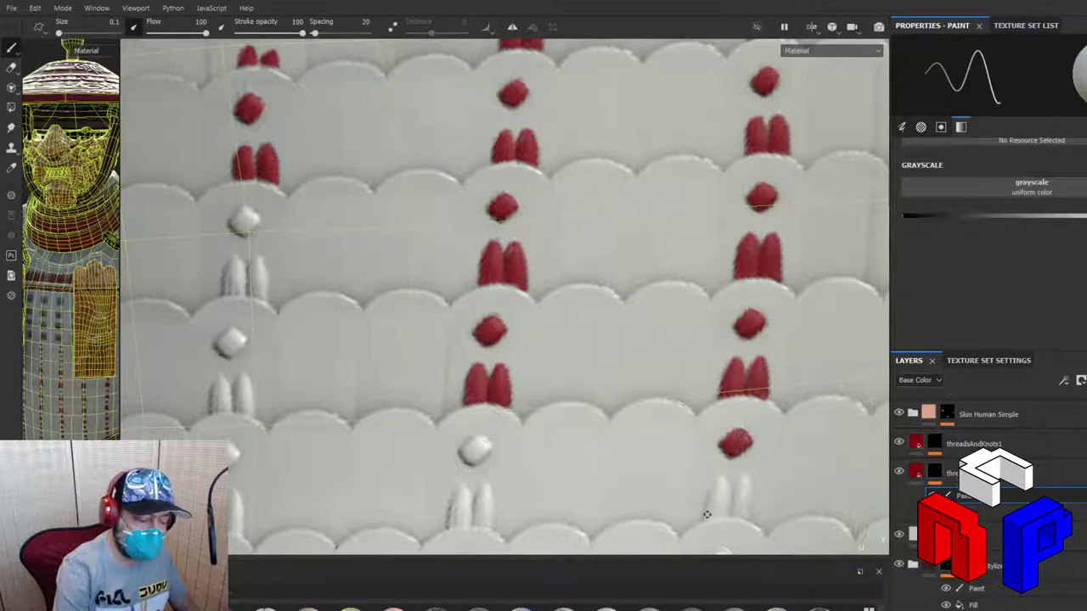
mouse_move(712, 494)
mouse_down()
mouse_move(722, 478)
mouse_move(727, 506)
mouse_move(740, 479)
mouse_move(747, 485)
mouse_move(746, 510)
mouse_move(716, 512)
mouse_up()
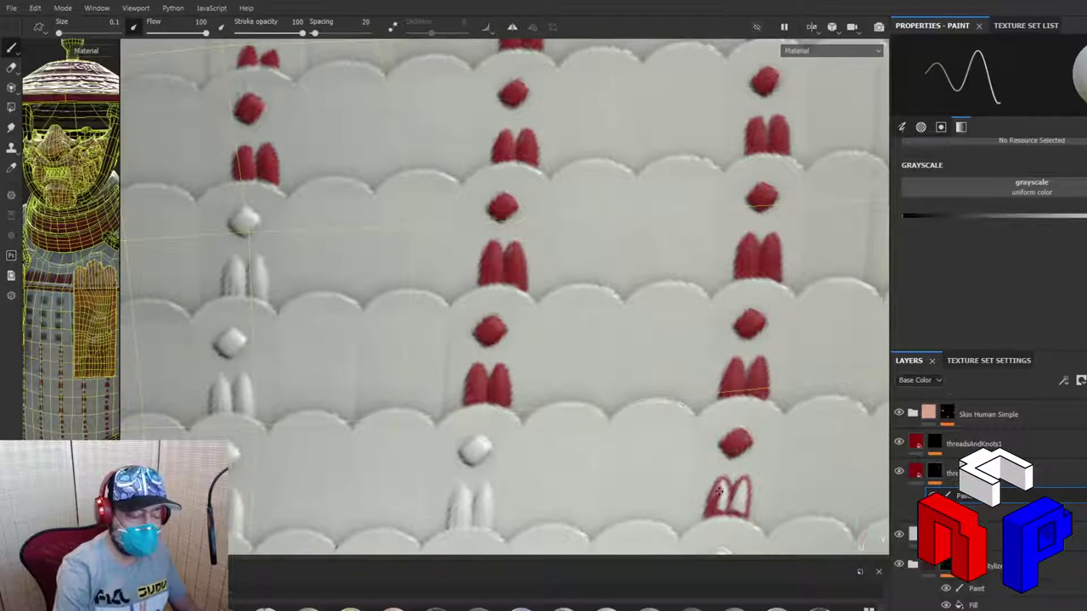
mouse_move(710, 509)
mouse_down()
mouse_move(725, 505)
mouse_move(726, 482)
mouse_move(735, 504)
mouse_move(743, 486)
mouse_move(742, 505)
mouse_move(739, 485)
mouse_up()
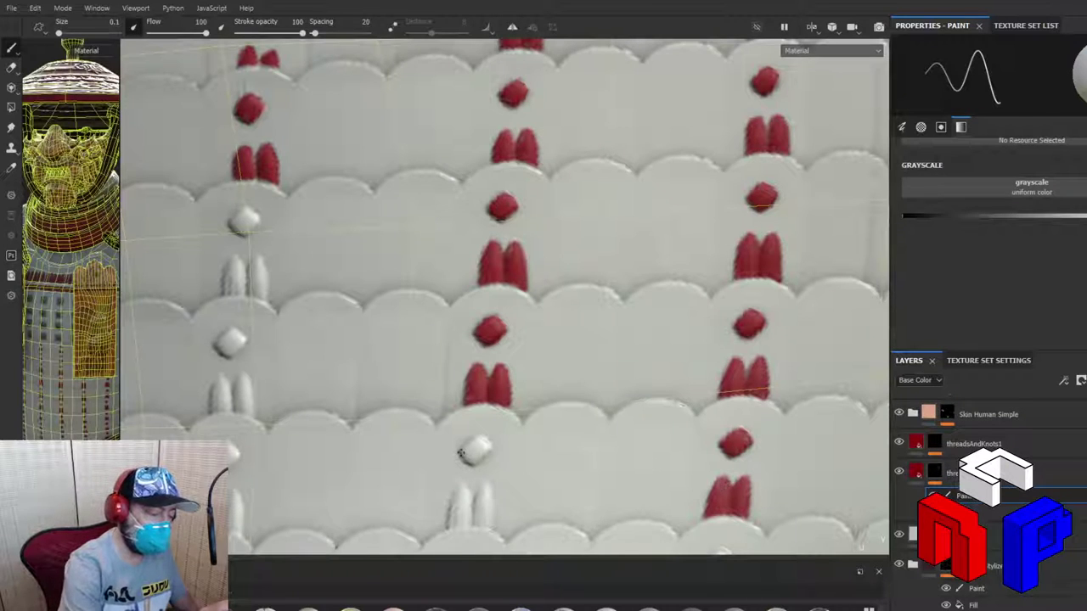
mouse_move(472, 459)
mouse_down()
mouse_move(487, 448)
mouse_move(464, 454)
mouse_move(467, 445)
mouse_move(485, 445)
mouse_move(470, 455)
mouse_move(482, 446)
mouse_up()
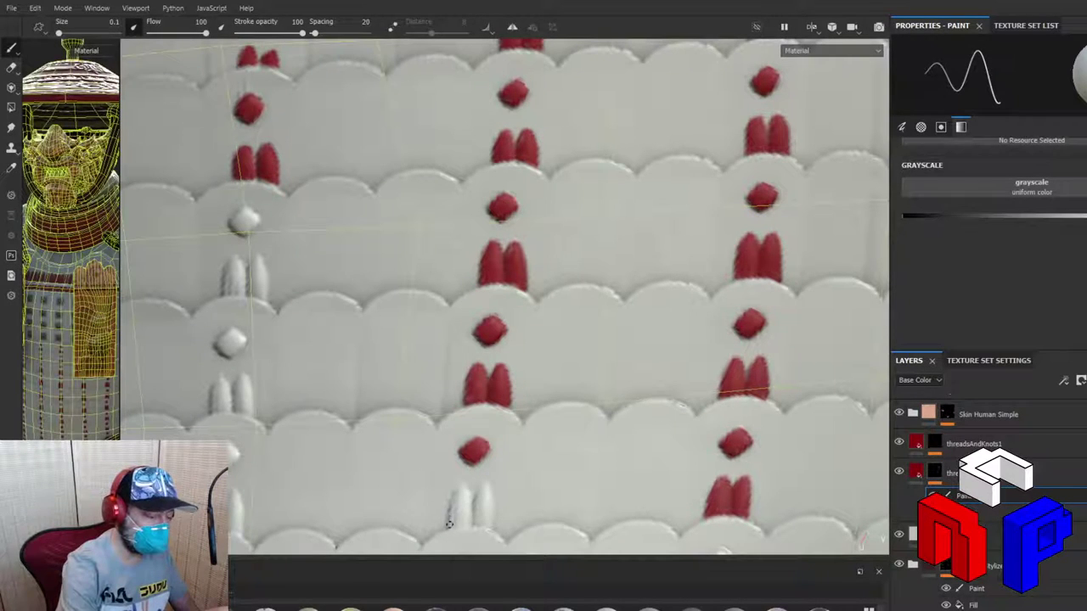
mouse_move(449, 521)
mouse_down()
mouse_move(454, 495)
mouse_move(472, 501)
mouse_move(485, 487)
mouse_move(492, 519)
mouse_move(453, 518)
mouse_move(461, 491)
mouse_up()
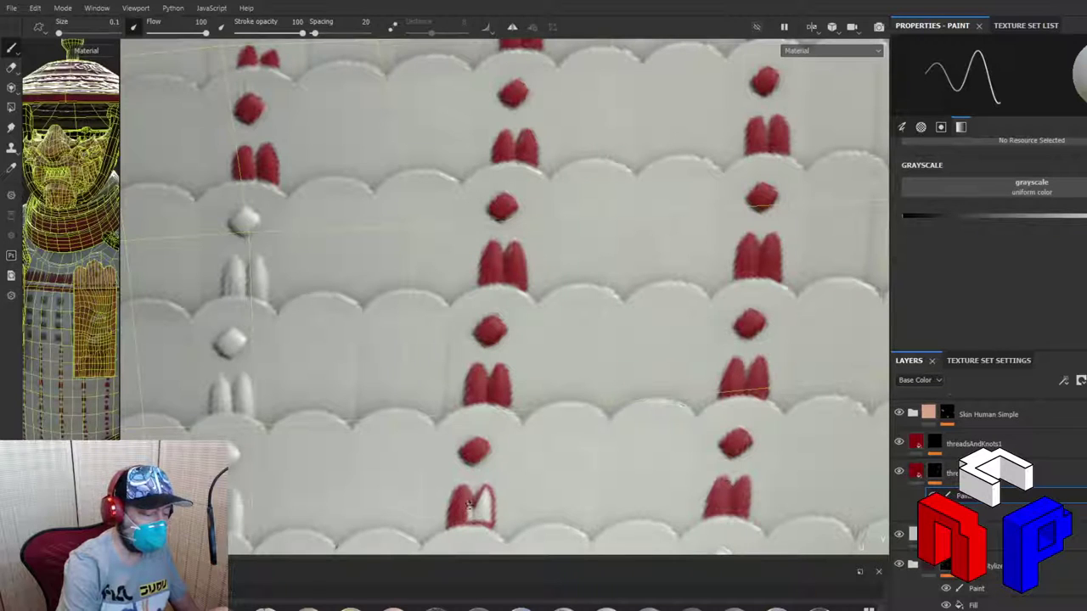
mouse_move(469, 520)
mouse_down()
mouse_move(486, 493)
mouse_move(490, 514)
mouse_move(478, 515)
mouse_up()
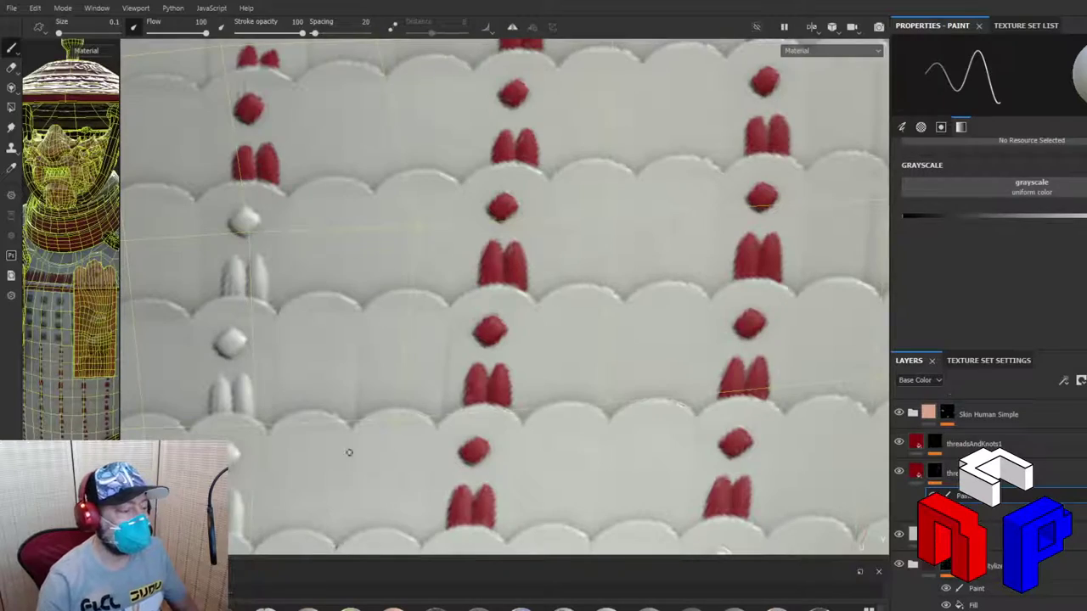
Step: Paint the first lacing column's fifth-row bead red and outline the thread pair beneath it
scroll(313, 435, up, 2)
scroll(300, 425, down, 7)
scroll(306, 429, down, 2)
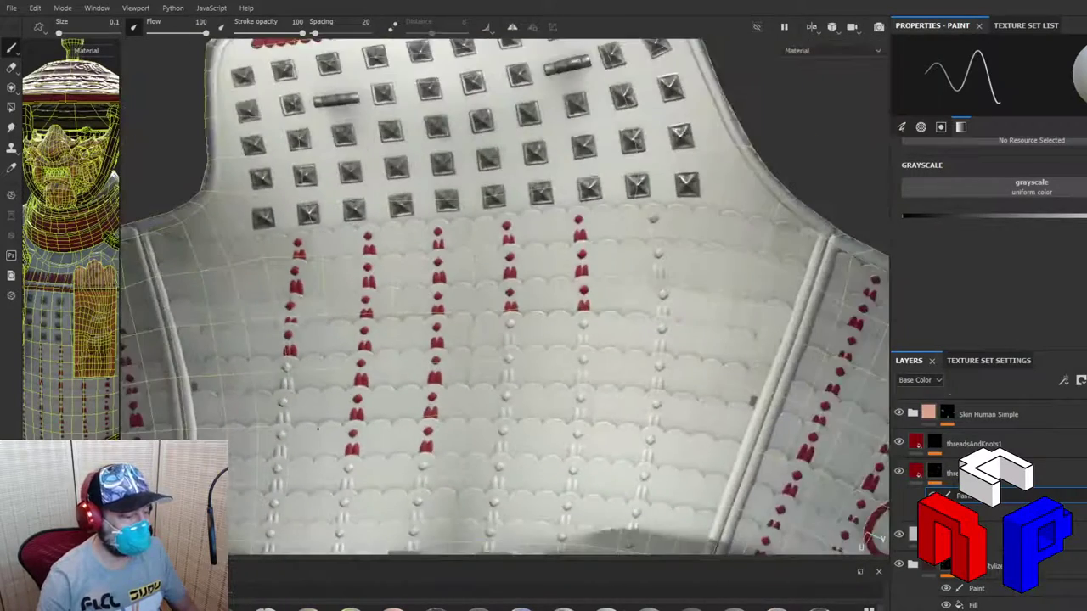
alt+middle_drag(318, 433, 544, 370)
scroll(470, 335, up, 4)
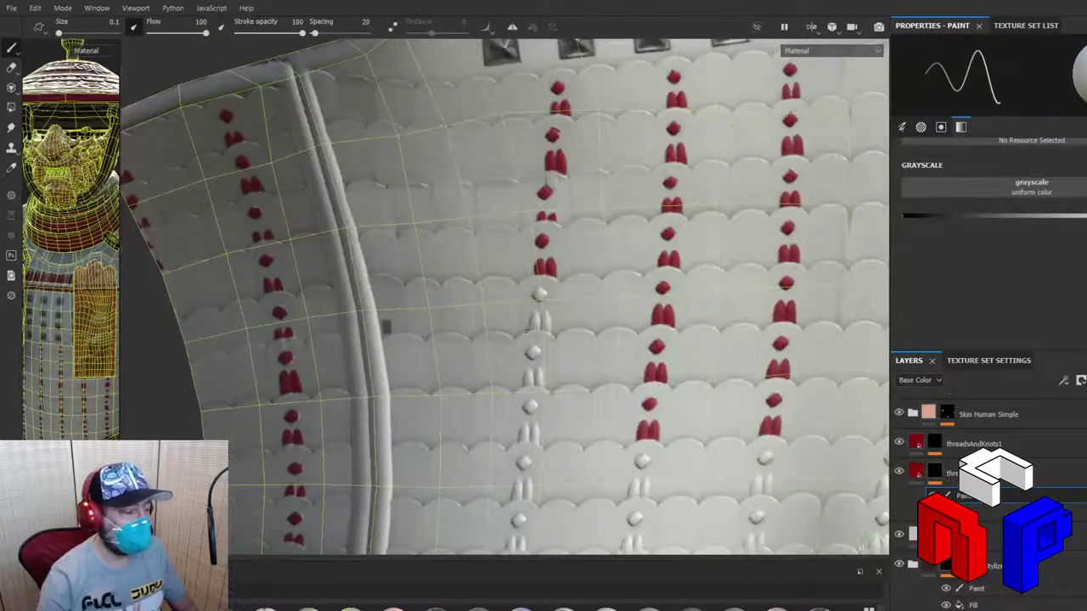
scroll(533, 328, up, 2)
alt+middle_drag(650, 362, 507, 254)
scroll(507, 255, up, 1)
scroll(509, 255, down, 2)
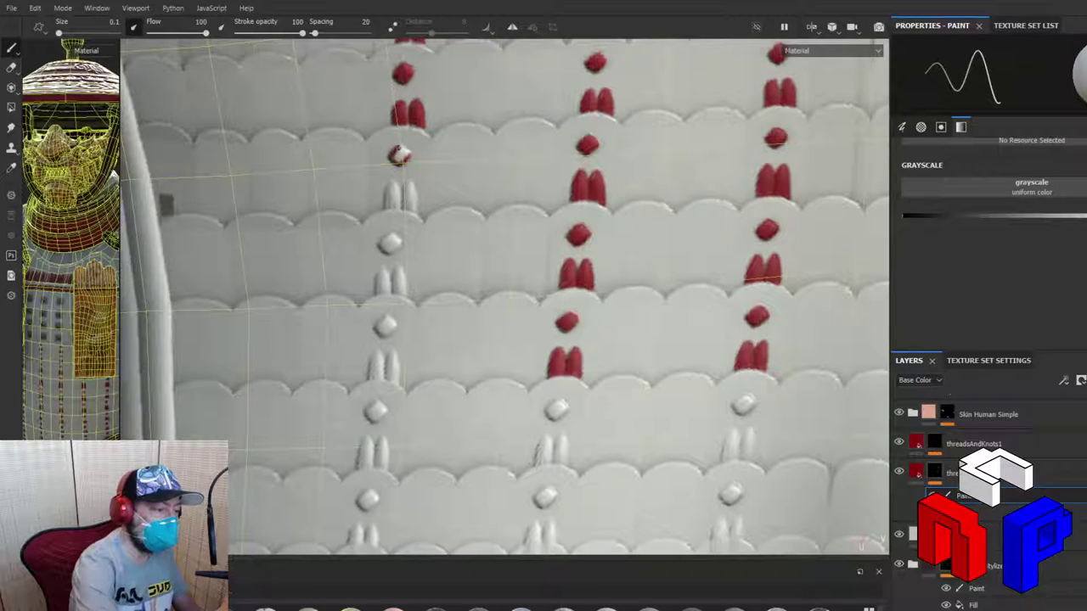
drag(405, 151, 398, 158)
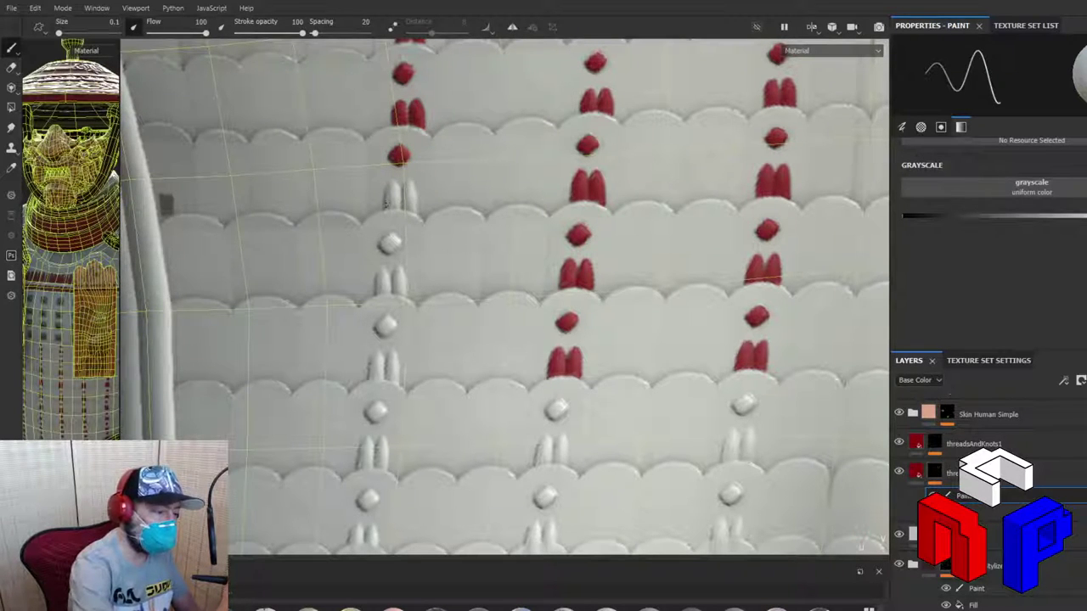
mouse_move(387, 206)
mouse_down()
mouse_move(392, 180)
mouse_move(398, 193)
mouse_move(409, 181)
mouse_move(413, 196)
mouse_move(410, 167)
mouse_move(409, 205)
mouse_up()
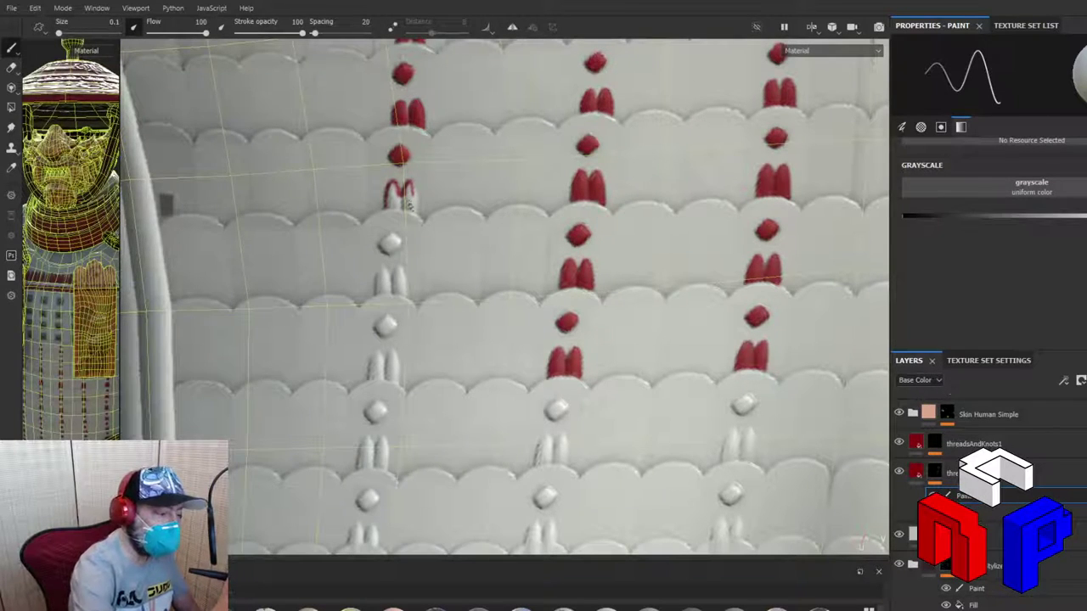
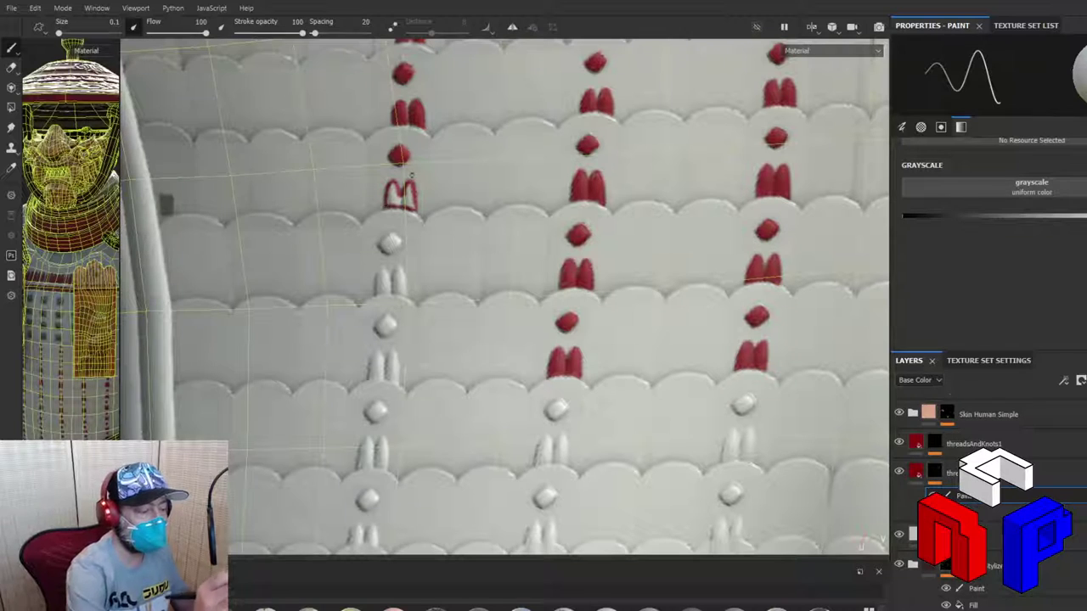
Step: Fill the first lacing column's fifth-row thread pair red, and paint its sixth-row bead and thread pair red
mouse_move(391, 195)
mouse_down()
mouse_move(412, 202)
mouse_move(409, 192)
mouse_up()
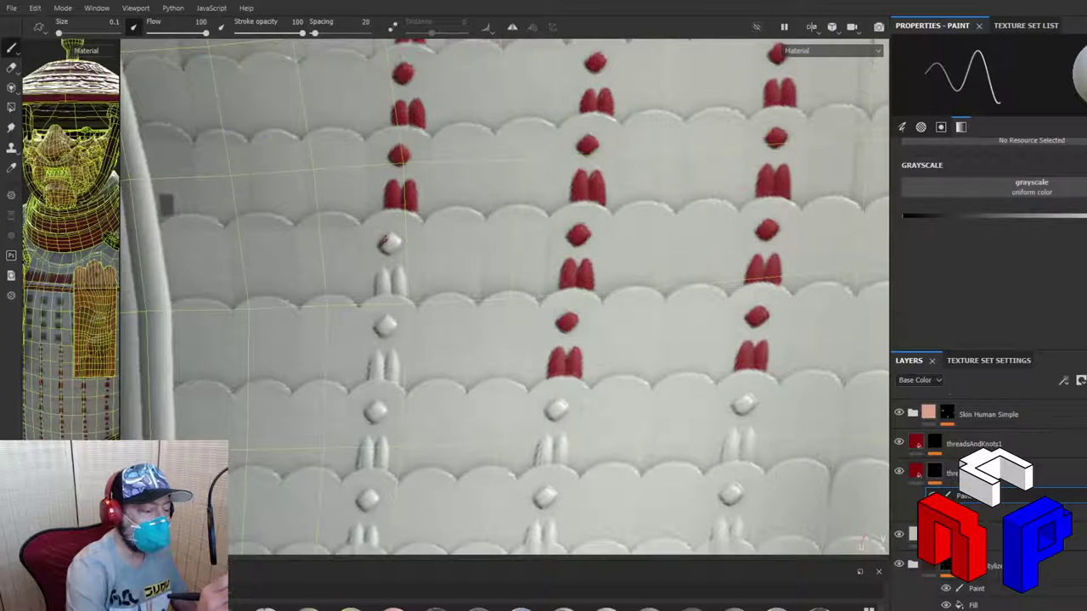
drag(390, 239, 387, 245)
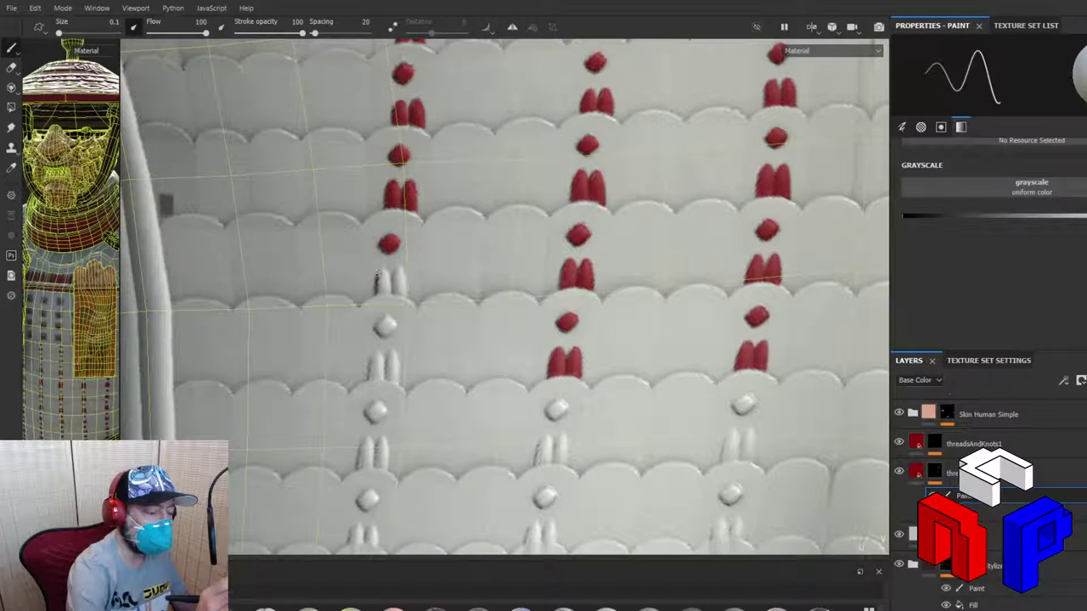
mouse_move(383, 269)
mouse_down()
mouse_move(391, 280)
mouse_move(402, 270)
mouse_move(405, 290)
mouse_up()
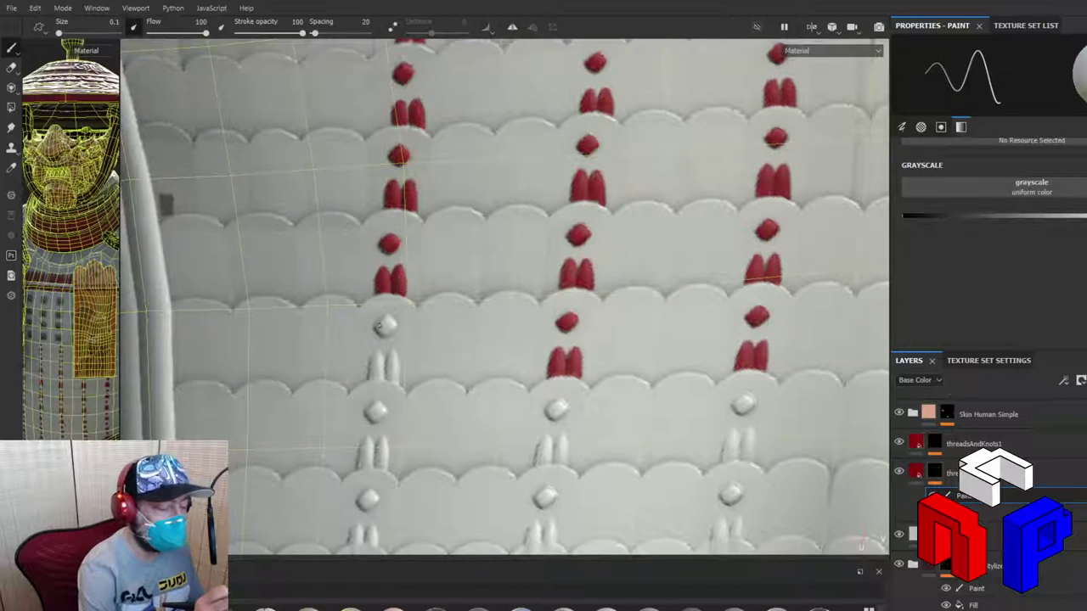
Step: Paint the first lacing column's seventh-row bead and the thread pair beneath it red
click(384, 323)
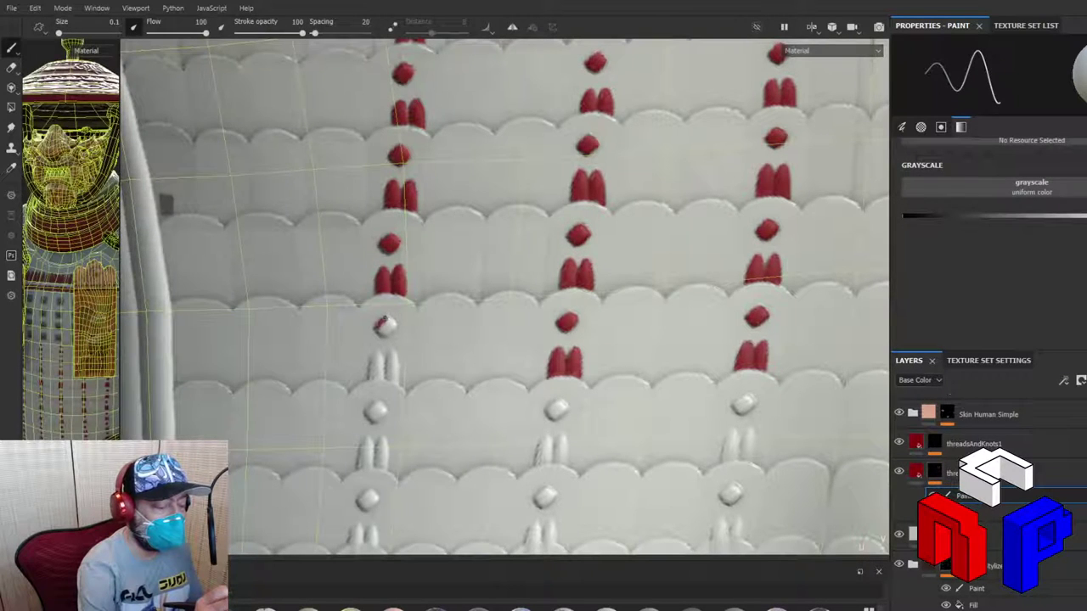
mouse_move(388, 321)
mouse_down()
mouse_move(381, 333)
mouse_move(385, 325)
mouse_up()
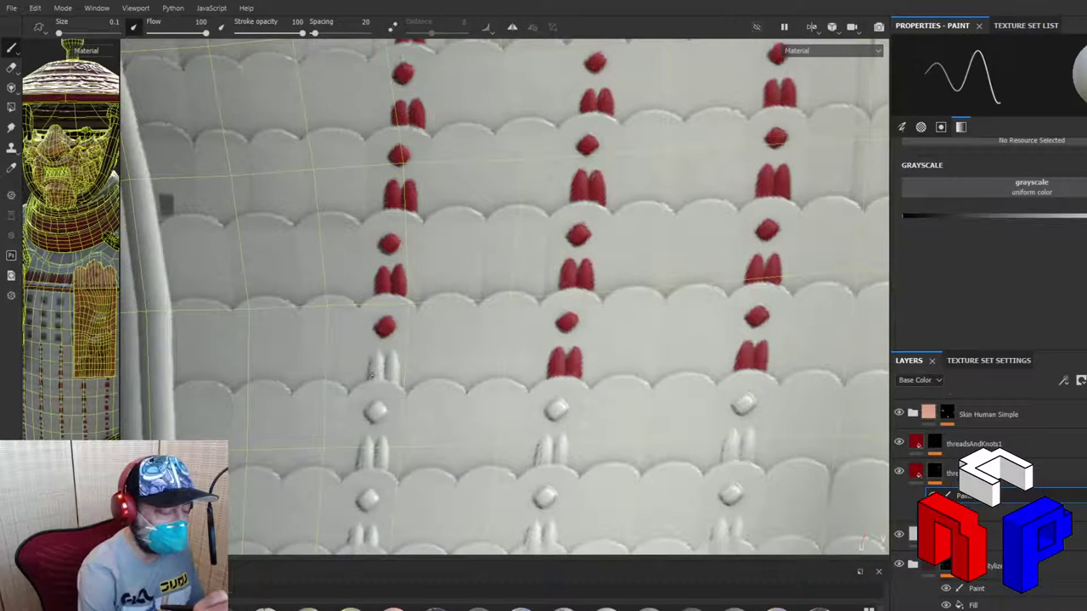
drag(371, 360, 381, 355)
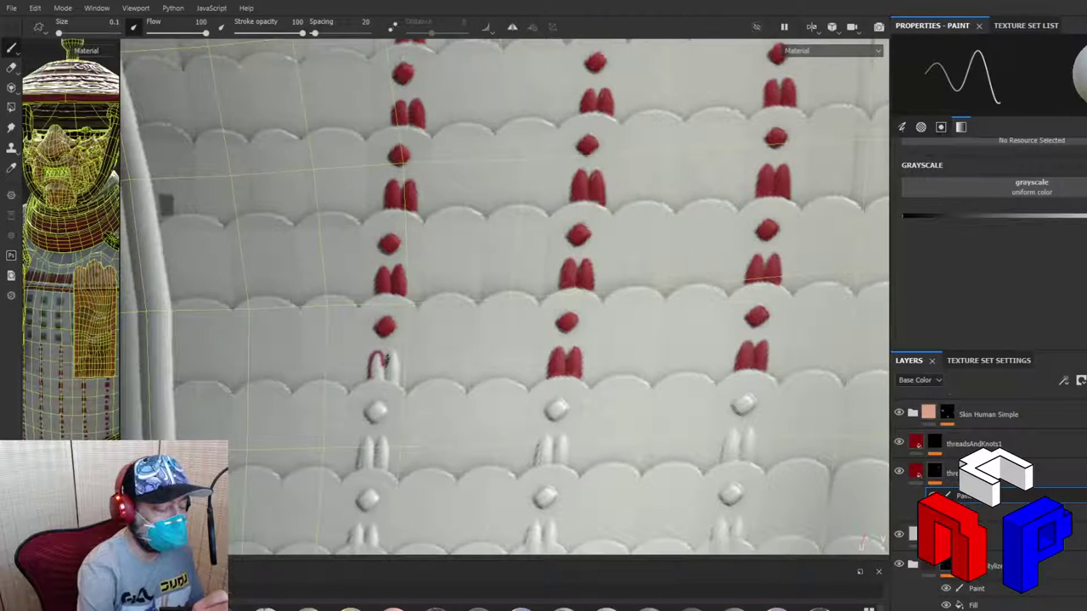
drag(391, 353, 397, 382)
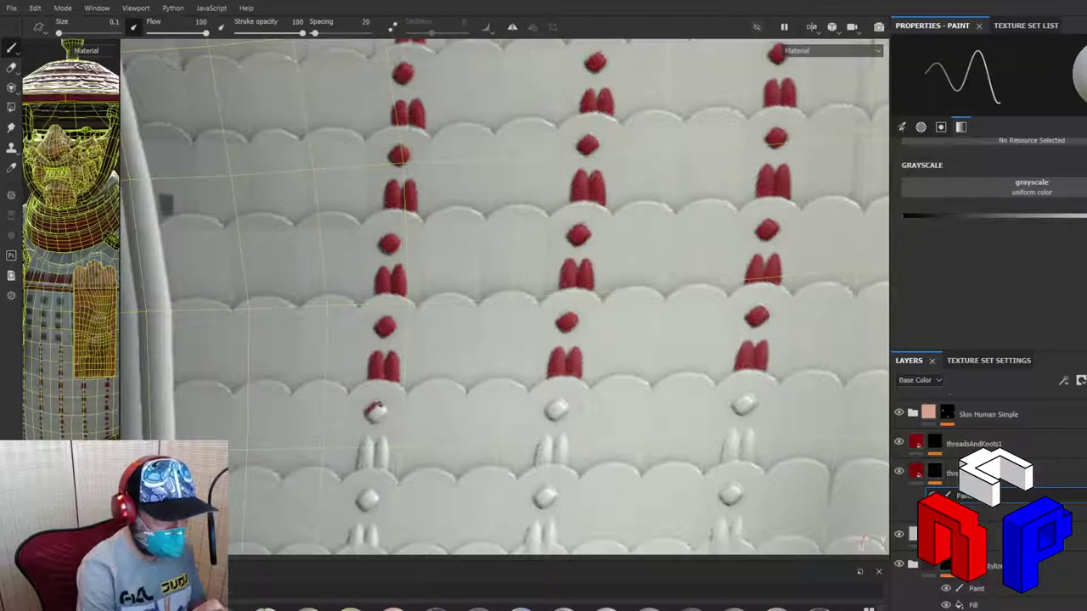
Step: Paint the first lacing column's eighth-row bead red, and outline and fill the thread pair beneath it
mouse_move(384, 411)
mouse_down()
mouse_move(374, 419)
mouse_move(380, 410)
mouse_up()
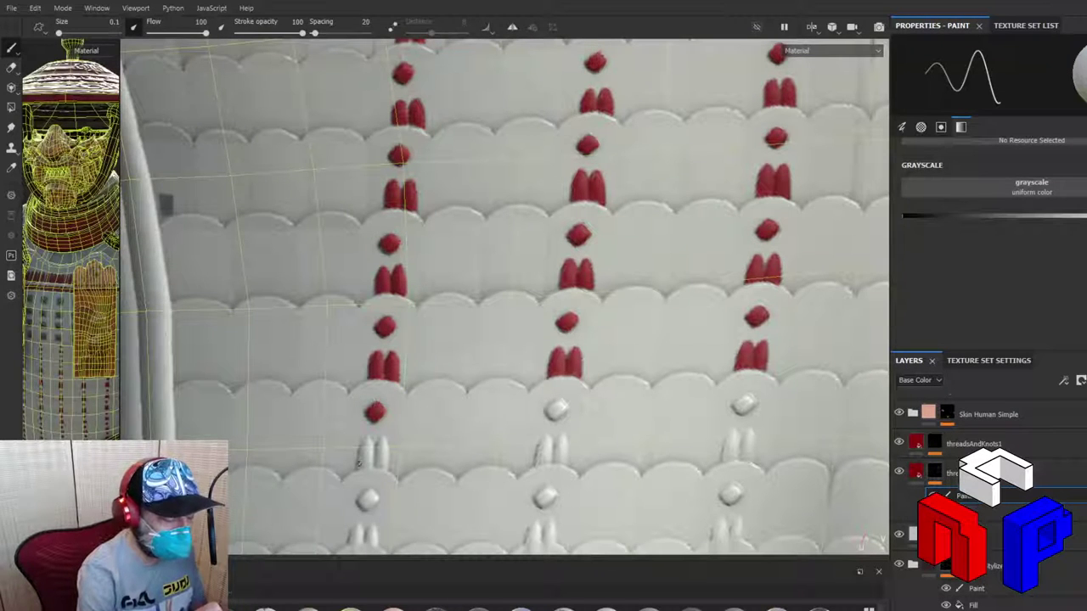
mouse_move(359, 458)
mouse_down()
mouse_move(366, 438)
mouse_move(375, 453)
mouse_move(382, 435)
mouse_move(386, 467)
mouse_move(387, 441)
mouse_up()
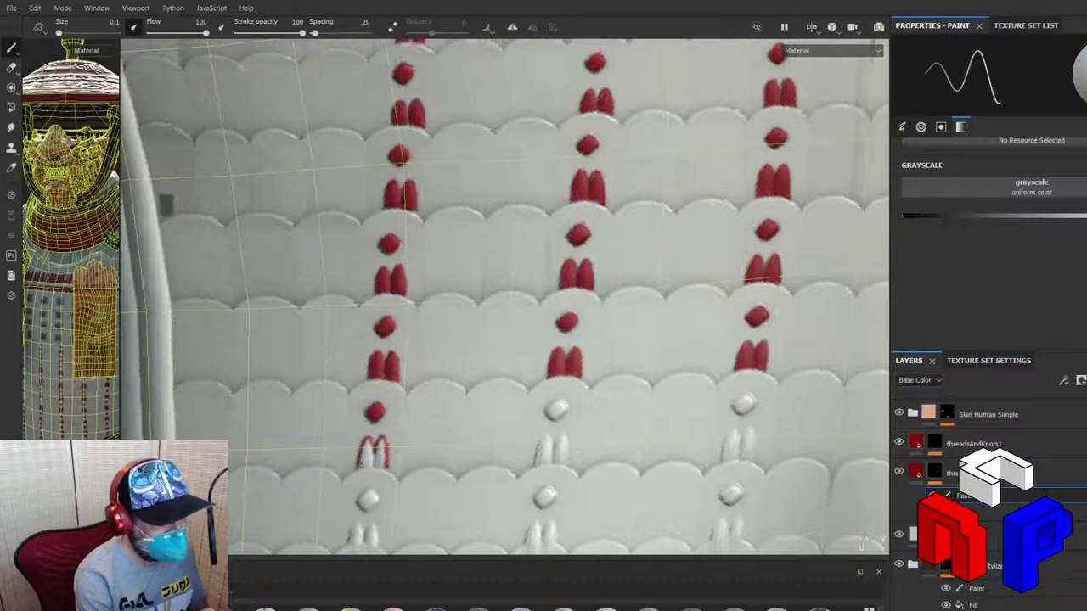
mouse_move(361, 465)
mouse_down()
mouse_move(380, 466)
mouse_move(383, 440)
mouse_up()
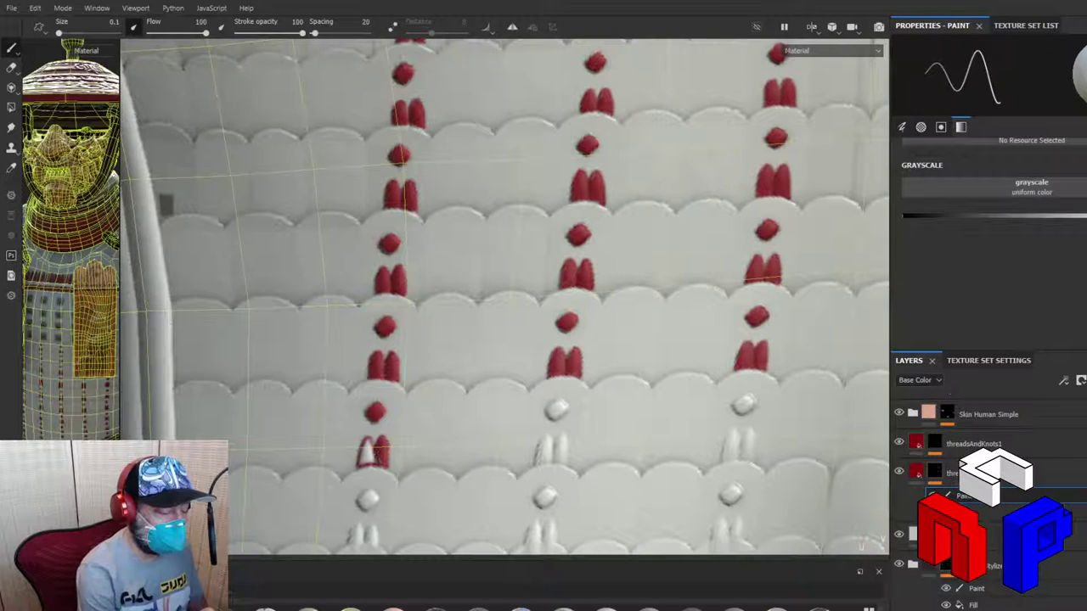
drag(368, 460, 363, 462)
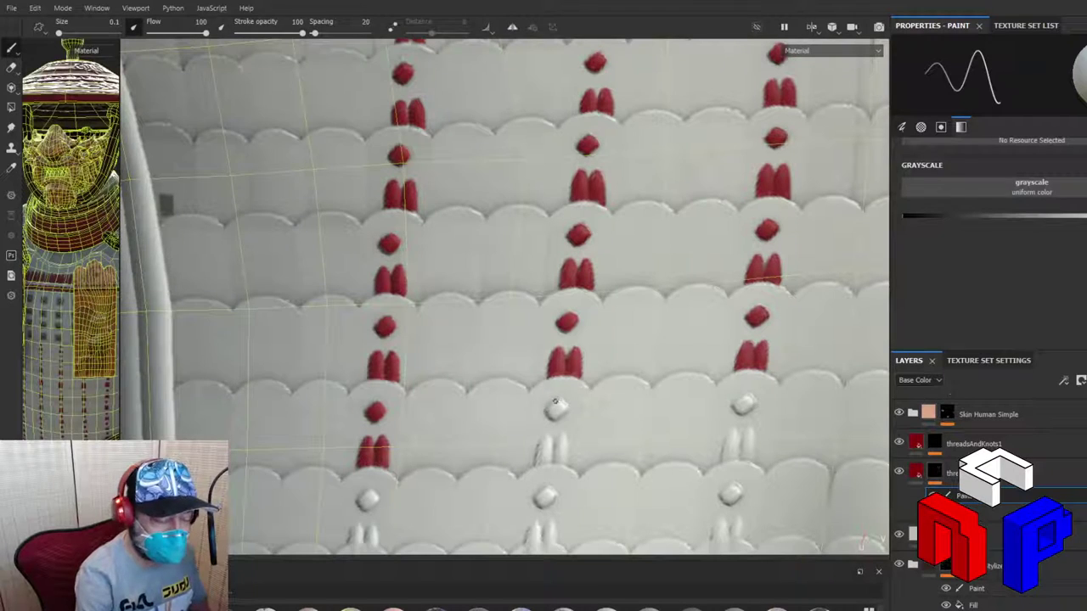
Step: Paint the second lacing column's eighth-row bead red, and outline and fill the thread pair beneath it
mouse_move(560, 402)
mouse_down()
mouse_move(567, 410)
mouse_move(556, 410)
mouse_up()
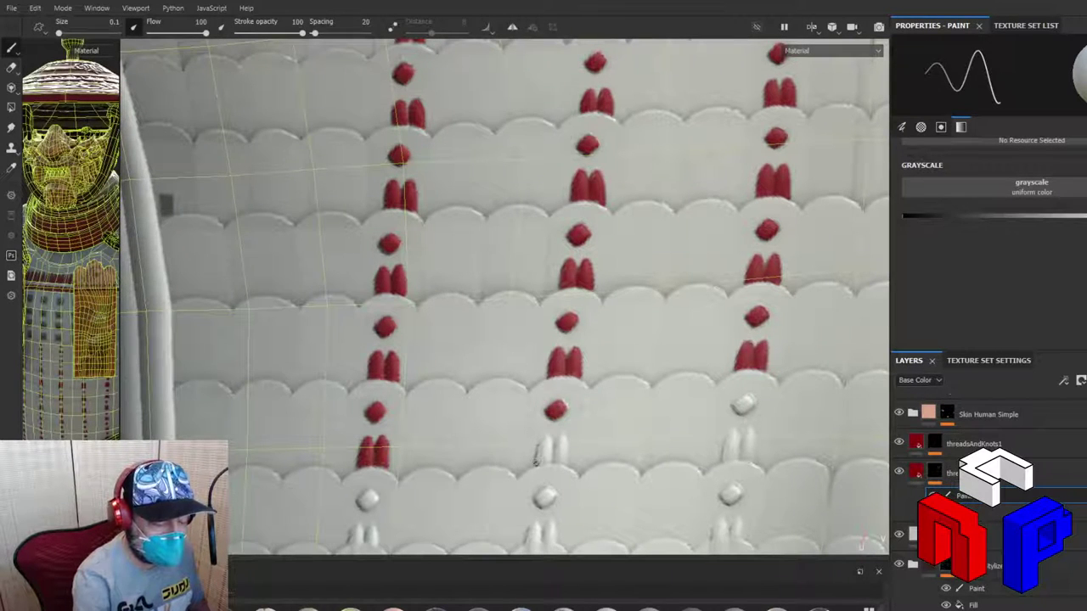
drag(536, 463, 550, 443)
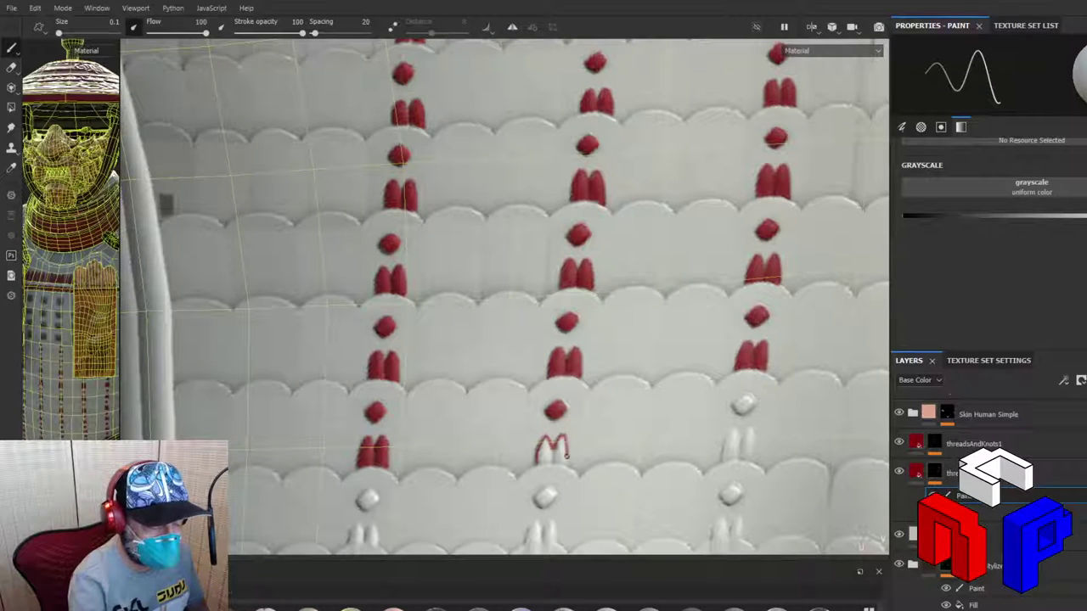
drag(566, 456, 544, 461)
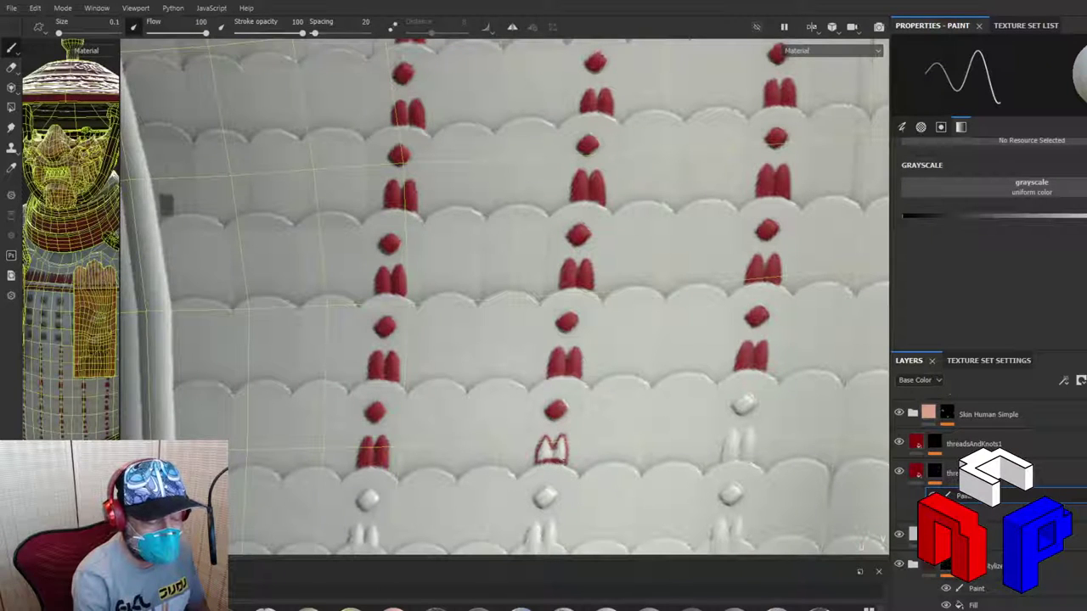
drag(542, 442, 540, 460)
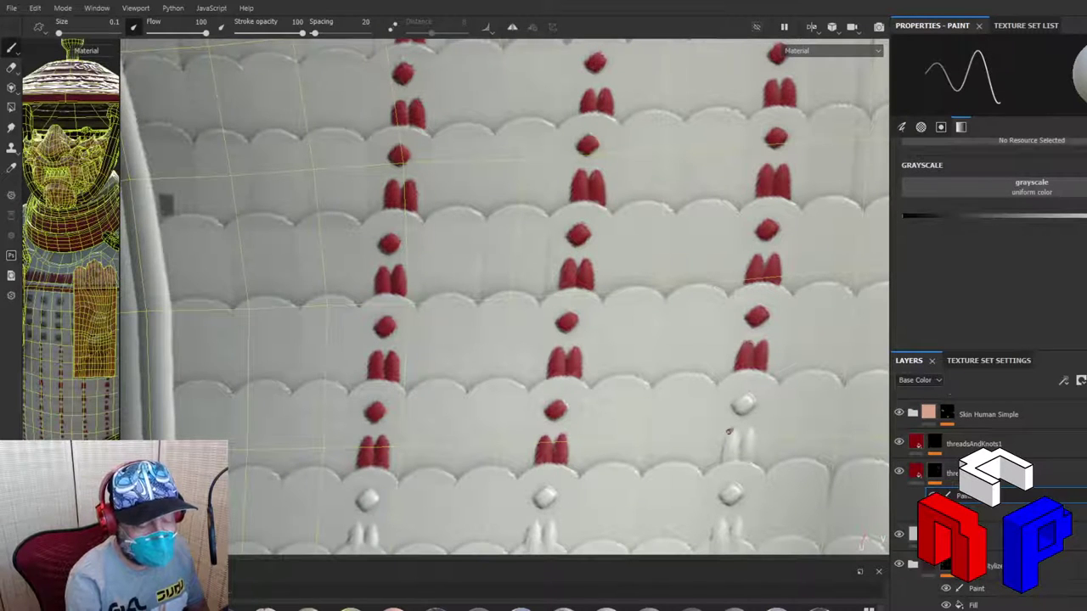
Step: Paint the third lacing column's eighth-row threads and bead and its ninth-row bead red, and start outlining the ninth-row threads
mouse_move(728, 430)
mouse_down()
mouse_move(719, 458)
mouse_move(735, 456)
mouse_move(735, 432)
mouse_move(740, 449)
mouse_move(749, 432)
mouse_move(753, 459)
mouse_move(751, 439)
mouse_up()
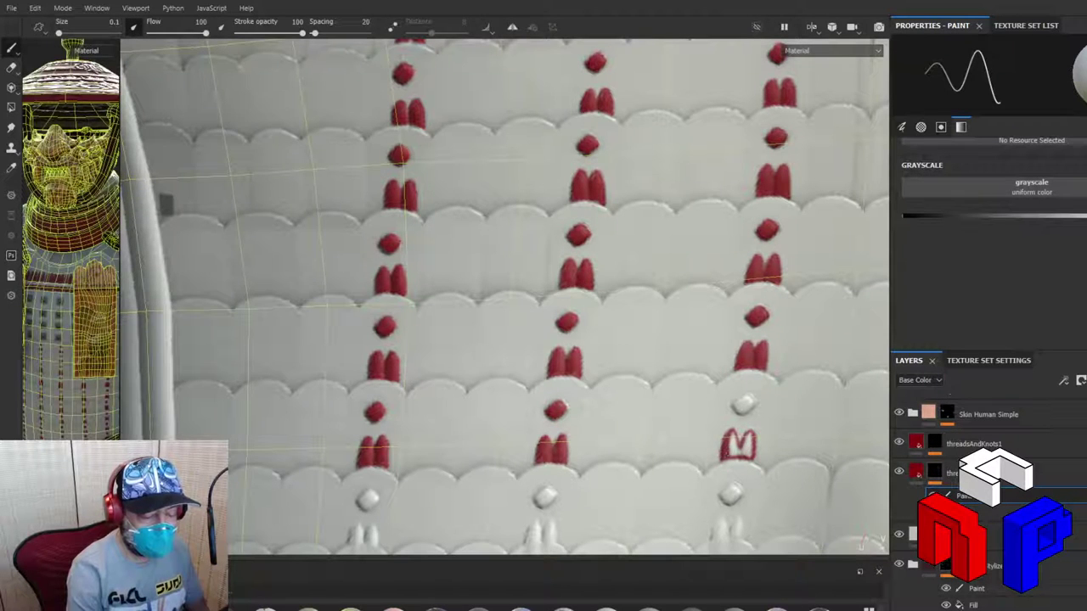
mouse_move(727, 450)
mouse_down()
mouse_move(733, 439)
mouse_move(734, 453)
mouse_move(748, 453)
mouse_move(747, 438)
mouse_up()
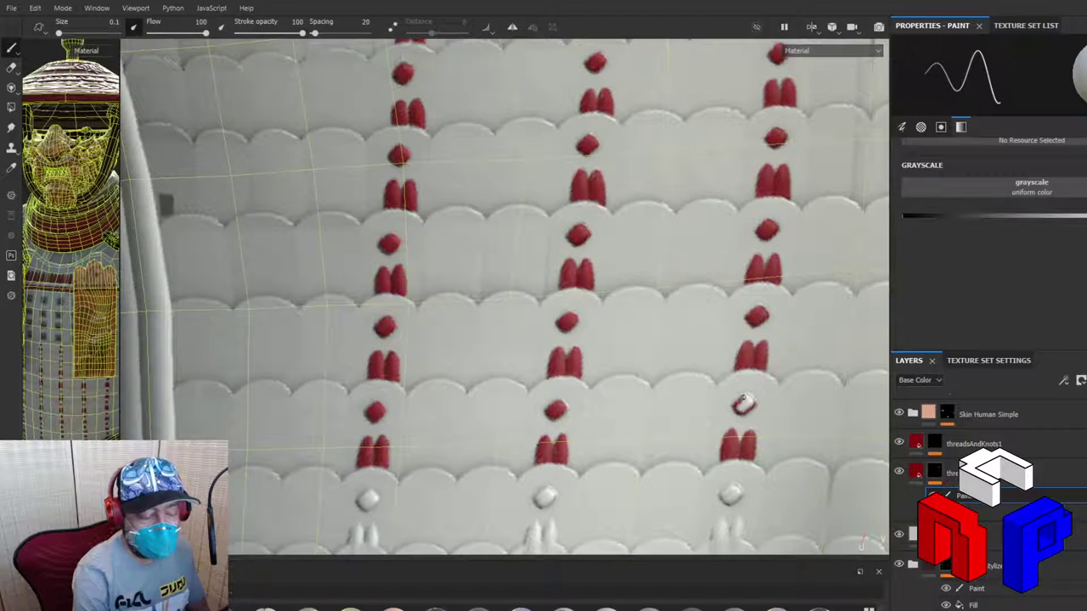
drag(743, 406, 745, 407)
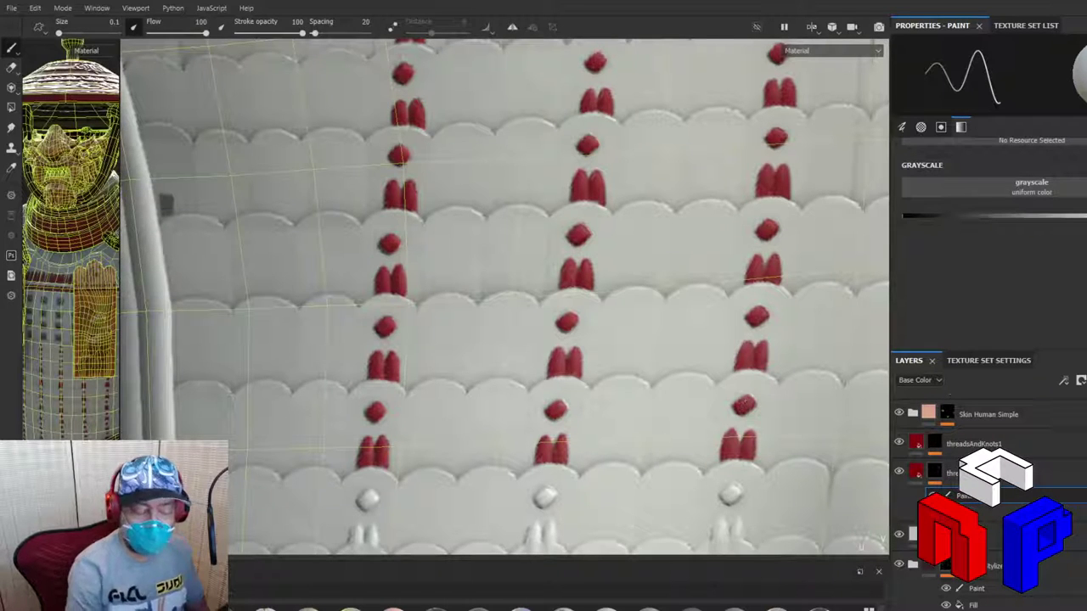
drag(724, 489, 735, 493)
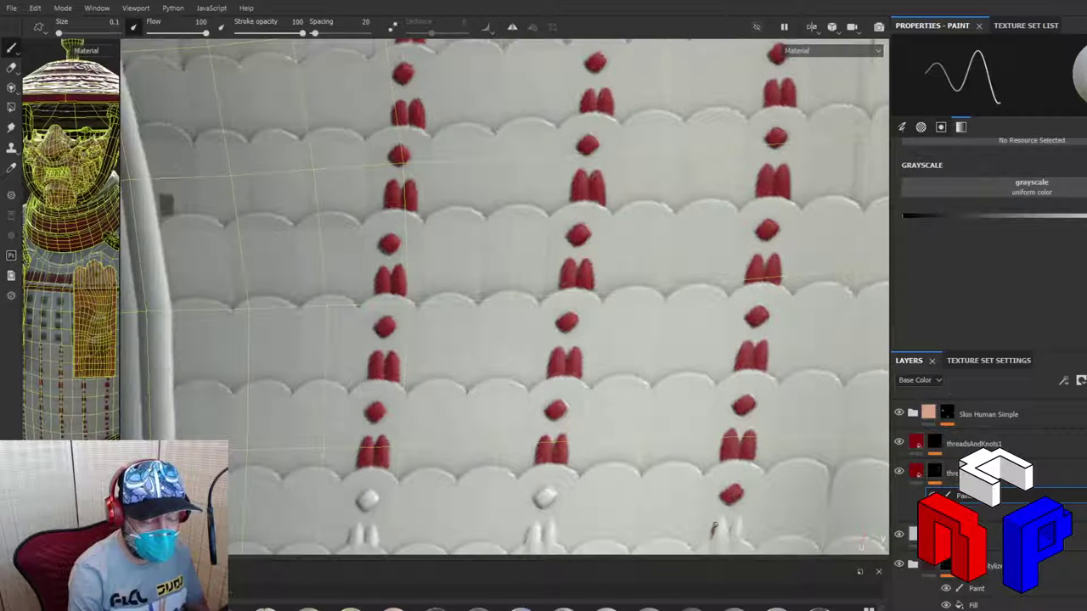
drag(714, 526, 726, 525)
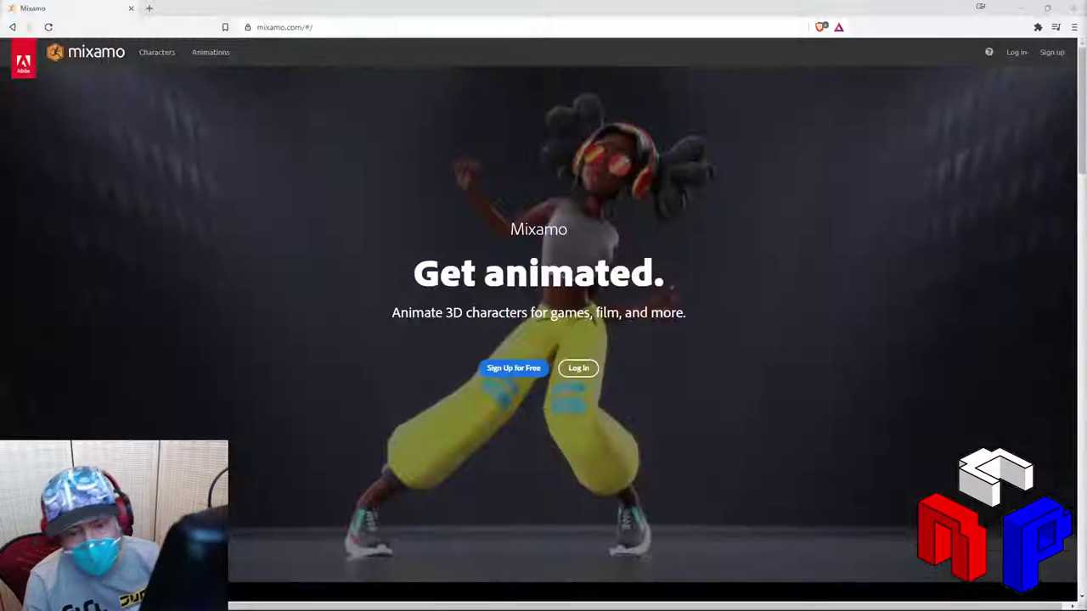
Step: Switch to the Mixamo website and look over its home page sections on characters, automatic rigging, motion-captured animations and export
scroll(270, 123, down, 7)
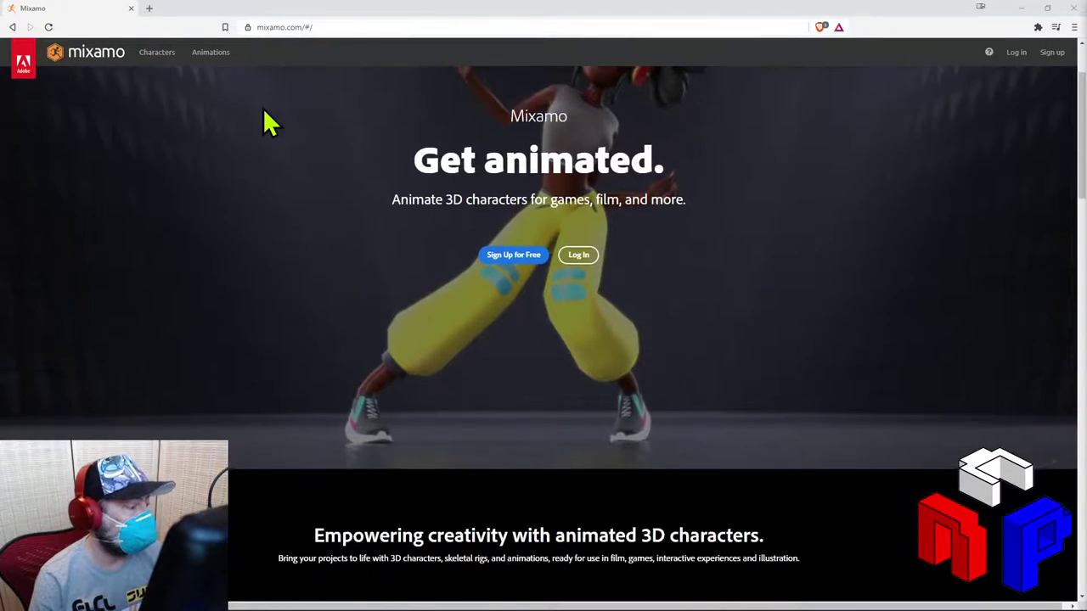
scroll(266, 116, down, 10)
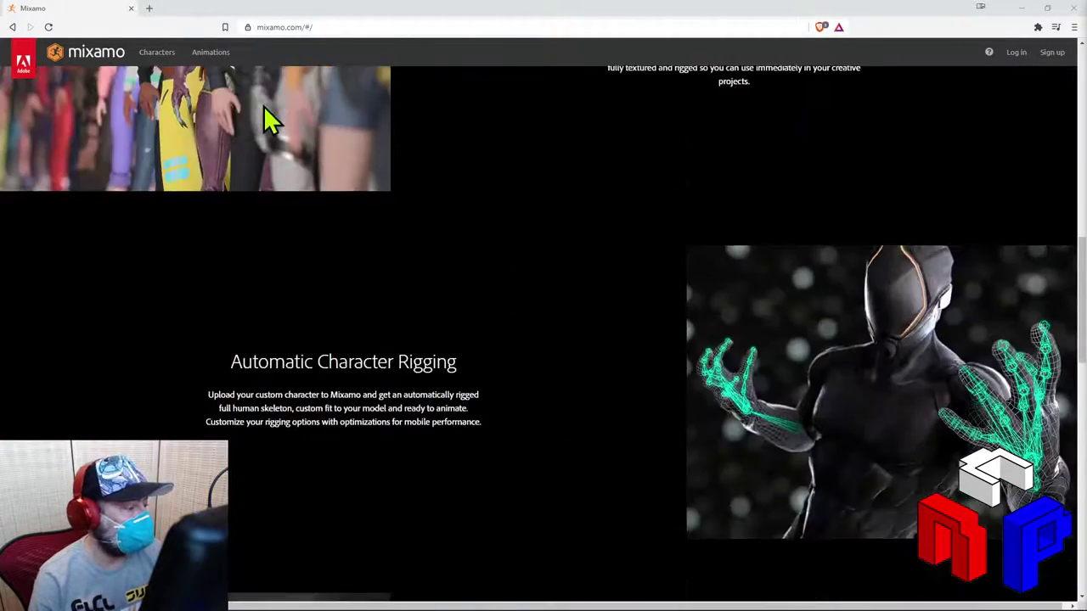
scroll(265, 109, down, 4)
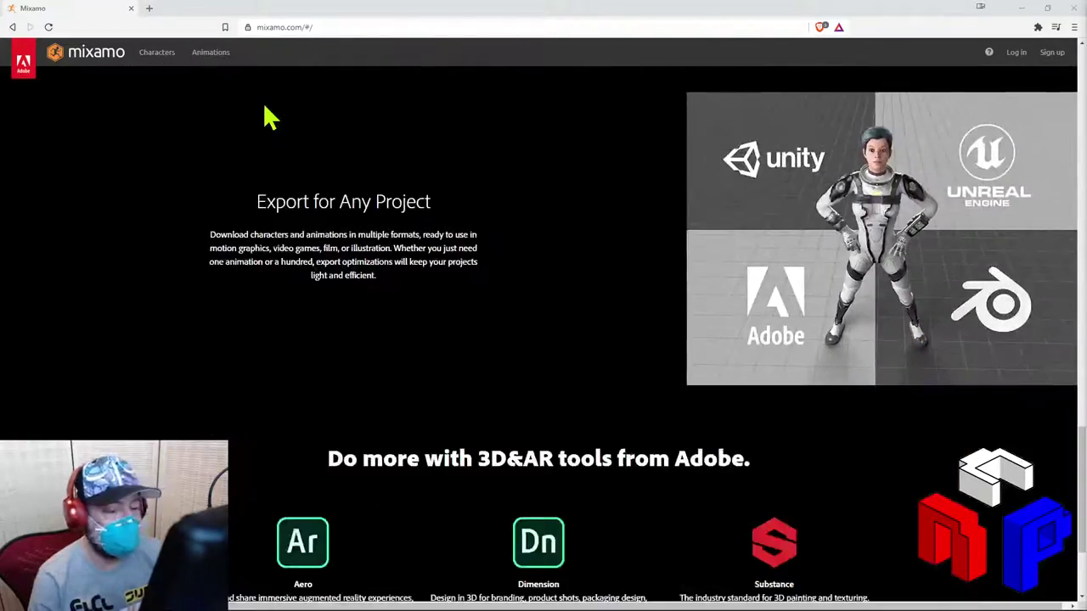
scroll(268, 113, up, 3)
scroll(268, 114, up, 9)
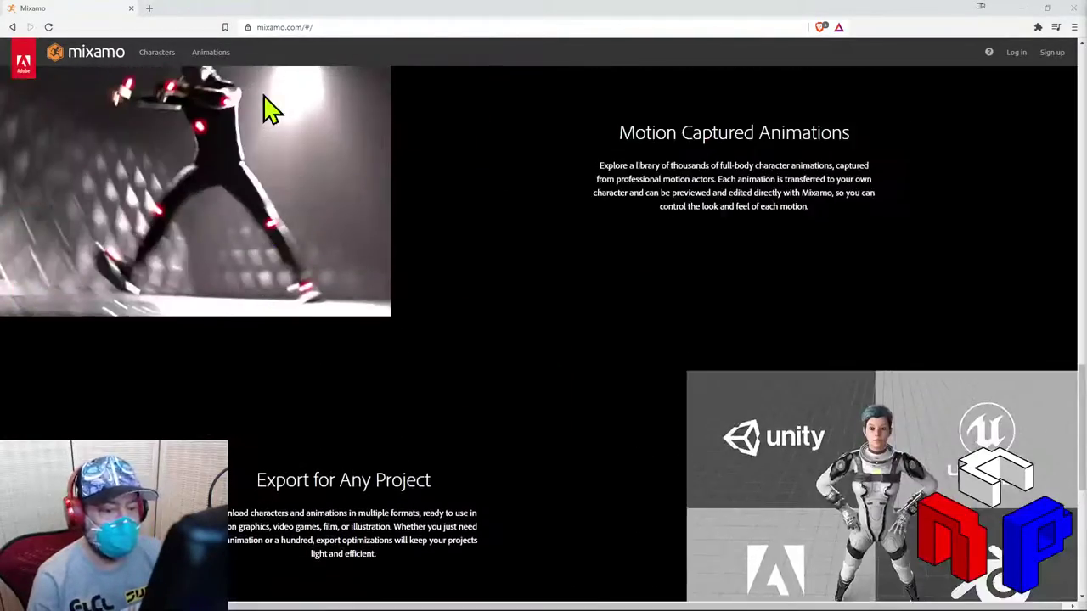
scroll(260, 111, up, 6)
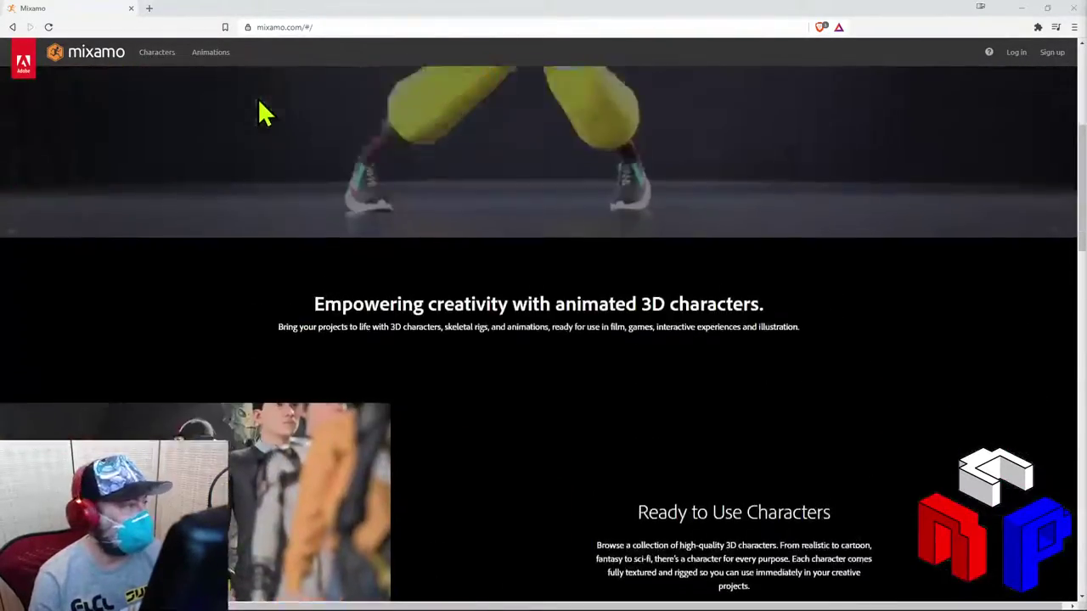
Step: Open Mixamo's character library and browse the available characters
click(155, 54)
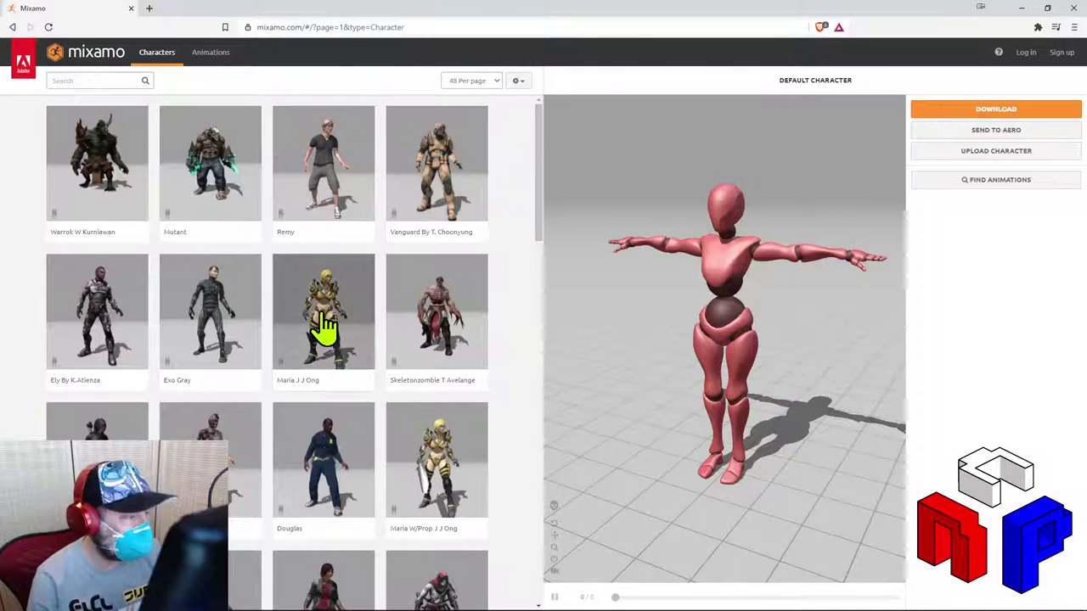
scroll(252, 351, down, 6)
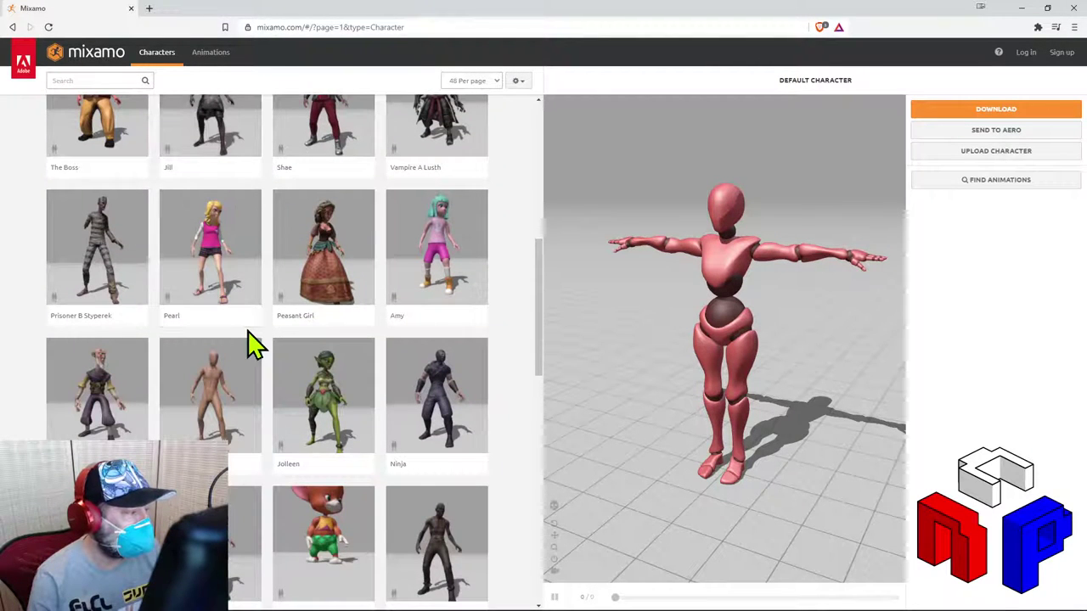
scroll(253, 345, down, 1)
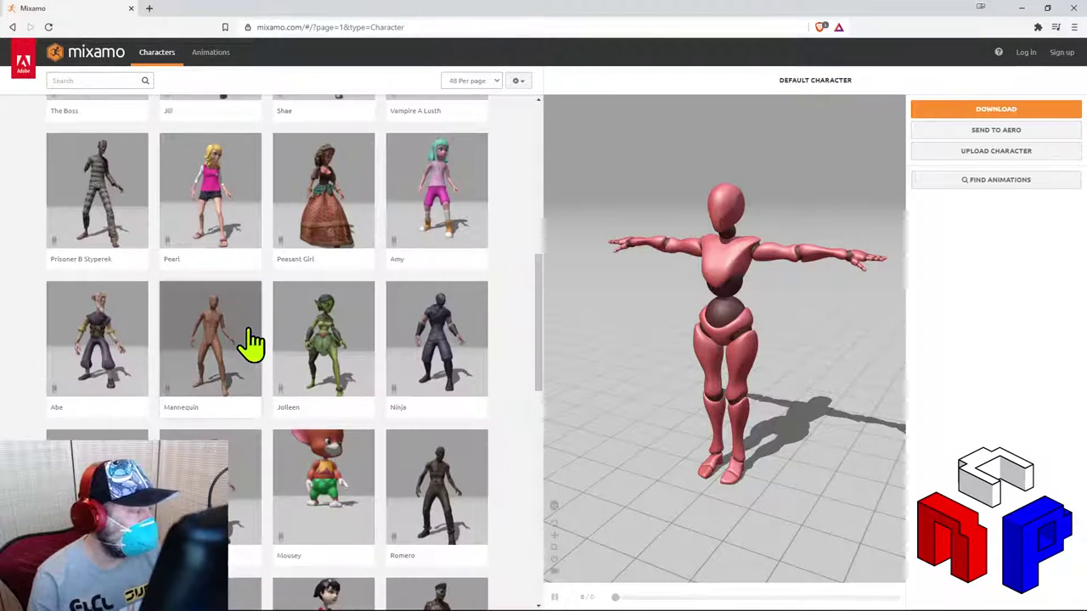
scroll(253, 342, down, 1)
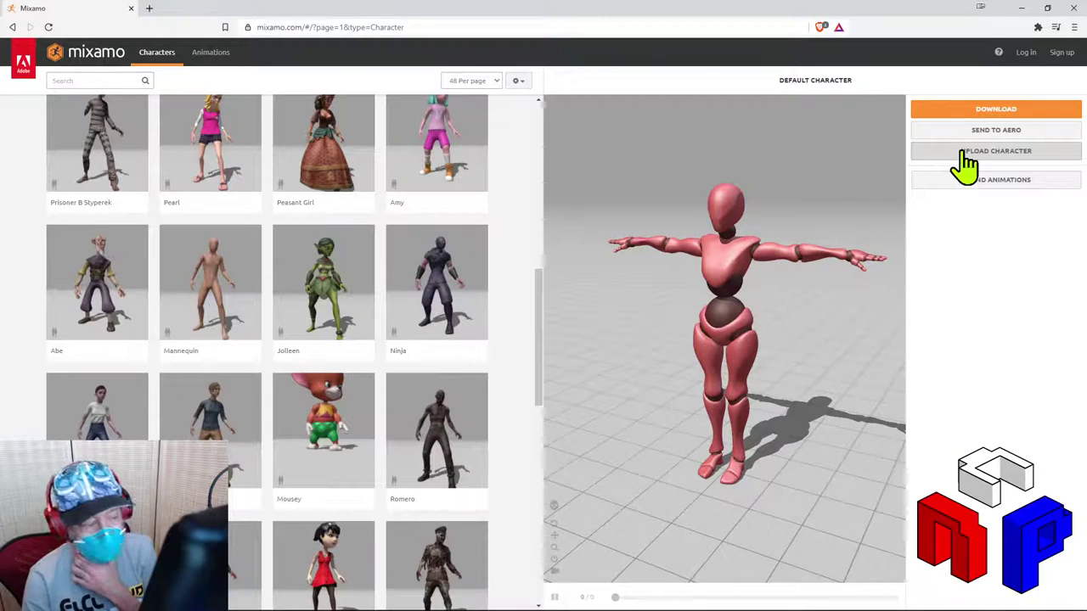
Step: Try to send the default character to Aero and dismiss the notice
click(999, 130)
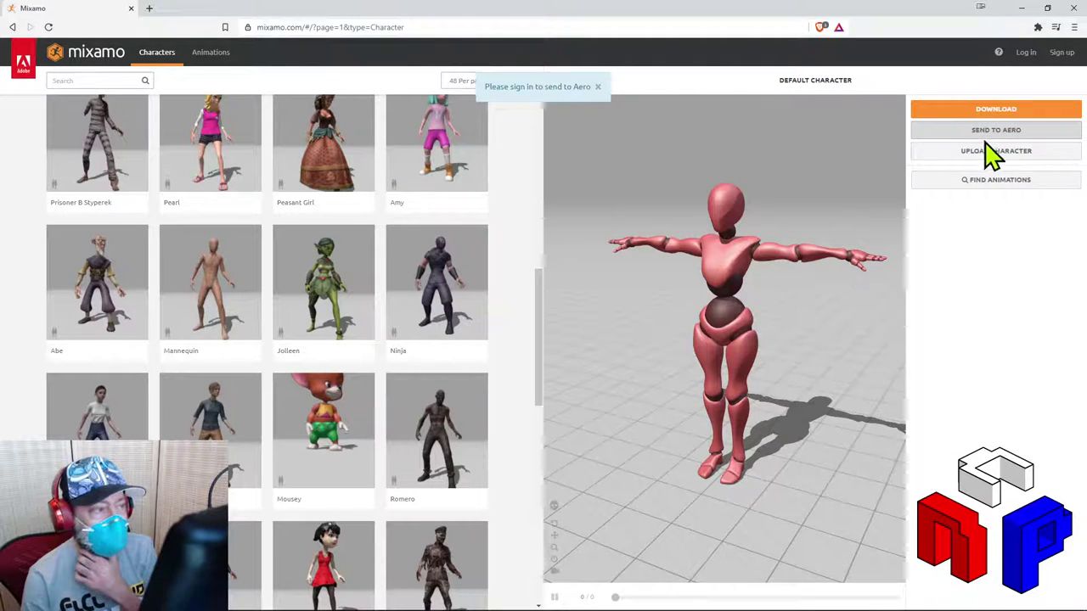
click(597, 88)
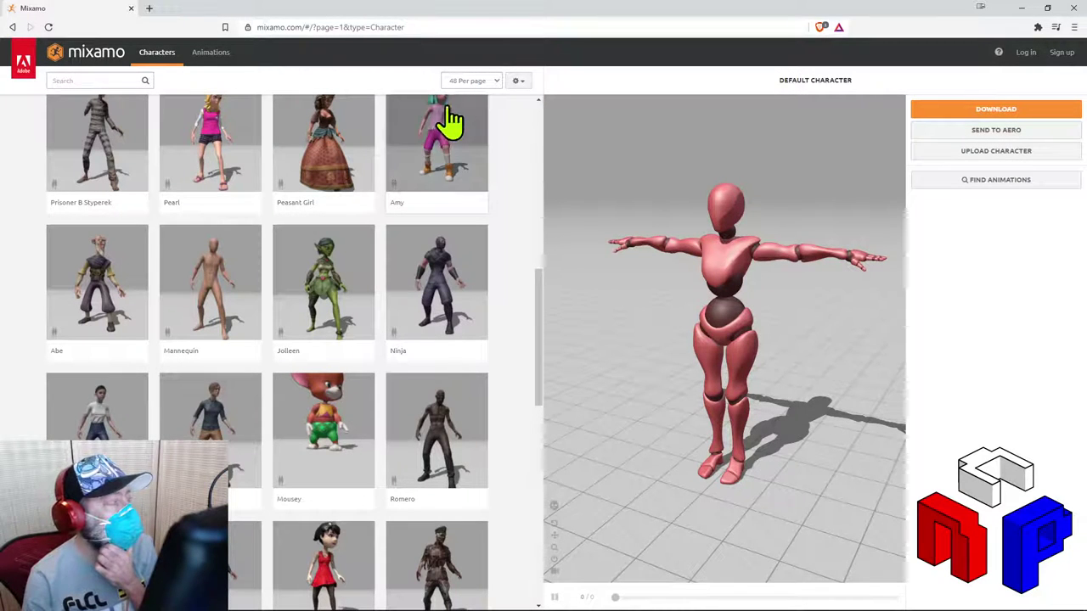
Step: Load the Ninja character into the preview and open the animations library for it
scroll(442, 213, down, 2)
scroll(441, 212, up, 1)
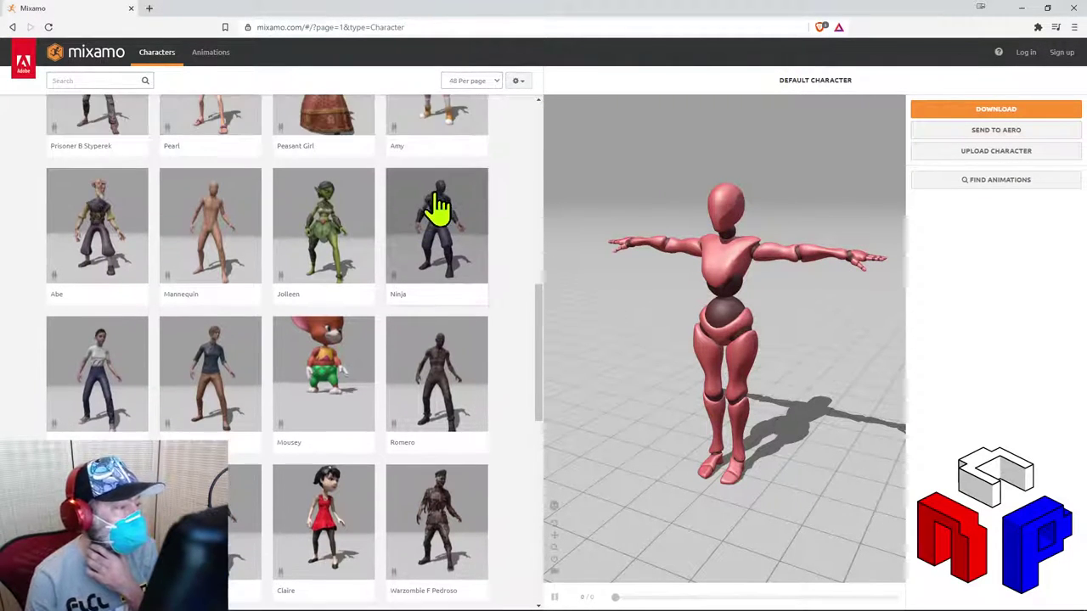
click(433, 216)
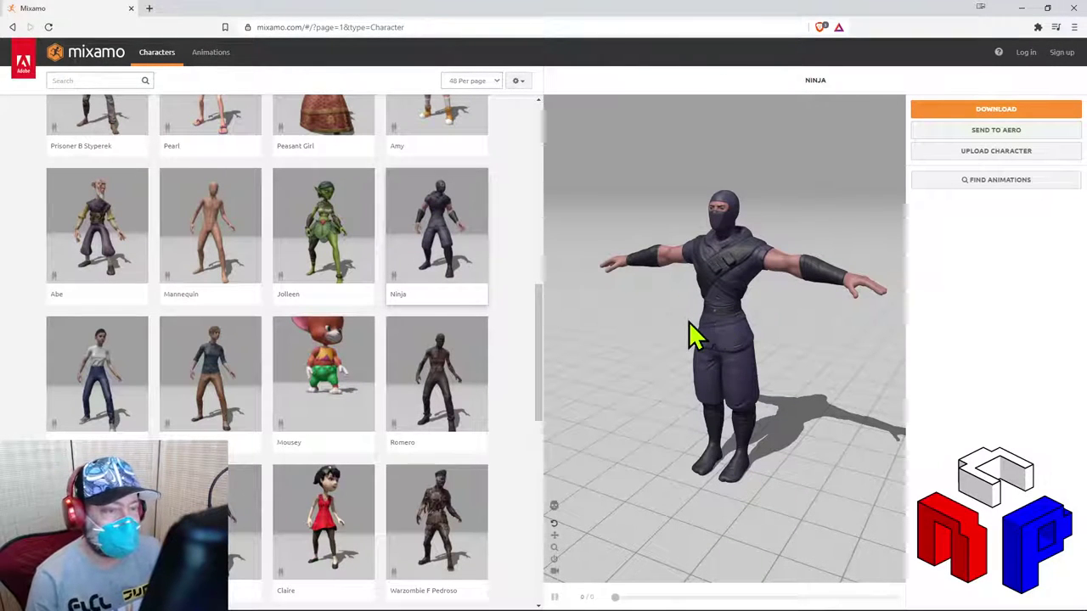
scroll(348, 316, up, 2)
scroll(348, 316, up, 5)
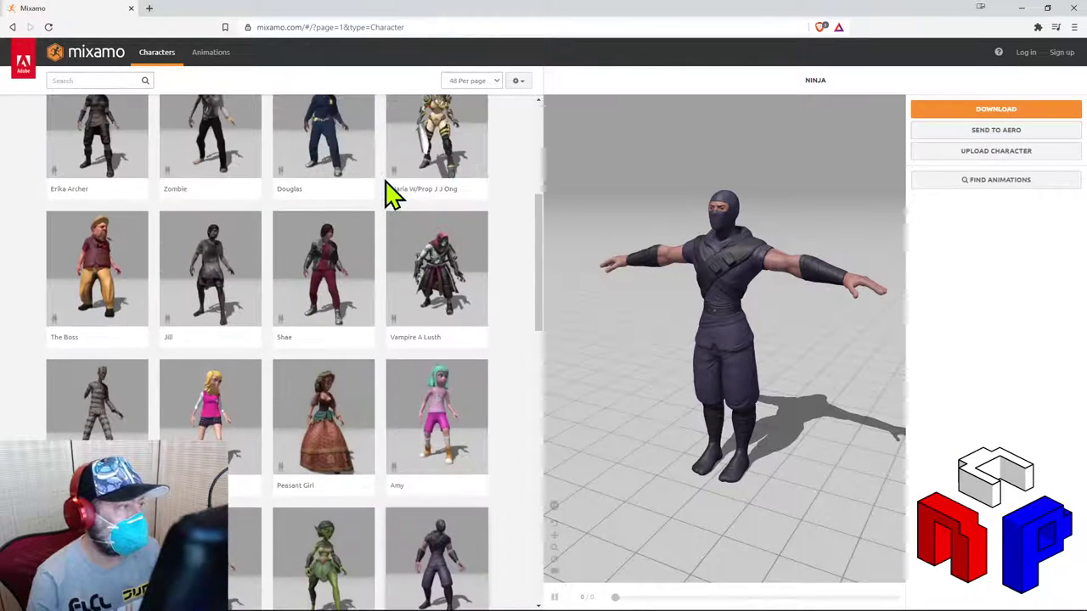
click(224, 56)
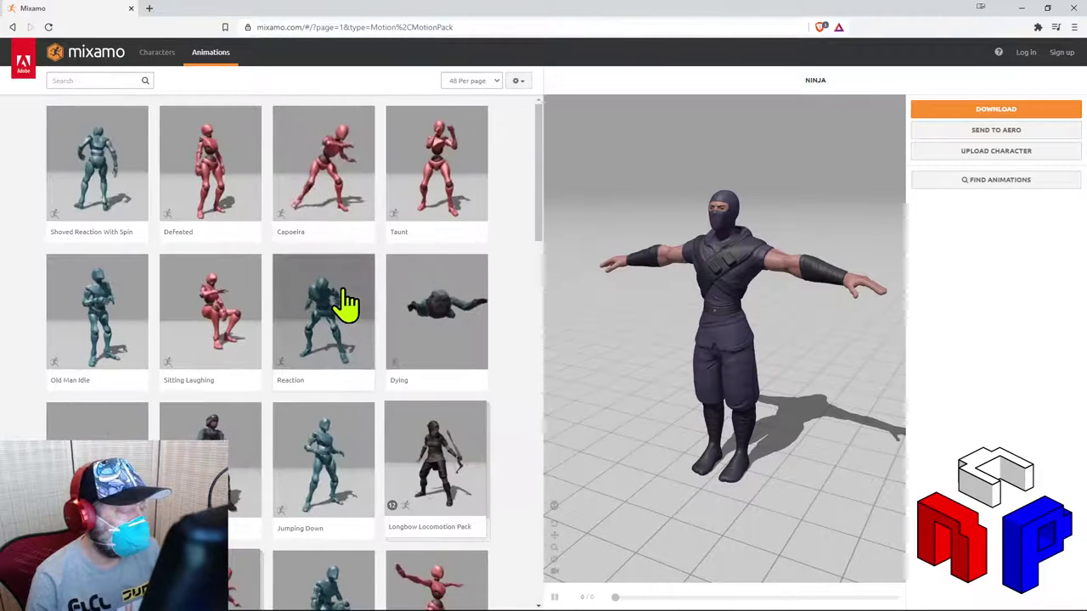
Step: Browse Mixamo's animation library for the ninja, from the single motions to the motion packs further down
scroll(347, 303, down, 2)
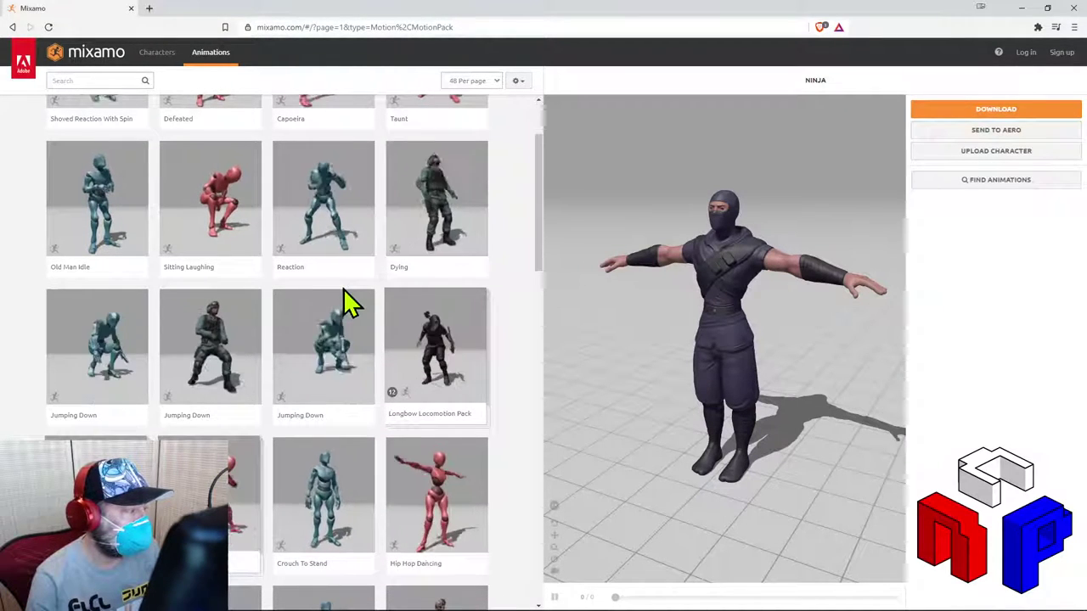
scroll(352, 303, up, 1)
scroll(352, 302, up, 1)
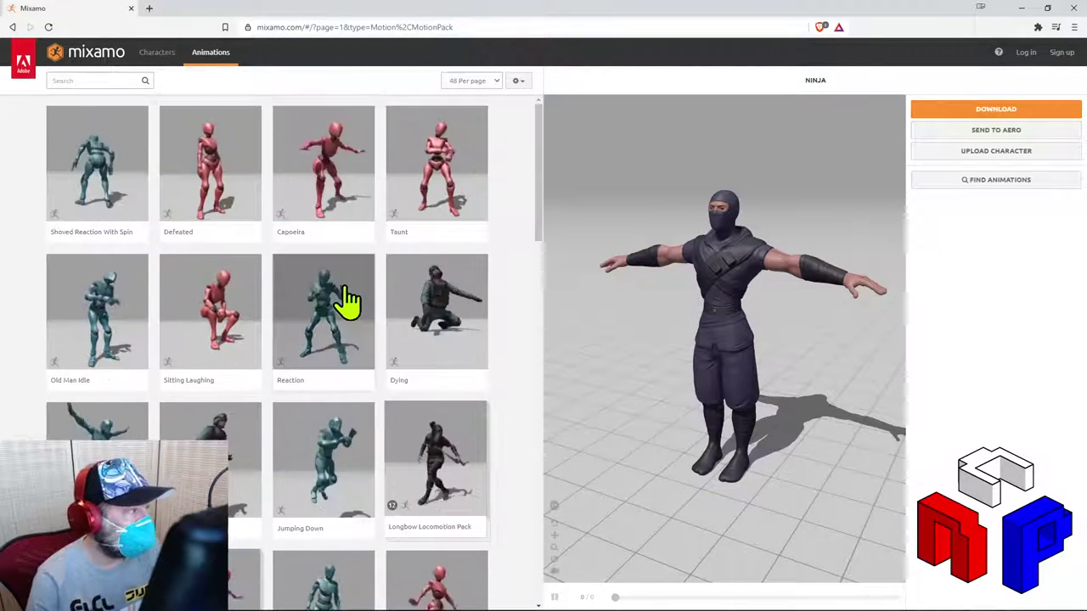
scroll(348, 301, down, 4)
scroll(348, 297, down, 5)
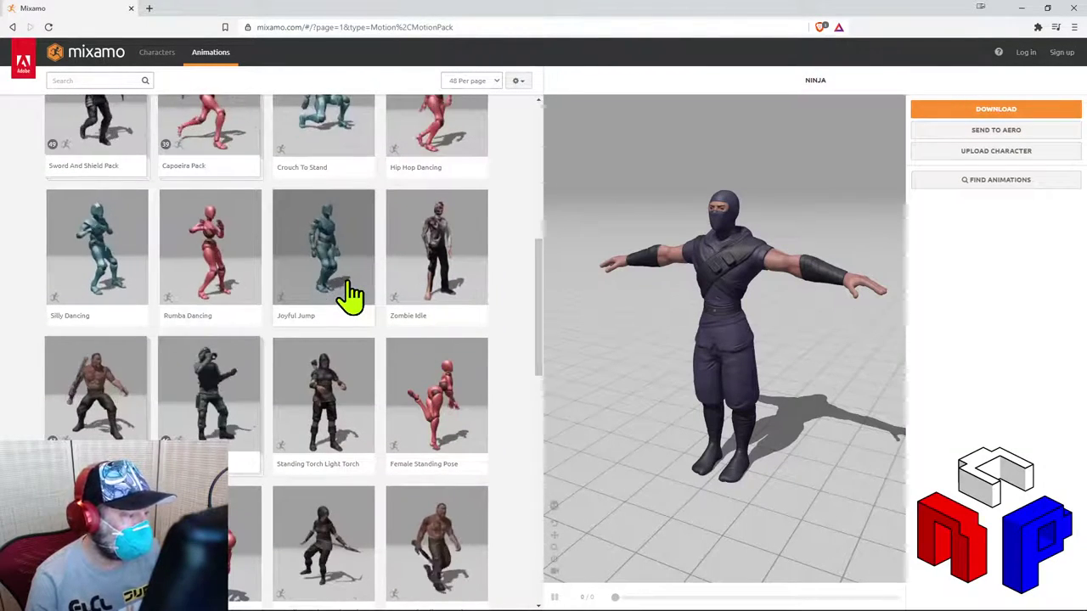
scroll(351, 292, down, 2)
scroll(350, 293, down, 4)
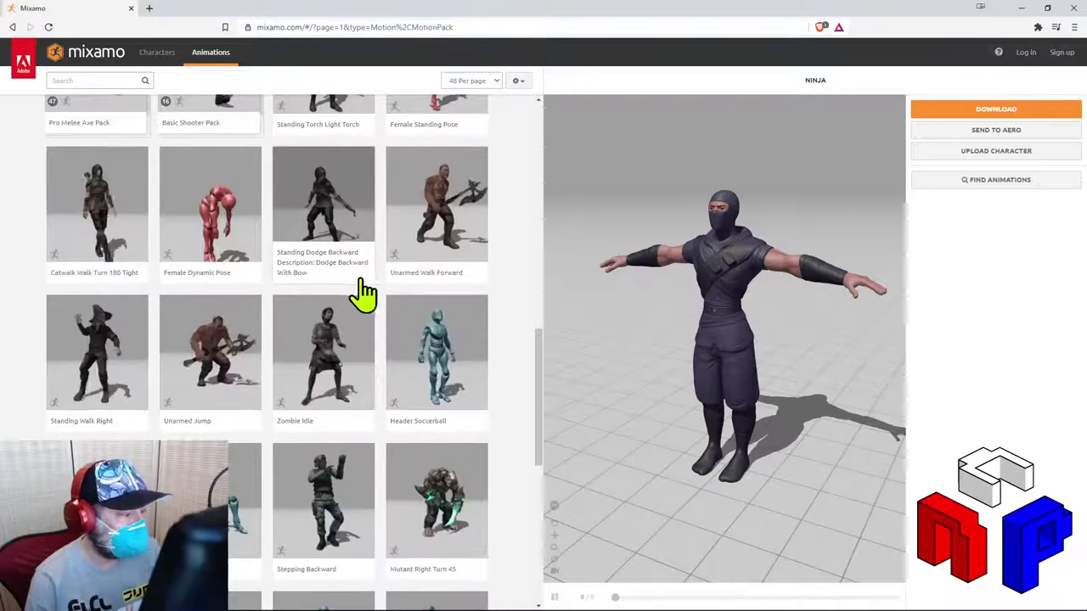
scroll(488, 339, down, 7)
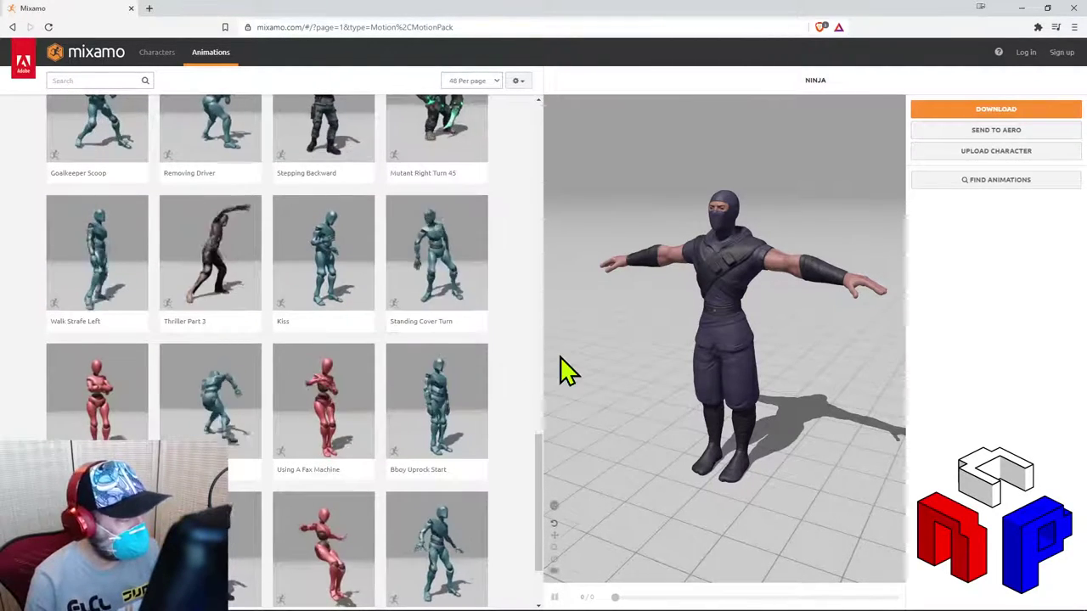
scroll(567, 366, down, 2)
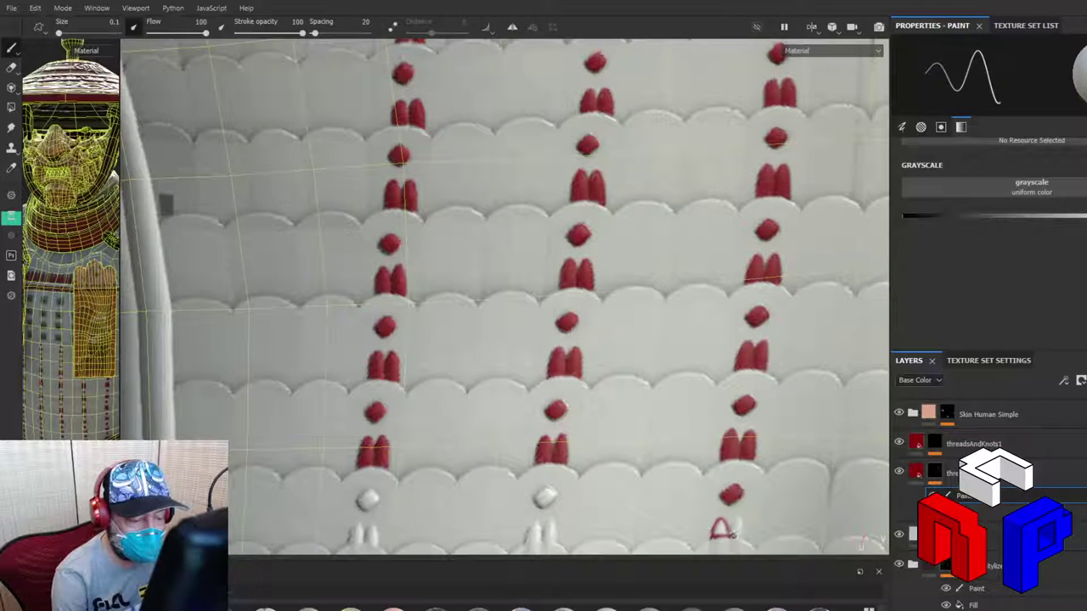
Step: Switch back to Substance 3D Painter and paint the thread pair below the third column's lowest red knot
mouse_move(740, 537)
mouse_down()
mouse_move(737, 516)
mouse_move(736, 528)
mouse_move(721, 519)
mouse_move(725, 532)
mouse_up()
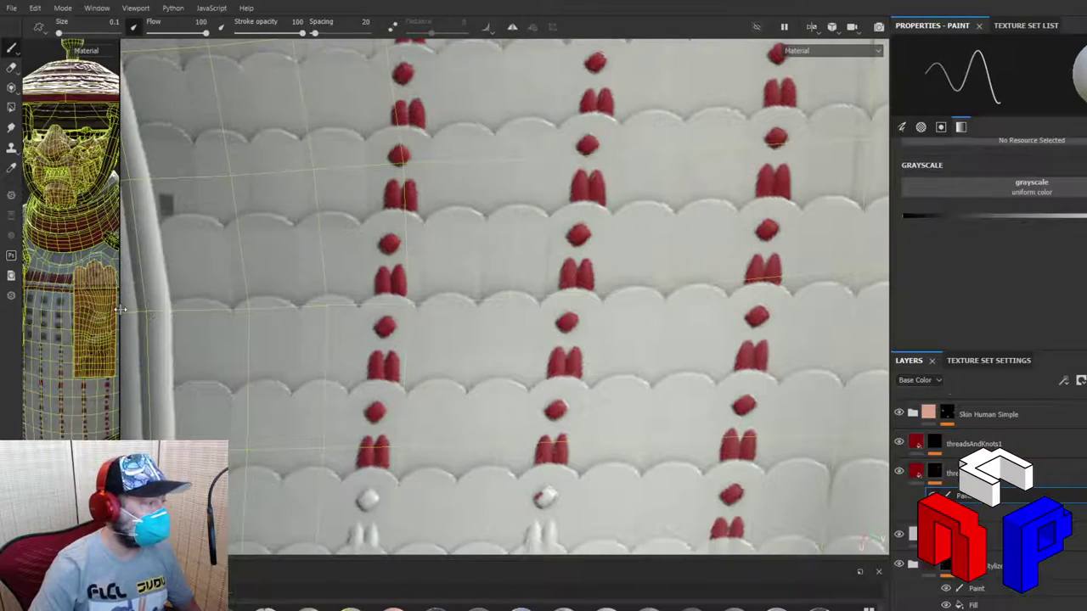
Step: Enlarge the 3D view, hide the white fill layer below the thread layers and turn off the model's wireframe
key(F1)
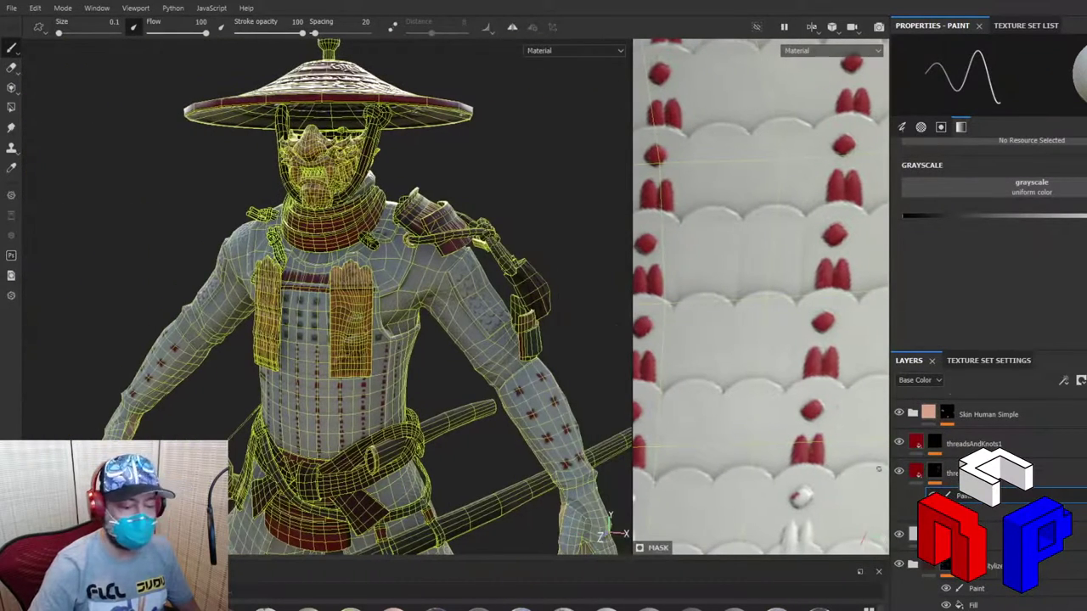
click(898, 534)
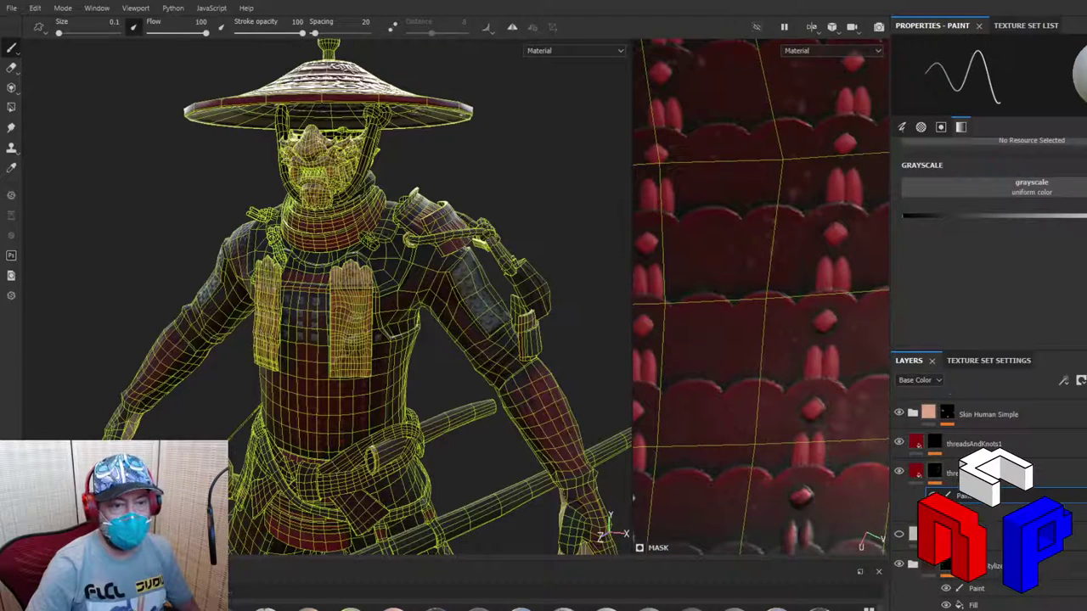
key(w)
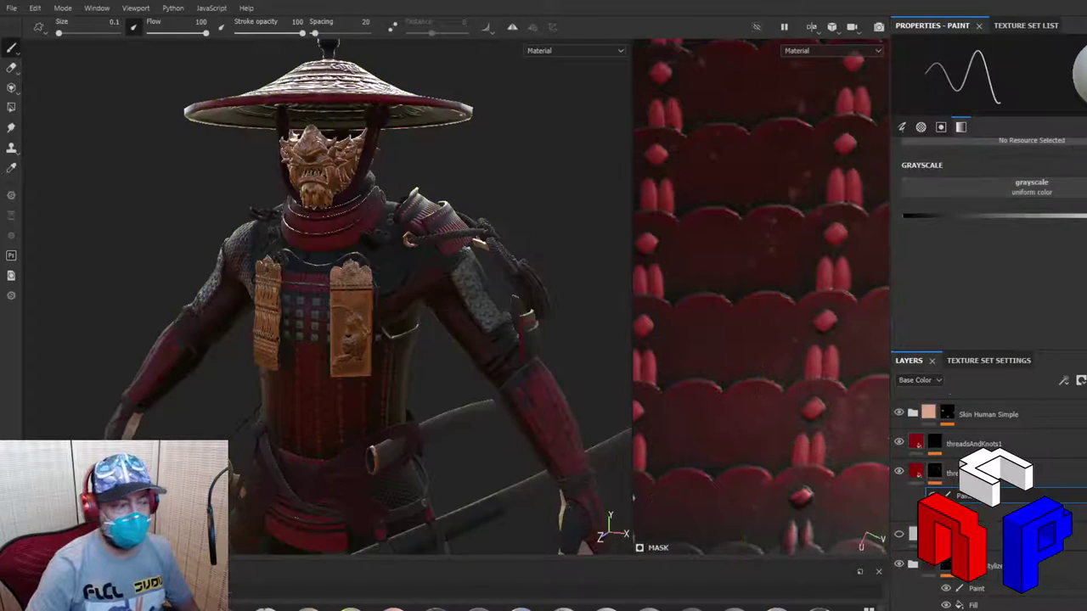
Step: Examine the textured samurai from several angles and distances, and show the white fill layer again
alt+drag(442, 144, 431, 200)
scroll(418, 163, down, 5)
scroll(429, 201, up, 2)
scroll(475, 211, up, 2)
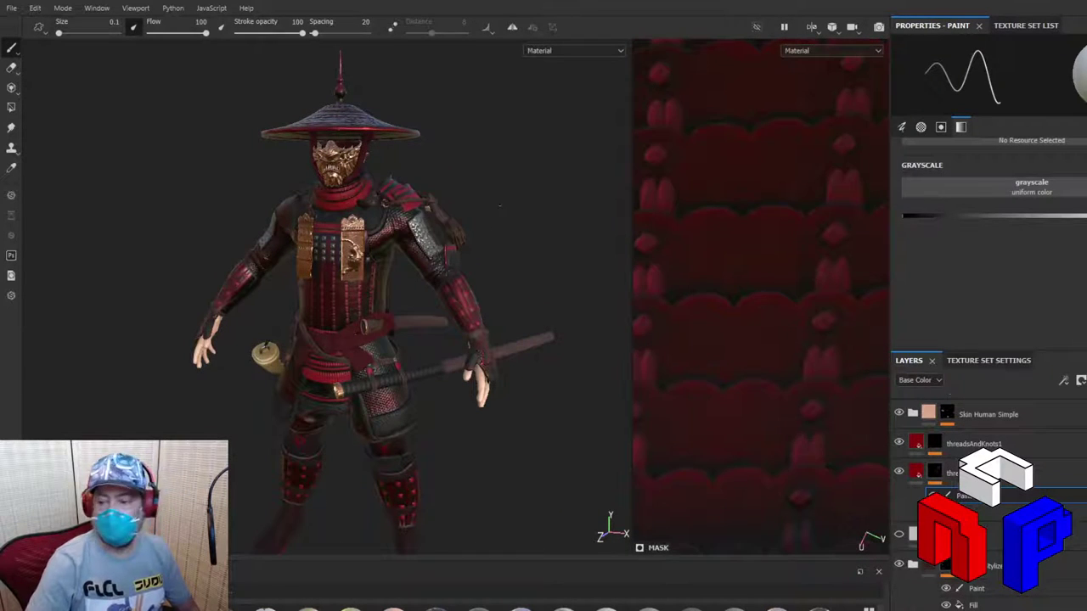
alt+drag(496, 202, 476, 225)
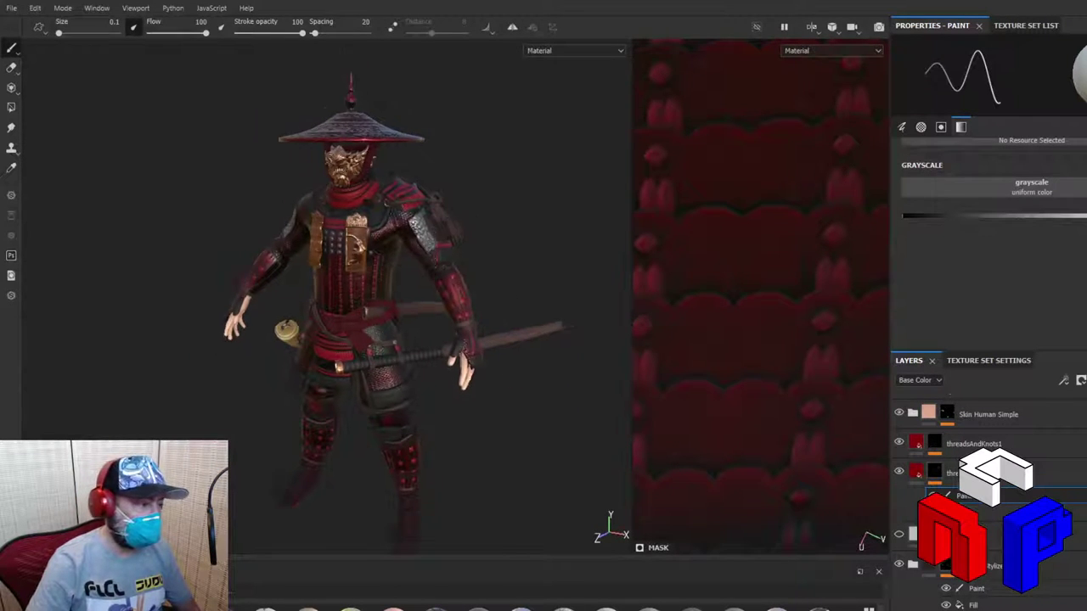
scroll(442, 259, up, 4)
alt+middle_drag(460, 238, 497, 318)
scroll(497, 319, down, 2)
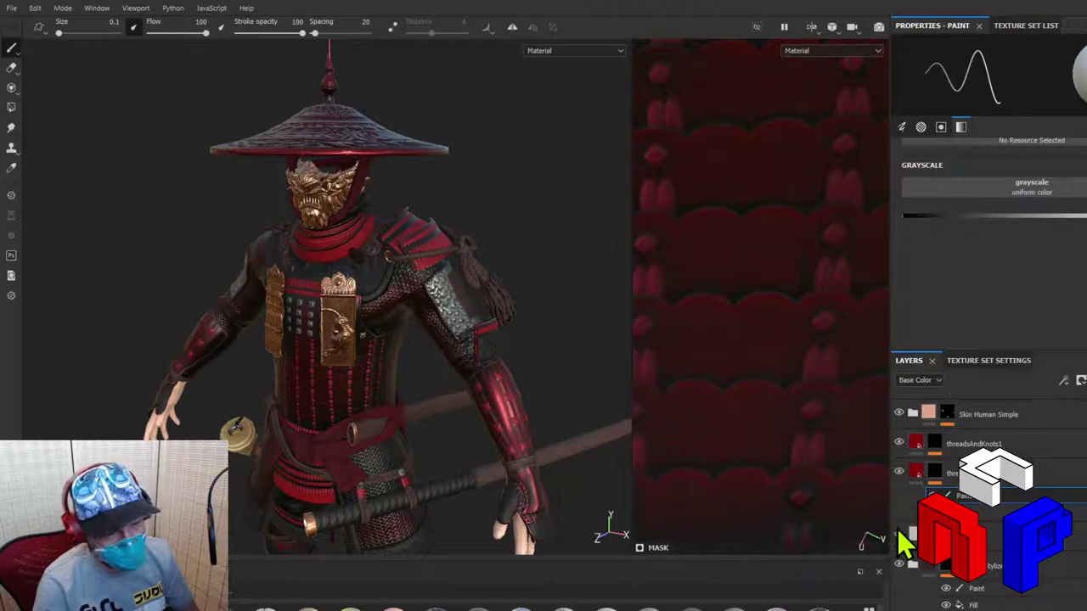
click(898, 535)
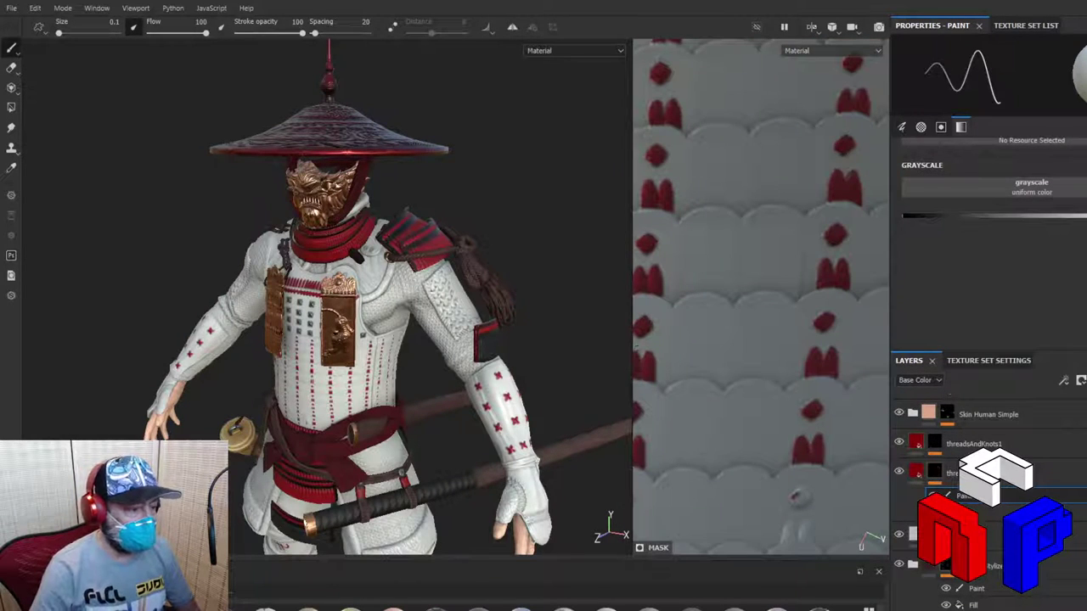
Step: Enlarge the UV view and paint the knots and thread pairs of the first unpainted row red in the first and second columns
drag(632, 348, 360, 311)
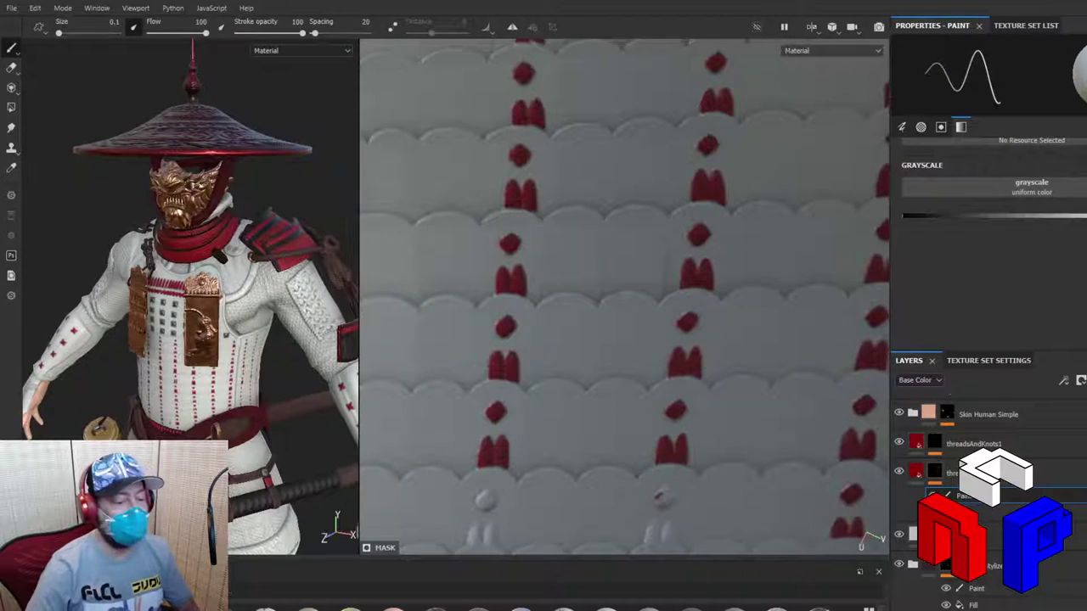
alt+right_drag(773, 305, 521, 267)
alt+middle_drag(820, 355, 688, 330)
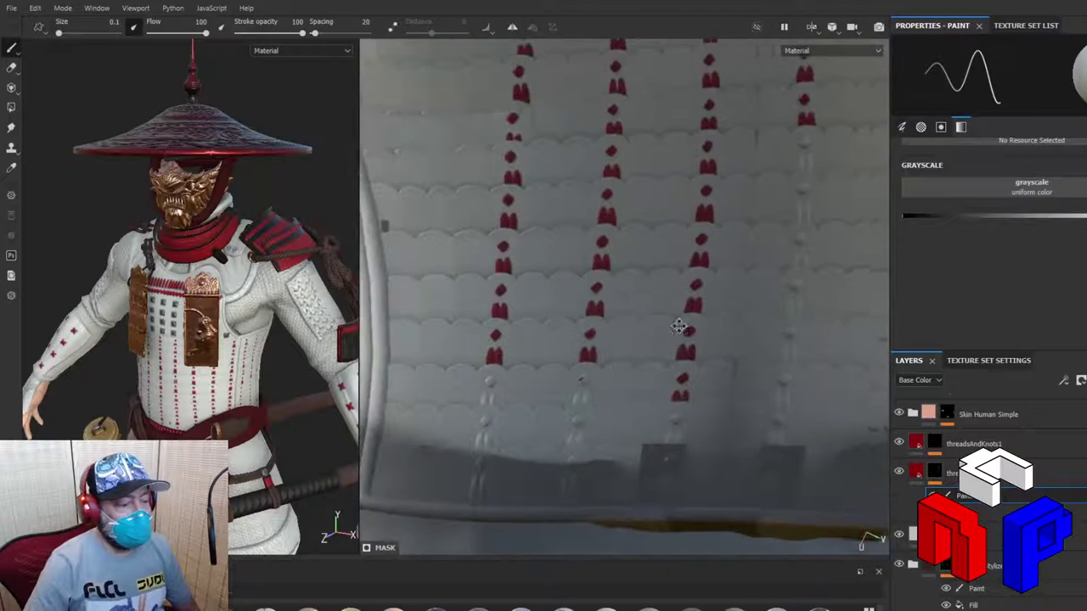
alt+right_drag(689, 330, 760, 342)
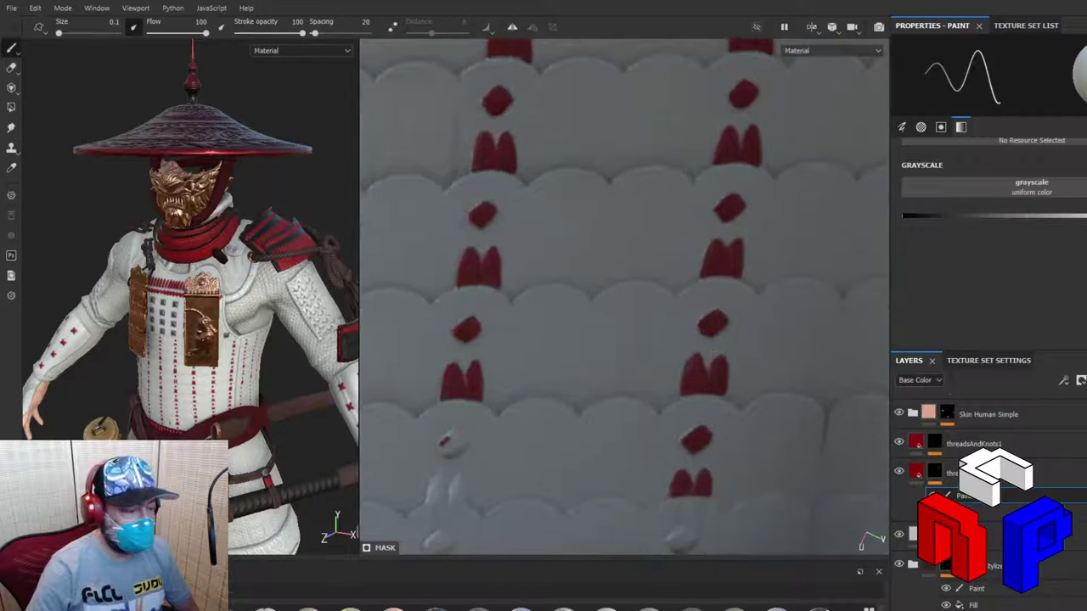
alt+middle_drag(712, 356, 849, 281)
alt+right_drag(849, 281, 832, 294)
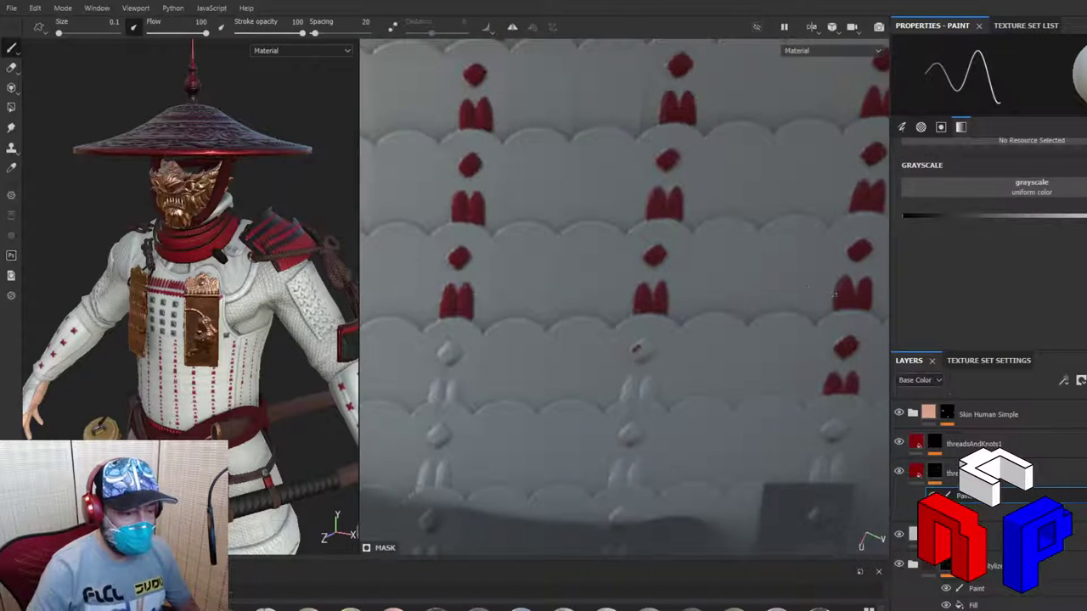
alt+drag(835, 294, 768, 170)
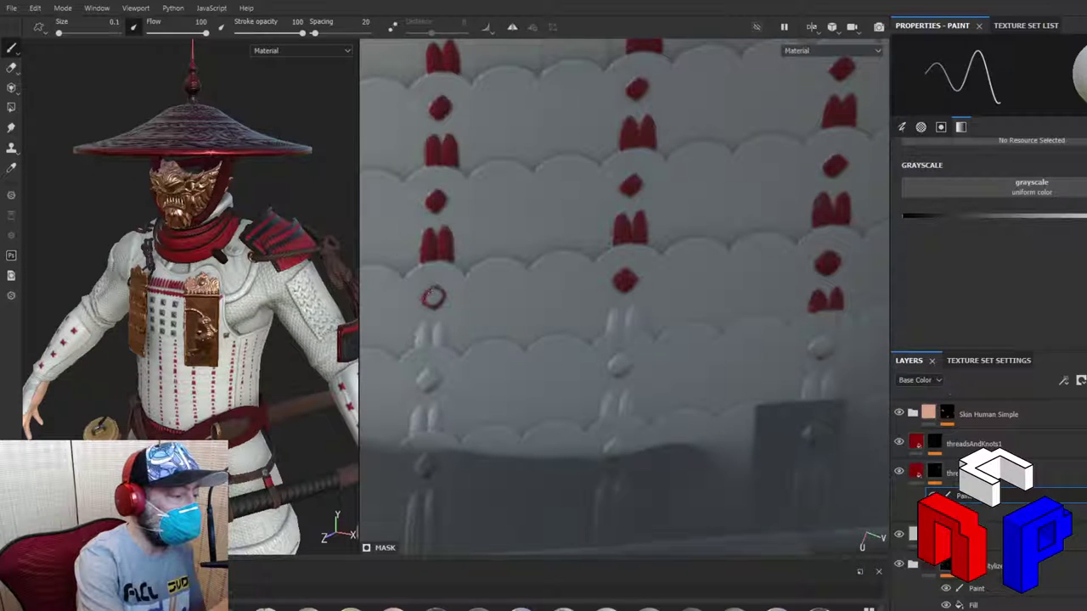
click(433, 296)
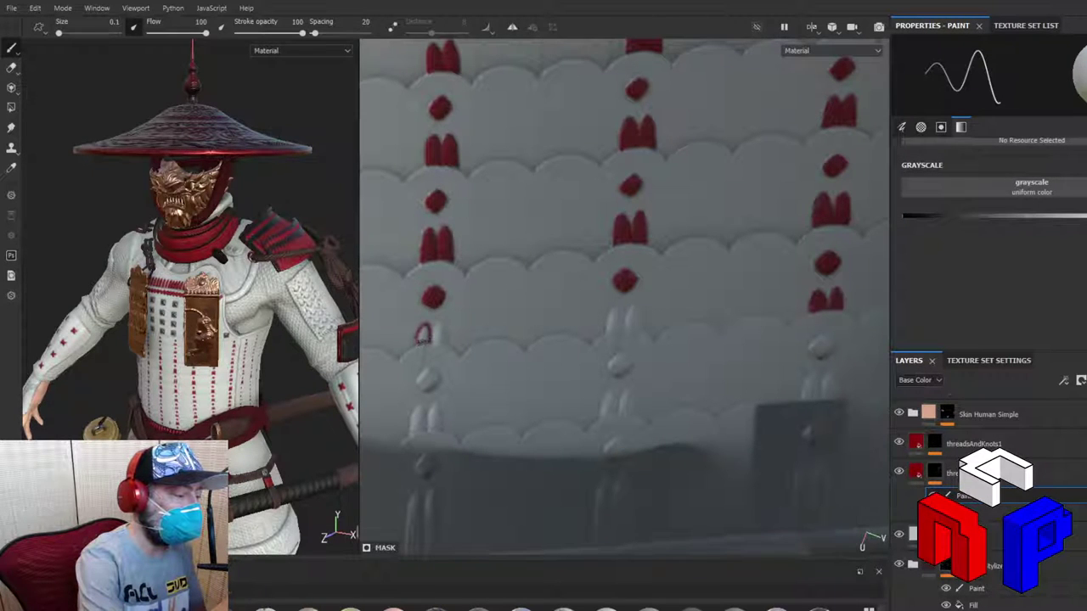
drag(421, 339, 429, 339)
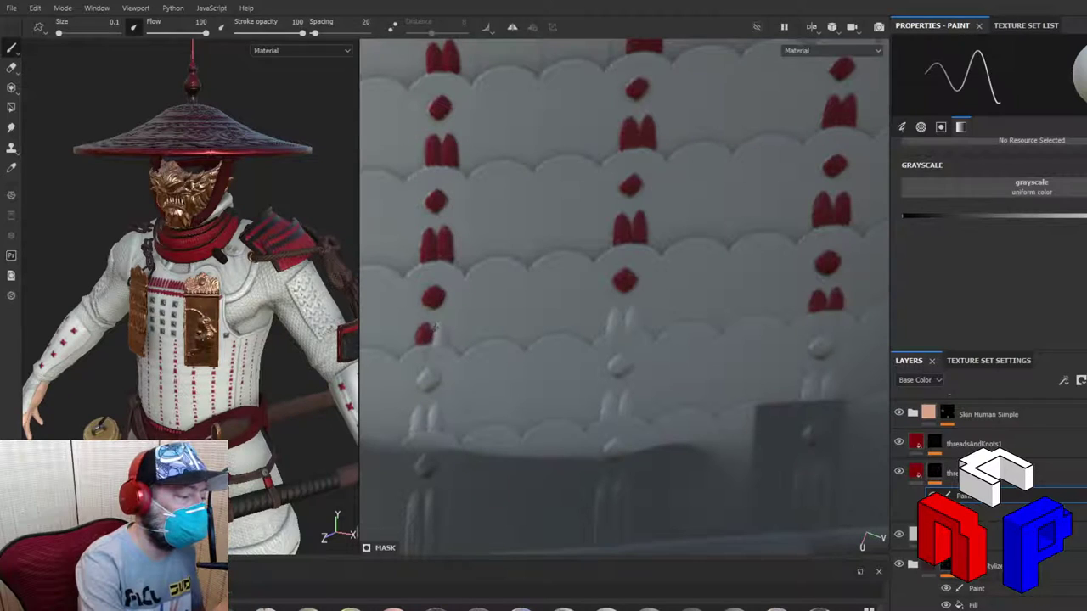
drag(438, 326, 442, 340)
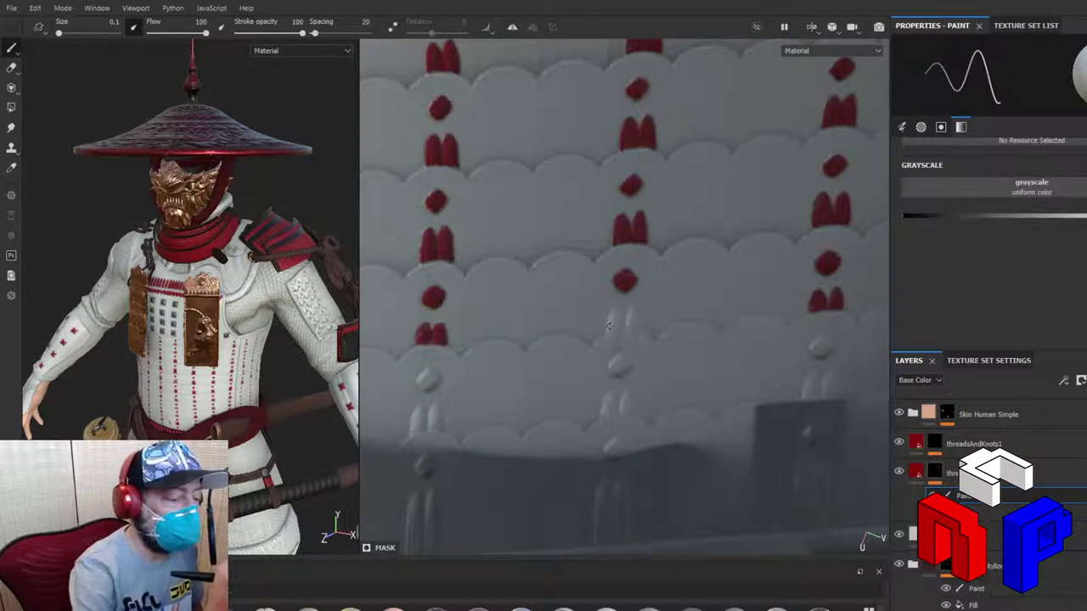
mouse_move(608, 327)
mouse_down()
mouse_move(620, 309)
mouse_move(614, 330)
mouse_move(619, 319)
mouse_up()
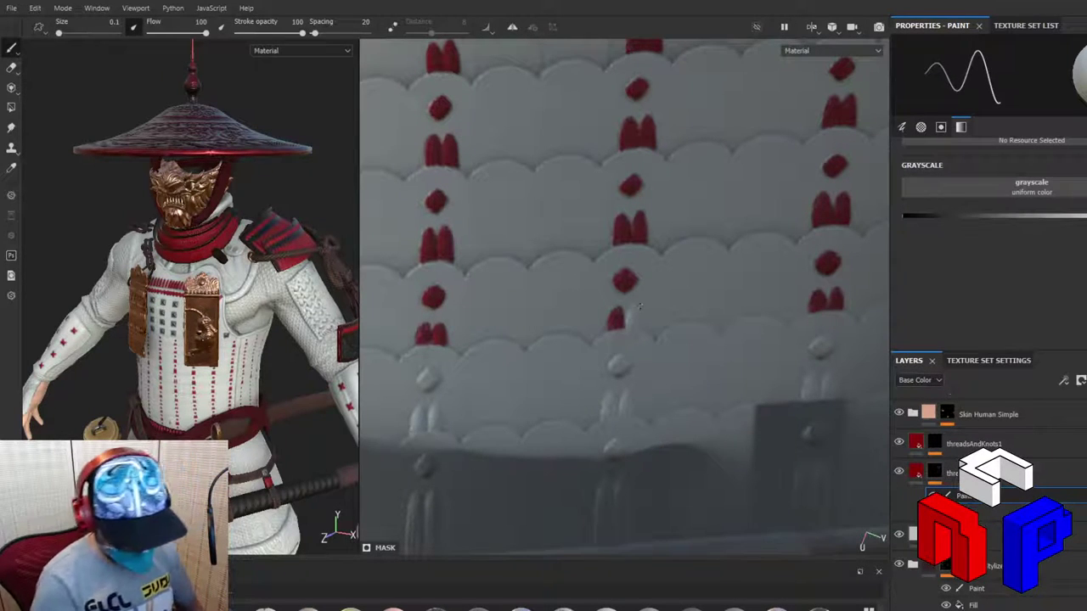
shift+right_drag(629, 314, 654, 310)
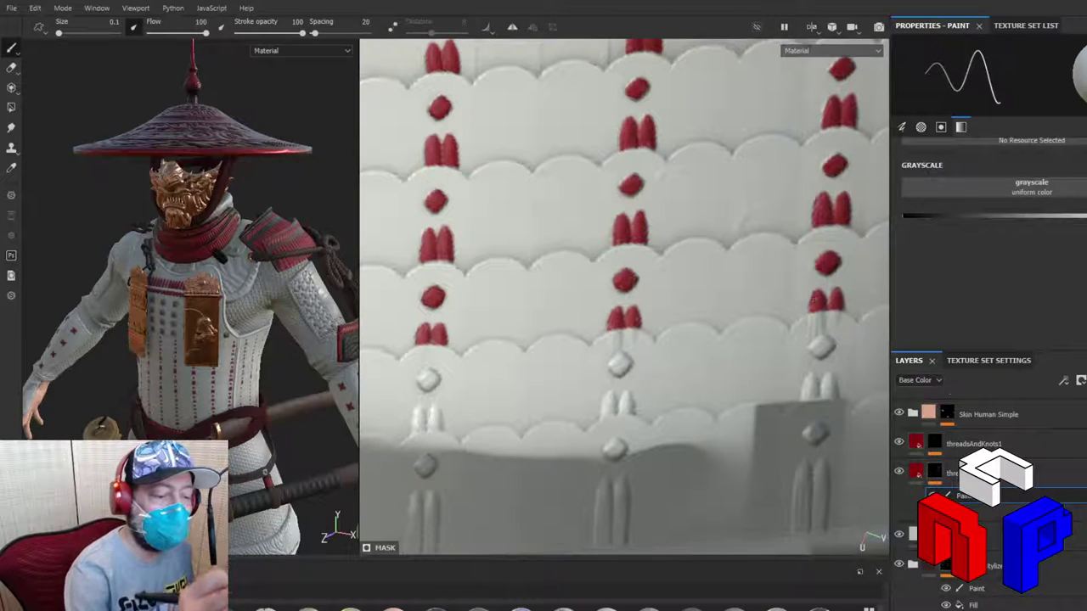
Step: Paint the third column's next knot red and outline the thread pair below it
mouse_move(813, 344)
mouse_down()
mouse_move(827, 339)
mouse_move(817, 351)
mouse_up()
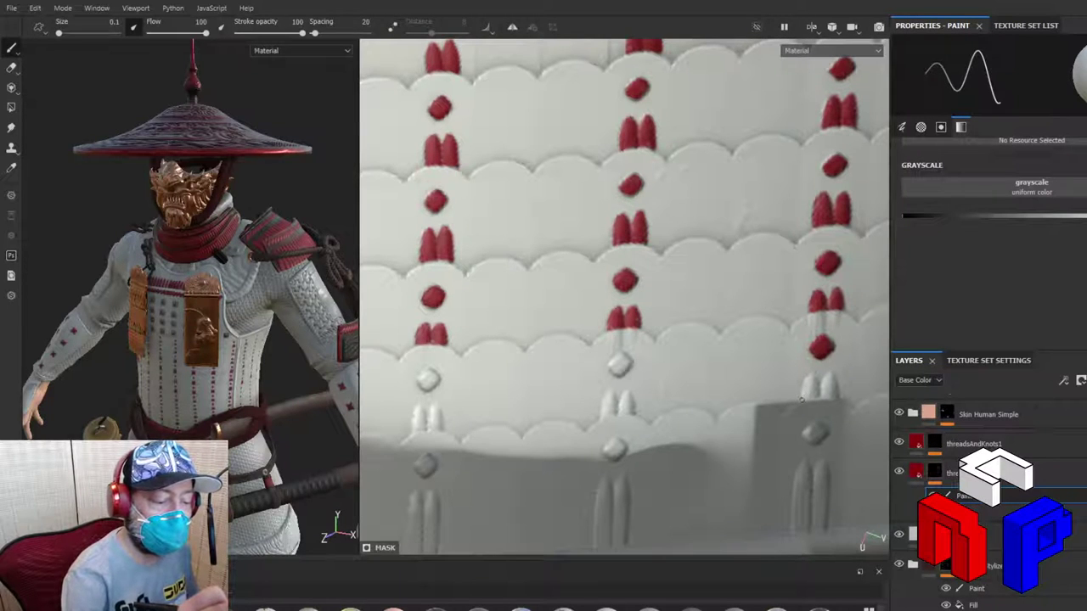
mouse_move(802, 399)
mouse_down()
mouse_move(811, 374)
mouse_move(818, 391)
mouse_move(832, 372)
mouse_move(836, 398)
mouse_move(812, 396)
mouse_move(832, 396)
mouse_move(814, 398)
mouse_move(811, 370)
mouse_up()
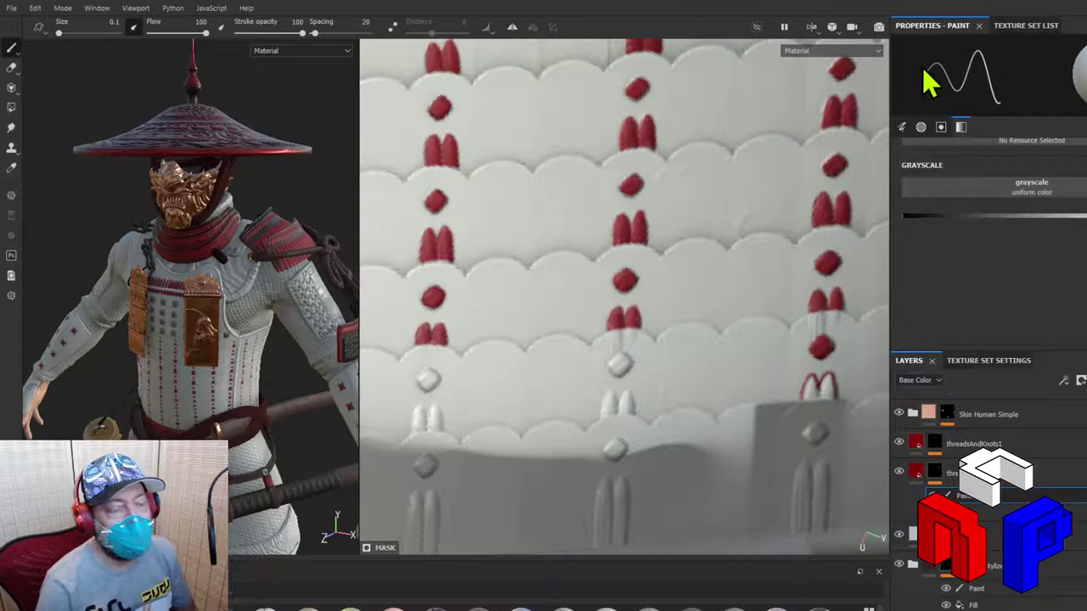
Step: Open the texture set list and toggle the core texture set's visibility several times, ending with it hidden
click(1017, 31)
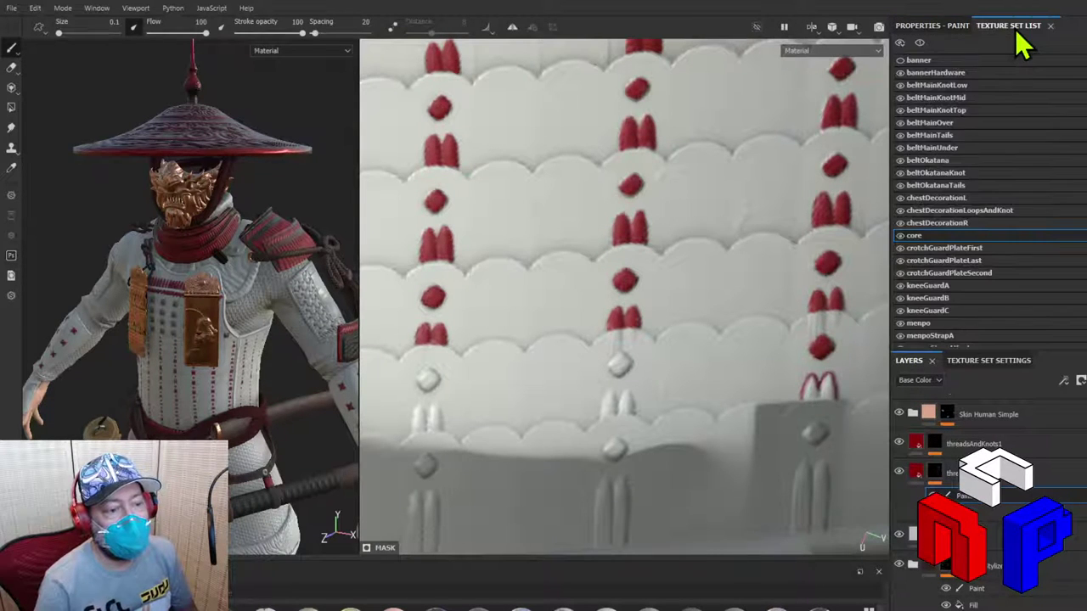
click(900, 235)
click(901, 236)
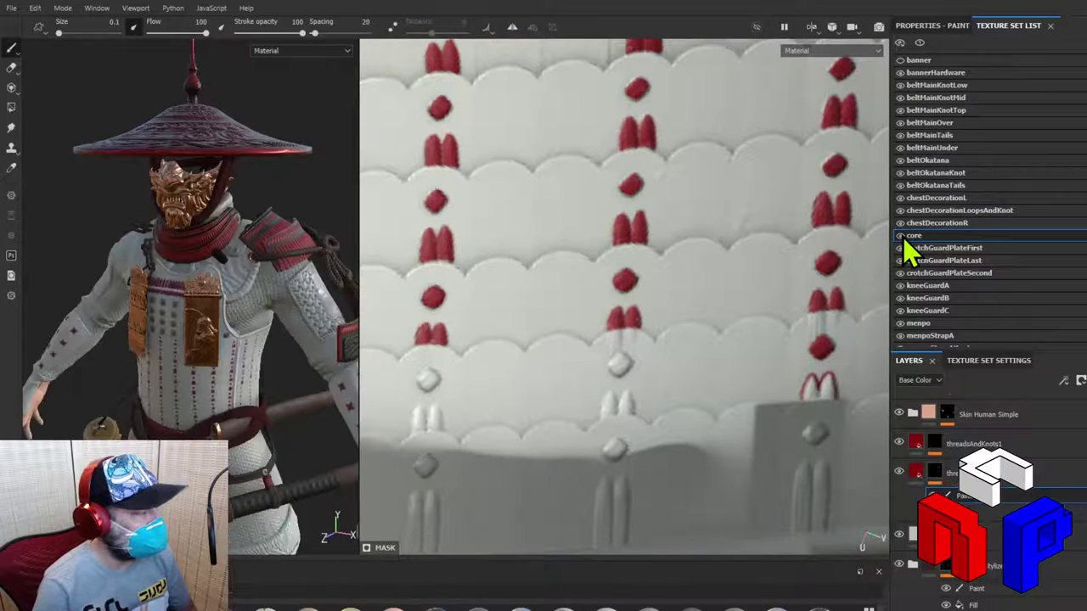
click(902, 236)
click(902, 236)
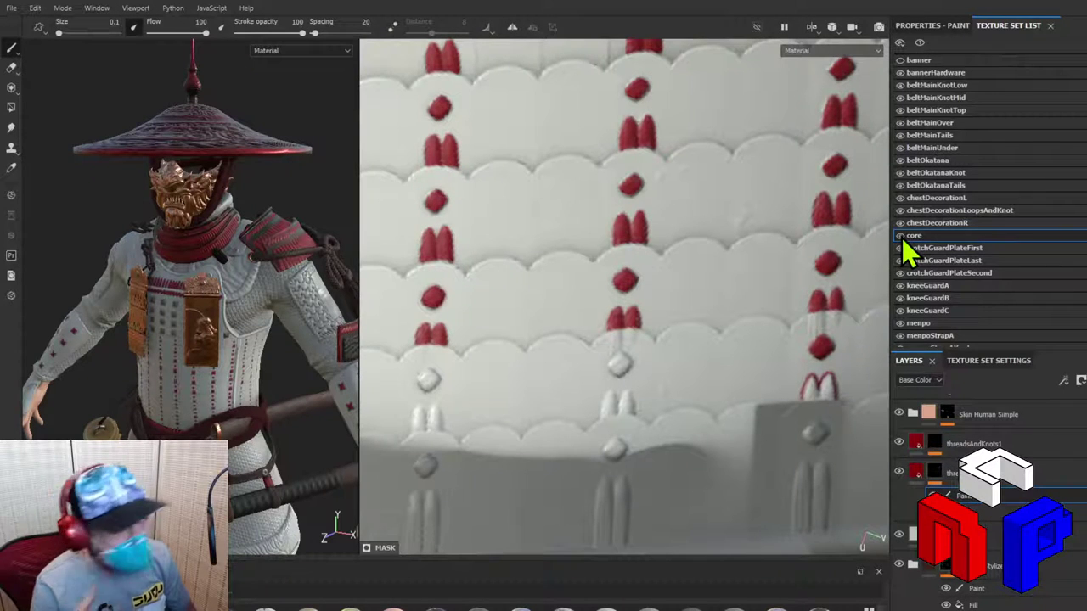
click(901, 237)
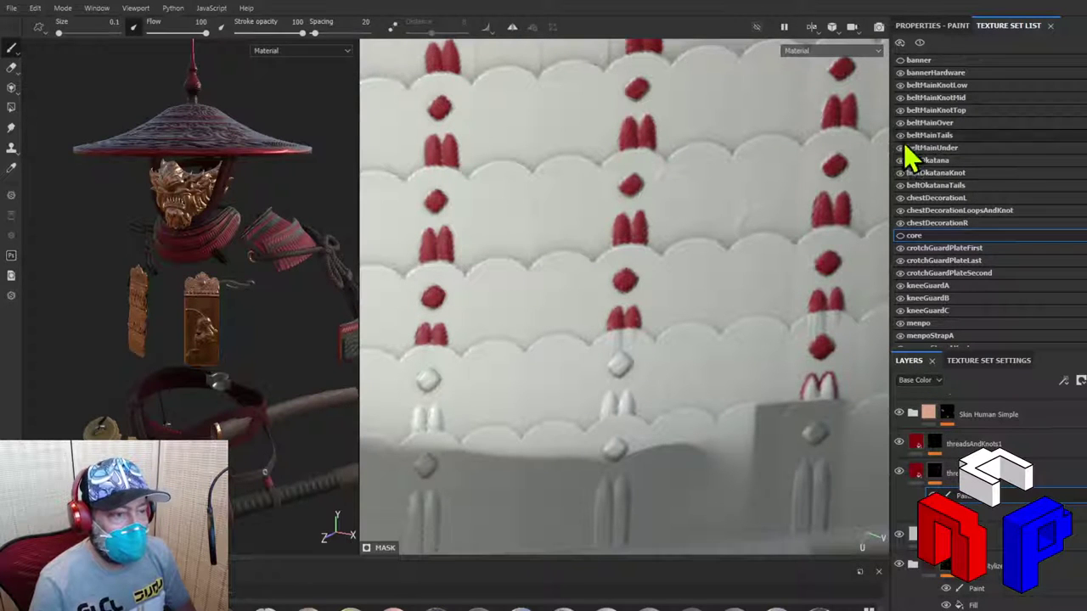
Step: Hide the chestDecorationL, chestDecorationLoopsAndKnot and chestDecorationR texture sets, and show chestDecorationL and chestDecorationR again
click(900, 198)
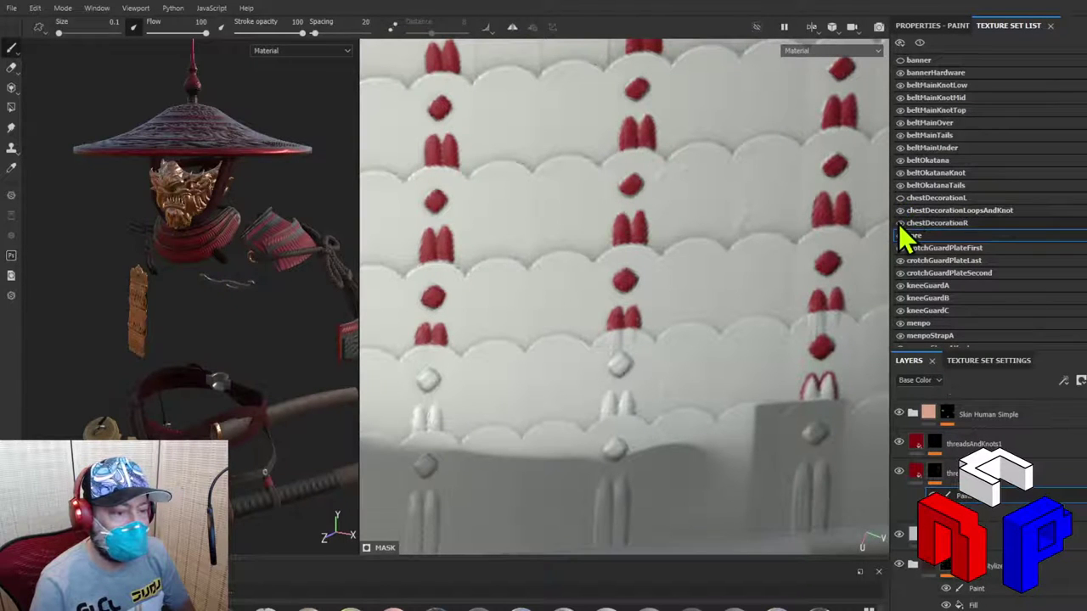
click(900, 210)
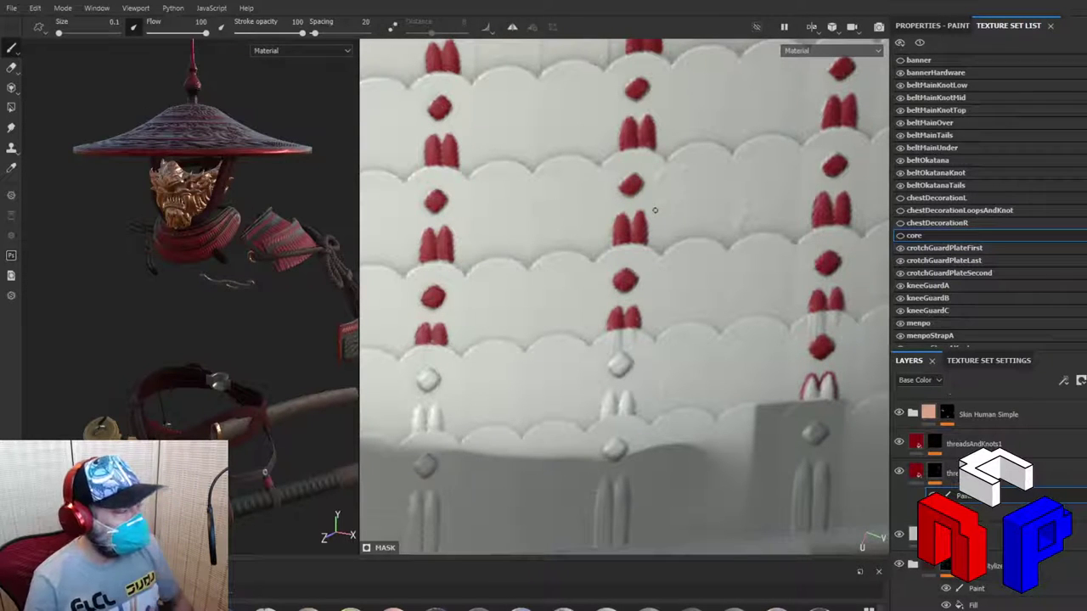
click(900, 198)
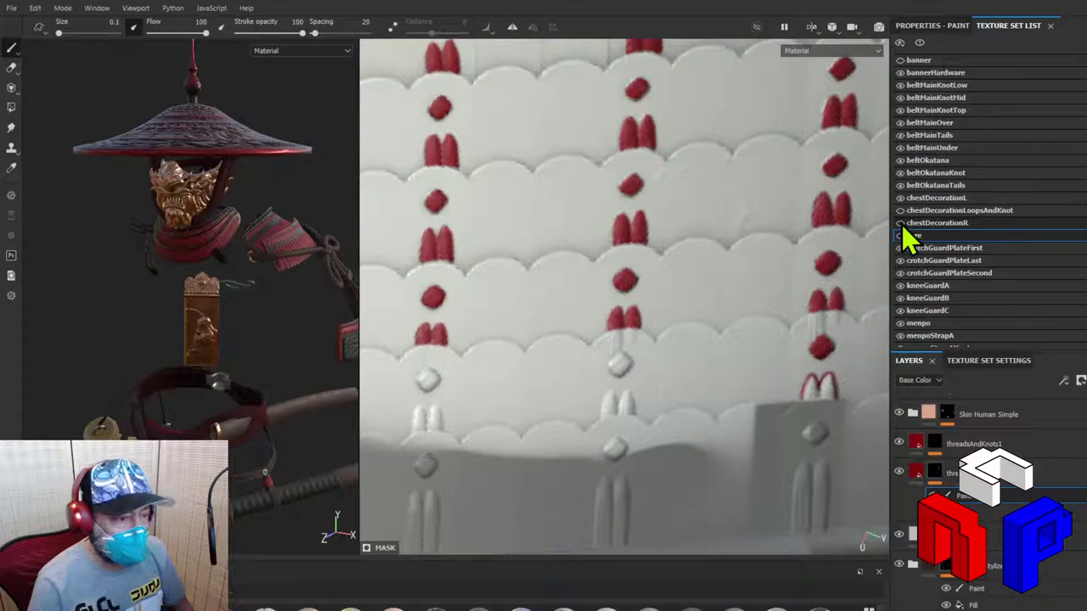
click(900, 223)
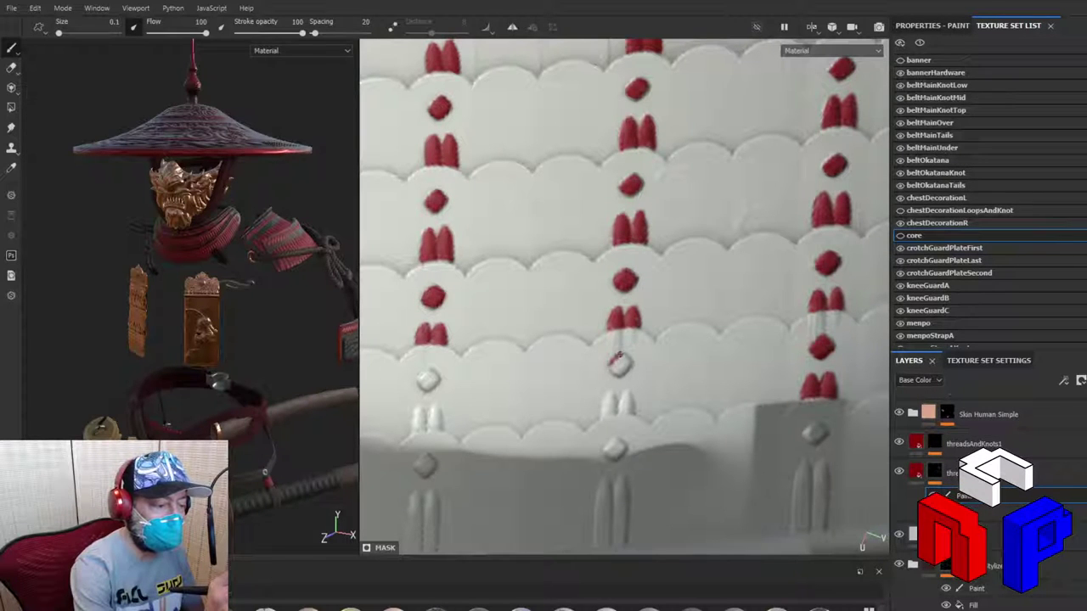
Step: Paint the middle column's unpainted knot and the thread pair below it red, in the row above the bottom one
mouse_move(623, 357)
mouse_down()
mouse_move(629, 364)
mouse_move(619, 363)
mouse_up()
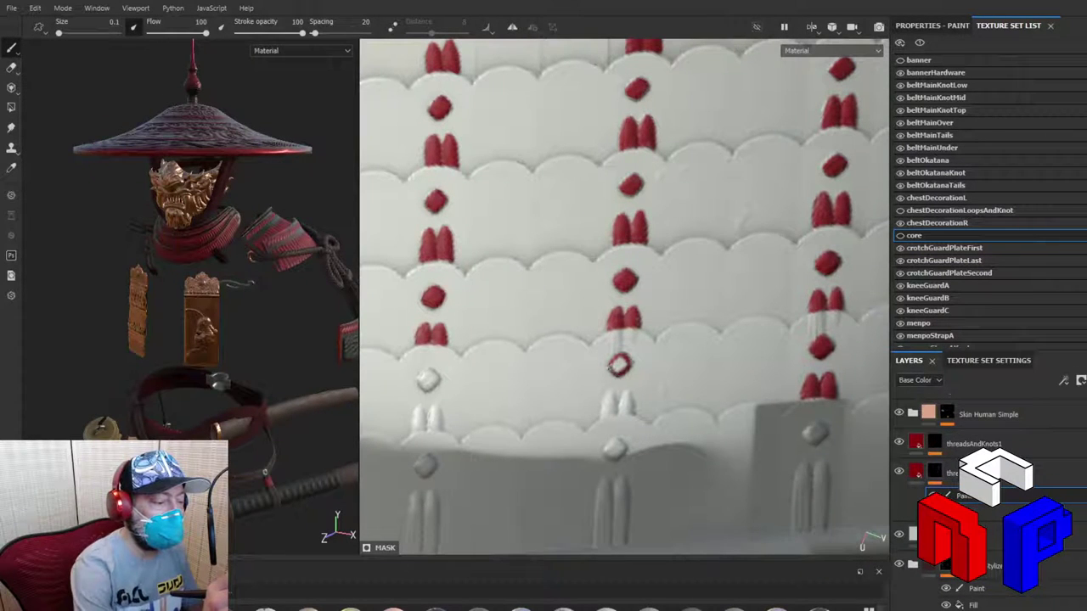
drag(609, 364, 620, 365)
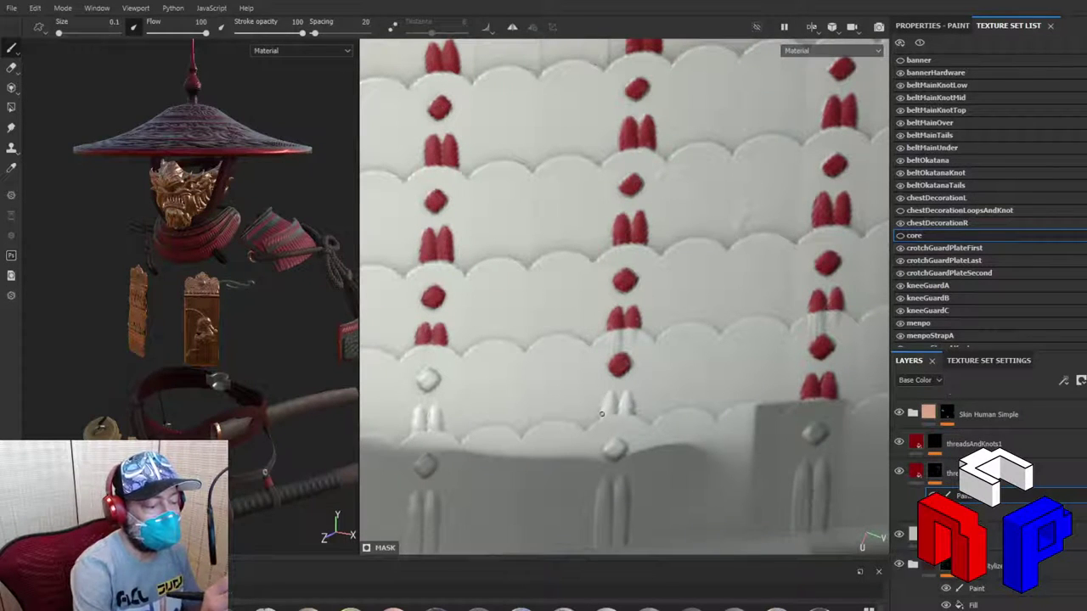
mouse_move(601, 408)
mouse_down()
mouse_move(608, 394)
mouse_move(621, 406)
mouse_move(627, 391)
mouse_move(631, 402)
mouse_move(603, 413)
mouse_move(631, 413)
mouse_move(608, 401)
mouse_move(629, 404)
mouse_up()
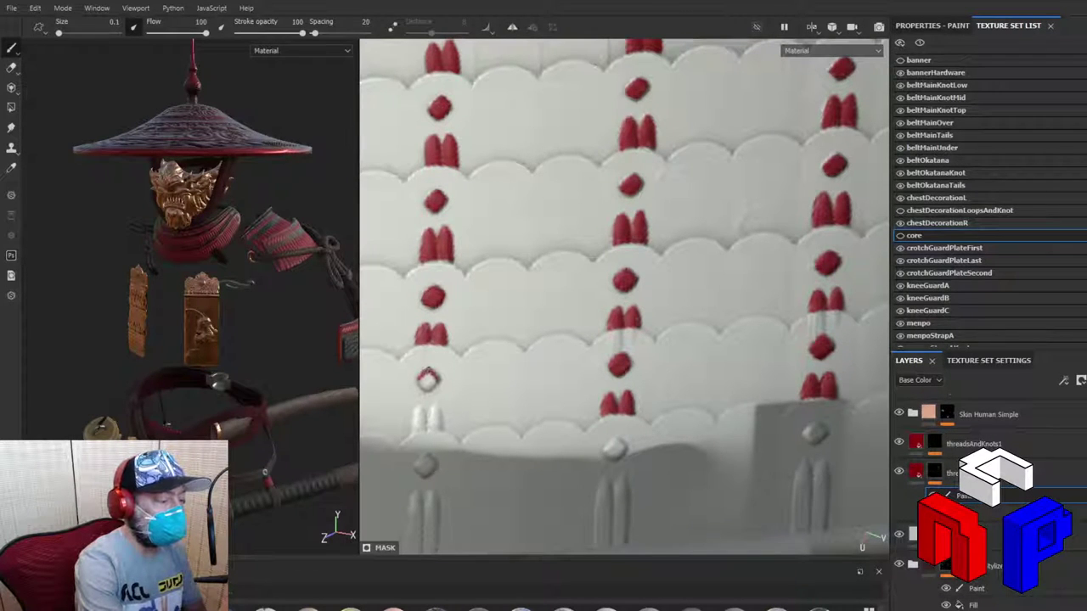
Step: Paint the left column's knot and short thread pair red in the row above the bottom one
drag(419, 379, 424, 380)
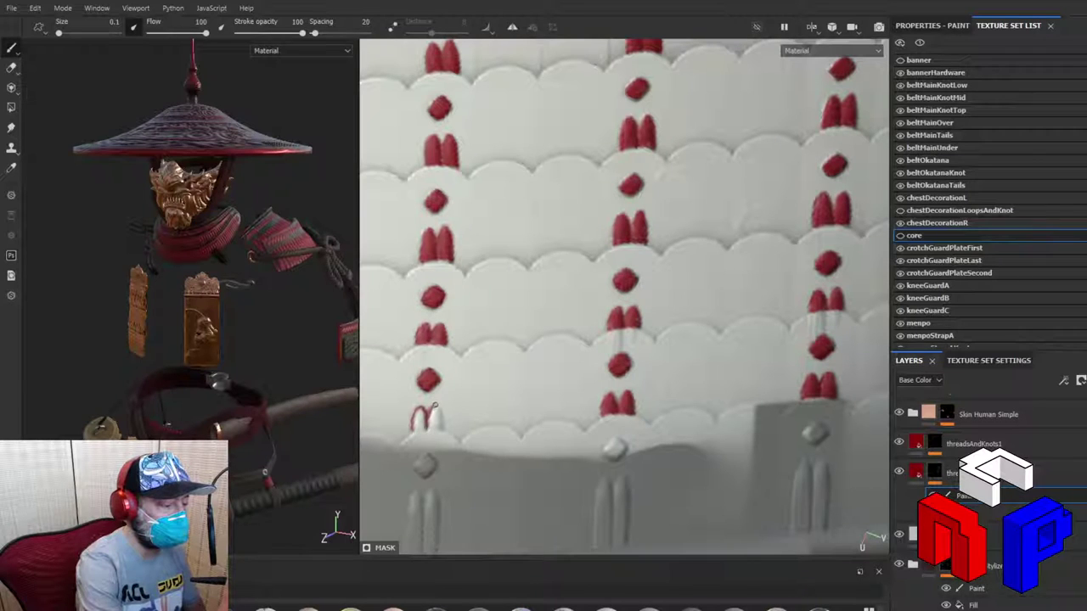
drag(435, 406, 441, 427)
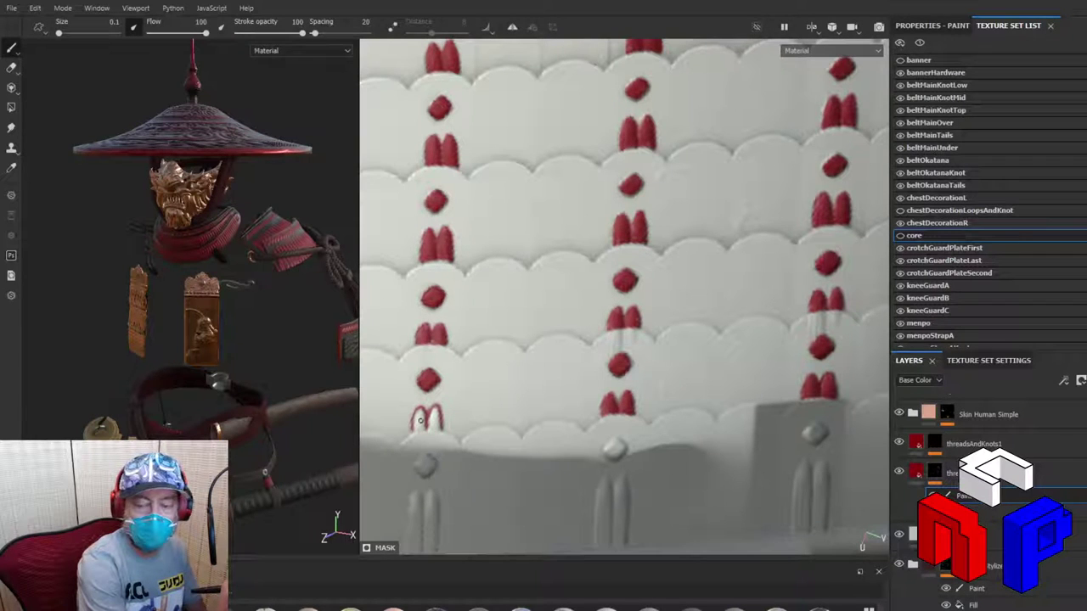
mouse_move(422, 421)
mouse_down()
mouse_move(413, 428)
mouse_move(439, 430)
mouse_up()
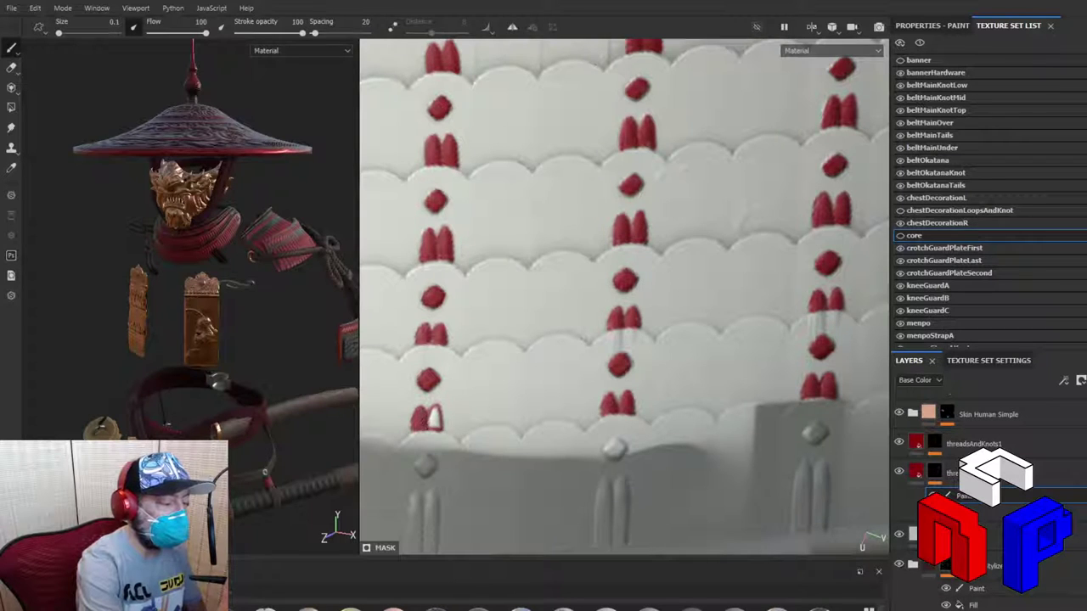
mouse_move(429, 426)
mouse_down()
mouse_move(437, 415)
mouse_move(435, 422)
mouse_up()
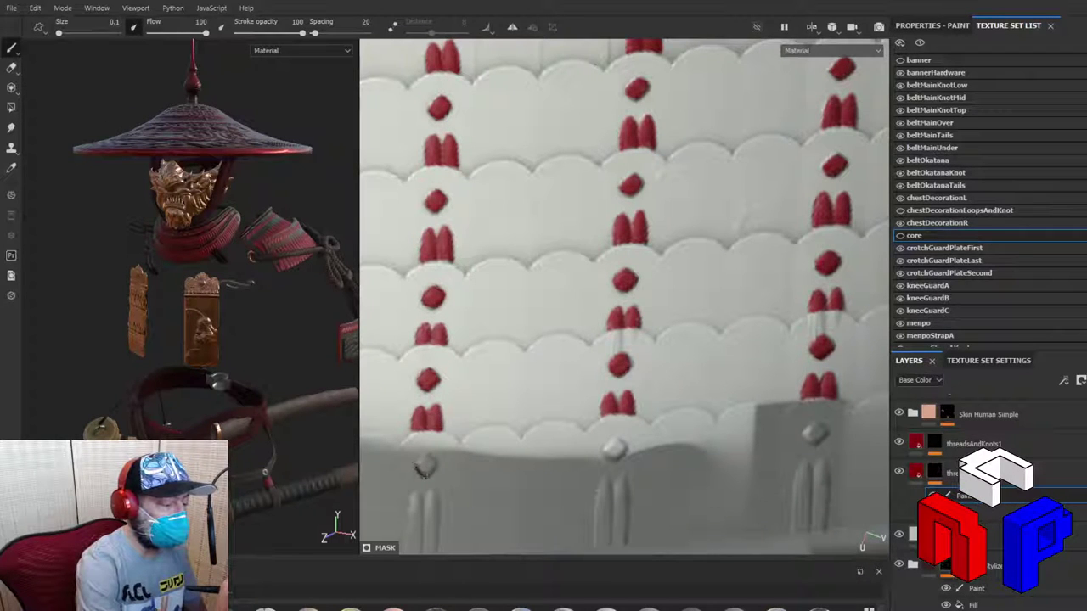
Step: Paint the left column's bottom-row knot red, then outline and fill the long thread pair below it
mouse_move(424, 469)
mouse_down()
mouse_move(428, 457)
mouse_move(426, 474)
mouse_up()
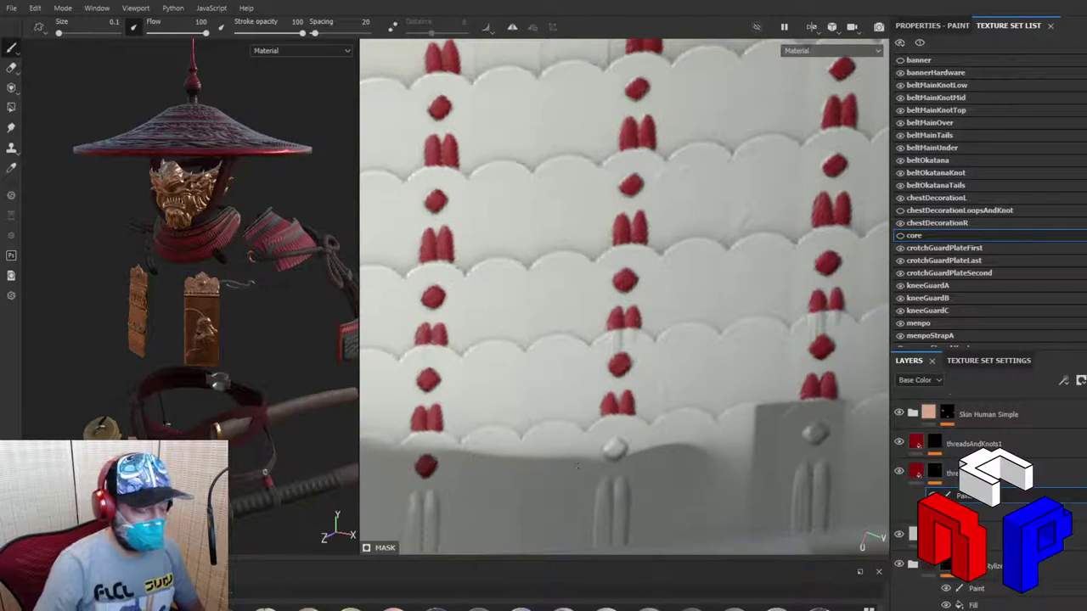
alt+drag(614, 450, 633, 376)
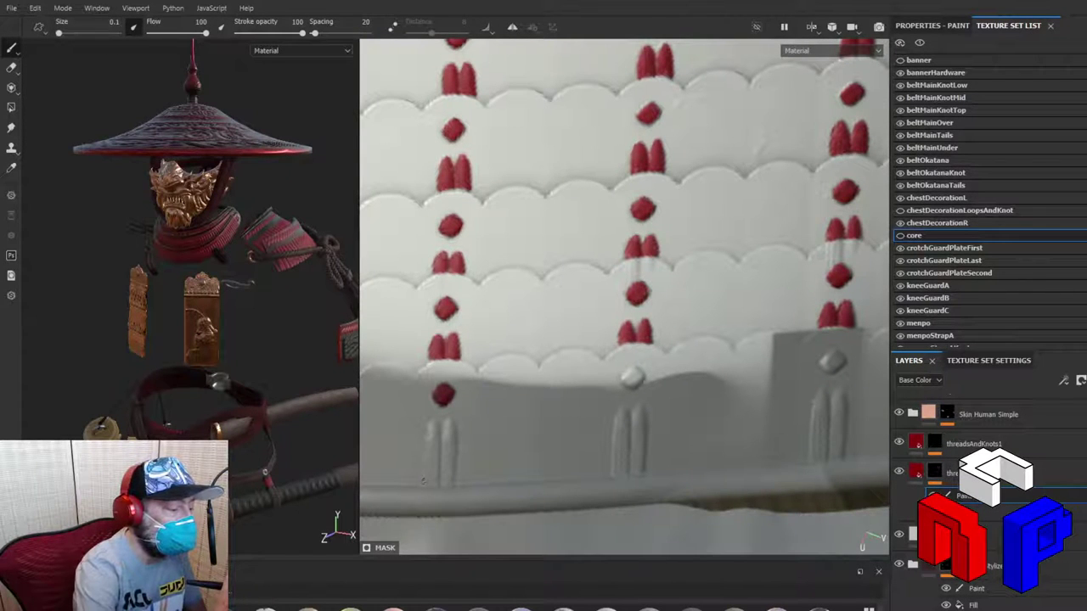
mouse_move(423, 482)
mouse_down()
mouse_move(423, 434)
mouse_move(439, 419)
mouse_move(442, 437)
mouse_move(431, 429)
mouse_move(453, 427)
mouse_move(454, 482)
mouse_up()
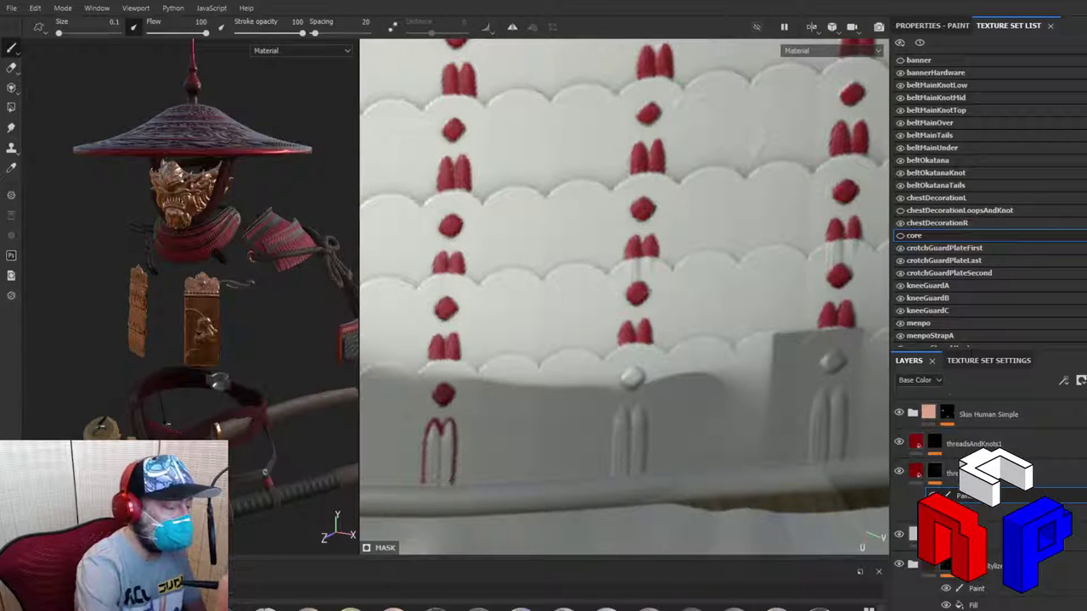
drag(424, 482, 438, 484)
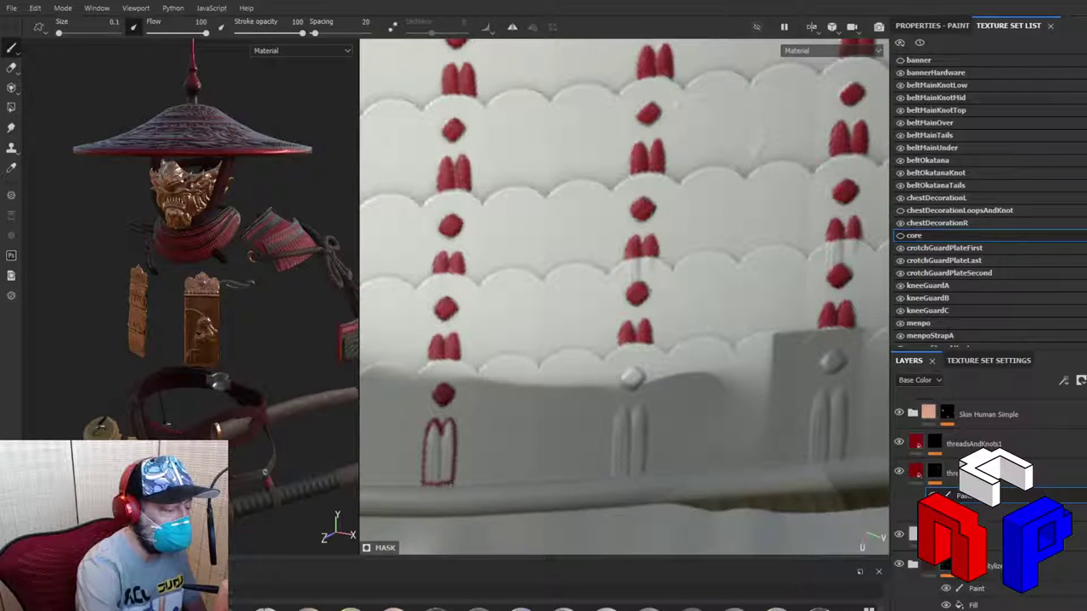
drag(441, 484, 452, 484)
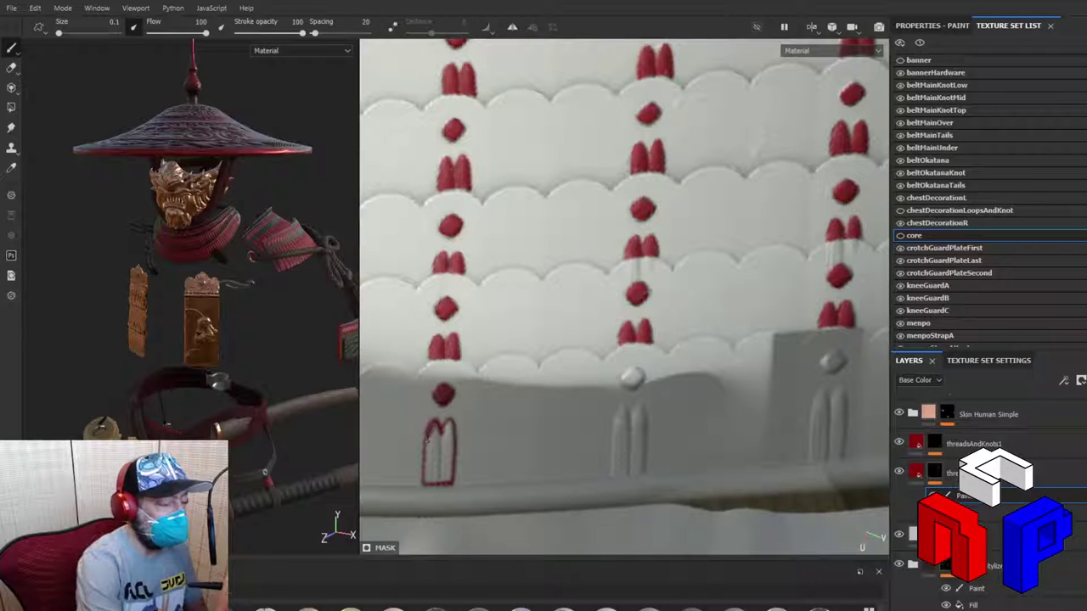
mouse_move(433, 430)
mouse_down()
mouse_move(426, 480)
mouse_move(437, 452)
mouse_move(439, 477)
mouse_move(448, 426)
mouse_move(449, 479)
mouse_up()
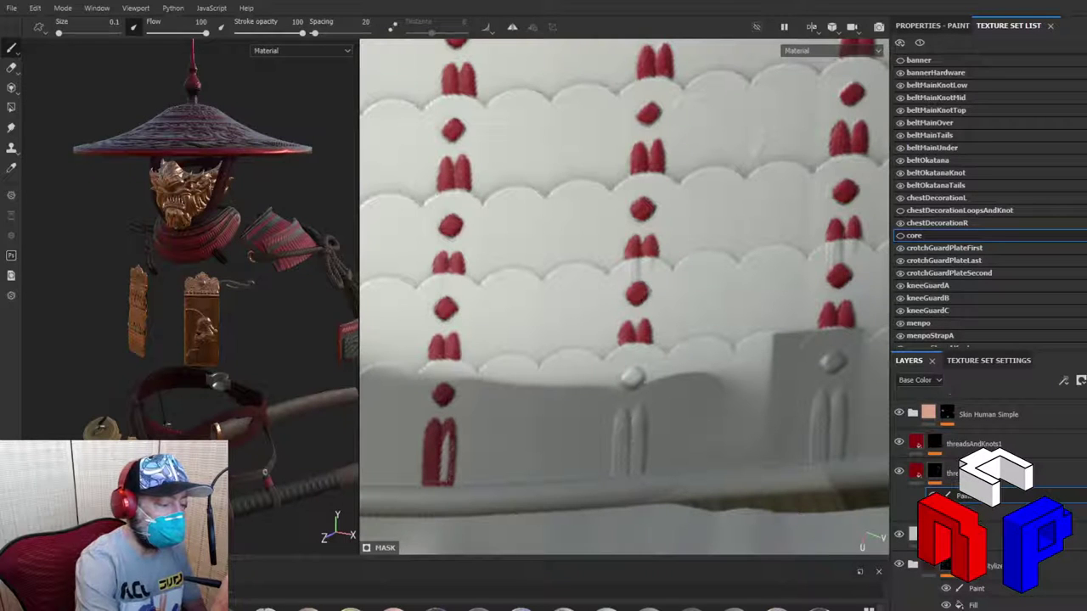
mouse_move(452, 436)
mouse_down()
mouse_move(450, 475)
mouse_move(448, 431)
mouse_move(445, 475)
mouse_move(447, 450)
mouse_move(429, 480)
mouse_up()
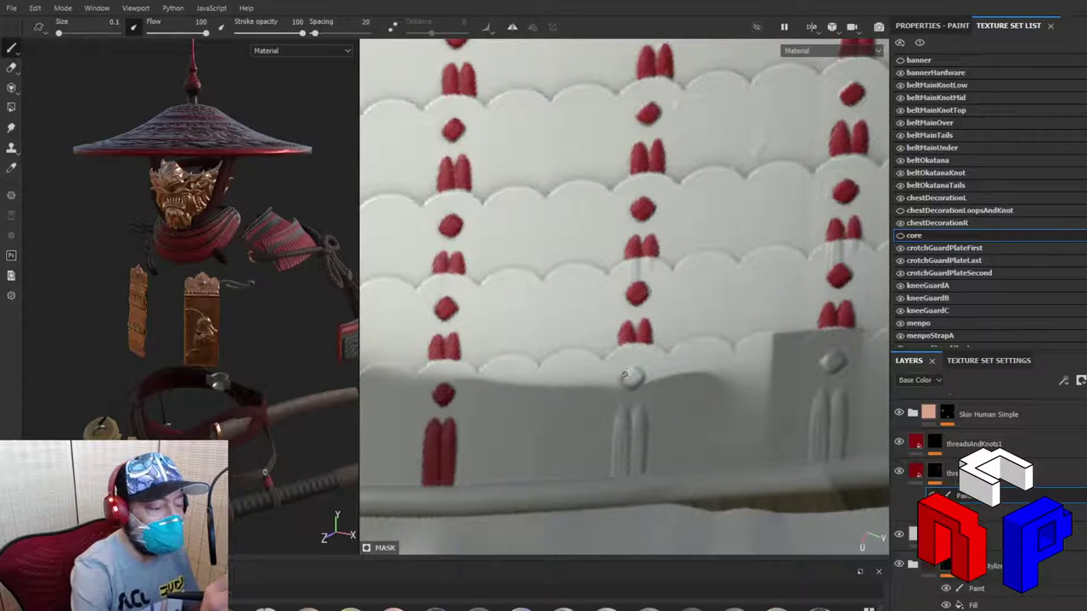
Step: Paint the middle column's bottom-row knot red, then outline and fill its long thread pair, redoing the first outline stroke
click(627, 375)
mouse_move(627, 374)
mouse_down()
mouse_move(640, 375)
mouse_move(625, 379)
mouse_move(630, 387)
mouse_move(630, 376)
mouse_up()
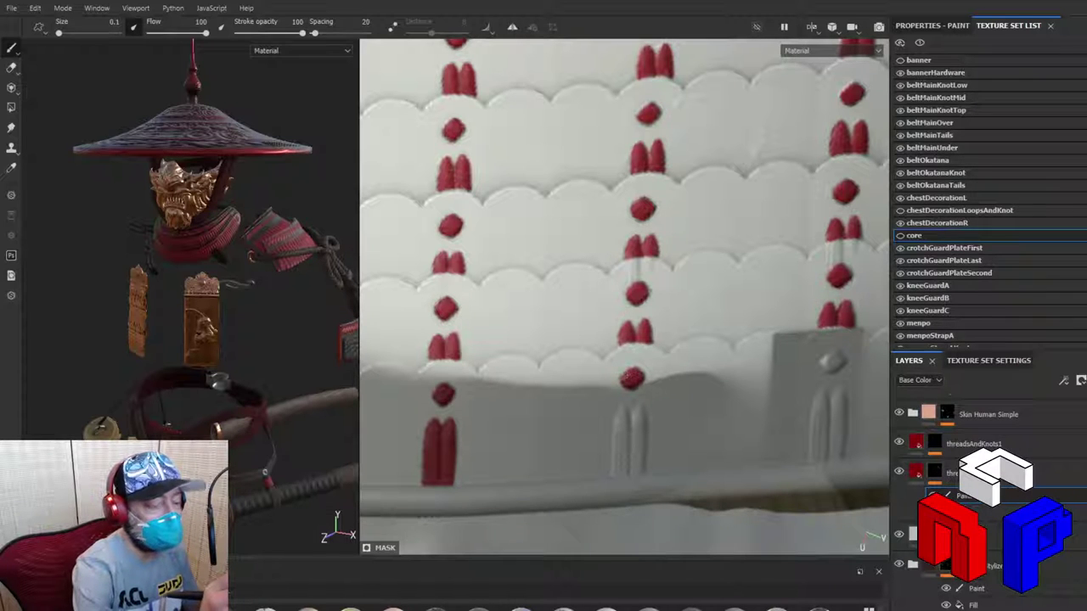
drag(613, 477, 621, 410)
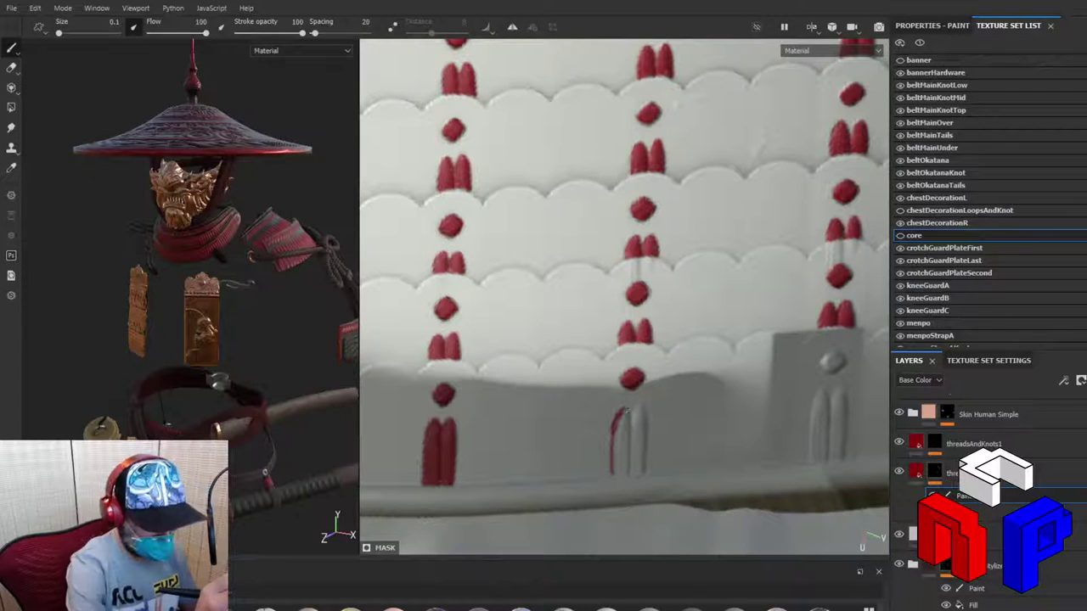
key(ctrl+z)
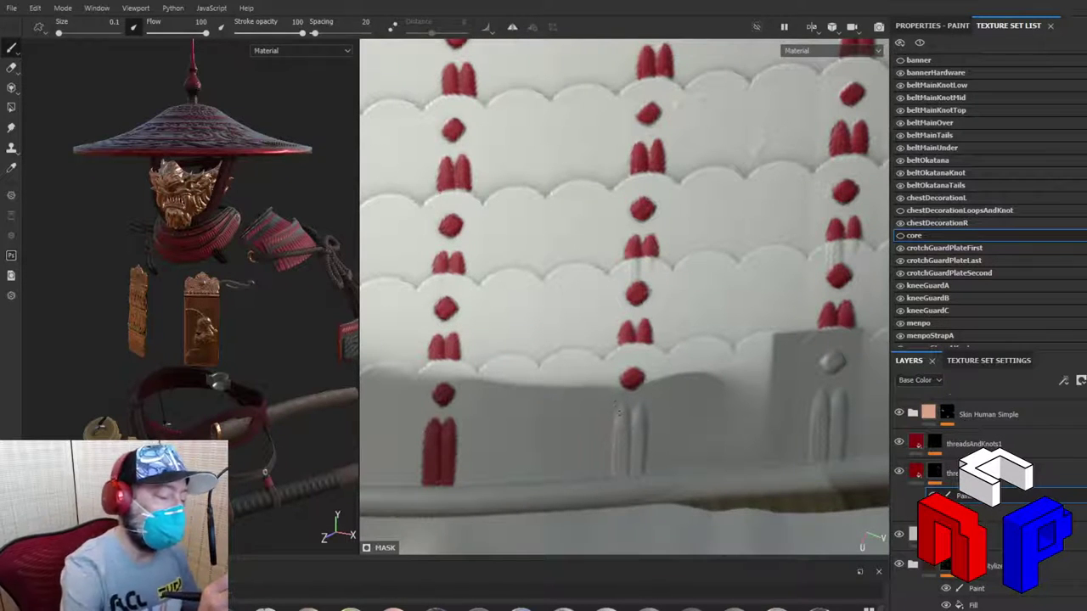
drag(620, 408, 612, 468)
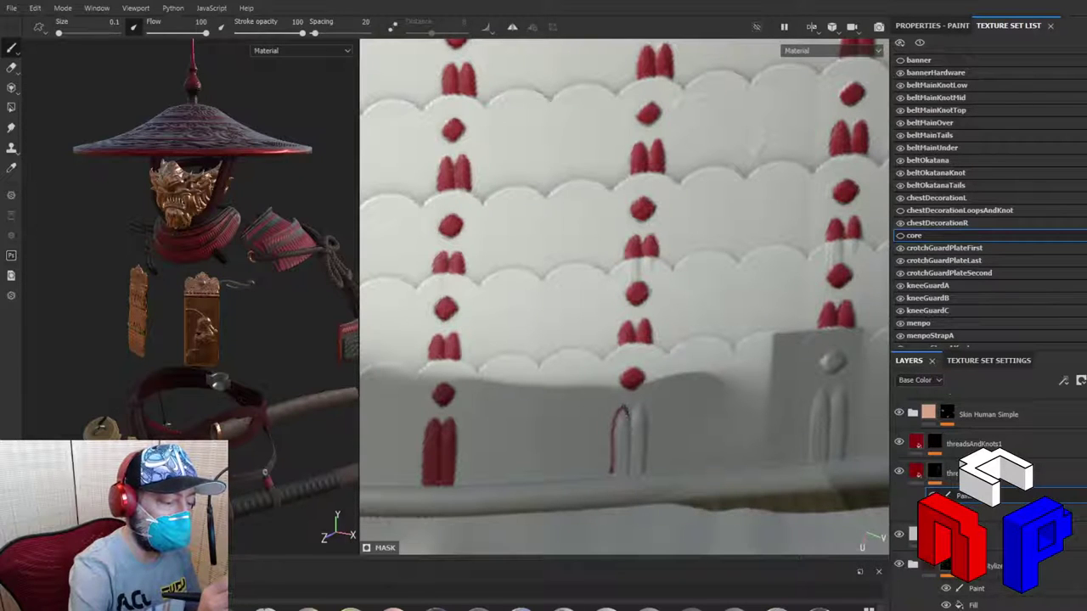
mouse_move(629, 418)
mouse_down()
mouse_move(643, 414)
mouse_move(644, 472)
mouse_up()
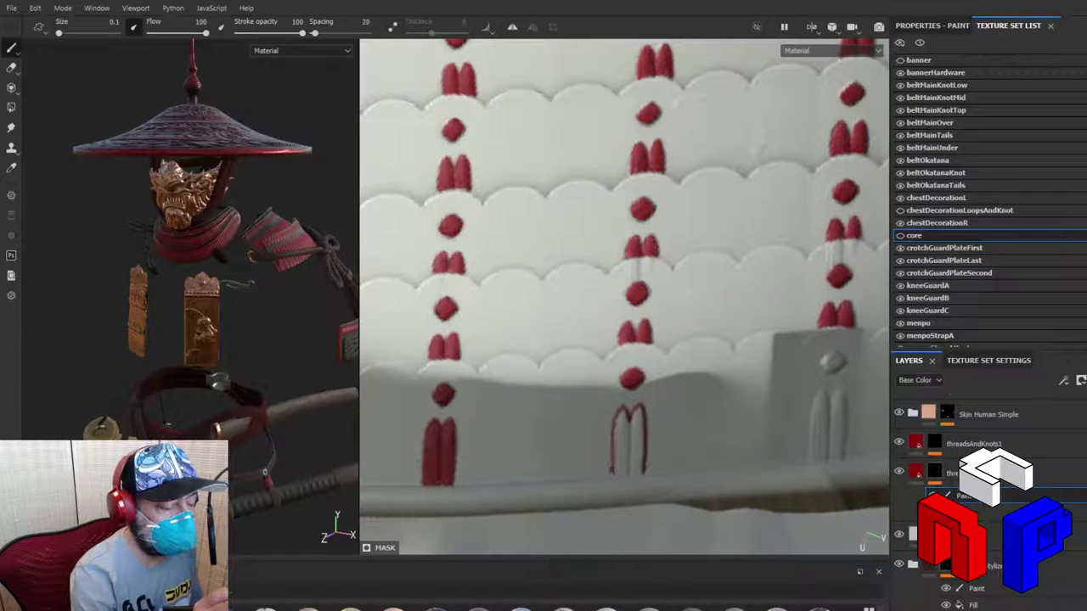
drag(611, 470, 626, 471)
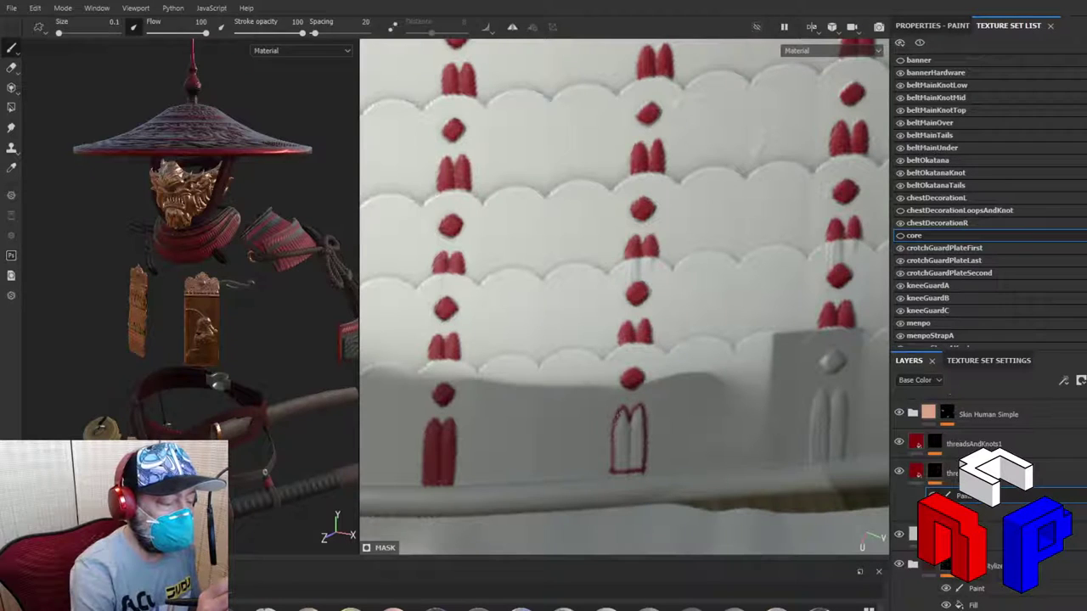
mouse_move(617, 417)
mouse_down()
mouse_move(628, 465)
mouse_move(622, 431)
mouse_move(616, 470)
mouse_move(621, 424)
mouse_up()
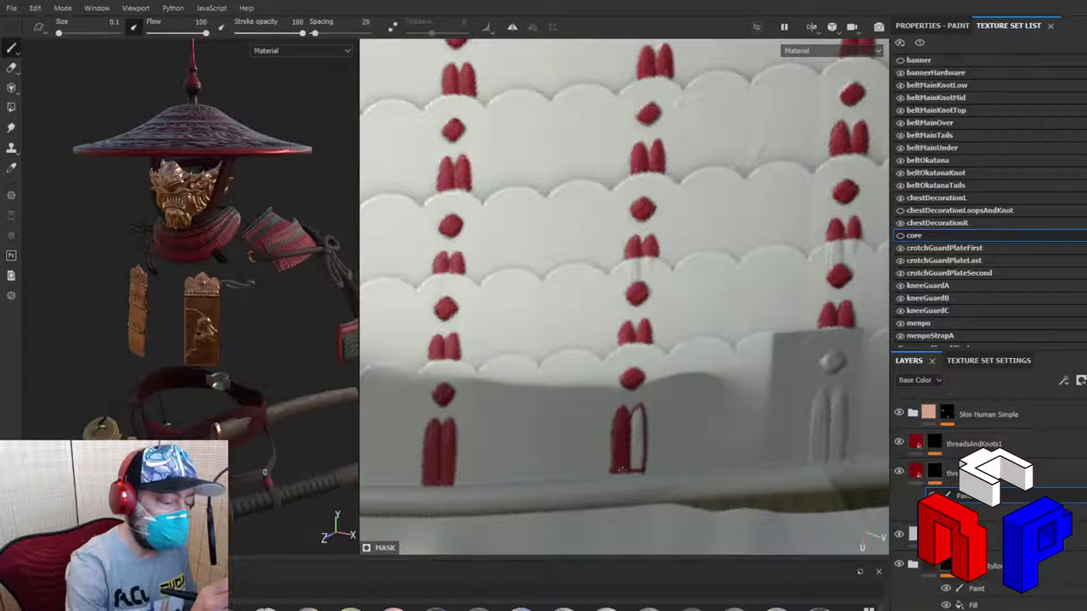
mouse_move(625, 425)
mouse_down()
mouse_move(636, 411)
mouse_move(630, 446)
mouse_move(641, 428)
mouse_move(642, 455)
mouse_move(642, 413)
mouse_move(635, 467)
mouse_up()
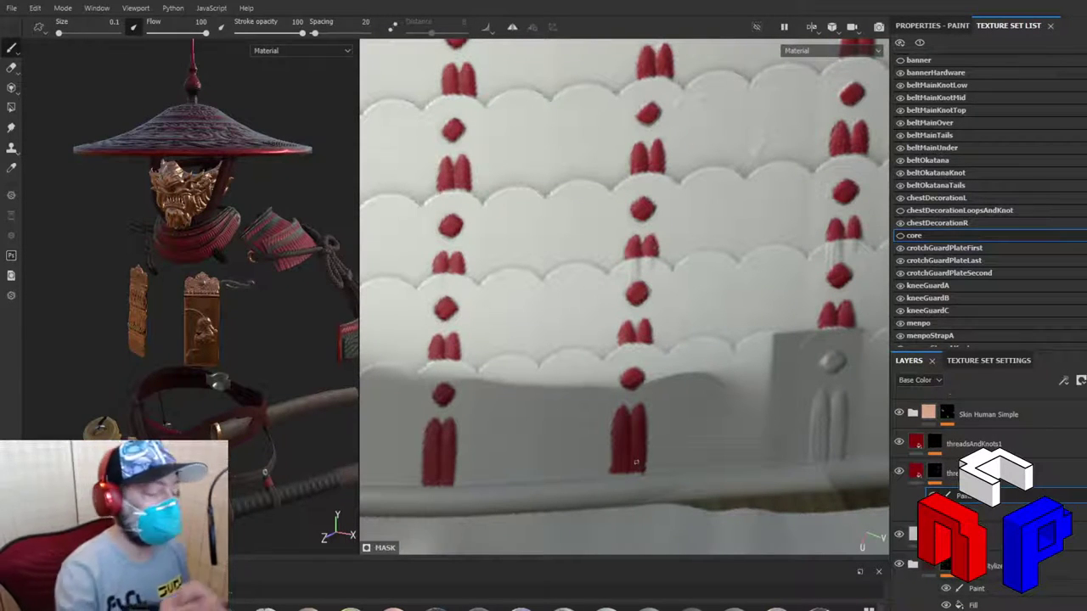
Step: Show the core texture set again and paint the right column's bottom-row knot red, starting the outline of its thread pair
click(901, 236)
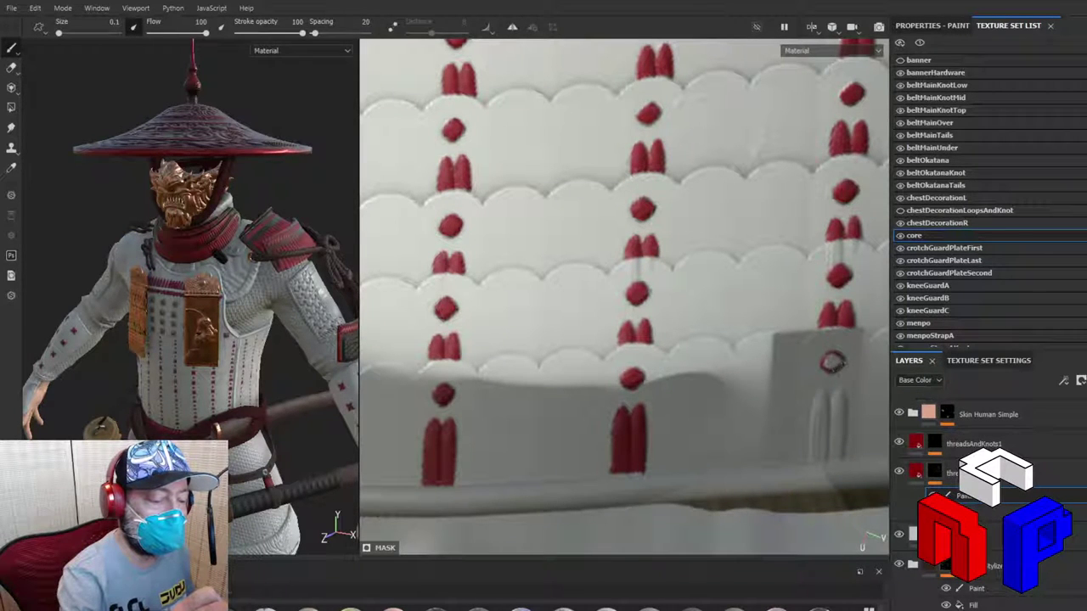
drag(836, 363, 829, 362)
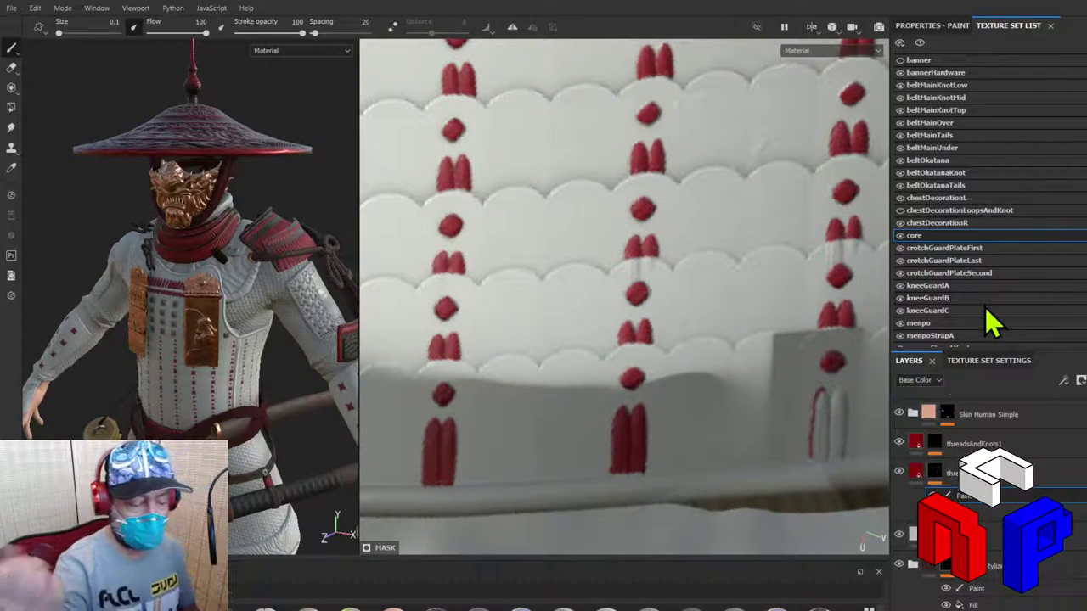
Step: Switch to the crotchGuardPlateFirst texture set and back to the core texture set
click(1053, 471)
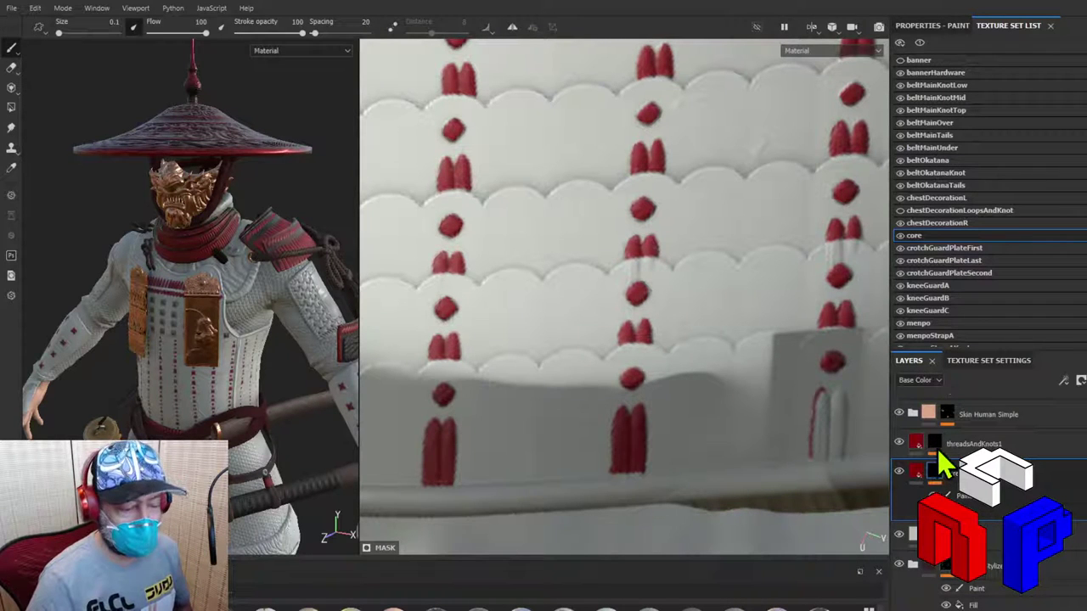
click(940, 248)
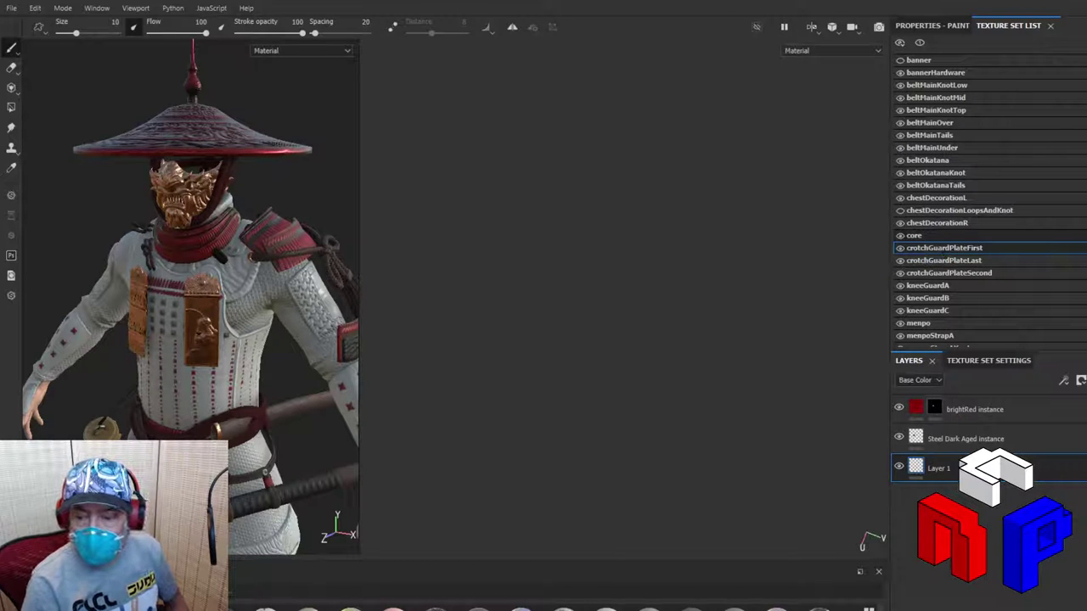
click(925, 237)
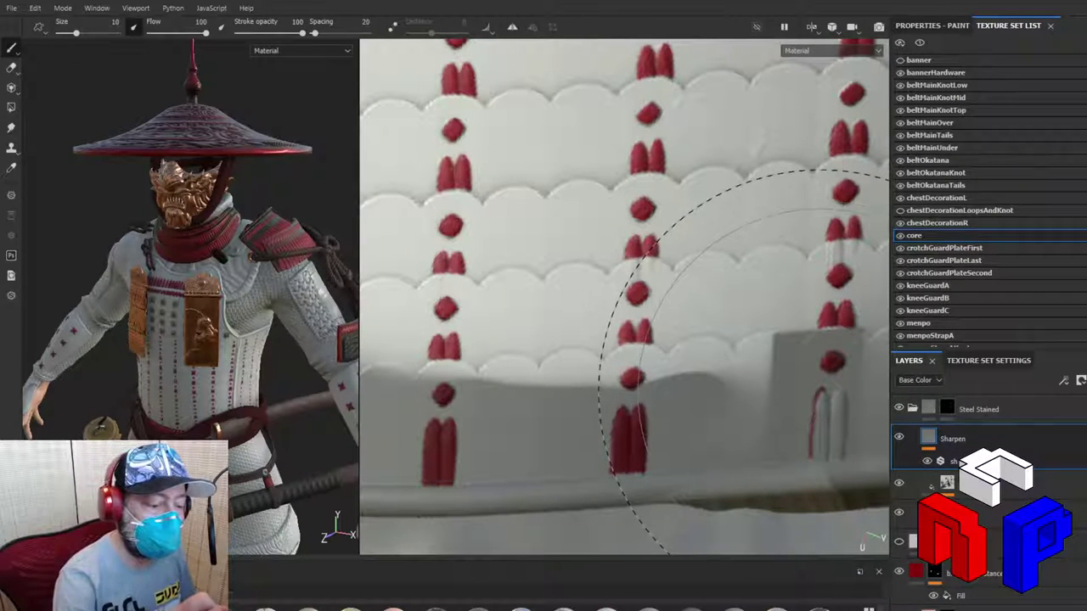
Step: Set the brush size to 0.1 and select the Paint effect in the threadsAndKnots layer's mask for painting
drag(74, 33, 58, 33)
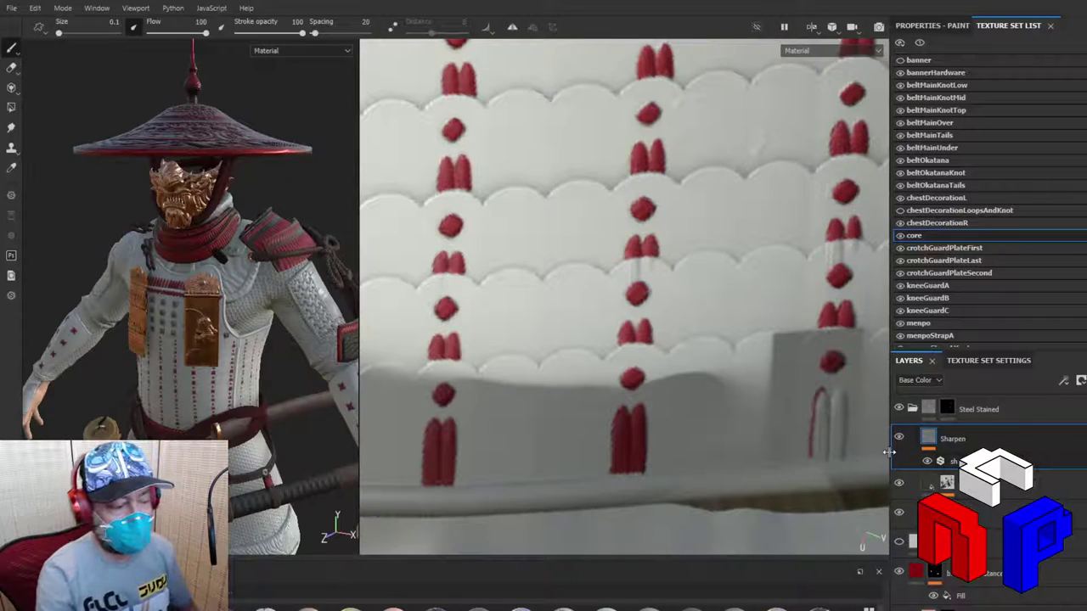
scroll(992, 578, down, 5)
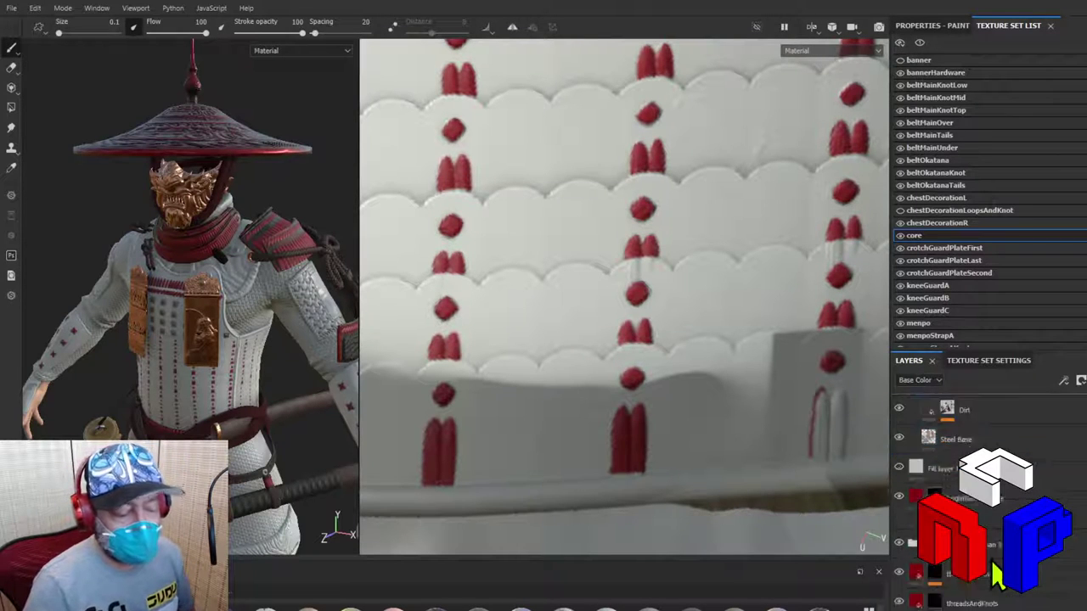
scroll(992, 569, down, 3)
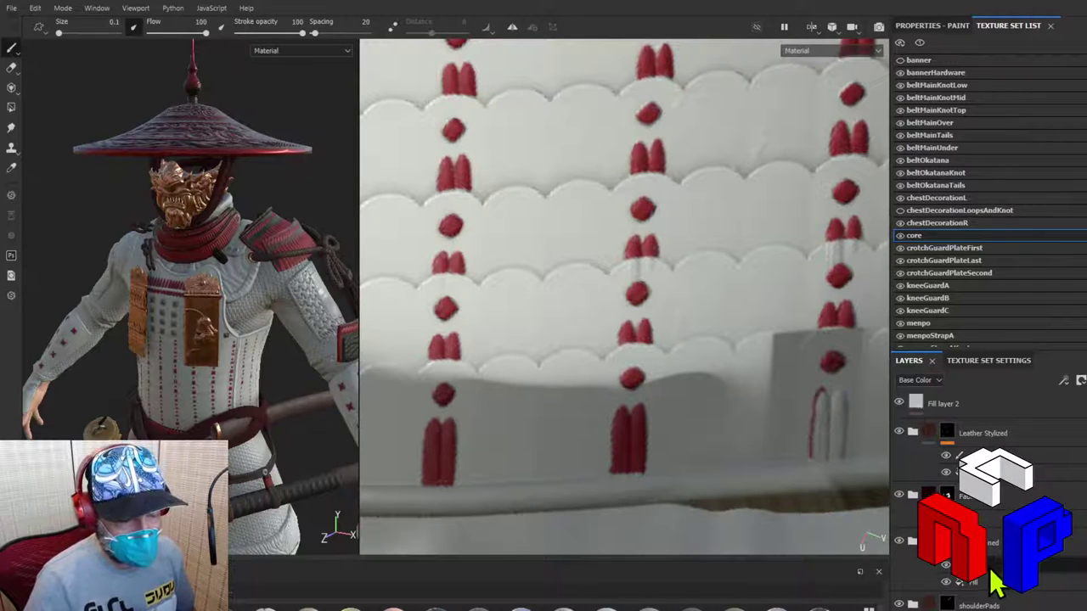
scroll(995, 568, down, 2)
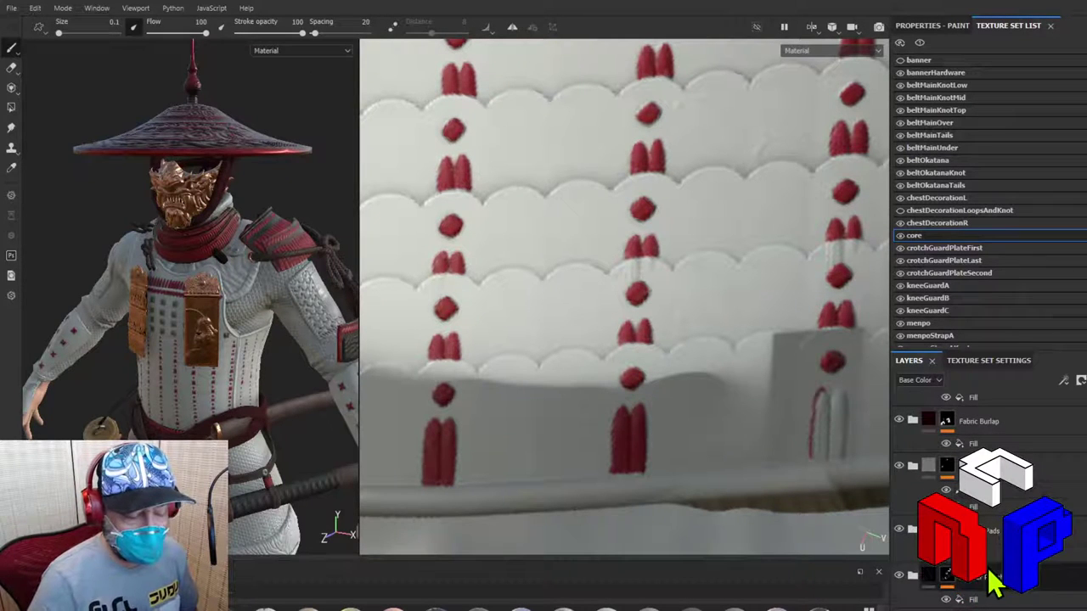
scroll(989, 551, up, 1)
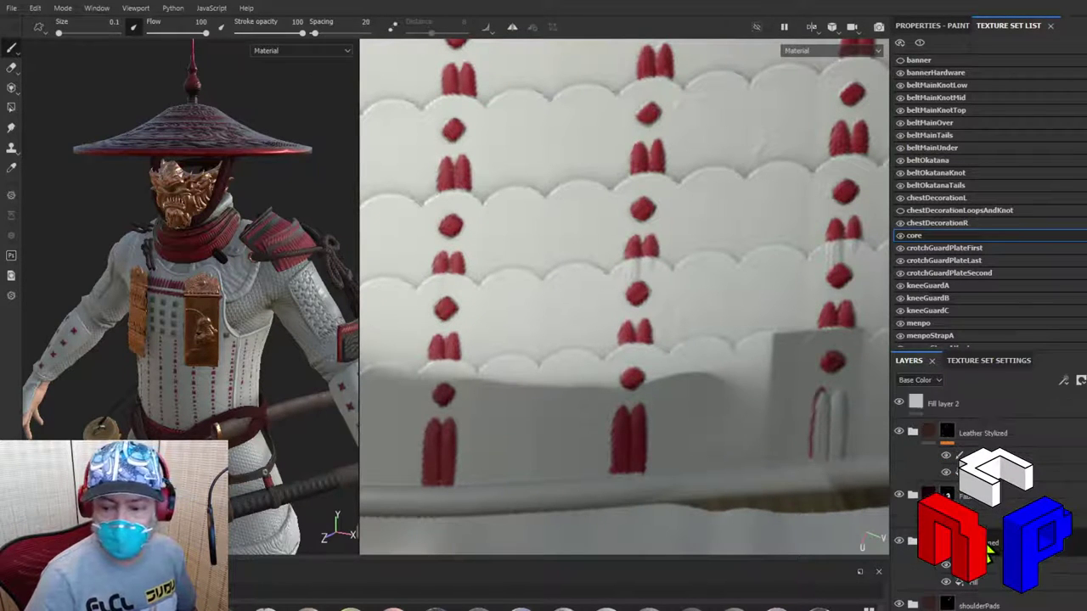
scroll(989, 543, up, 1)
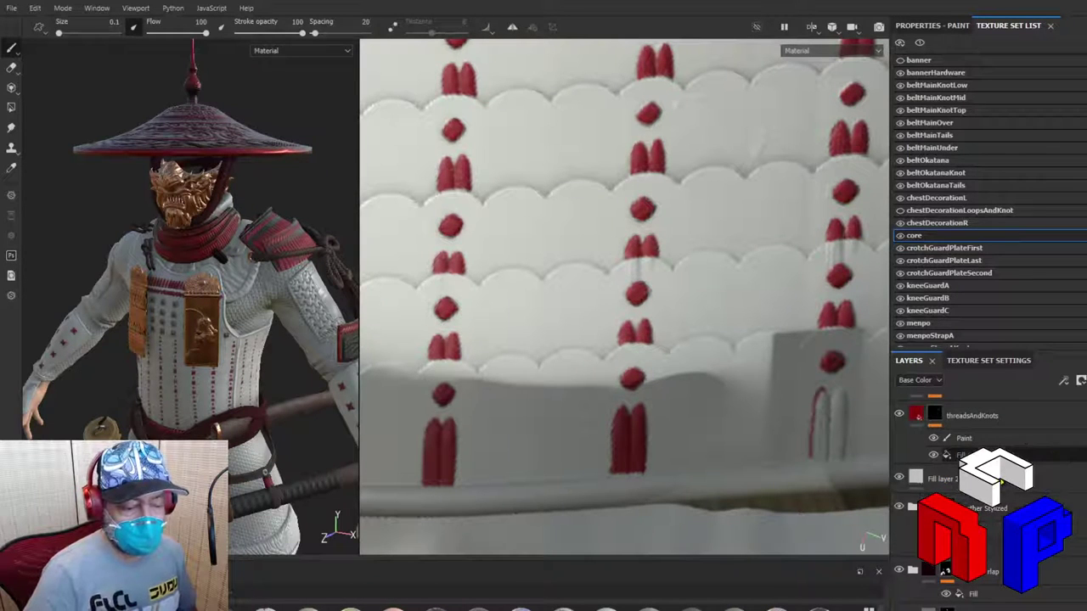
click(977, 439)
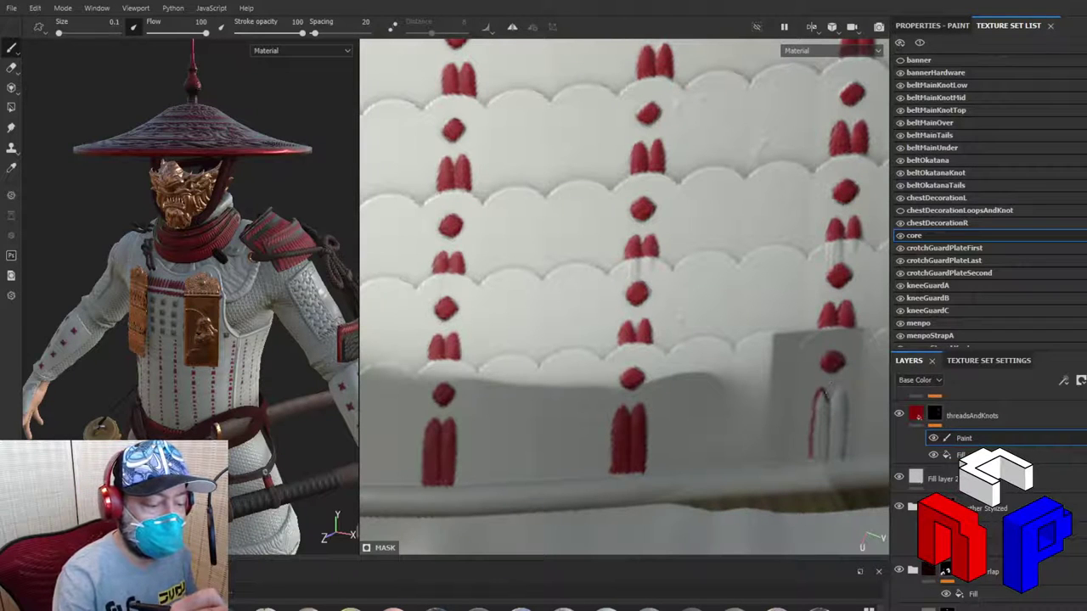
Step: Finish outlining the right column's bottom-row thread pair in red and fill it in
drag(824, 397, 841, 393)
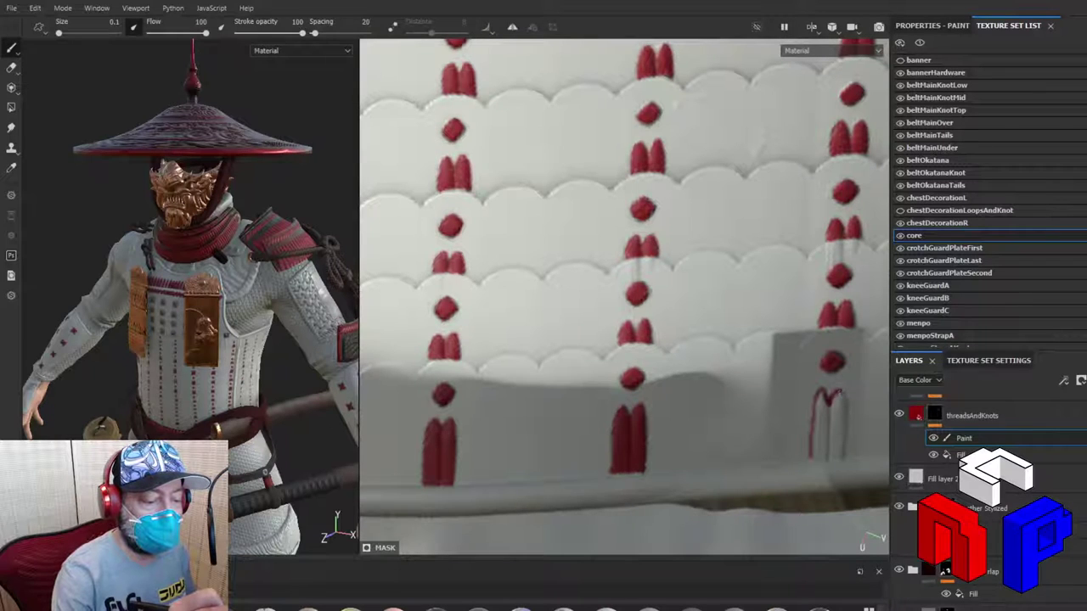
mouse_move(843, 404)
mouse_down()
mouse_move(844, 458)
mouse_move(825, 457)
mouse_move(845, 450)
mouse_up()
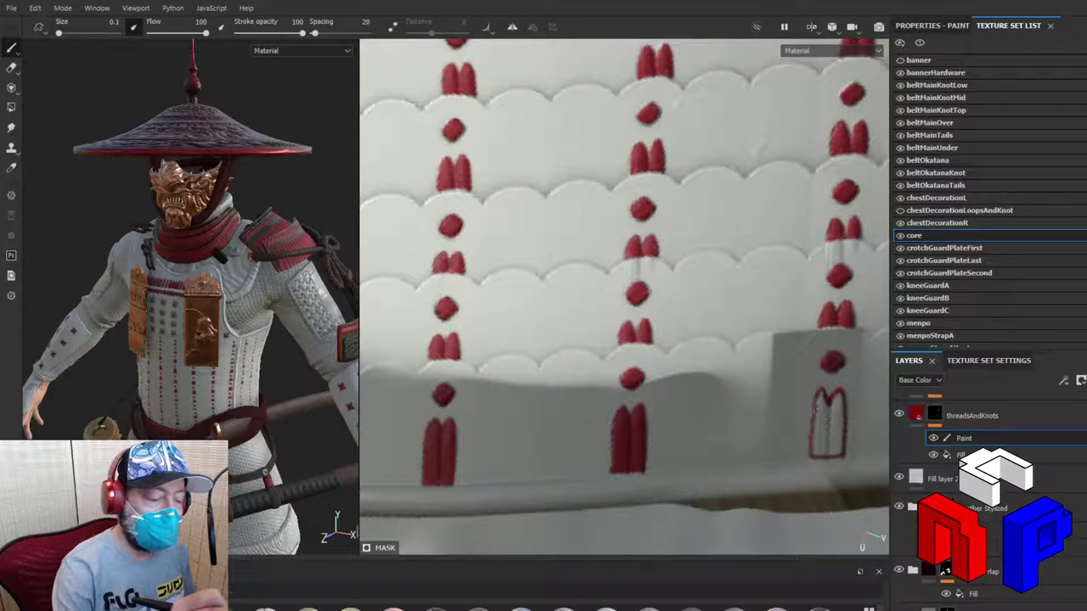
mouse_move(815, 404)
mouse_down()
mouse_move(814, 453)
mouse_move(819, 395)
mouse_move(816, 455)
mouse_move(822, 401)
mouse_move(822, 453)
mouse_move(838, 399)
mouse_move(840, 453)
mouse_move(839, 401)
mouse_up()
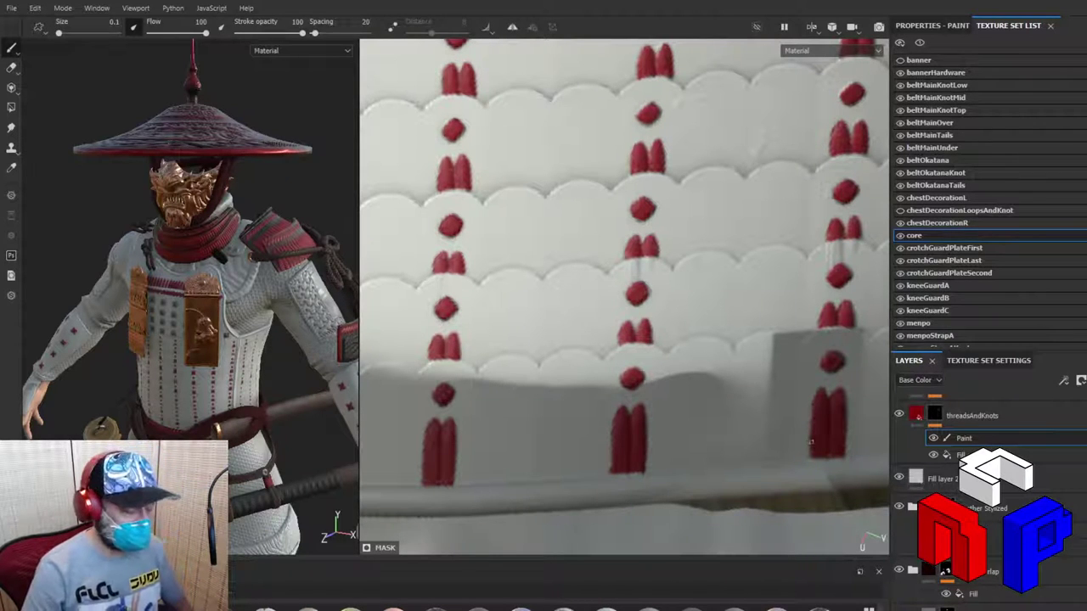
Step: Paint the top-row knot and short thread pair red in the unpainted third column below the pyramid studs
alt+right_drag(623, 349, 509, 231)
alt+middle_drag(756, 256, 601, 398)
scroll(658, 265, up, 5)
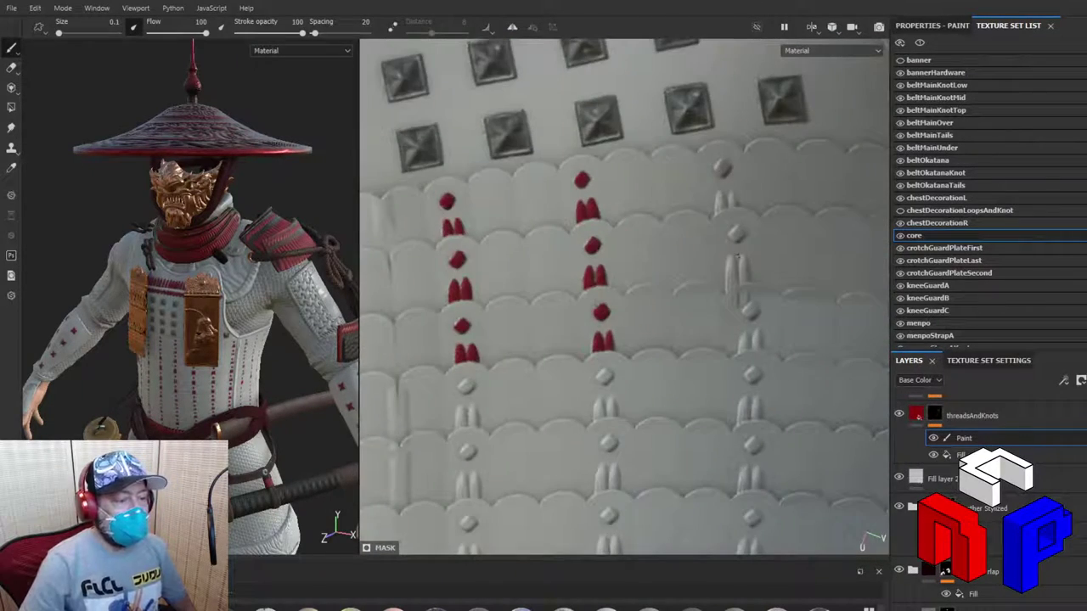
scroll(653, 330, up, 3)
alt+middle_drag(736, 268, 629, 391)
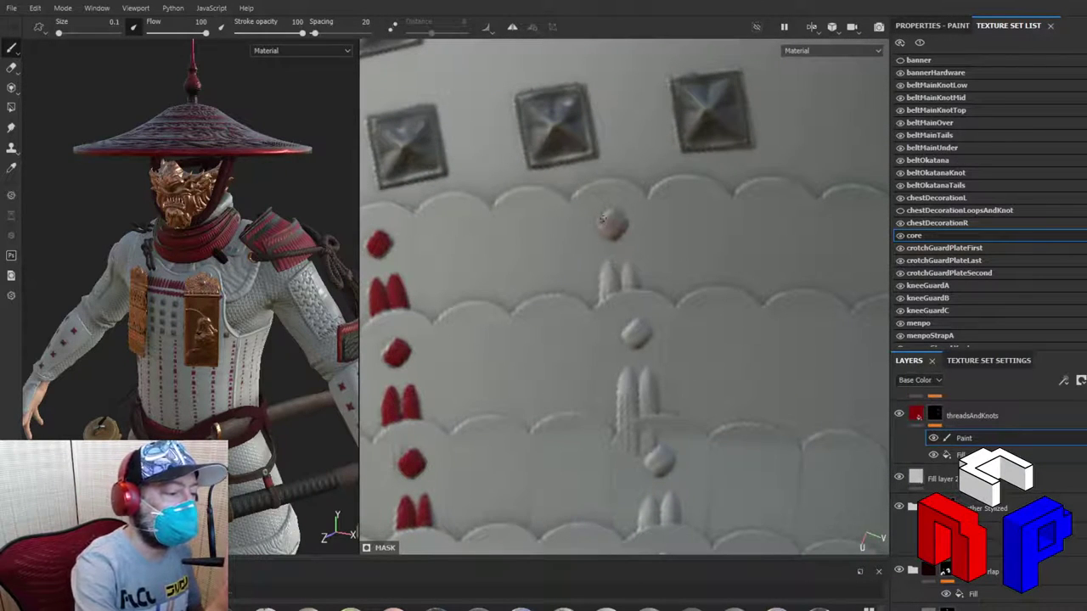
drag(604, 219, 617, 214)
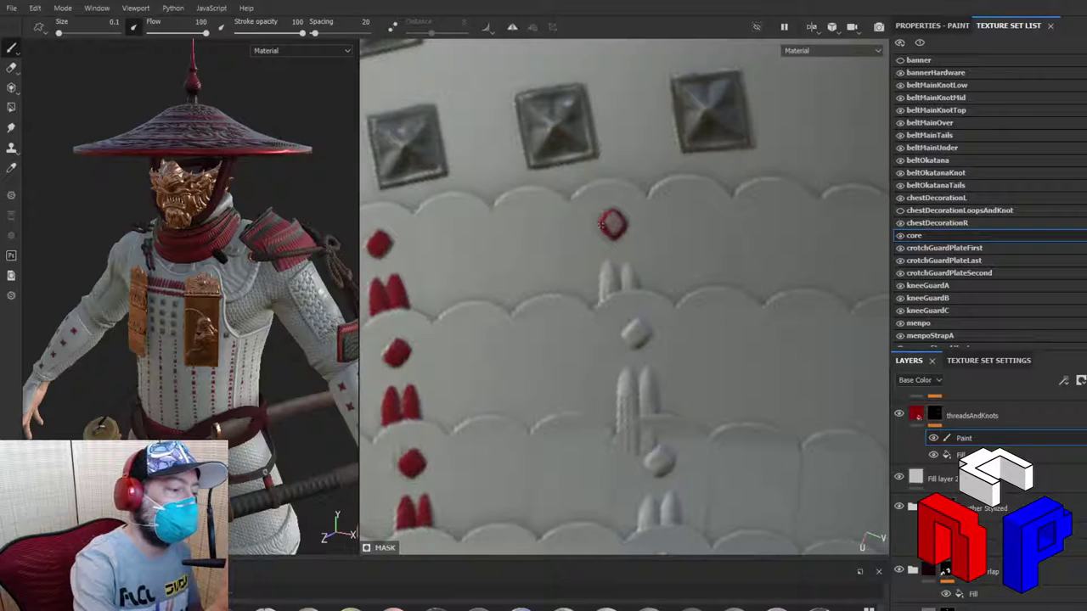
drag(606, 214, 613, 228)
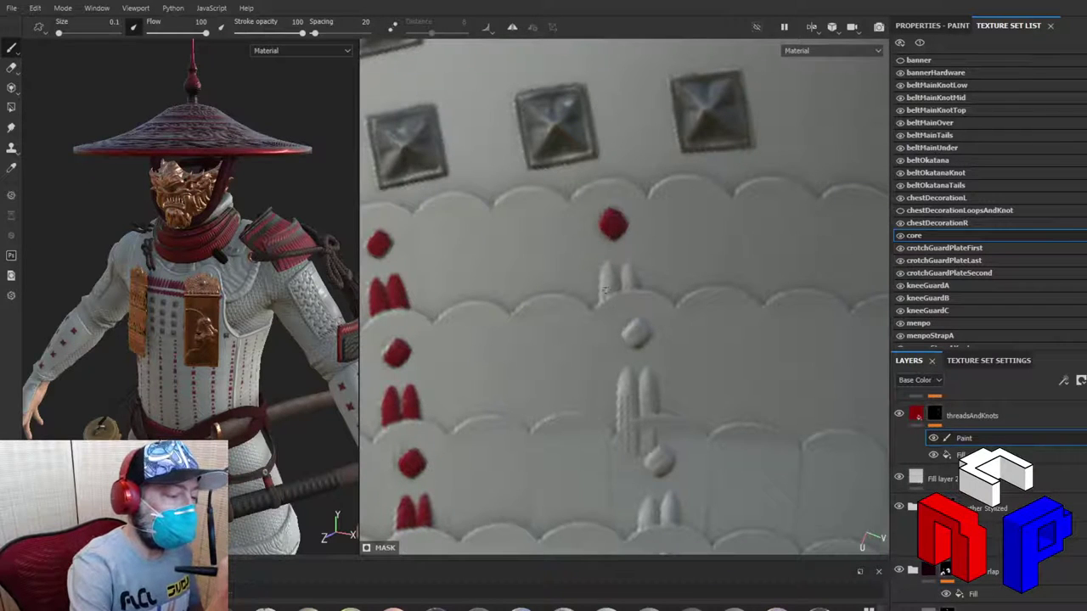
mouse_move(605, 290)
mouse_down()
mouse_move(608, 263)
mouse_move(617, 287)
mouse_up()
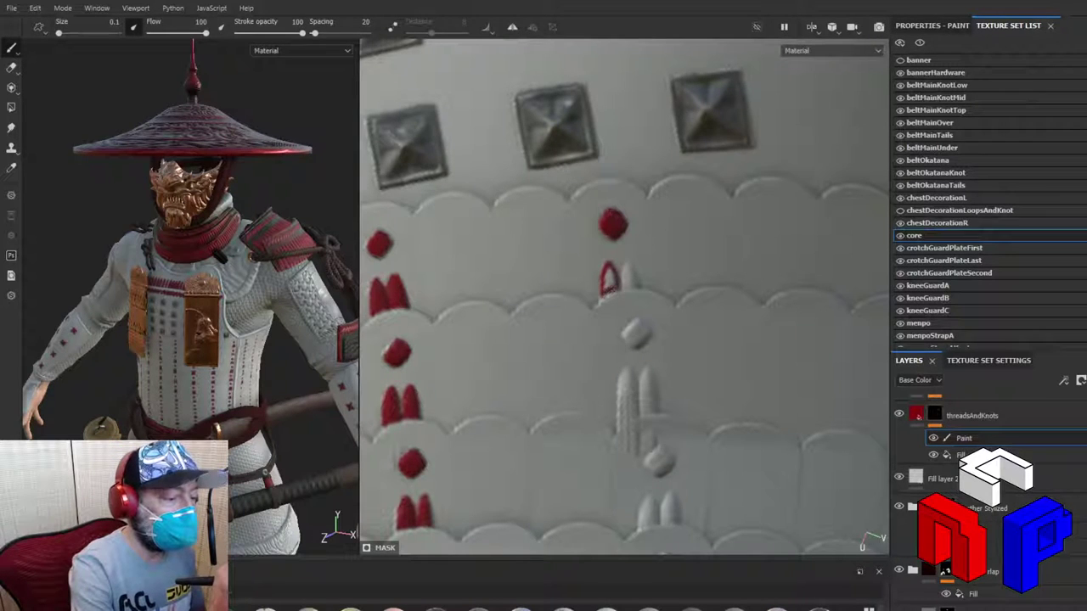
mouse_move(608, 287)
mouse_down()
mouse_move(629, 263)
mouse_move(639, 286)
mouse_move(622, 285)
mouse_move(633, 278)
mouse_up()
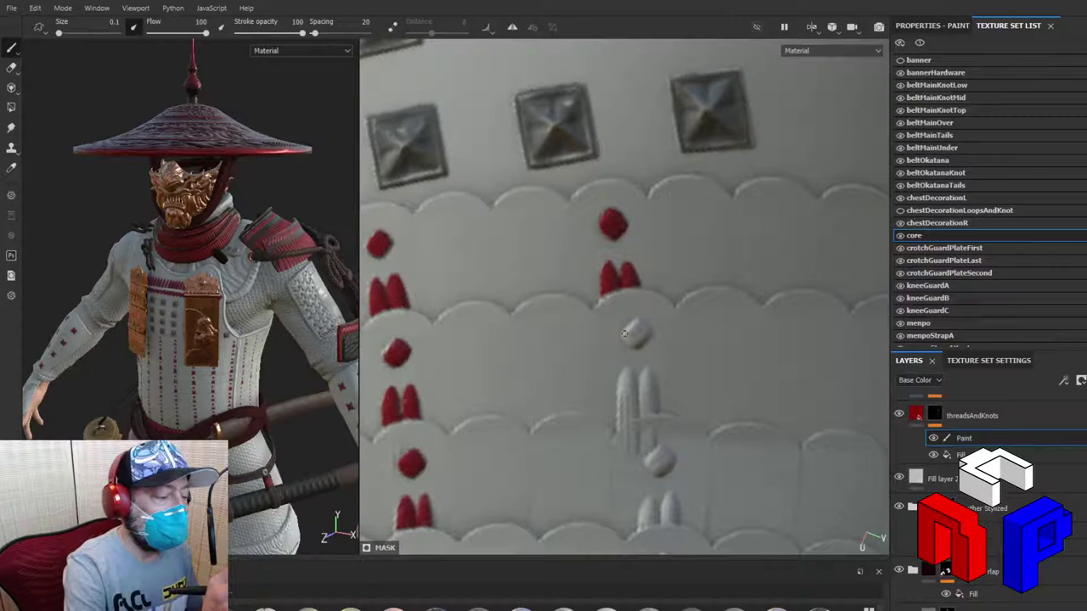
Step: Paint the third column's second-row knot red and fill the longer thread pair below it
click(626, 331)
click(629, 328)
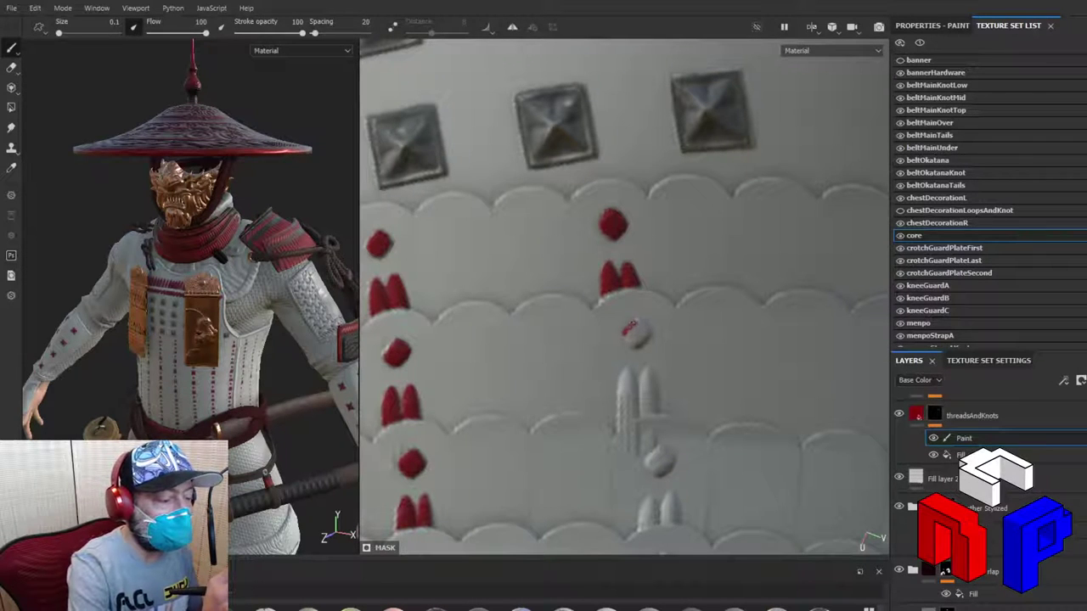
mouse_move(631, 329)
mouse_down()
mouse_move(650, 333)
mouse_move(632, 332)
mouse_up()
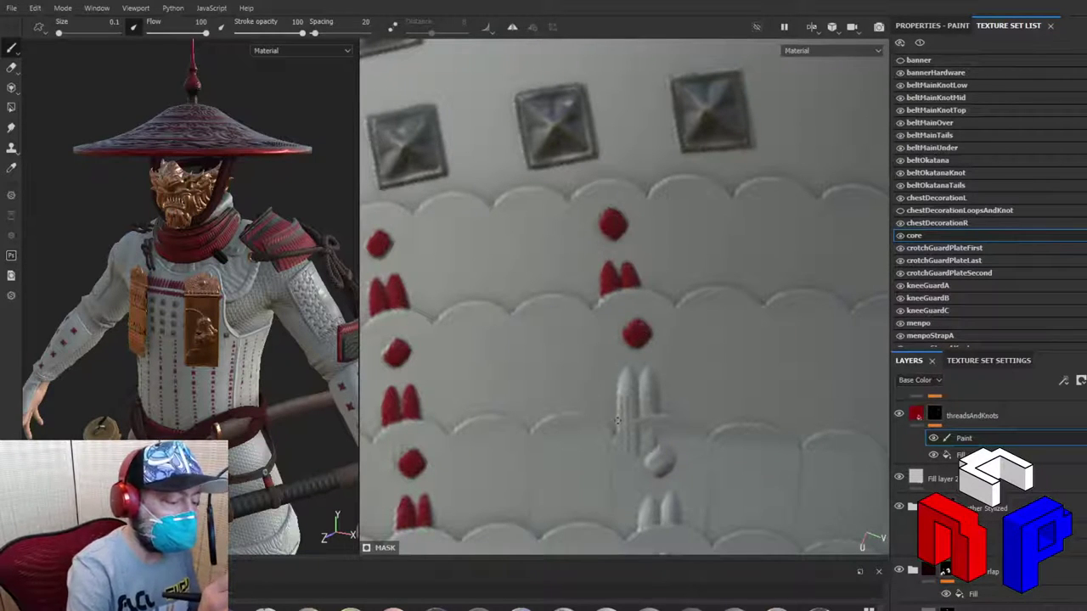
mouse_move(618, 426)
mouse_down()
mouse_move(624, 368)
mouse_move(635, 389)
mouse_move(622, 375)
mouse_move(623, 421)
mouse_move(625, 377)
mouse_move(635, 410)
mouse_up()
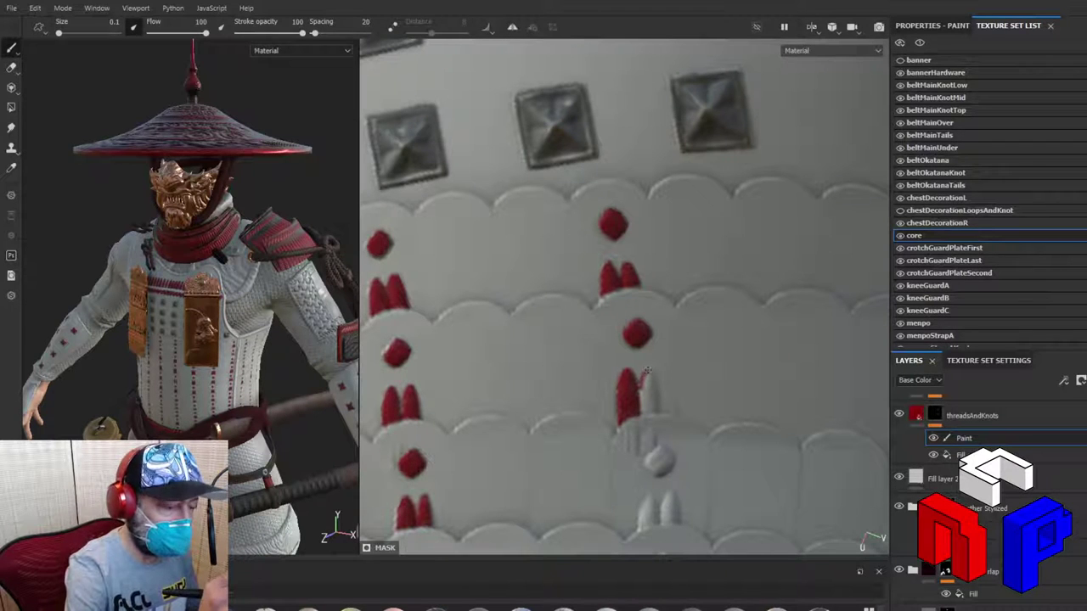
drag(653, 379, 657, 402)
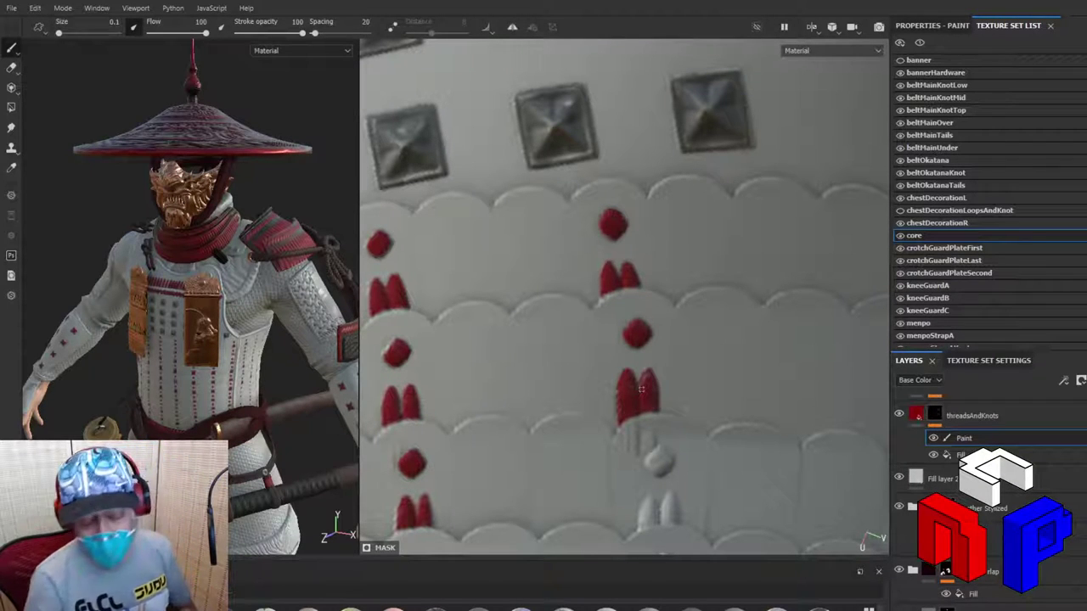
Step: Paint the third column's third-row knot and its short thread pair red
scroll(641, 389, down, 5)
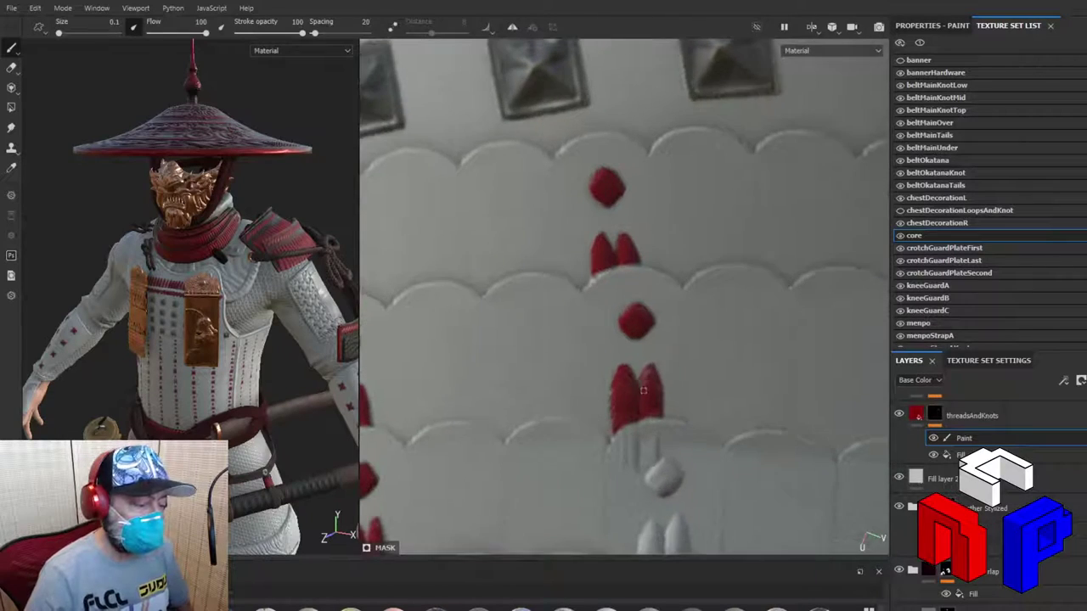
alt+middle_drag(662, 410, 664, 229)
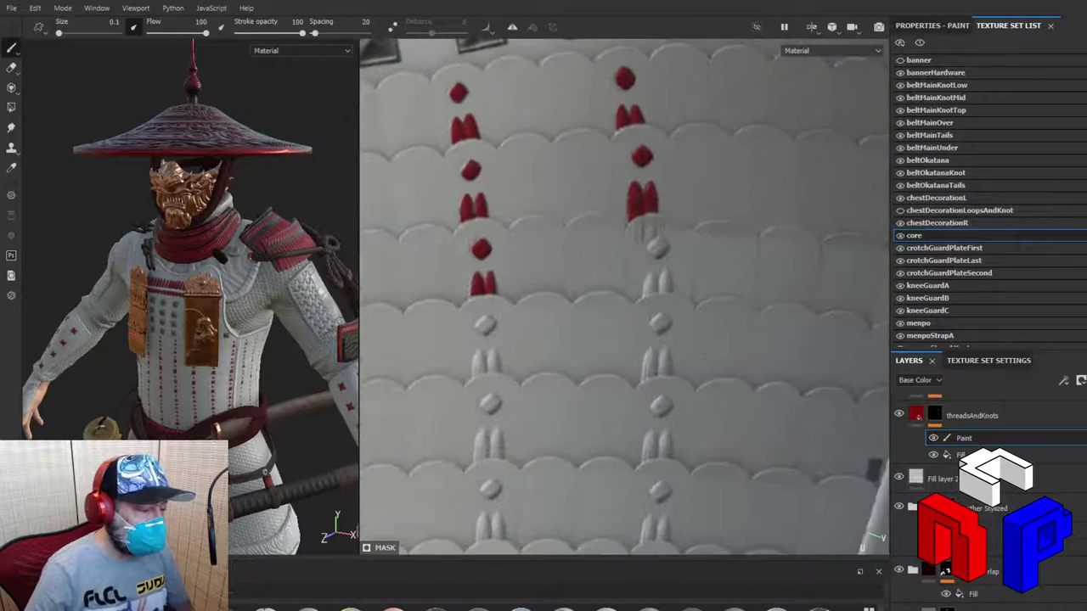
scroll(709, 350, down, 3)
alt+middle_drag(628, 334, 695, 345)
scroll(694, 344, up, 6)
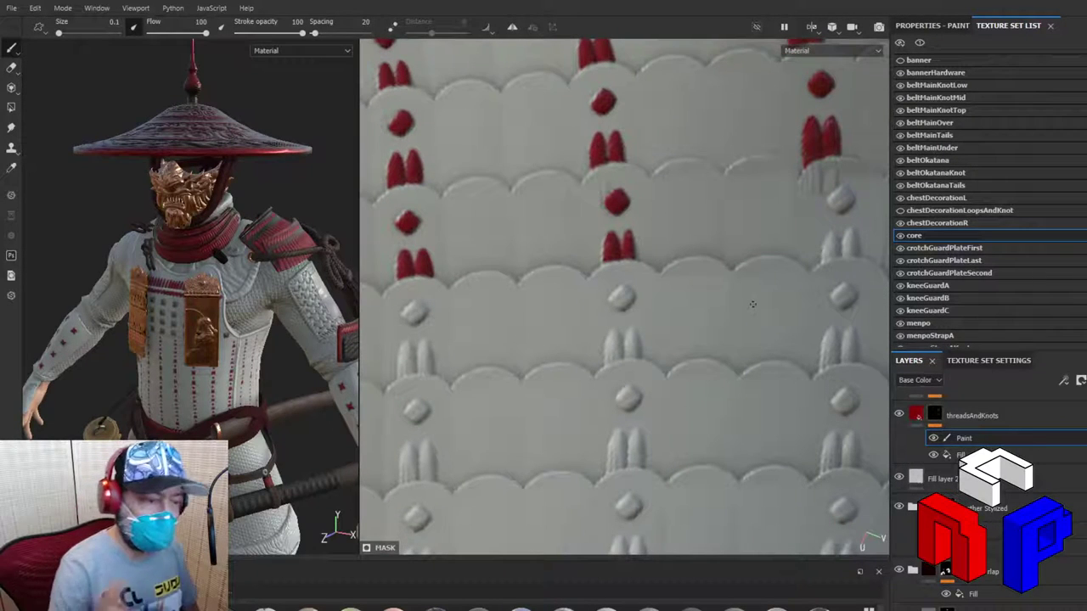
mouse_move(831, 193)
mouse_down()
mouse_move(854, 196)
mouse_move(845, 210)
mouse_move(833, 206)
mouse_move(839, 195)
mouse_move(844, 204)
mouse_up()
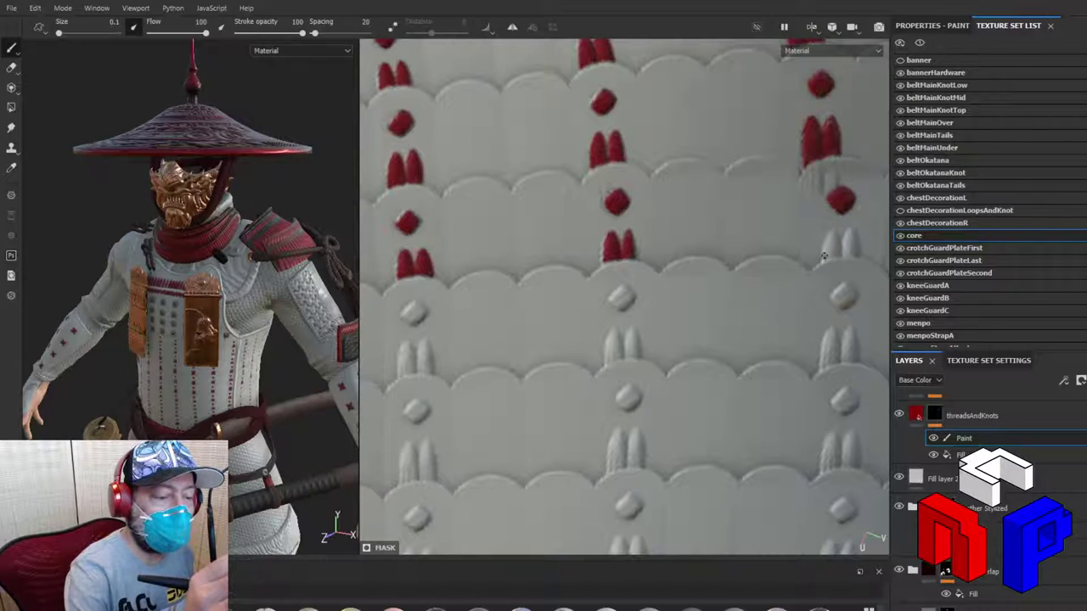
mouse_move(823, 255)
mouse_down()
mouse_move(831, 233)
mouse_move(839, 251)
mouse_move(828, 255)
mouse_move(829, 237)
mouse_move(844, 245)
mouse_move(849, 231)
mouse_up()
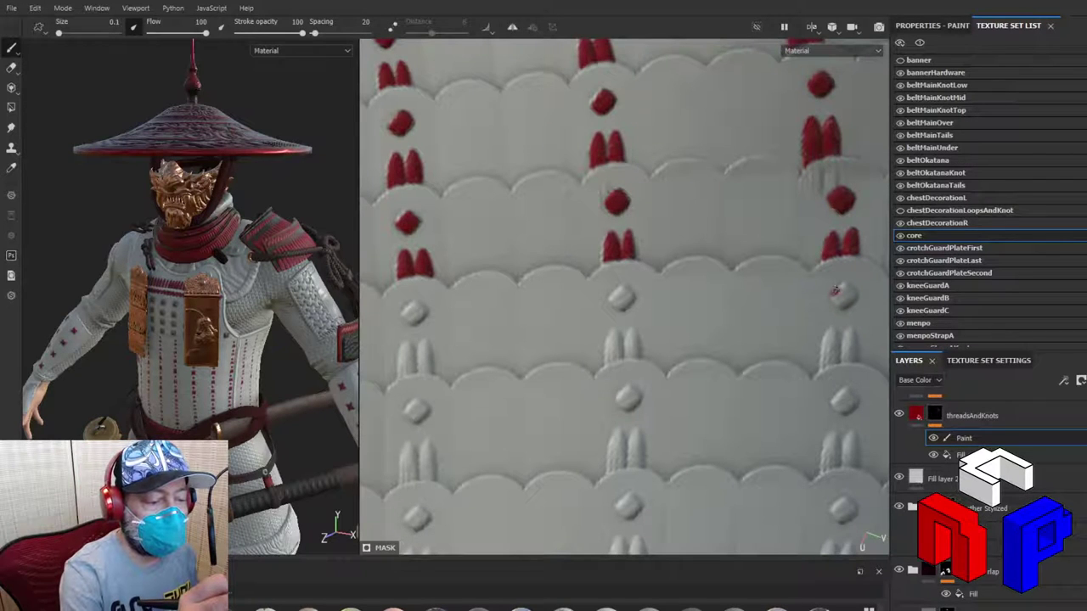
Step: Paint the right column's fourth-row knot red, then outline and fill the thread pair below it
mouse_move(834, 293)
mouse_down()
mouse_move(851, 293)
mouse_move(832, 297)
mouse_move(840, 305)
mouse_move(838, 294)
mouse_move(852, 296)
mouse_move(844, 289)
mouse_up()
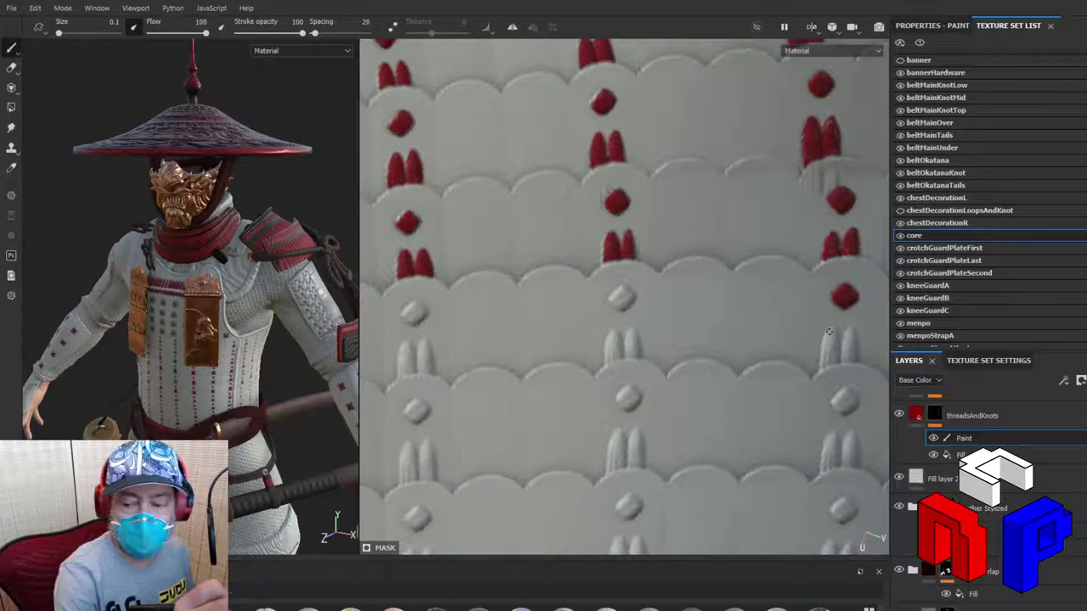
mouse_move(820, 366)
mouse_down()
mouse_move(830, 329)
mouse_move(839, 343)
mouse_move(853, 333)
mouse_move(856, 349)
mouse_up()
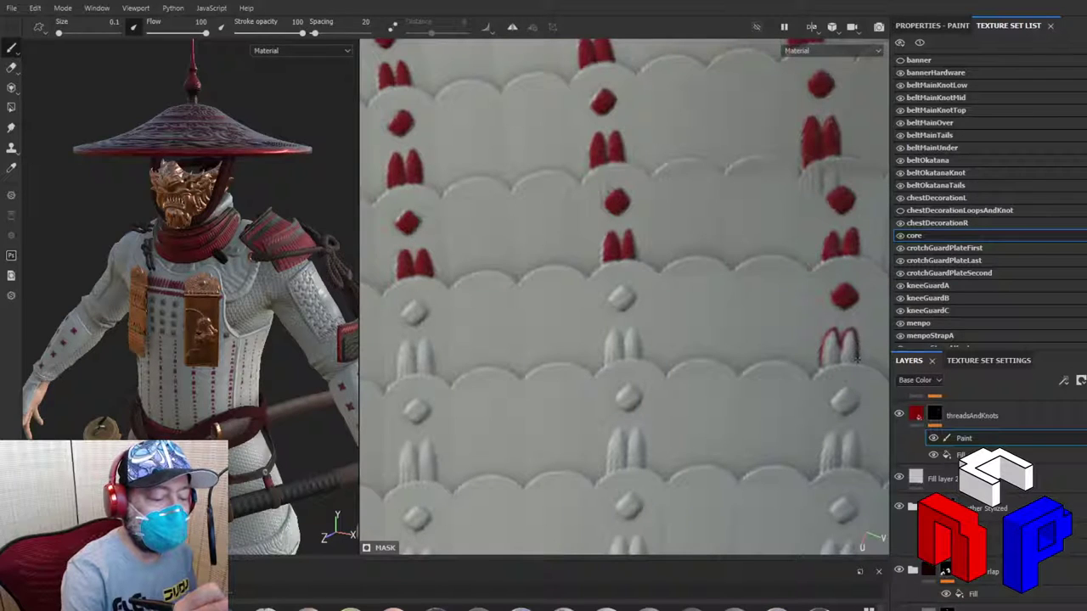
mouse_move(822, 363)
mouse_down()
mouse_move(850, 361)
mouse_move(823, 356)
mouse_move(830, 349)
mouse_up()
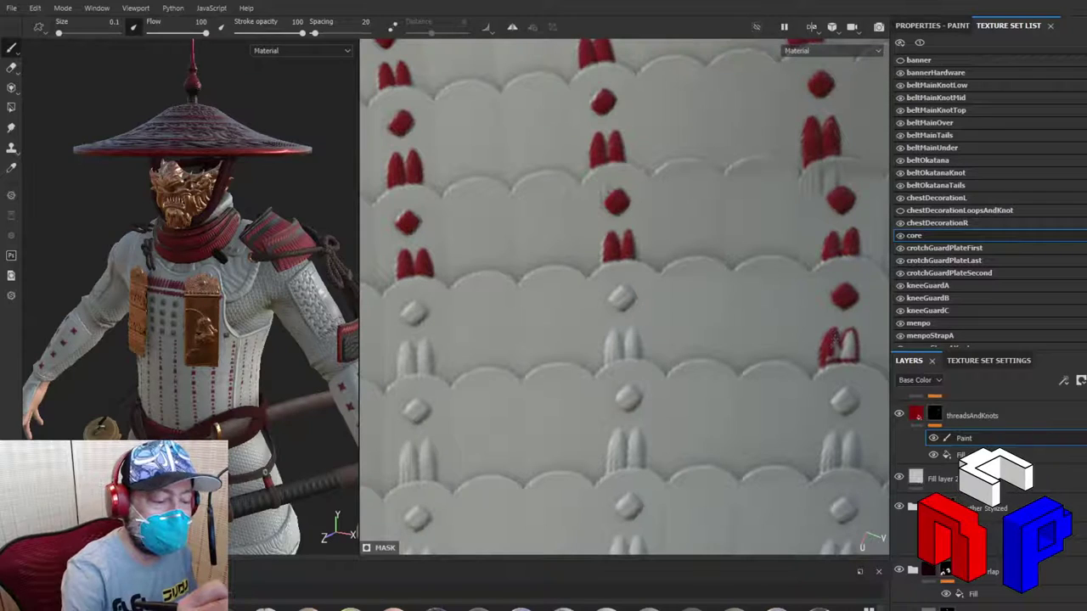
mouse_move(835, 338)
mouse_down()
mouse_move(836, 353)
mouse_move(851, 335)
mouse_move(855, 348)
mouse_move(846, 340)
mouse_up()
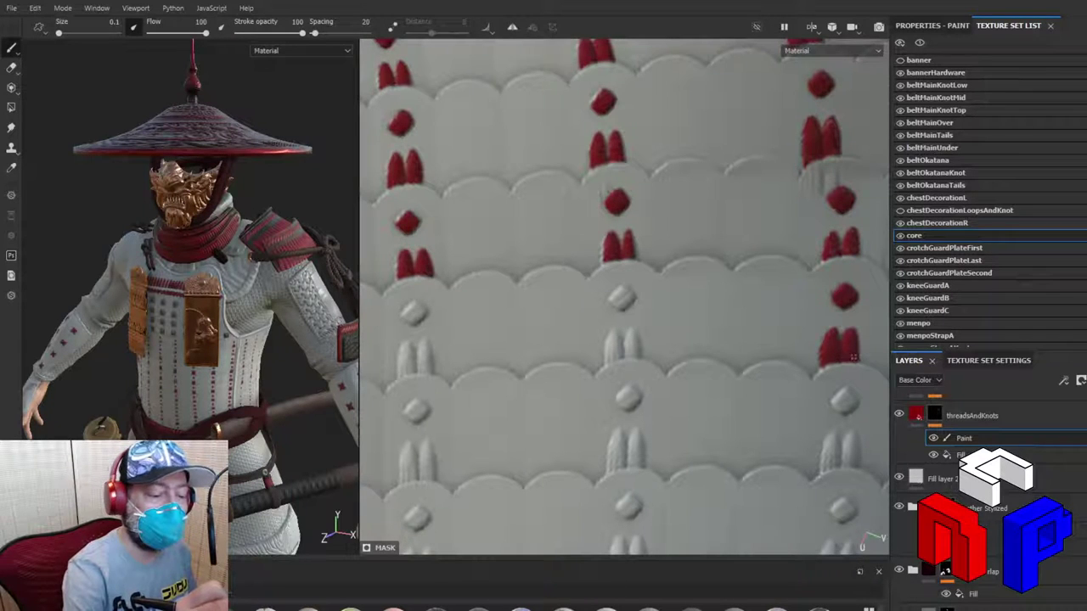
Step: Outline the middle column's fourth-row knot and thread pair in red, then fill both in
mouse_move(609, 299)
mouse_down()
mouse_move(620, 289)
mouse_move(614, 295)
mouse_move(630, 297)
mouse_move(611, 302)
mouse_move(629, 301)
mouse_up()
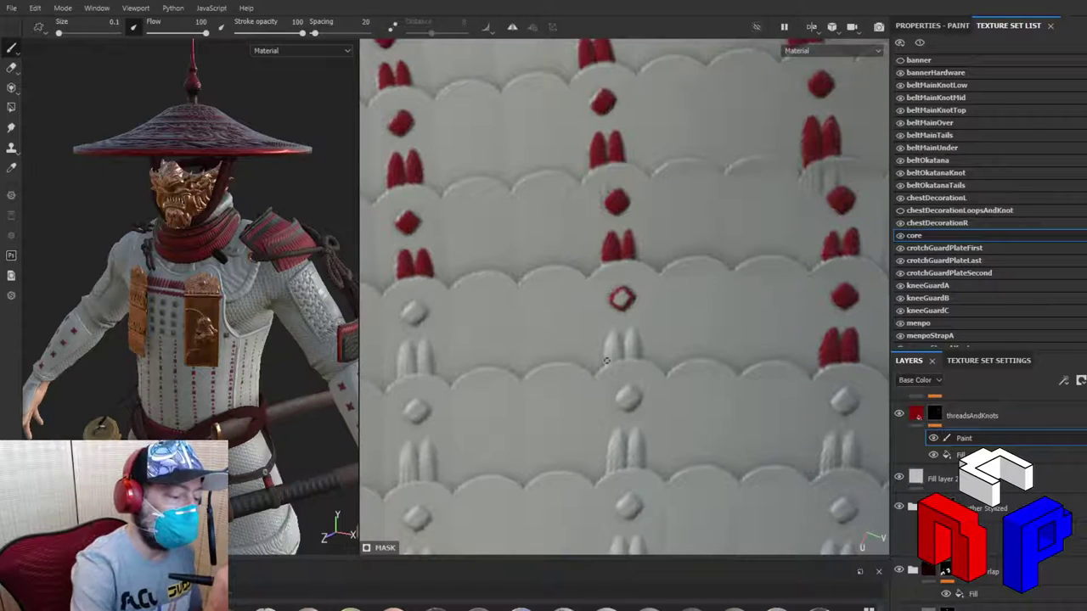
mouse_move(604, 362)
mouse_down()
mouse_move(613, 328)
mouse_move(638, 343)
mouse_up()
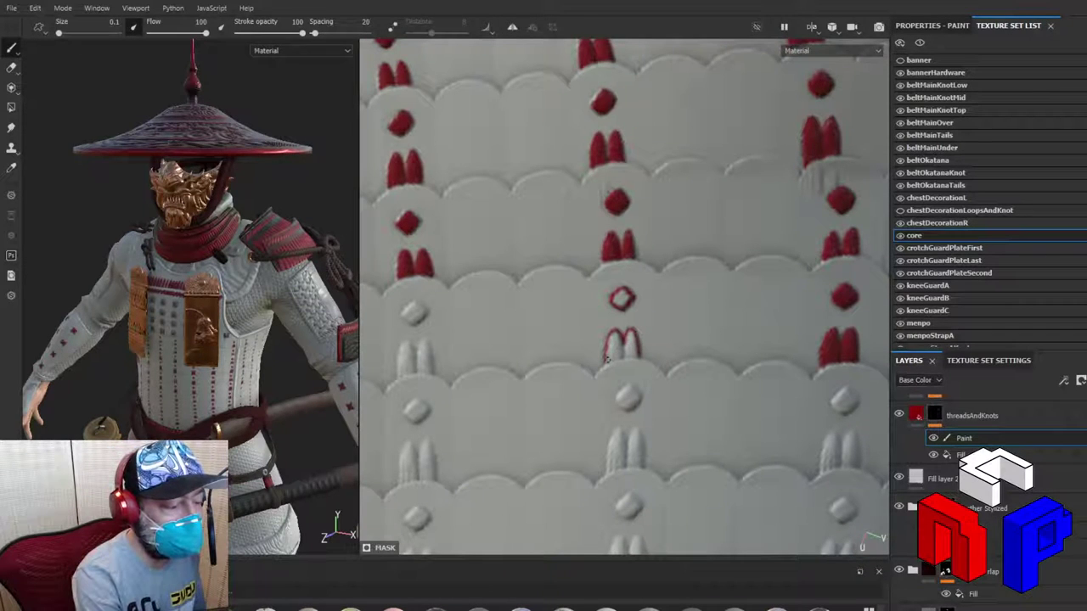
drag(605, 361, 633, 355)
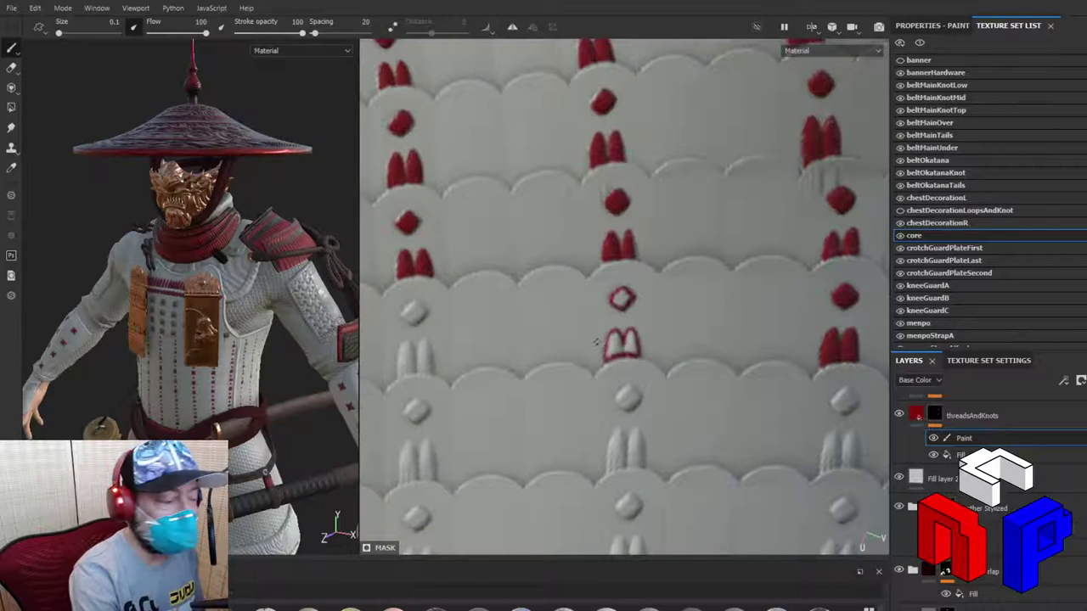
mouse_move(608, 352)
mouse_down()
mouse_move(612, 335)
mouse_move(609, 353)
mouse_move(616, 339)
mouse_move(631, 348)
mouse_move(630, 338)
mouse_up()
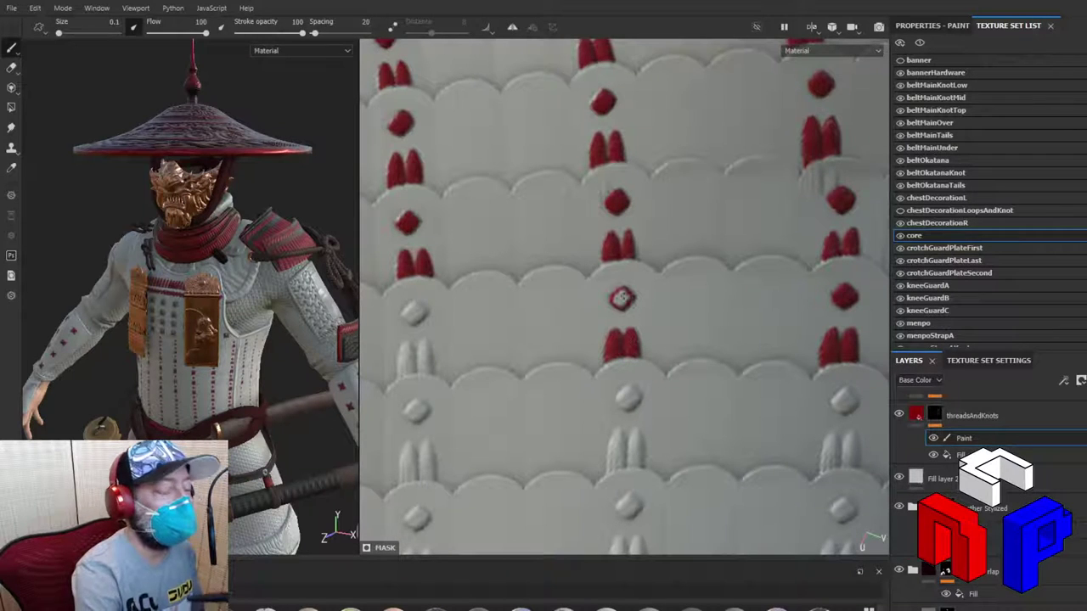
drag(621, 297, 623, 300)
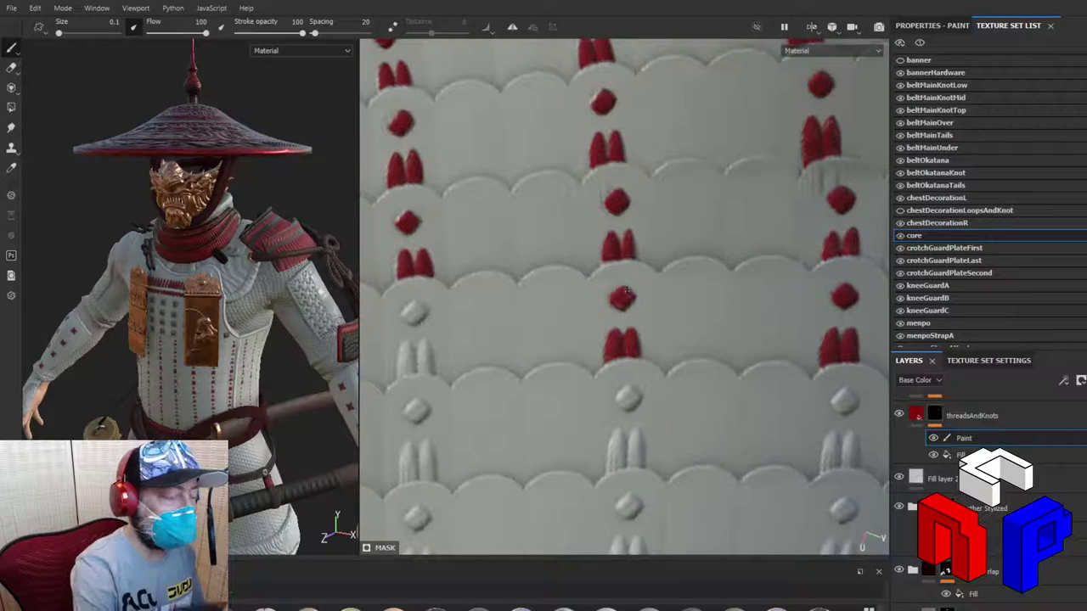
Step: Outline and fill the left column's fourth-row knot in red, then paint the thread pair below it
mouse_move(402, 314)
mouse_down()
mouse_move(416, 320)
mouse_move(417, 303)
mouse_move(403, 312)
mouse_move(413, 304)
mouse_up()
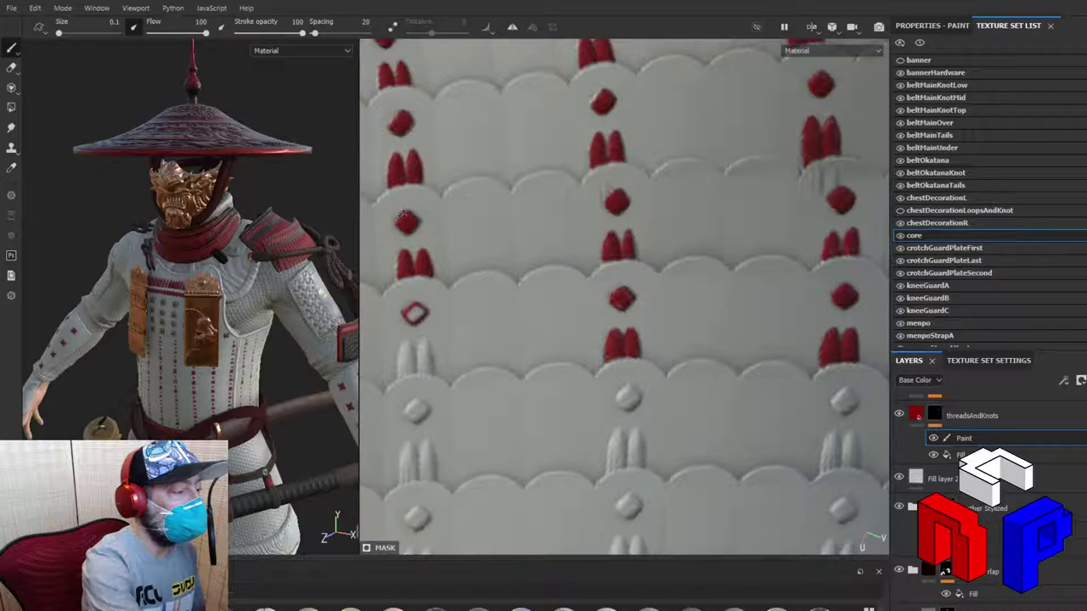
drag(407, 313, 416, 314)
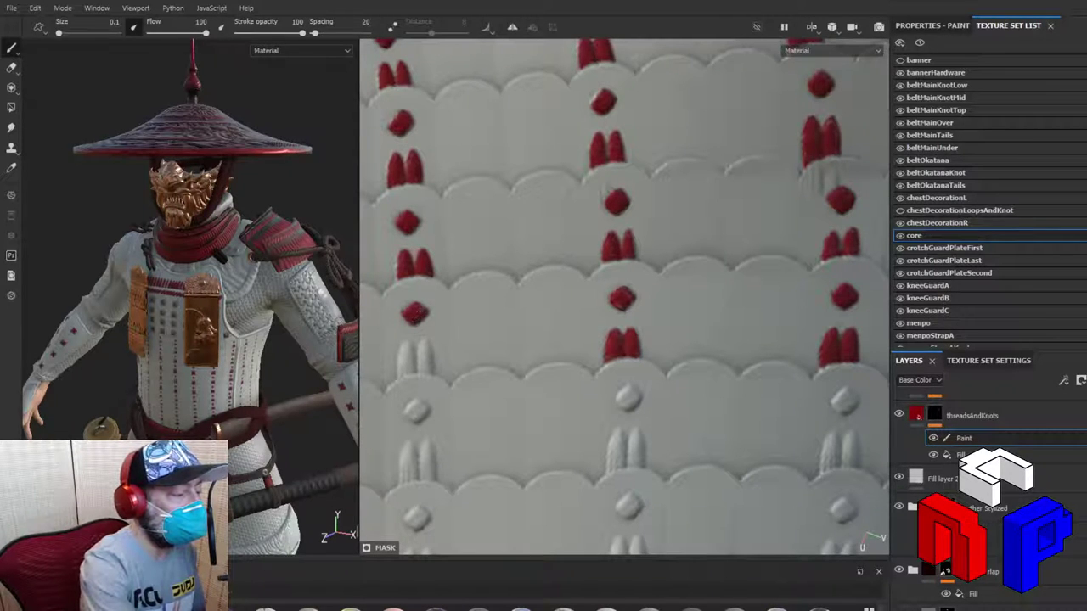
mouse_move(399, 374)
mouse_down()
mouse_move(400, 348)
mouse_move(420, 342)
mouse_up()
drag(426, 340, 432, 353)
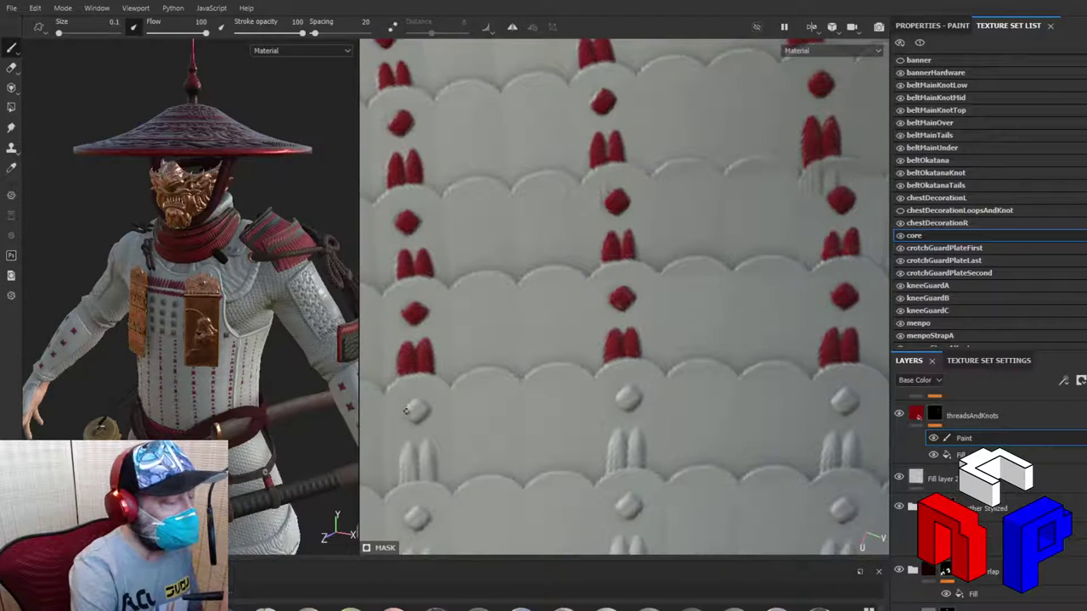
Step: Paint the fifth-row knots and their thread pairs red in the left and middle columns
mouse_move(406, 411)
mouse_down()
mouse_move(416, 402)
mouse_move(424, 408)
mouse_move(412, 420)
mouse_move(416, 411)
mouse_up()
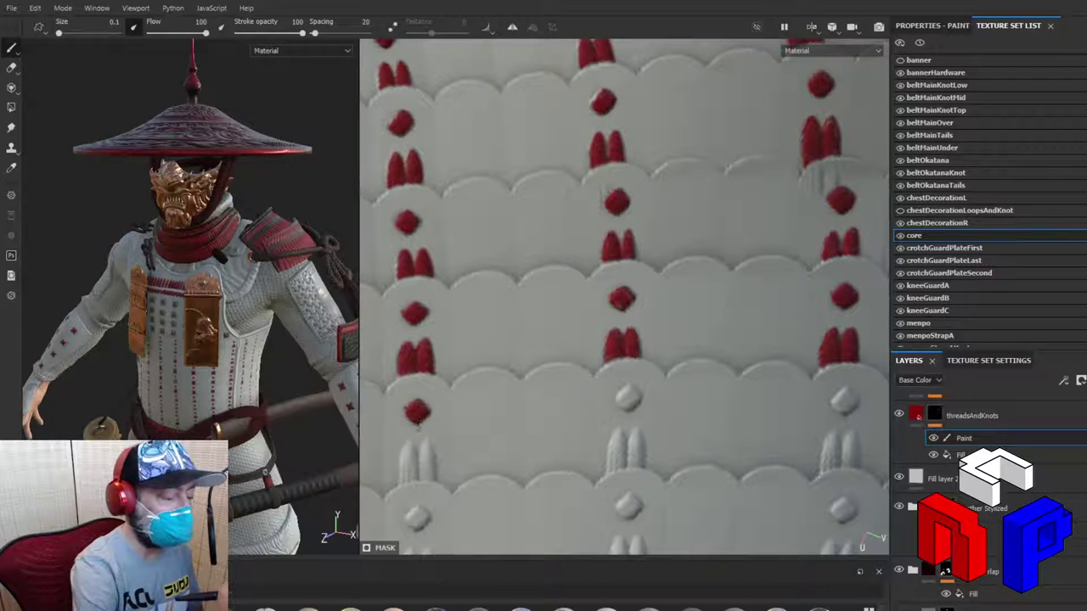
mouse_move(400, 480)
mouse_down()
mouse_move(407, 443)
mouse_move(403, 460)
mouse_move(409, 443)
mouse_move(430, 443)
mouse_move(433, 472)
mouse_up()
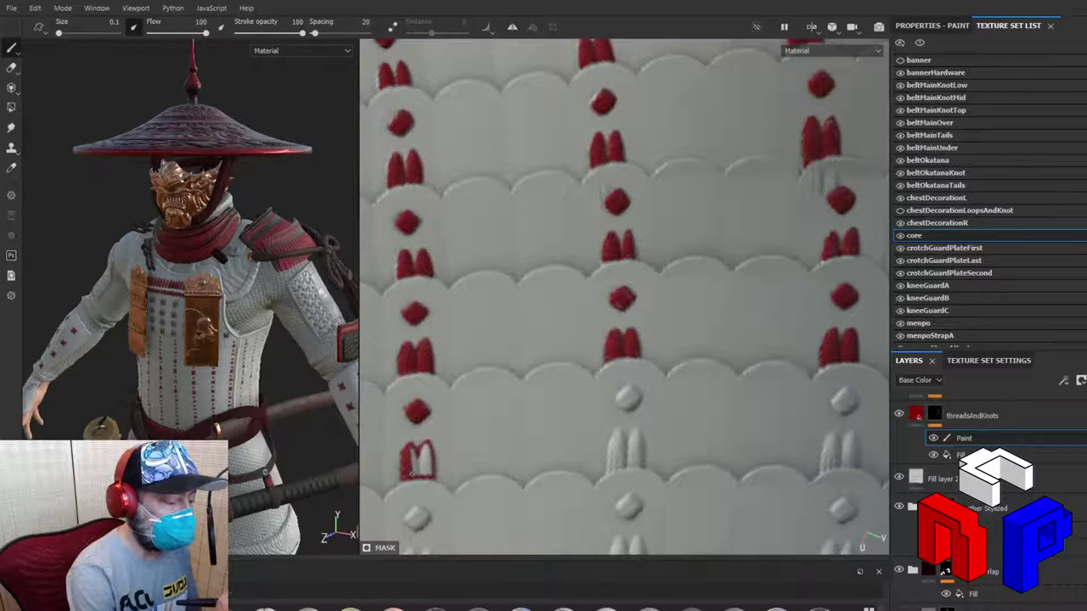
mouse_move(412, 472)
mouse_down()
mouse_move(426, 452)
mouse_move(431, 472)
mouse_move(426, 448)
mouse_up()
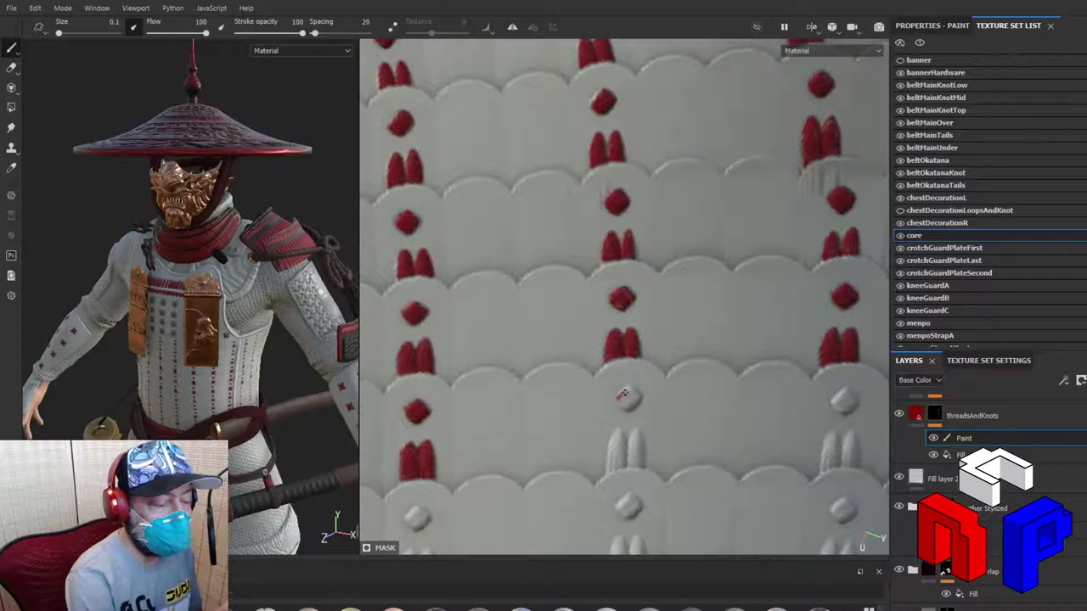
mouse_move(622, 393)
mouse_down()
mouse_move(641, 397)
mouse_move(621, 404)
mouse_move(632, 394)
mouse_up()
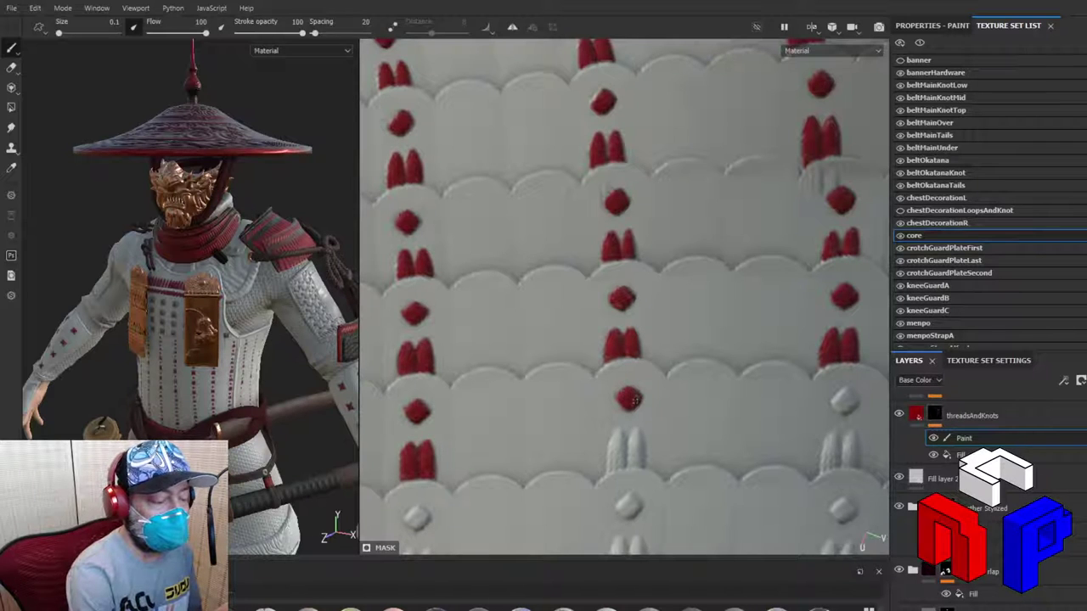
mouse_move(606, 469)
mouse_down()
mouse_move(615, 428)
mouse_move(626, 466)
mouse_move(612, 466)
mouse_move(617, 434)
mouse_move(615, 458)
mouse_move(634, 432)
mouse_move(645, 441)
mouse_move(630, 463)
mouse_move(640, 462)
mouse_move(628, 454)
mouse_move(640, 453)
mouse_move(637, 437)
mouse_up()
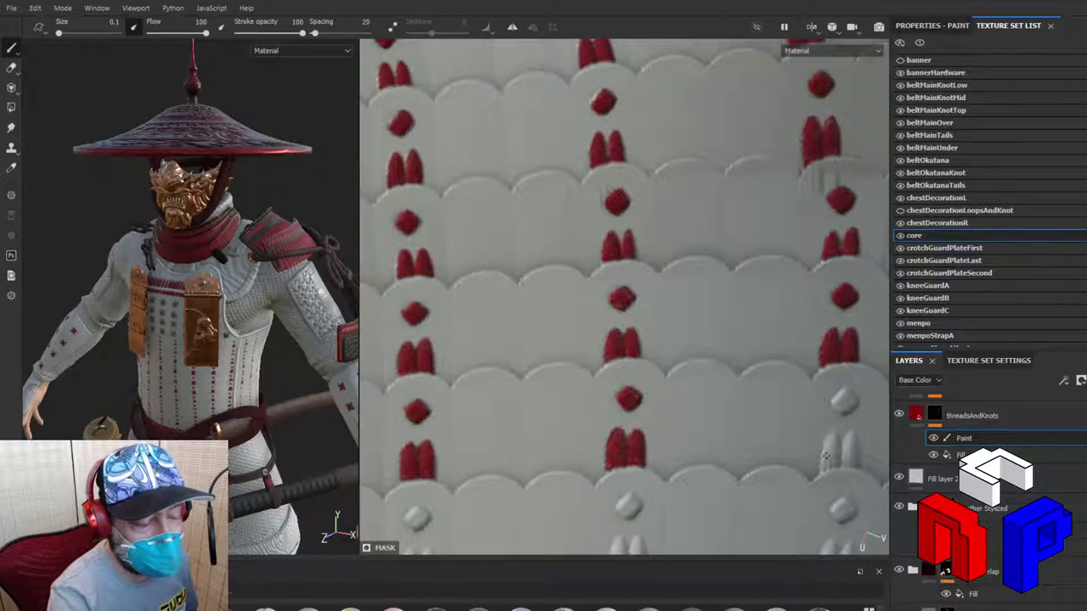
Step: Outline and fill the right column's fifth-row thread pair in red, then paint the knot above it
mouse_move(822, 468)
mouse_down()
mouse_move(830, 434)
mouse_move(841, 455)
mouse_up()
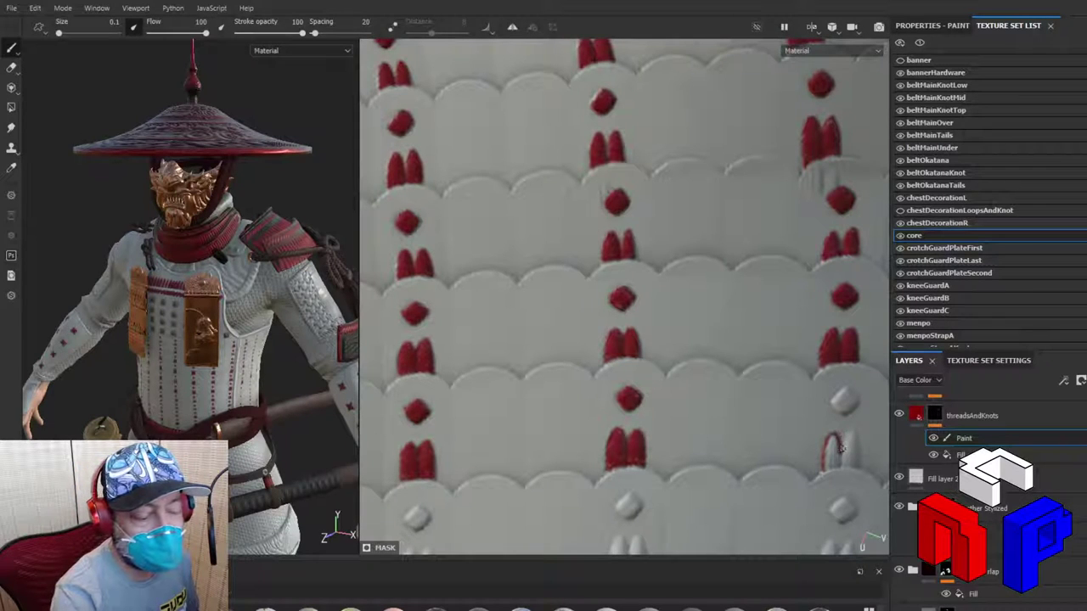
mouse_move(840, 450)
mouse_down()
mouse_move(849, 434)
mouse_move(859, 460)
mouse_up()
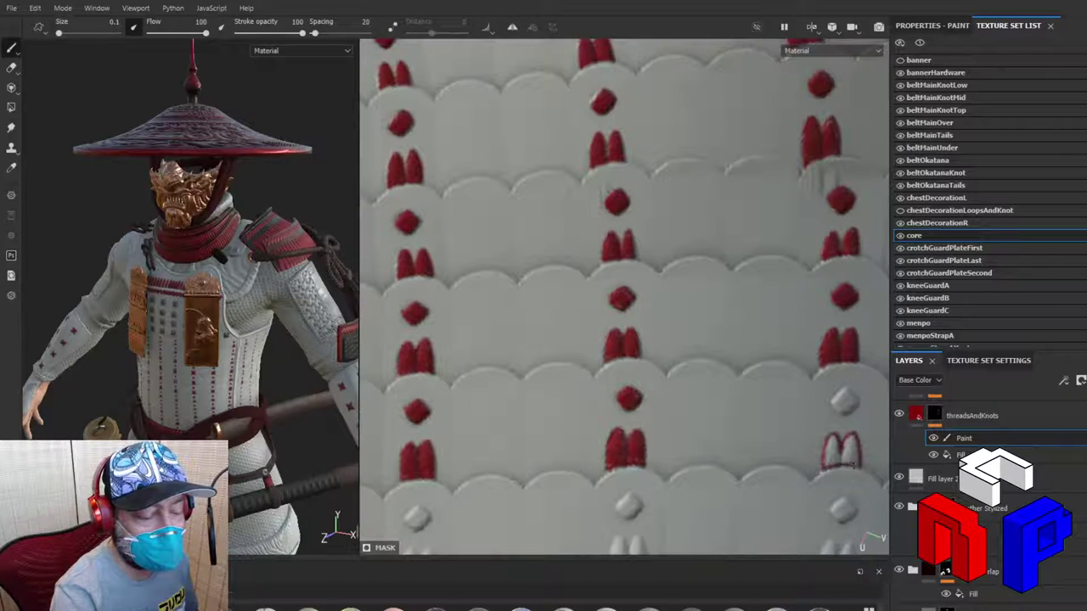
mouse_move(829, 466)
mouse_down()
mouse_move(832, 437)
mouse_move(836, 464)
mouse_move(849, 440)
mouse_move(848, 458)
mouse_move(855, 450)
mouse_up()
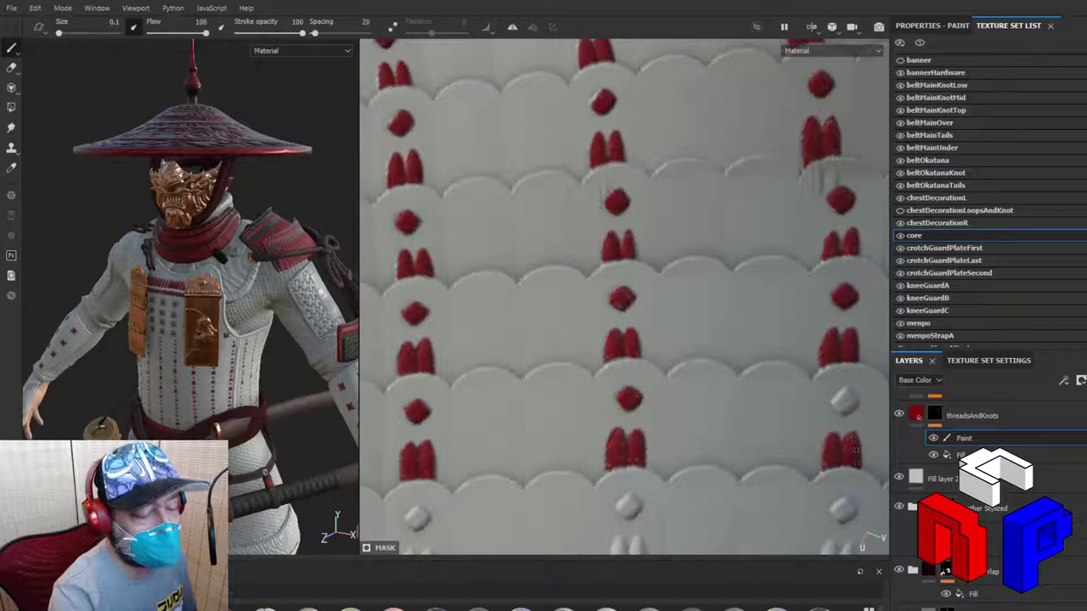
mouse_move(836, 398)
mouse_down()
mouse_move(847, 391)
mouse_move(857, 401)
mouse_move(847, 411)
mouse_move(836, 407)
mouse_move(845, 397)
mouse_up()
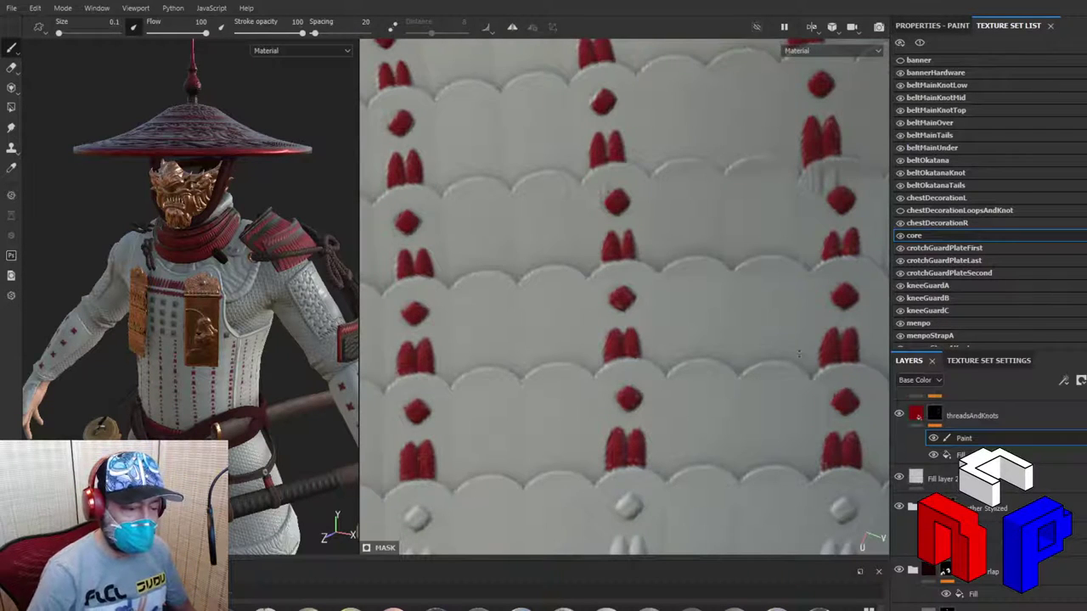
Step: Outline the left column's sixth-row knot, the first unpainted one below the finished rows, and fill it red
scroll(848, 387, up, 2)
scroll(777, 371, down, 4)
alt+middle_drag(777, 370, 708, 216)
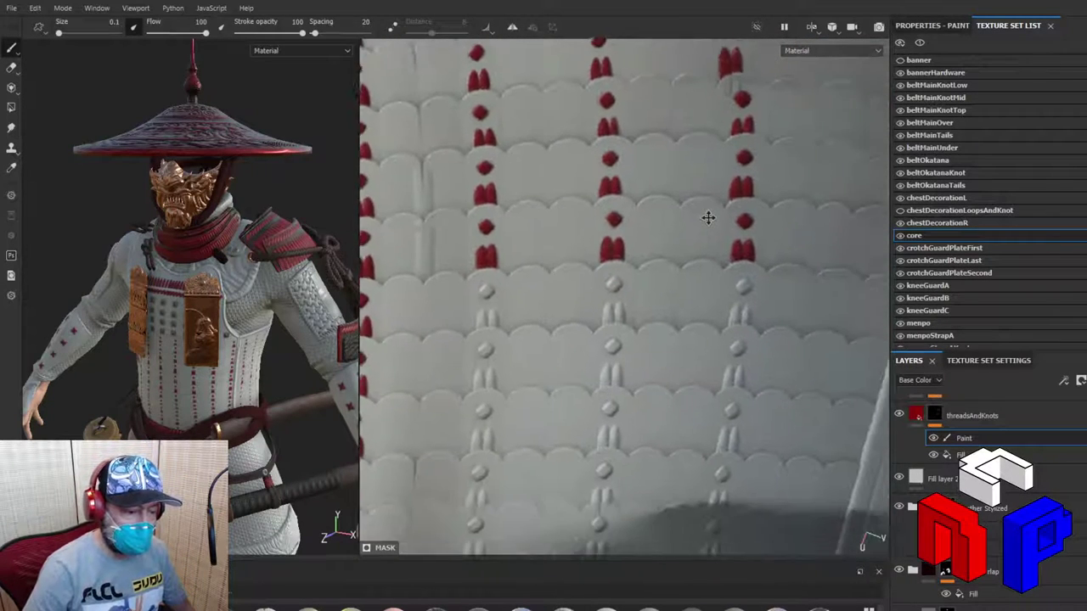
scroll(704, 300, up, 1)
alt+middle_drag(705, 300, 759, 274)
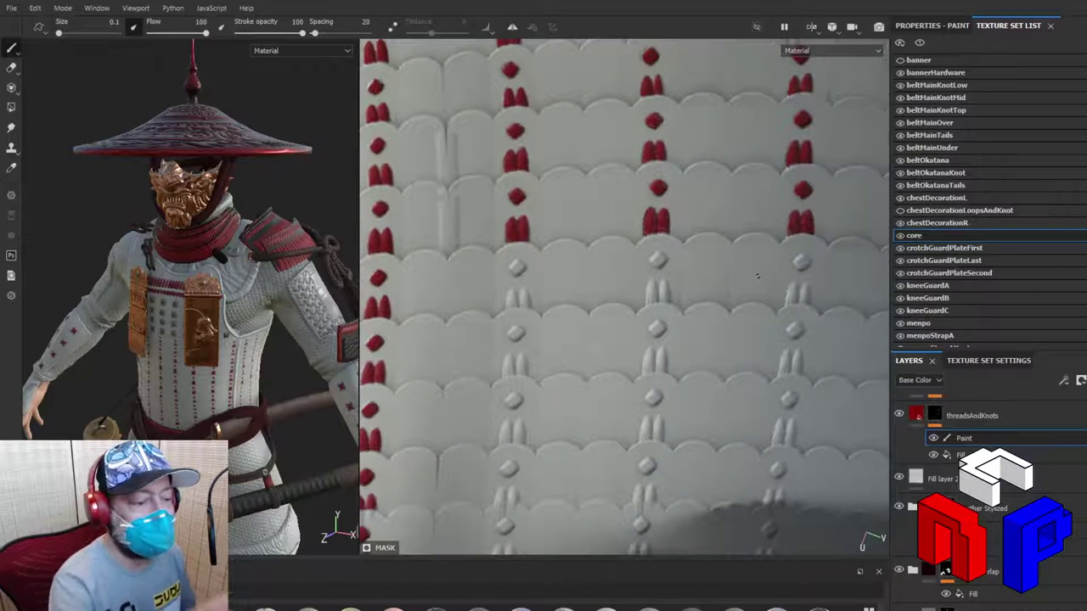
scroll(708, 266, up, 3)
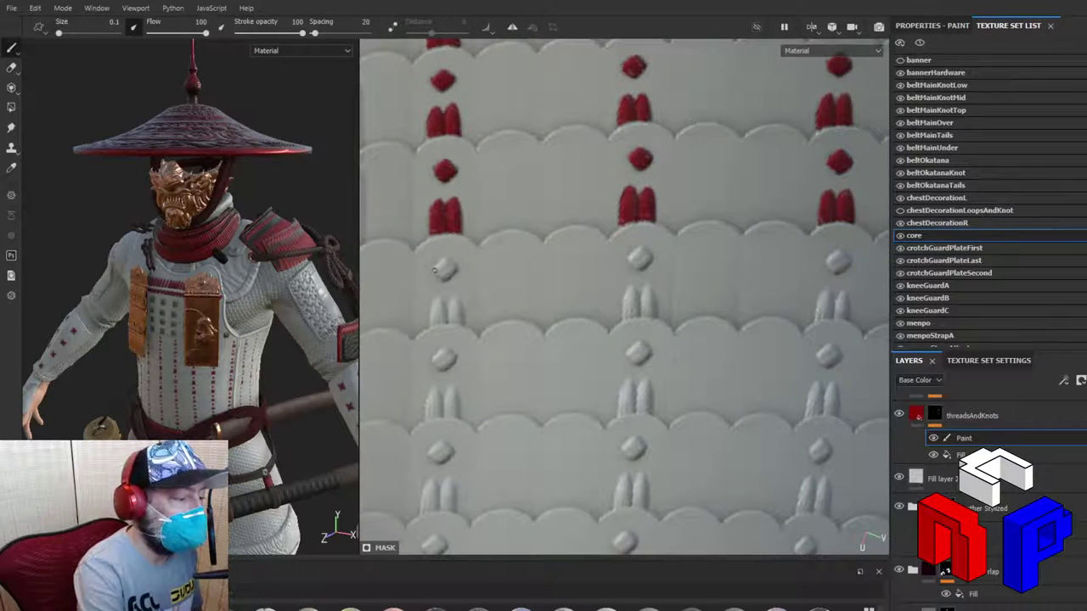
drag(435, 270, 442, 260)
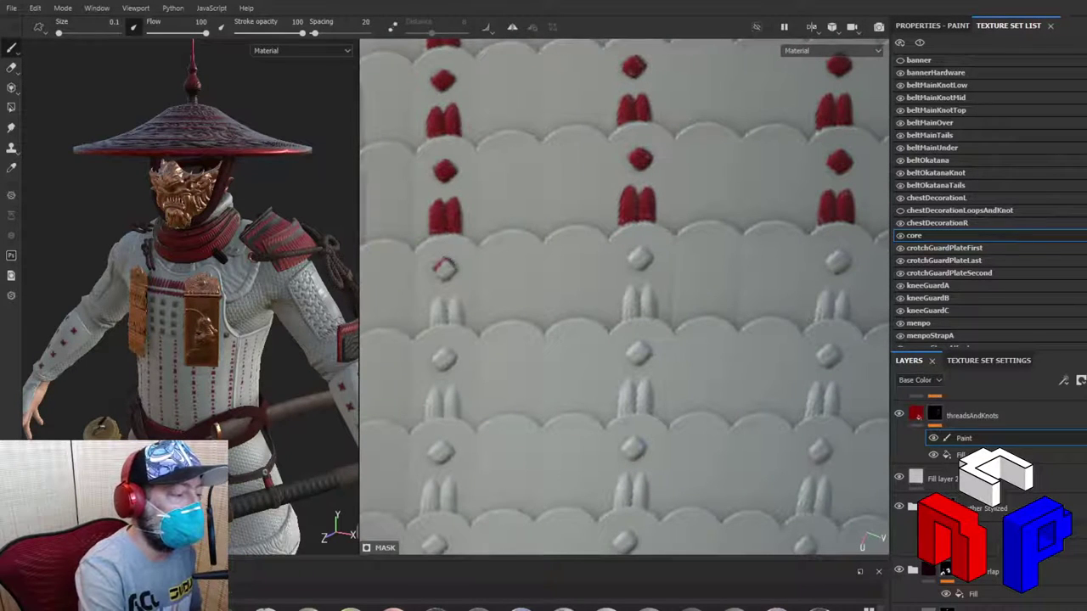
drag(445, 260, 453, 269)
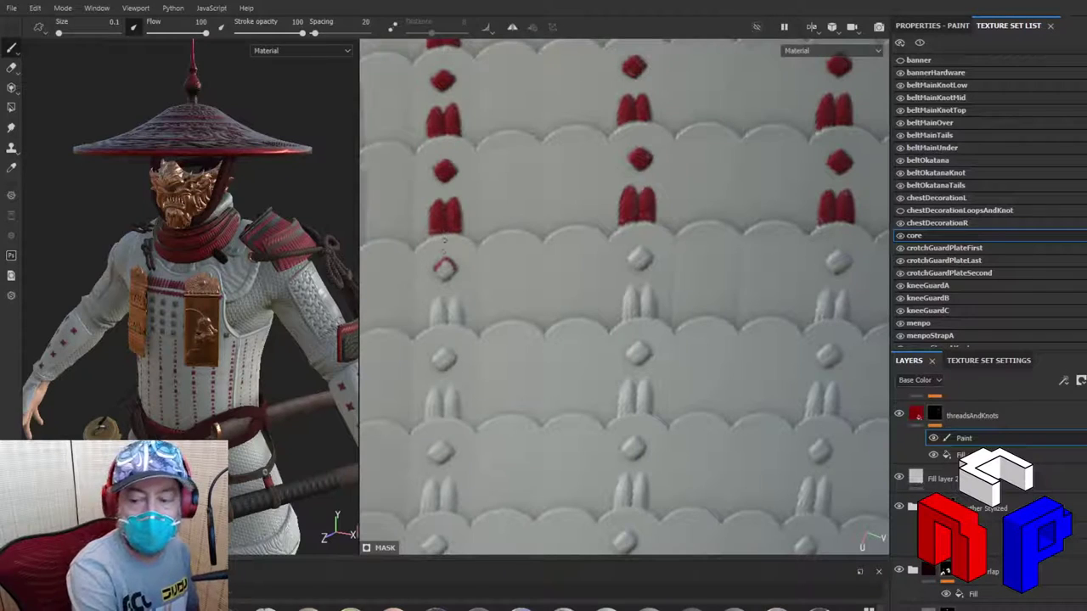
mouse_move(437, 270)
mouse_down()
mouse_move(441, 279)
mouse_move(449, 270)
mouse_up()
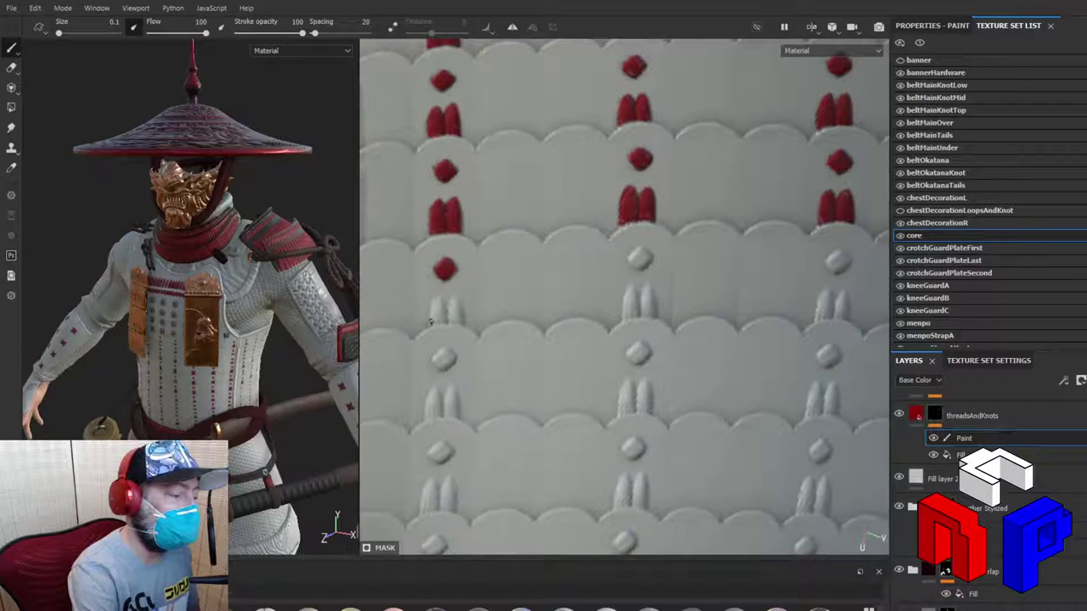
Step: Outline the short thread pair below the left column's sixth-row knot and fill both threads red
drag(431, 312, 452, 299)
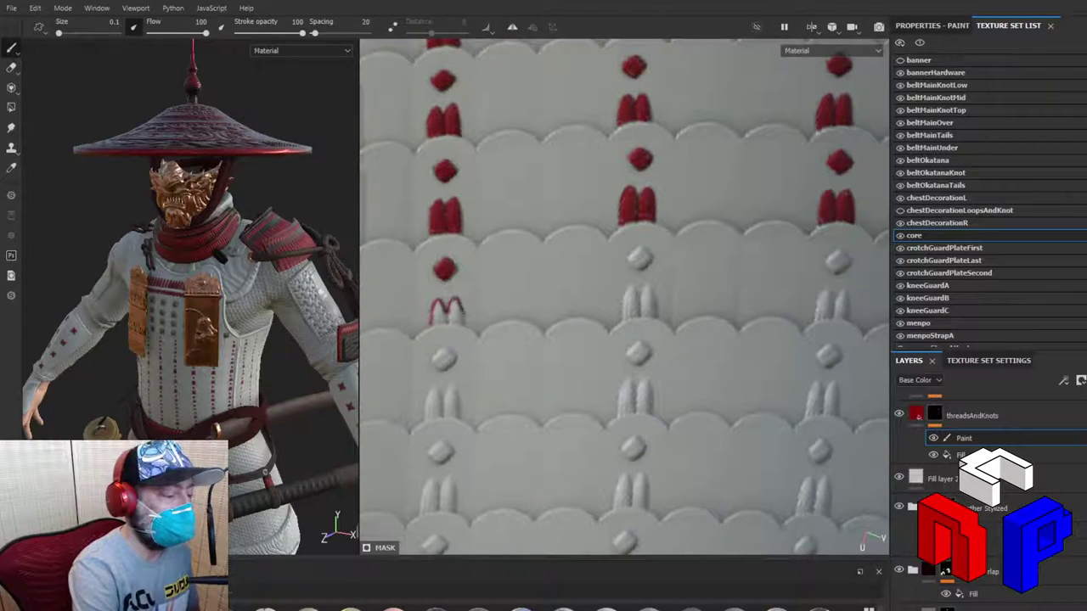
drag(435, 316, 432, 320)
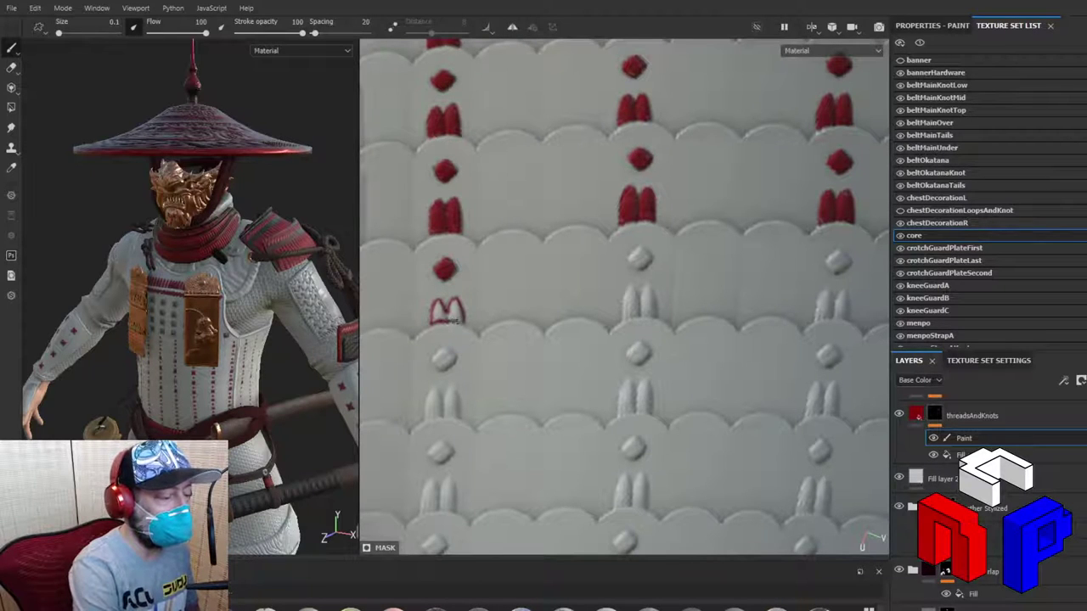
mouse_move(462, 322)
mouse_down()
mouse_move(453, 307)
mouse_move(432, 319)
mouse_up()
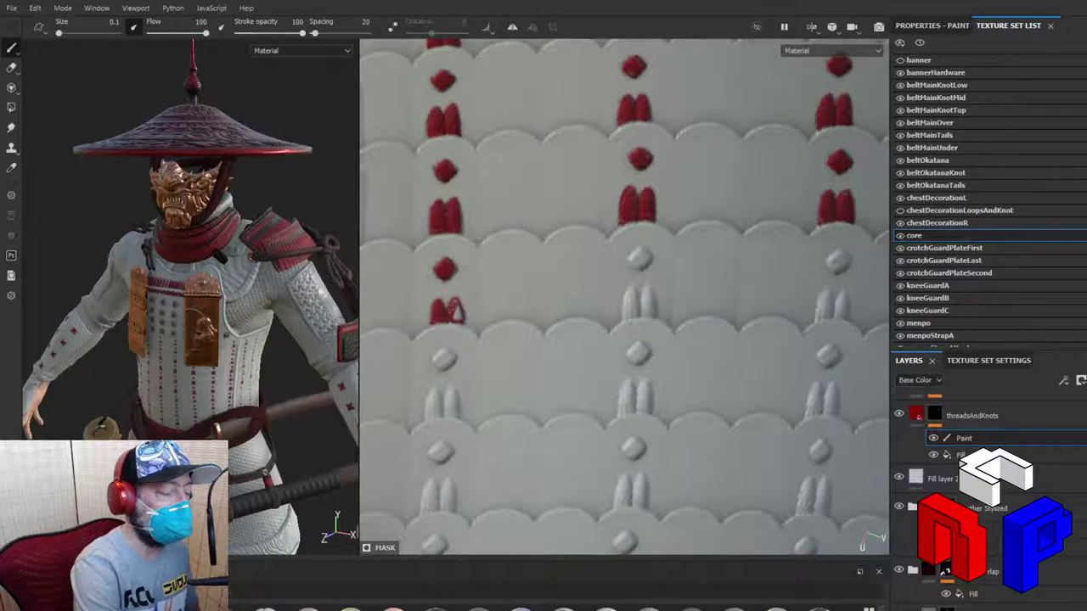
drag(453, 307, 458, 316)
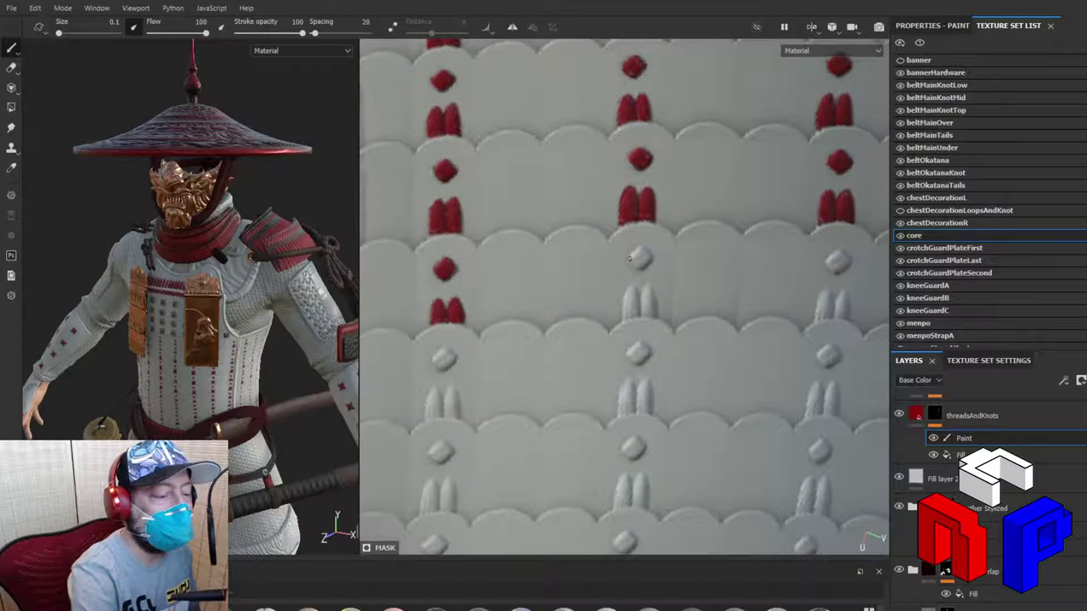
Step: Paint the sixth-row knots and their thread pairs red in the middle and right columns
mouse_move(630, 259)
mouse_down()
mouse_move(647, 255)
mouse_move(644, 266)
mouse_move(632, 263)
mouse_move(647, 257)
mouse_up()
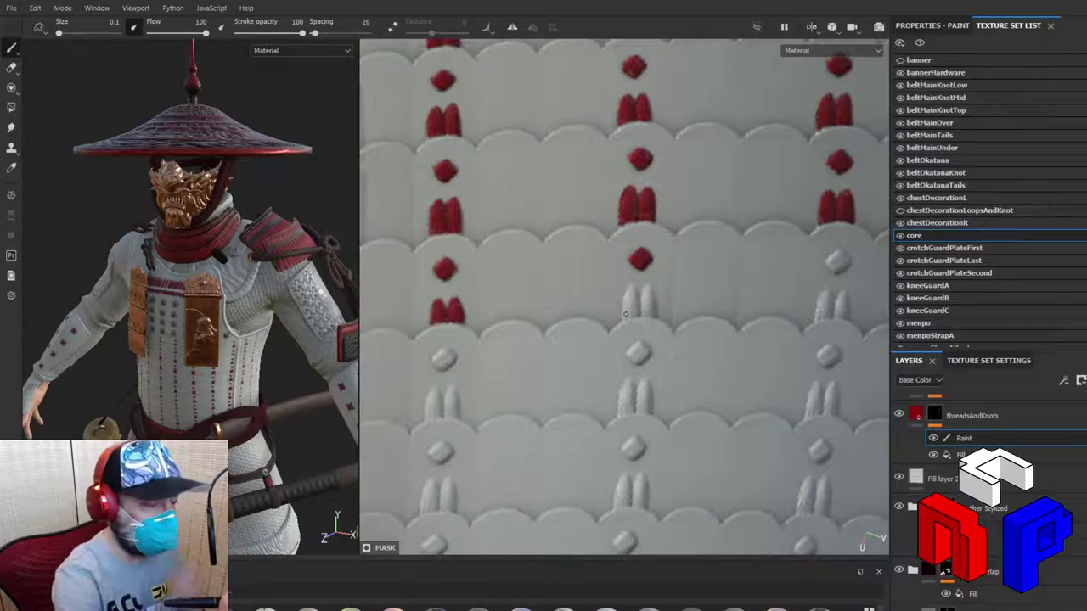
mouse_move(624, 316)
mouse_down()
mouse_move(631, 284)
mouse_move(637, 297)
mouse_move(652, 287)
mouse_move(655, 312)
mouse_move(647, 292)
mouse_up()
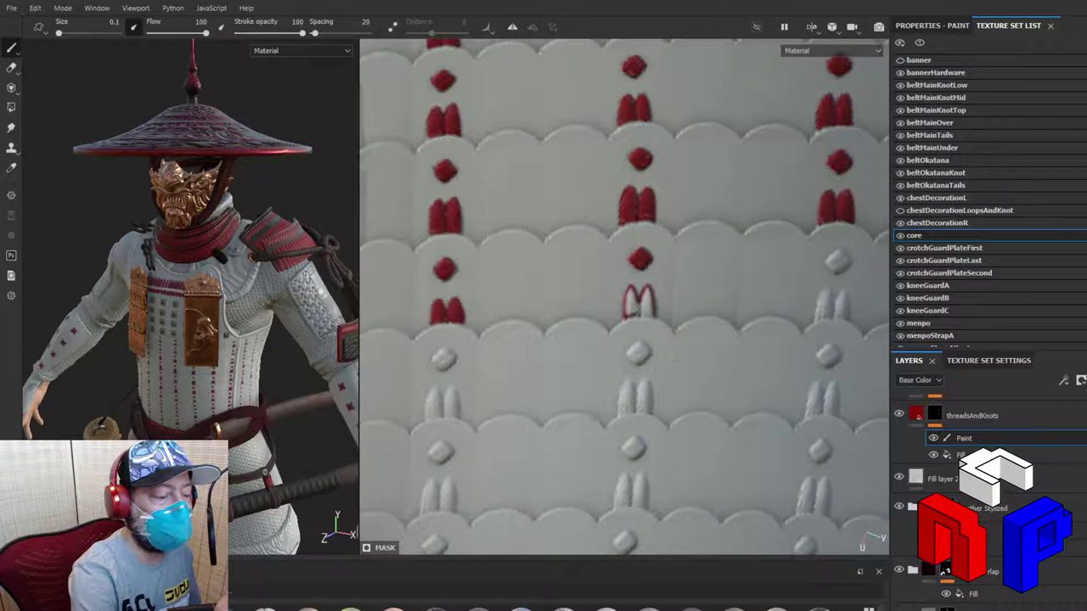
mouse_move(633, 288)
mouse_down()
mouse_move(628, 310)
mouse_move(630, 299)
mouse_move(632, 310)
mouse_move(646, 305)
mouse_move(648, 289)
mouse_move(646, 309)
mouse_move(647, 299)
mouse_up()
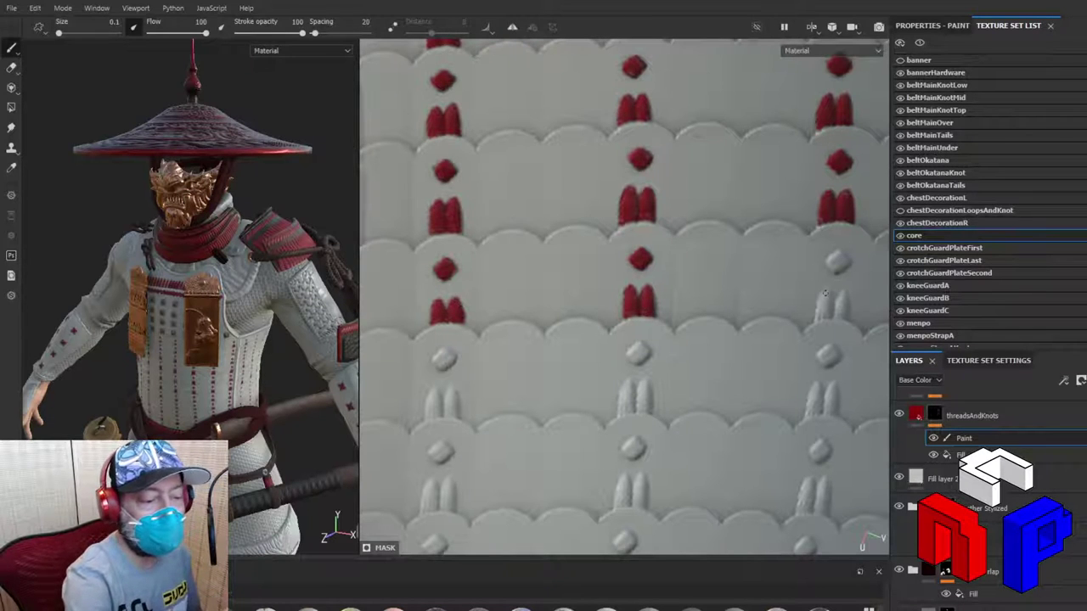
drag(825, 262, 840, 262)
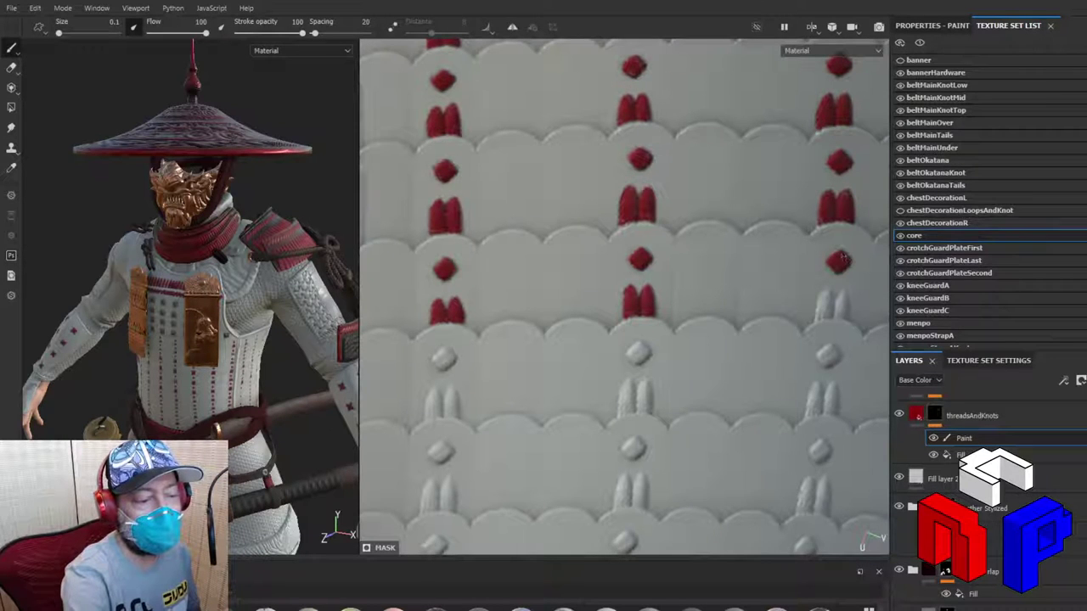
mouse_move(823, 293)
mouse_down()
mouse_move(816, 317)
mouse_move(827, 291)
mouse_move(848, 304)
mouse_up()
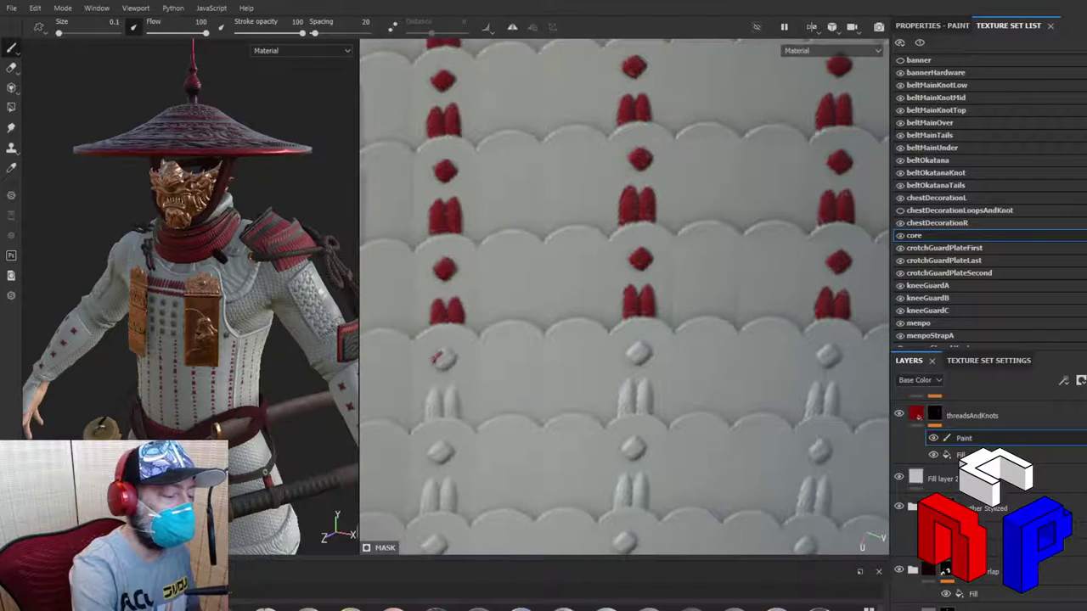
Step: Paint the left column's seventh-row knot red, then outline and fill the thread pair below it
mouse_move(440, 355)
mouse_down()
mouse_move(451, 361)
mouse_move(438, 365)
mouse_move(445, 352)
mouse_move(438, 360)
mouse_up()
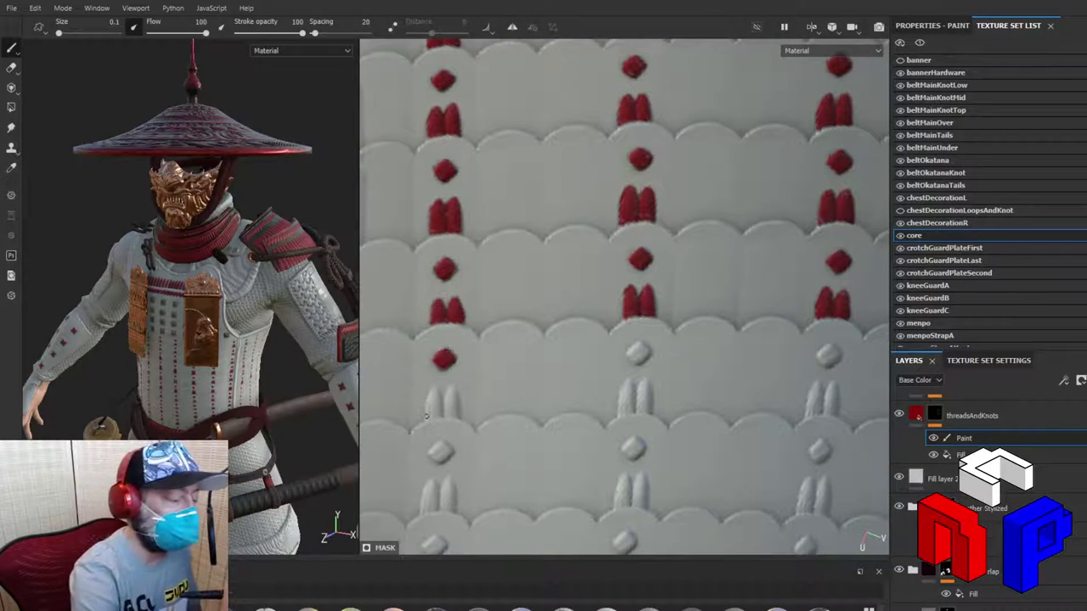
mouse_move(425, 416)
mouse_down()
mouse_move(429, 390)
mouse_move(443, 397)
mouse_move(451, 387)
mouse_move(459, 412)
mouse_up()
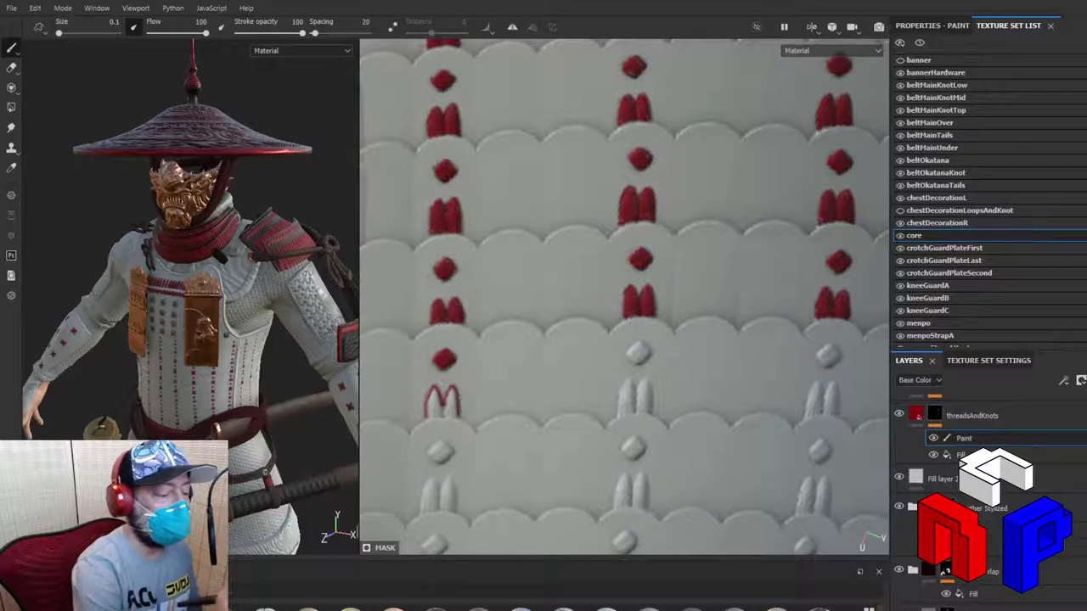
mouse_move(430, 415)
mouse_down()
mouse_move(457, 416)
mouse_move(429, 414)
mouse_move(435, 394)
mouse_move(438, 412)
mouse_move(448, 403)
mouse_move(452, 411)
mouse_move(450, 389)
mouse_up()
Step: Paint the middle column's seventh-row knot red, then outline and fill its thread pair
mouse_move(633, 355)
mouse_down()
mouse_move(643, 347)
mouse_move(640, 363)
mouse_move(632, 358)
mouse_move(644, 352)
mouse_up()
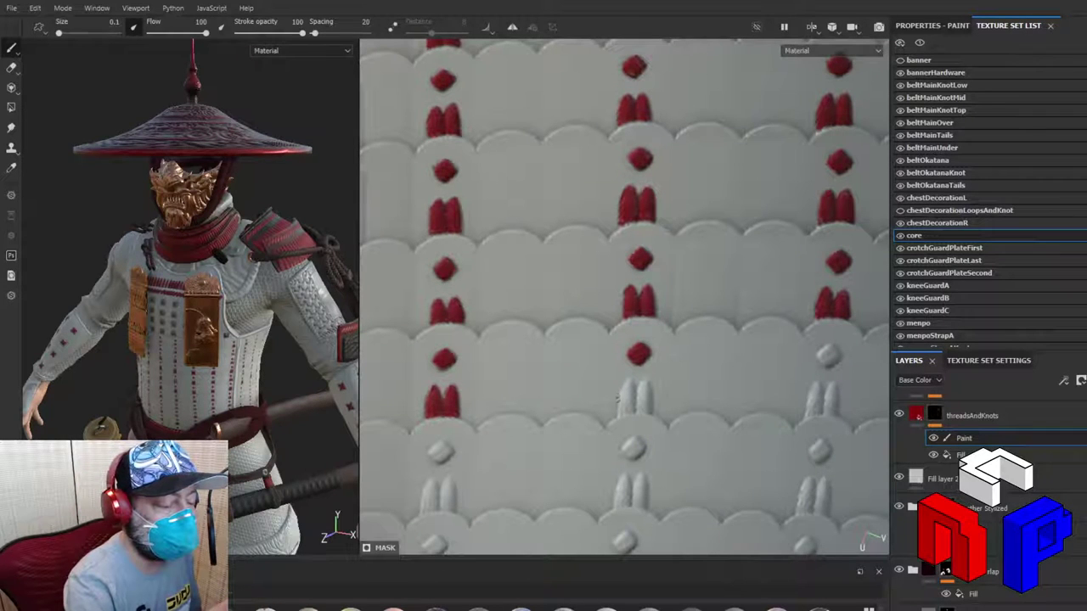
mouse_move(618, 415)
mouse_down()
mouse_move(631, 379)
mouse_move(633, 401)
mouse_up()
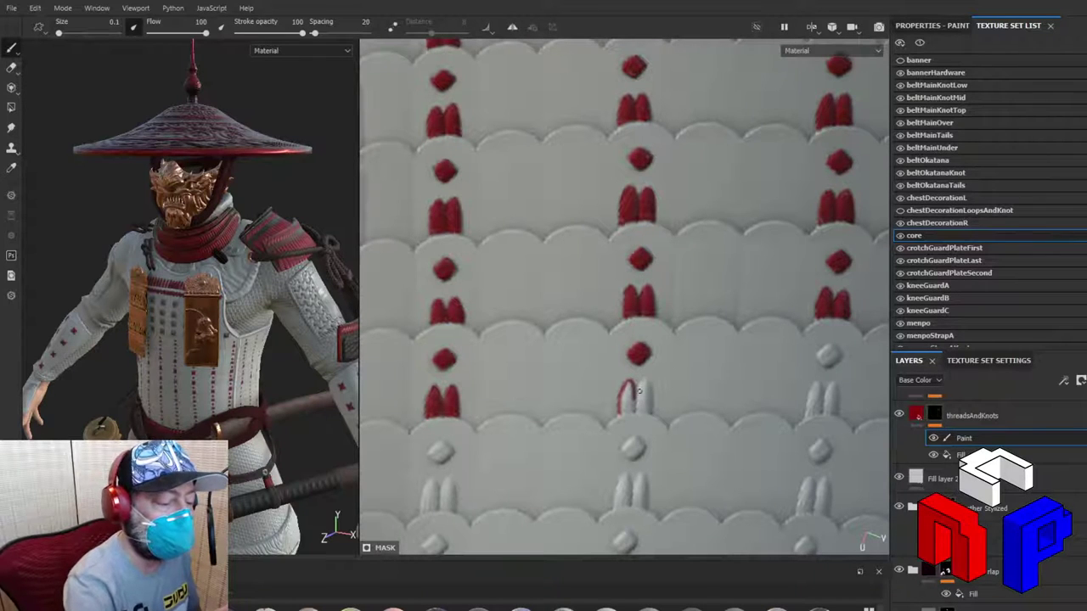
mouse_move(638, 386)
mouse_down()
mouse_move(648, 382)
mouse_move(650, 405)
mouse_up()
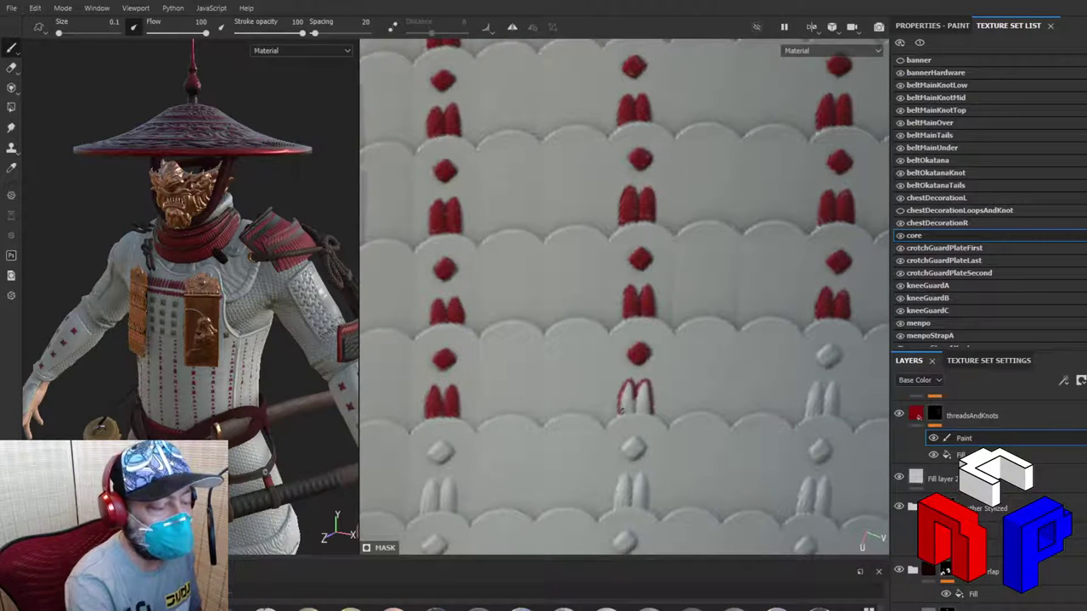
mouse_move(622, 411)
mouse_down()
mouse_move(647, 411)
mouse_move(636, 411)
mouse_up()
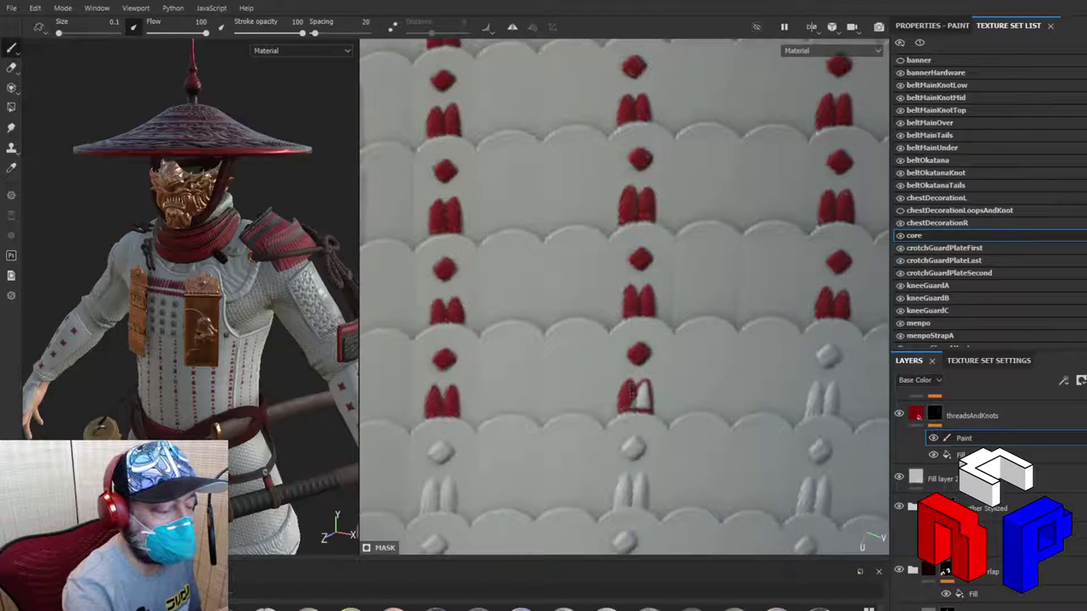
mouse_move(633, 404)
mouse_down()
mouse_move(642, 387)
mouse_move(647, 403)
mouse_move(645, 385)
mouse_up()
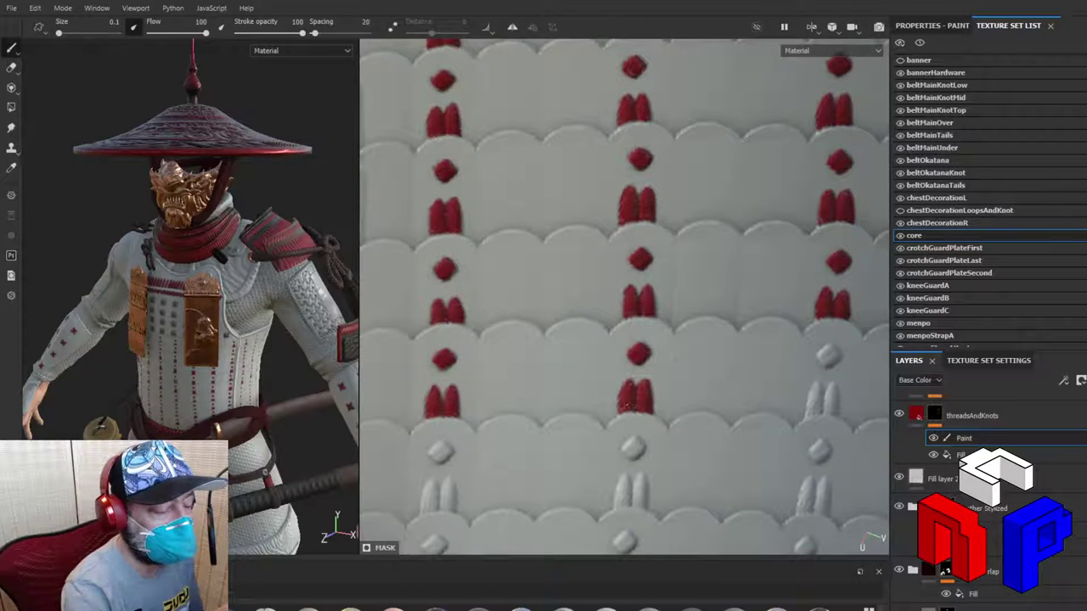
Step: Paint the right column's seventh-row knot red, then outline and fill the thread pair below it
mouse_move(822, 349)
mouse_down()
mouse_move(836, 354)
mouse_move(828, 364)
mouse_move(821, 359)
mouse_move(835, 353)
mouse_up()
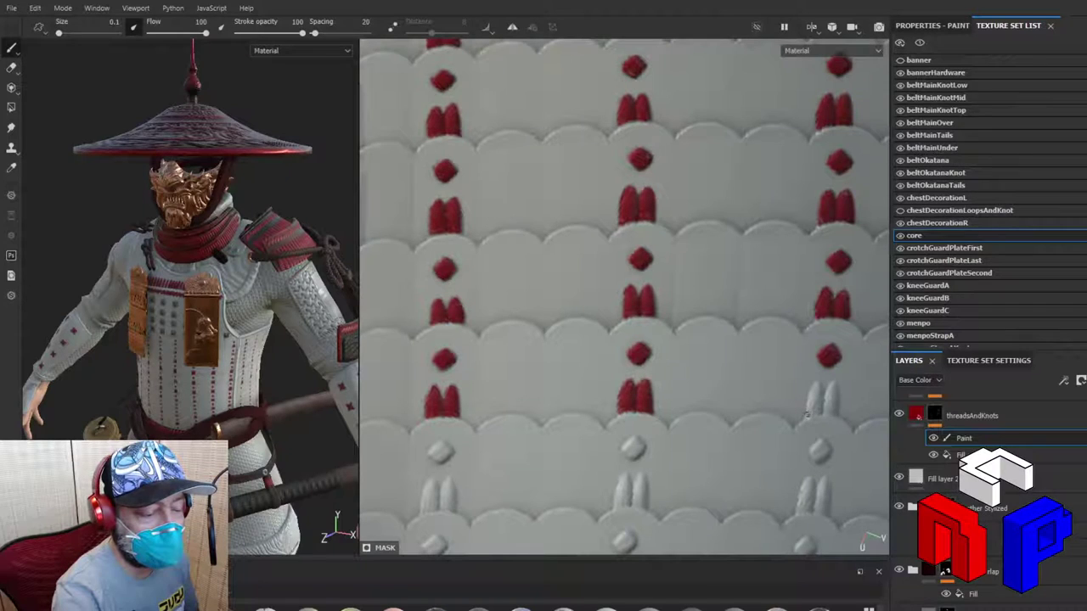
drag(806, 414, 816, 382)
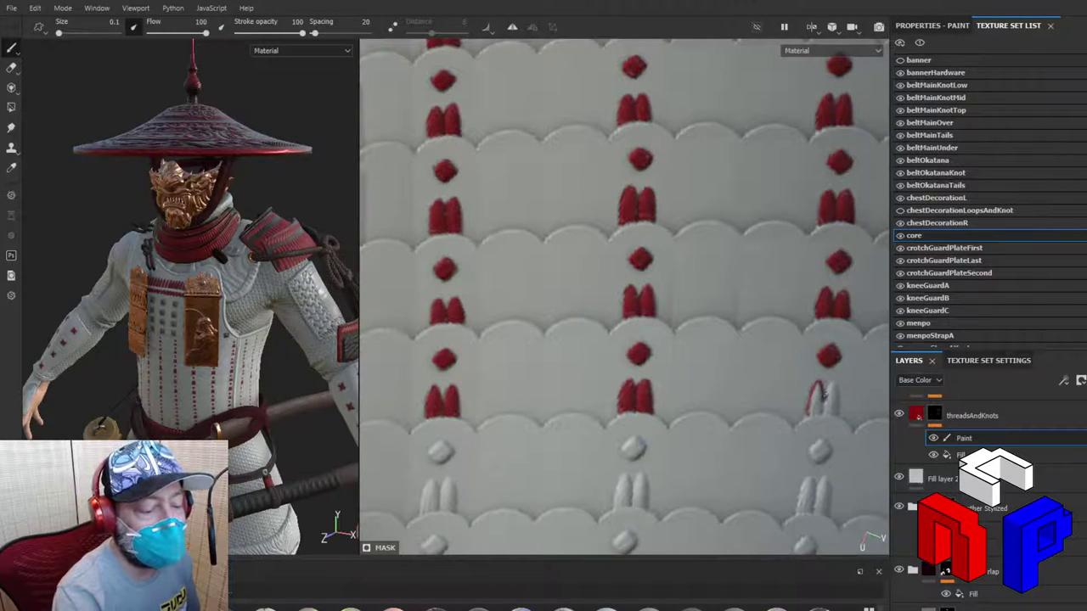
mouse_move(825, 395)
mouse_down()
mouse_move(827, 385)
mouse_move(838, 401)
mouse_up()
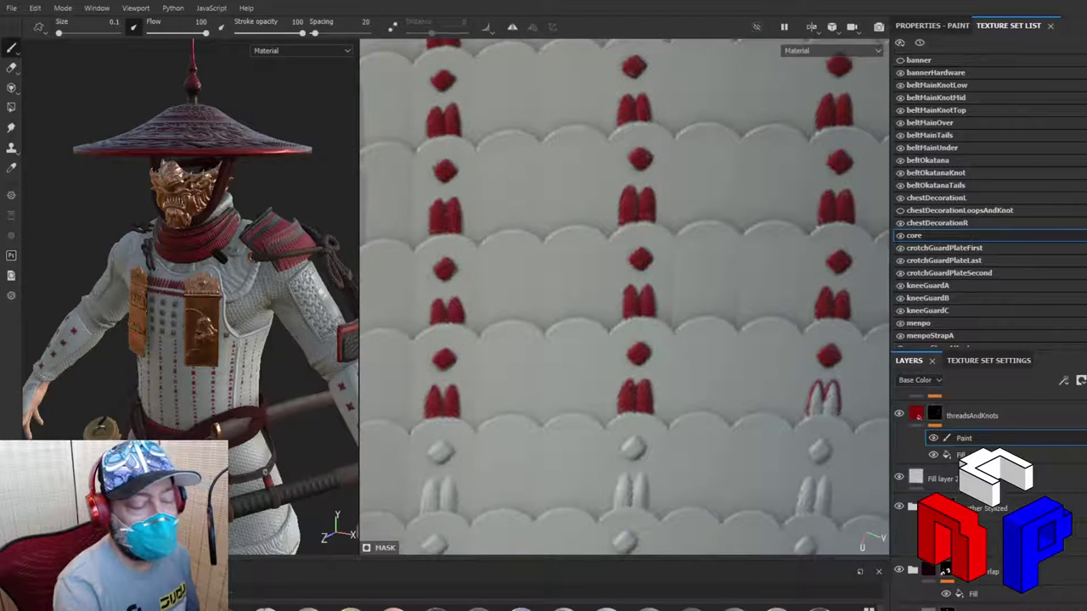
drag(816, 411, 839, 413)
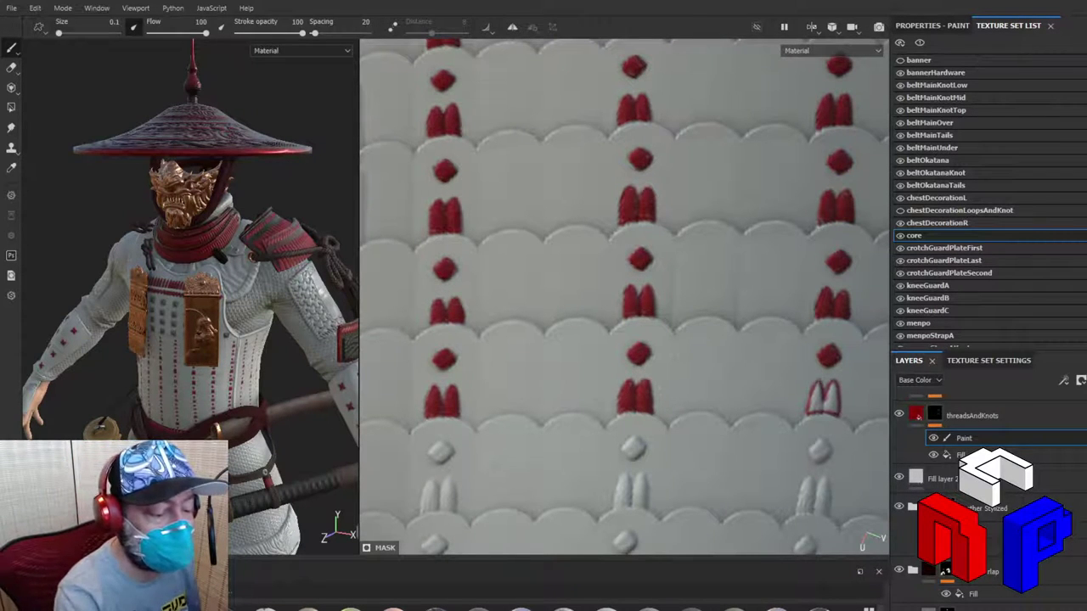
mouse_move(816, 388)
mouse_down()
mouse_move(810, 412)
mouse_move(816, 387)
mouse_move(811, 410)
mouse_move(831, 386)
mouse_move(829, 408)
mouse_up()
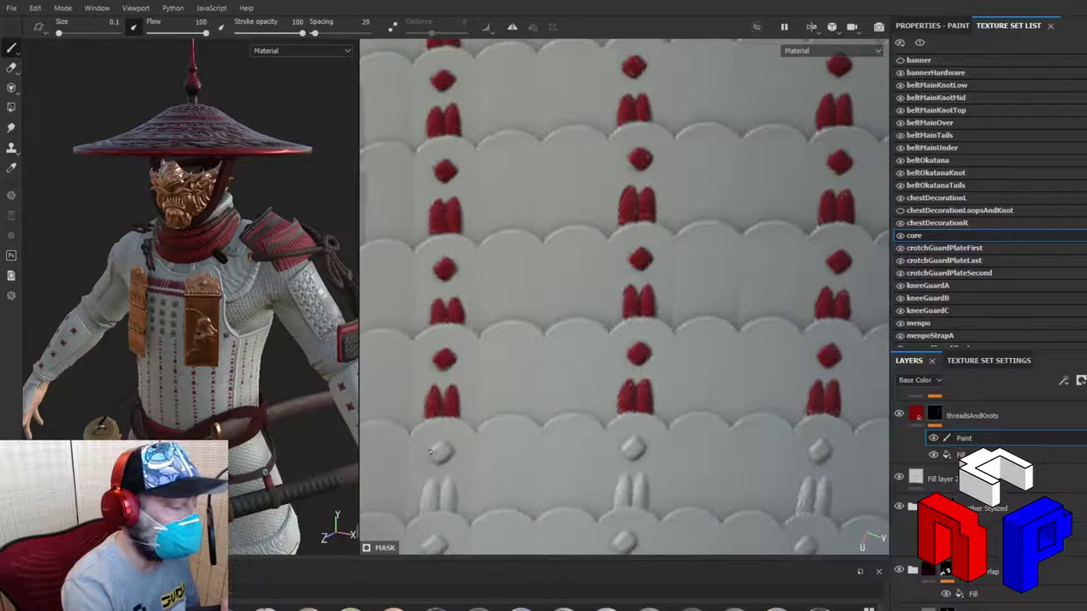
Step: Paint the left column's eighth-row knot red and outline the thread pair below it
mouse_move(431, 450)
mouse_down()
mouse_move(447, 448)
mouse_move(440, 462)
mouse_move(439, 451)
mouse_up()
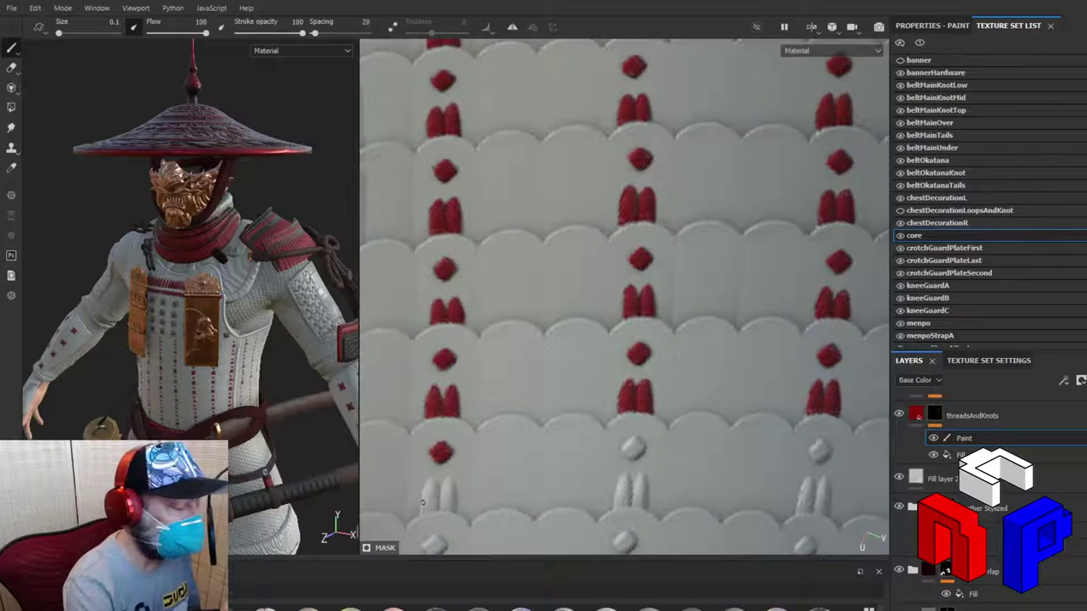
mouse_move(422, 499)
mouse_down()
mouse_move(432, 477)
mouse_move(442, 496)
mouse_move(450, 477)
mouse_move(453, 508)
mouse_move(427, 510)
mouse_move(454, 509)
mouse_move(425, 510)
mouse_up()
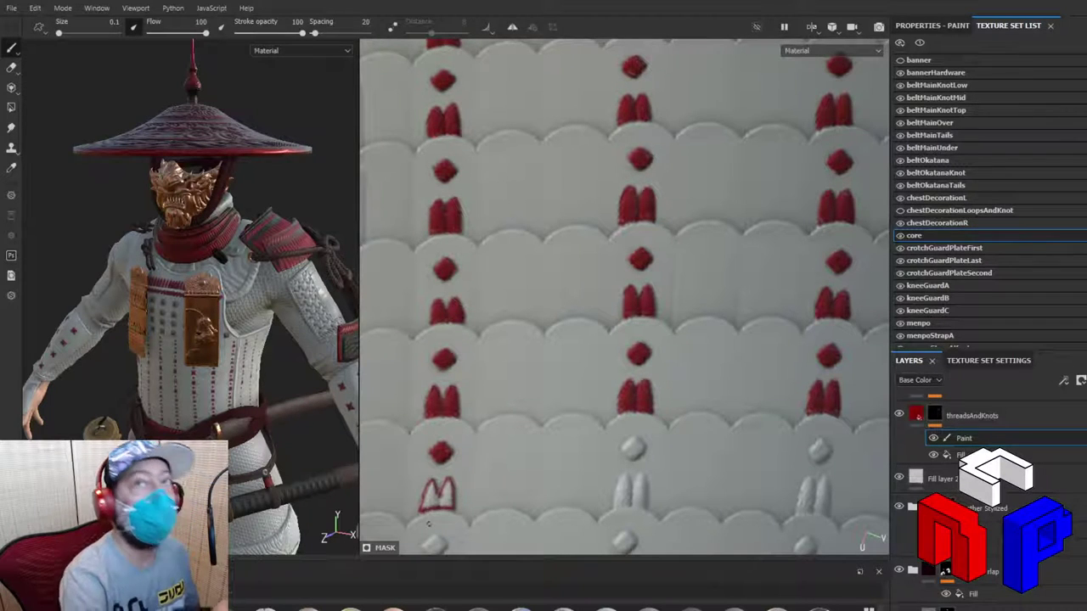
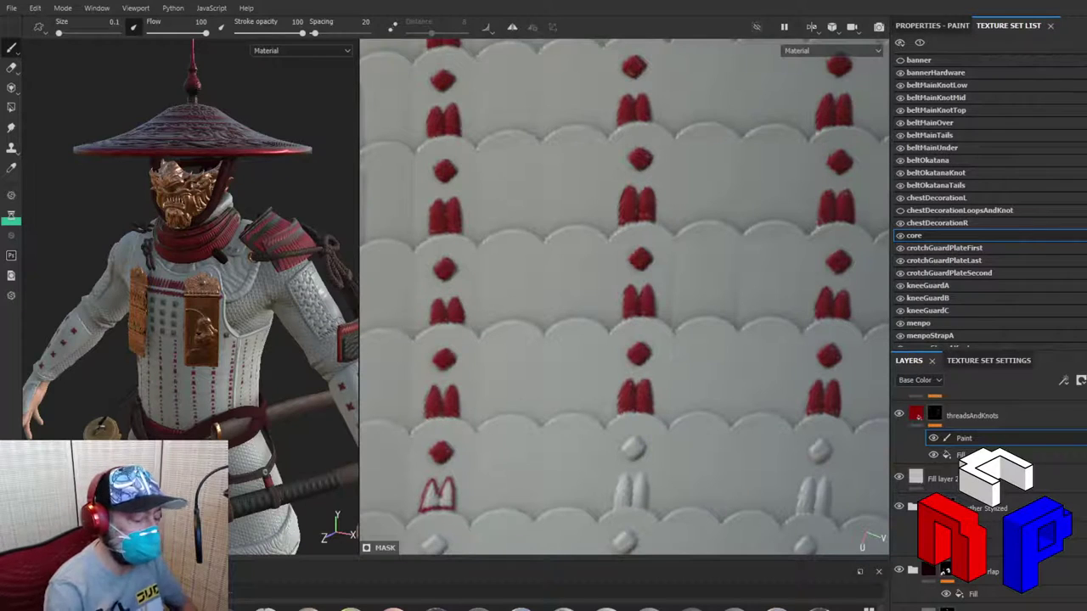
Step: Fill the left column's eighth-row thread pair red and paint the middle column's eighth-row knot and thread pair
drag(435, 486, 427, 498)
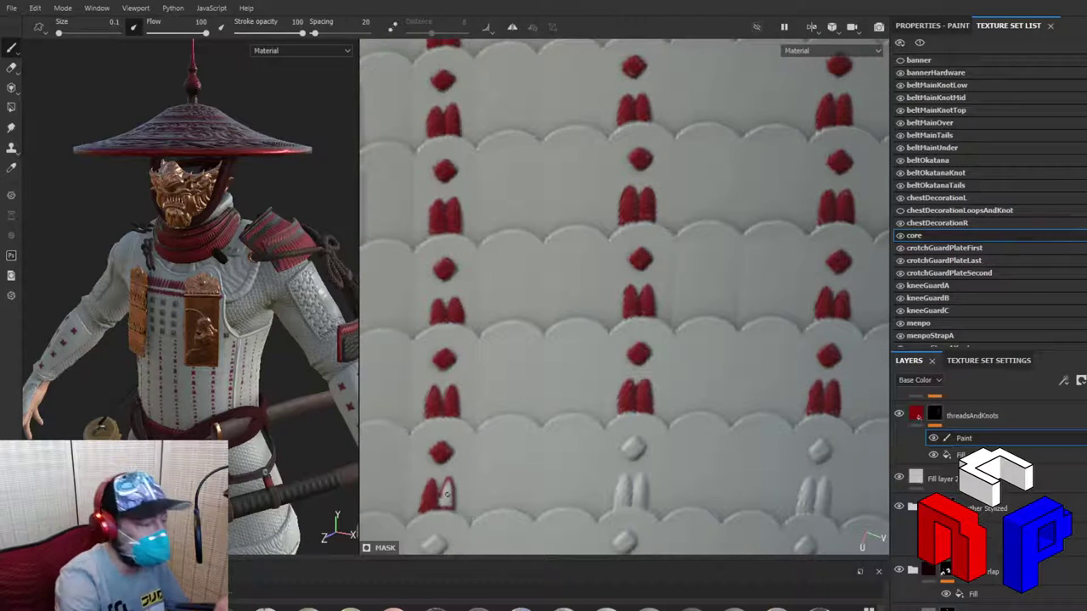
drag(446, 494, 445, 497)
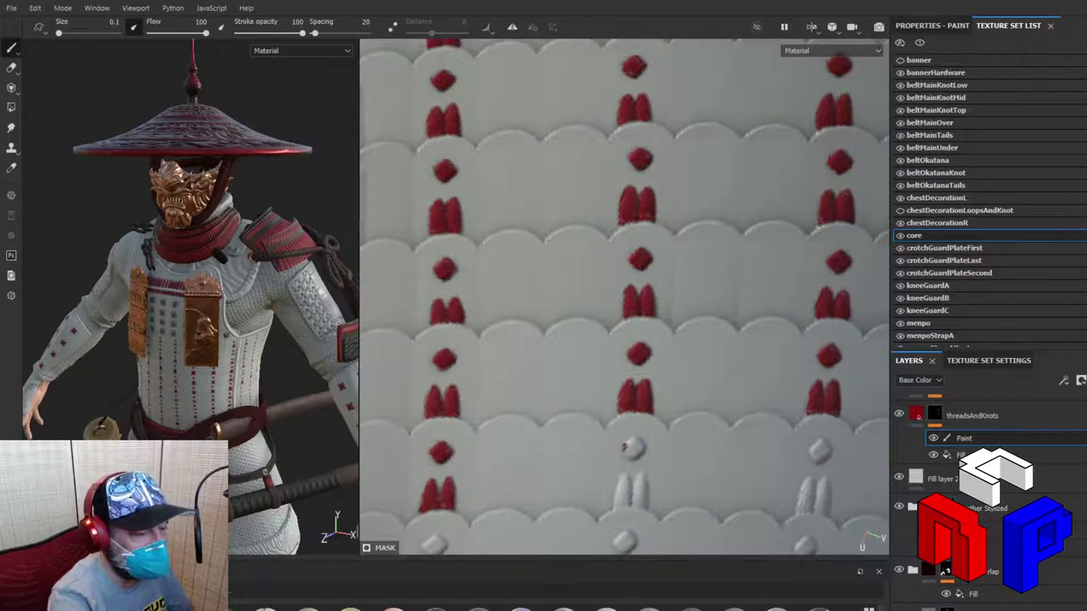
mouse_move(624, 446)
mouse_down()
mouse_move(641, 443)
mouse_move(632, 457)
mouse_move(626, 448)
mouse_move(638, 448)
mouse_up()
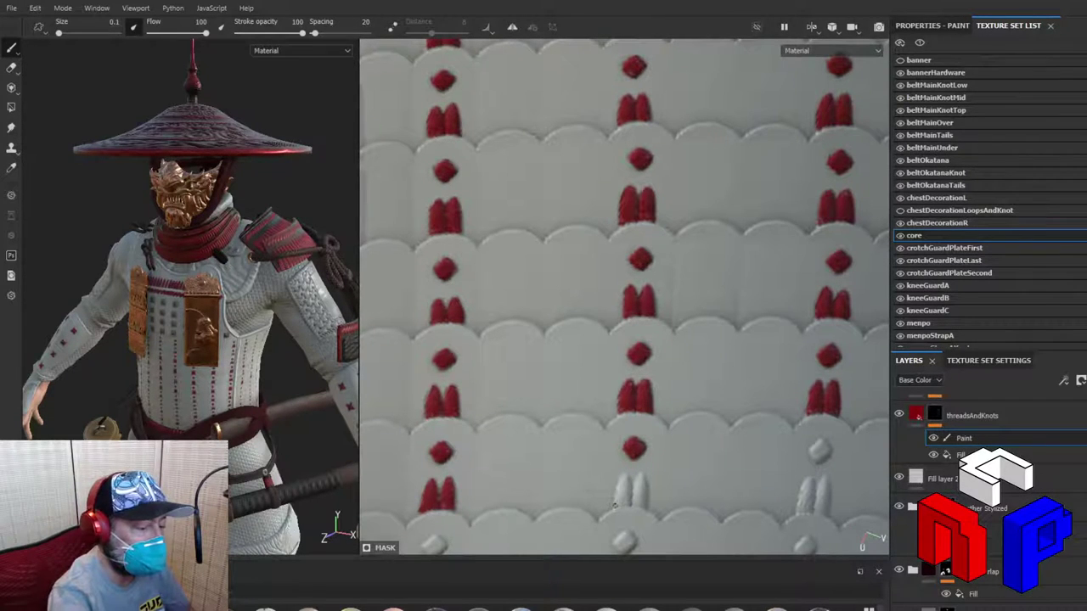
mouse_move(615, 505)
mouse_down()
mouse_move(624, 476)
mouse_move(630, 504)
mouse_move(618, 503)
mouse_move(623, 488)
mouse_move(622, 498)
mouse_move(636, 497)
mouse_move(644, 475)
mouse_move(648, 506)
mouse_move(632, 503)
mouse_move(644, 480)
mouse_move(628, 495)
mouse_move(640, 480)
mouse_up()
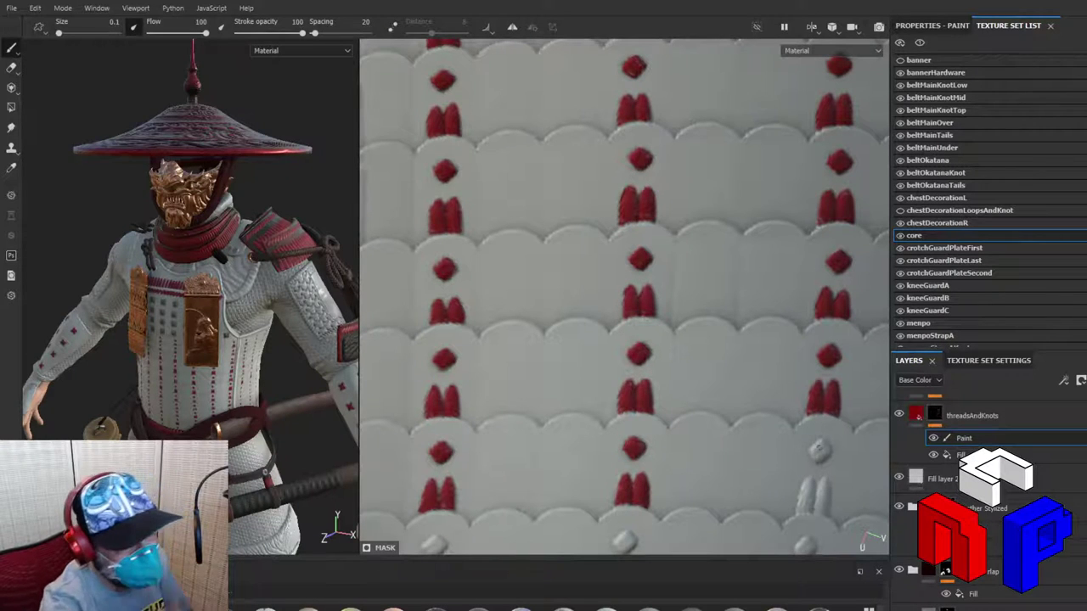
Step: Paint the right column's eighth-row knot red, then outline and fill the thread pair below it
mouse_move(810, 451)
mouse_down()
mouse_move(825, 445)
mouse_move(818, 457)
mouse_up()
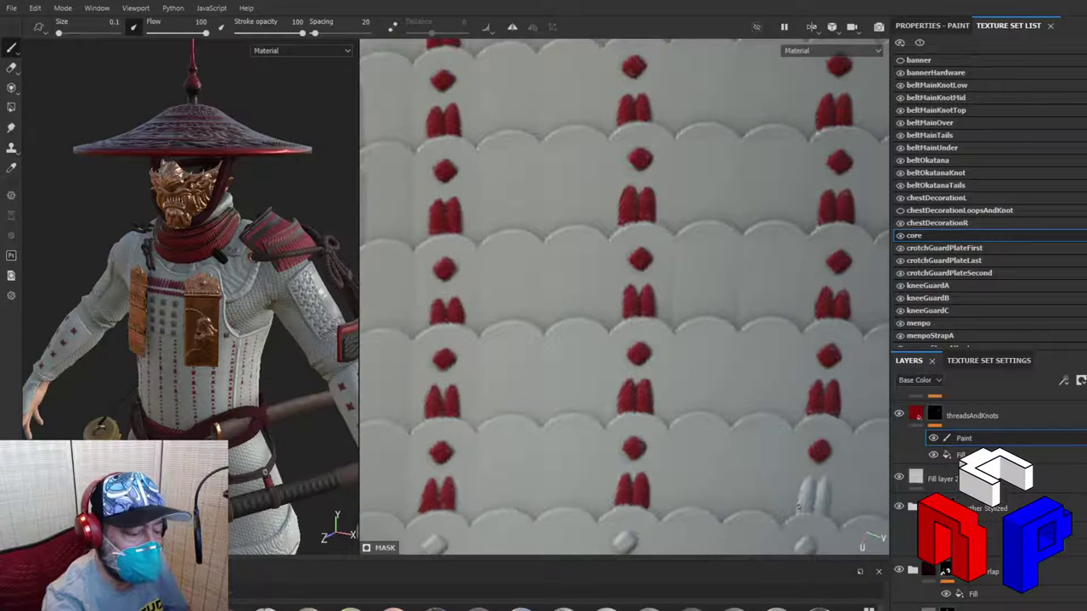
mouse_move(799, 512)
mouse_down()
mouse_move(806, 476)
mouse_move(814, 489)
mouse_move(821, 480)
mouse_move(829, 507)
mouse_up()
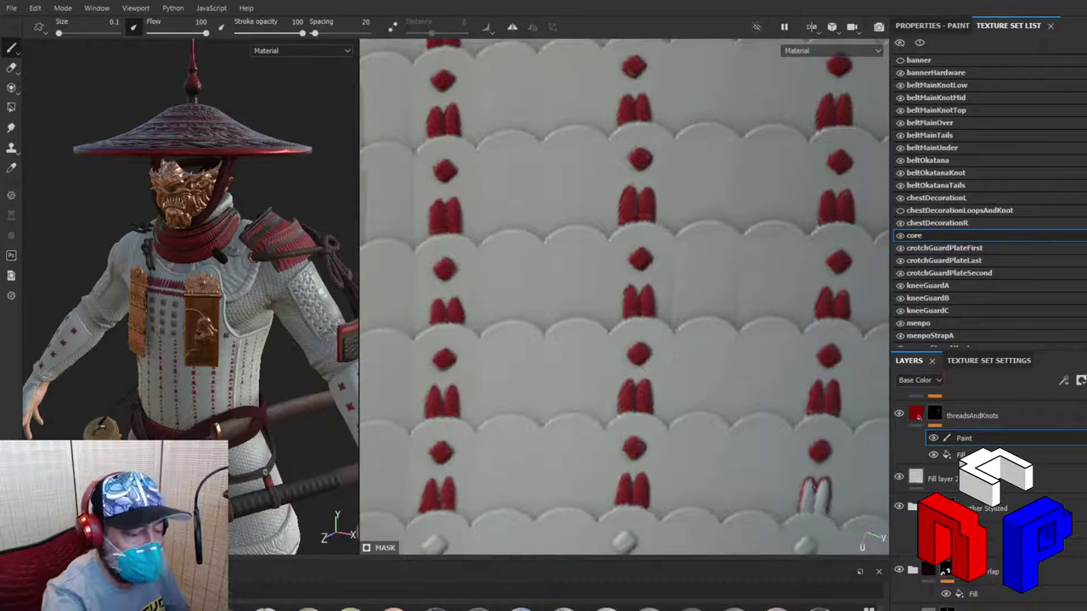
mouse_move(799, 510)
mouse_down()
mouse_move(822, 512)
mouse_move(822, 484)
mouse_move(826, 506)
mouse_move(826, 489)
mouse_move(806, 480)
mouse_move(805, 508)
mouse_up()
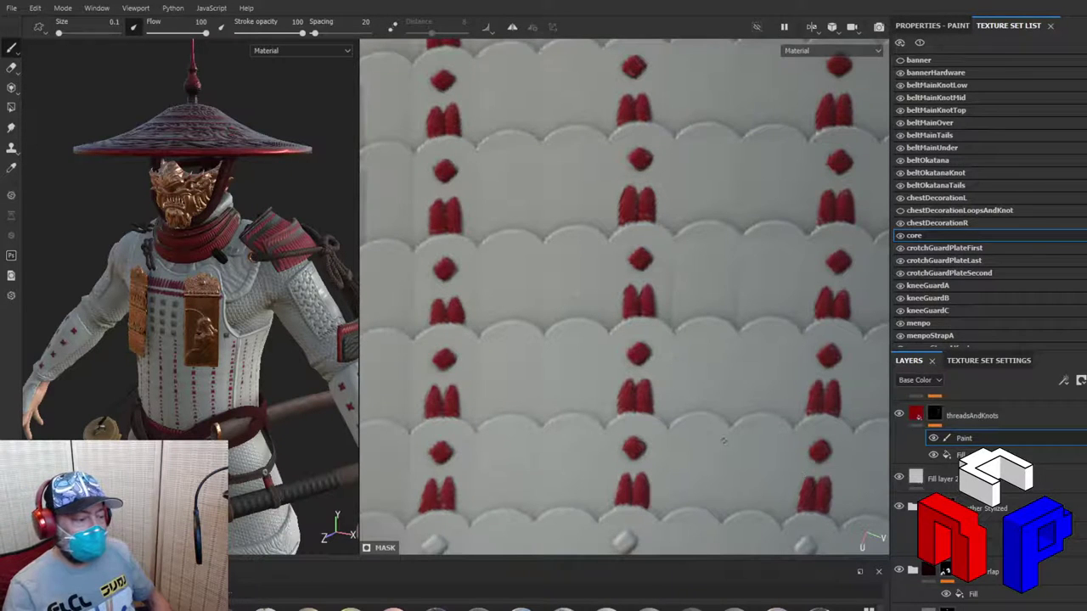
Step: Paint the left column's ninth-row knot and the short thread pair below it red
scroll(723, 440, down, 10)
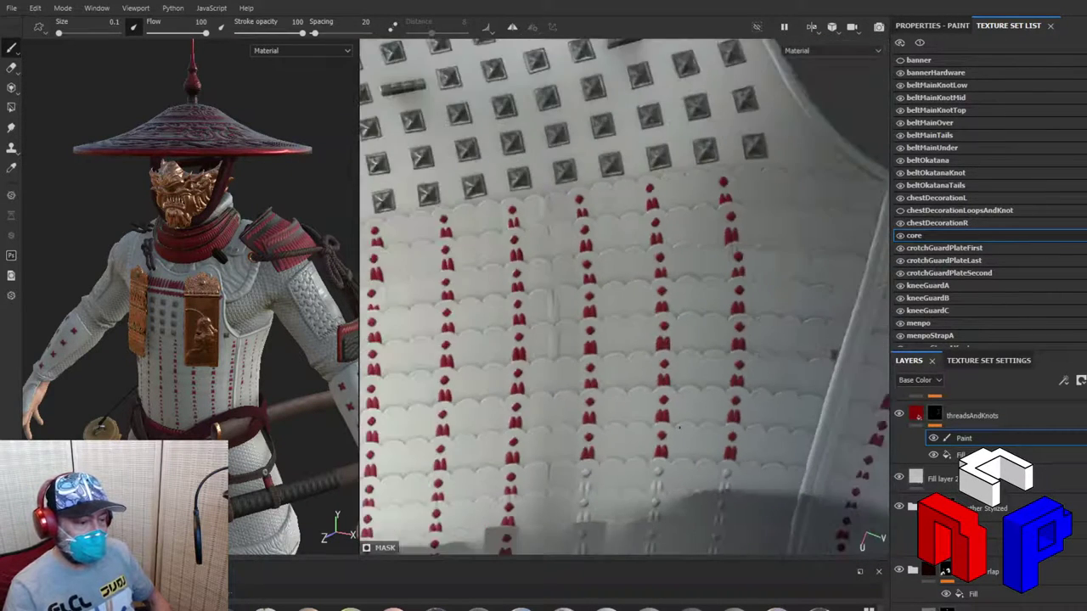
scroll(680, 428, down, 1)
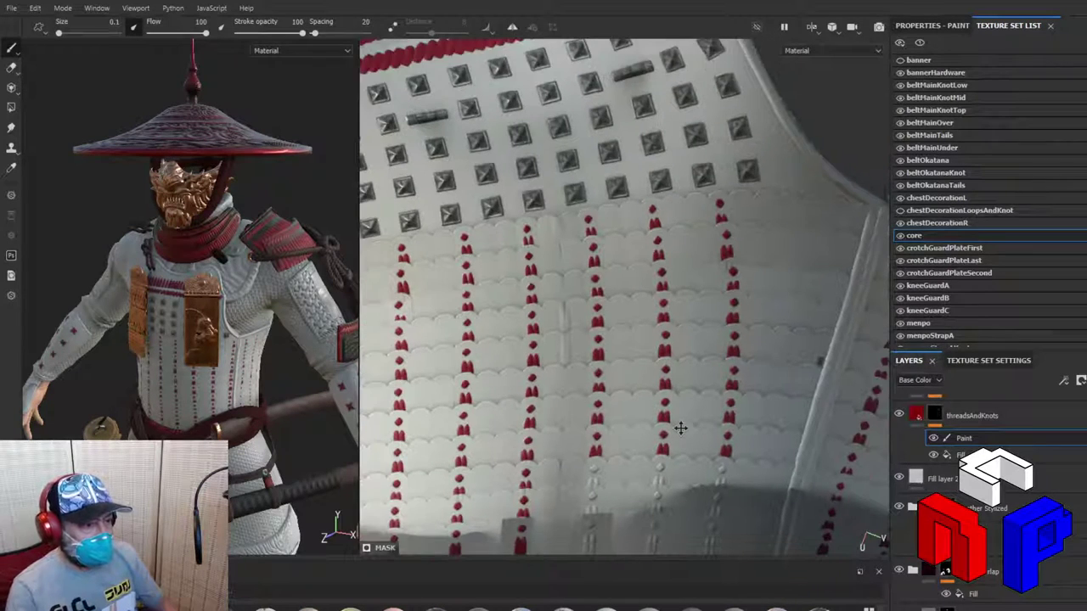
scroll(680, 428, up, 1)
alt+middle_drag(680, 427, 657, 315)
scroll(646, 389, down, 2)
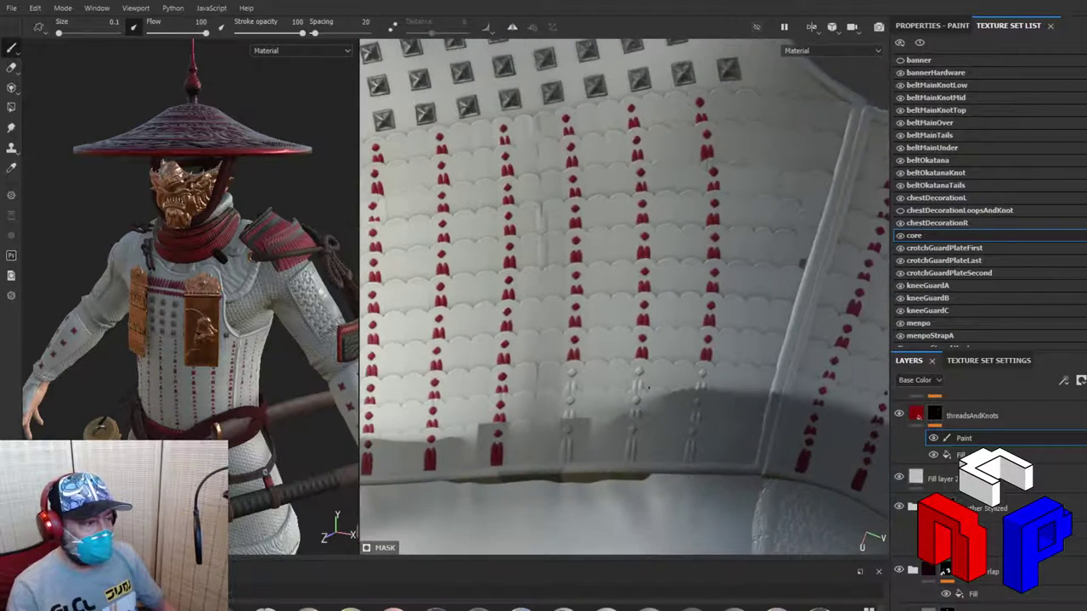
scroll(646, 389, up, 6)
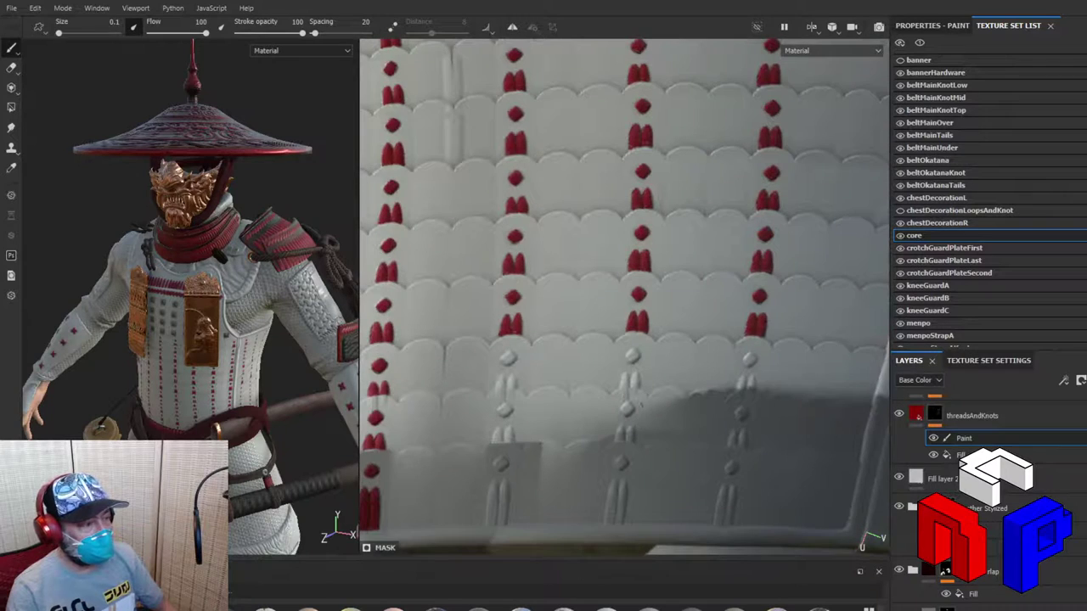
alt+drag(645, 391, 627, 409)
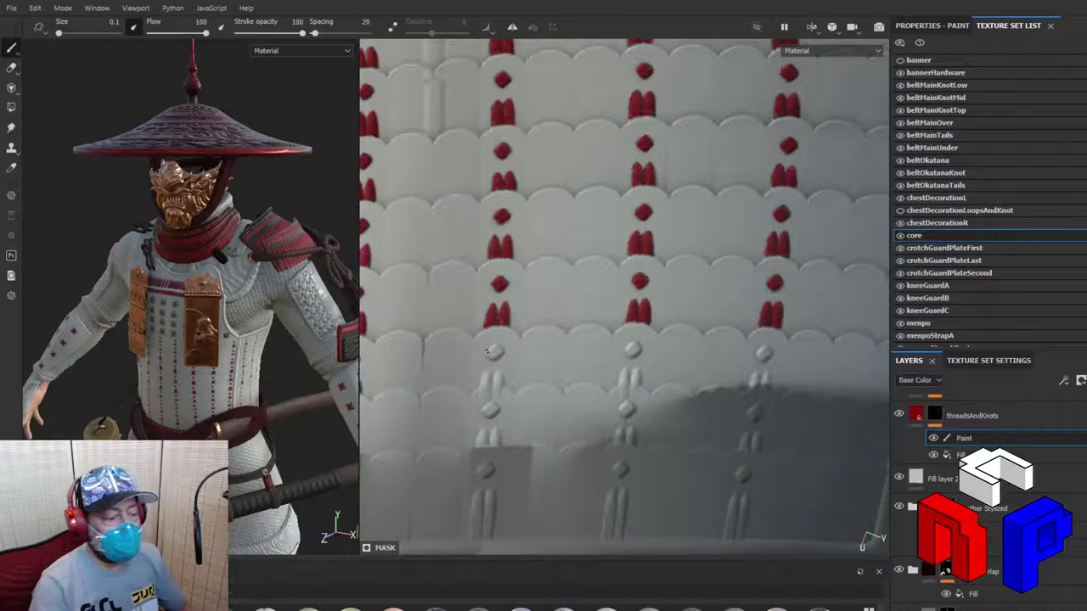
scroll(510, 335, up, 3)
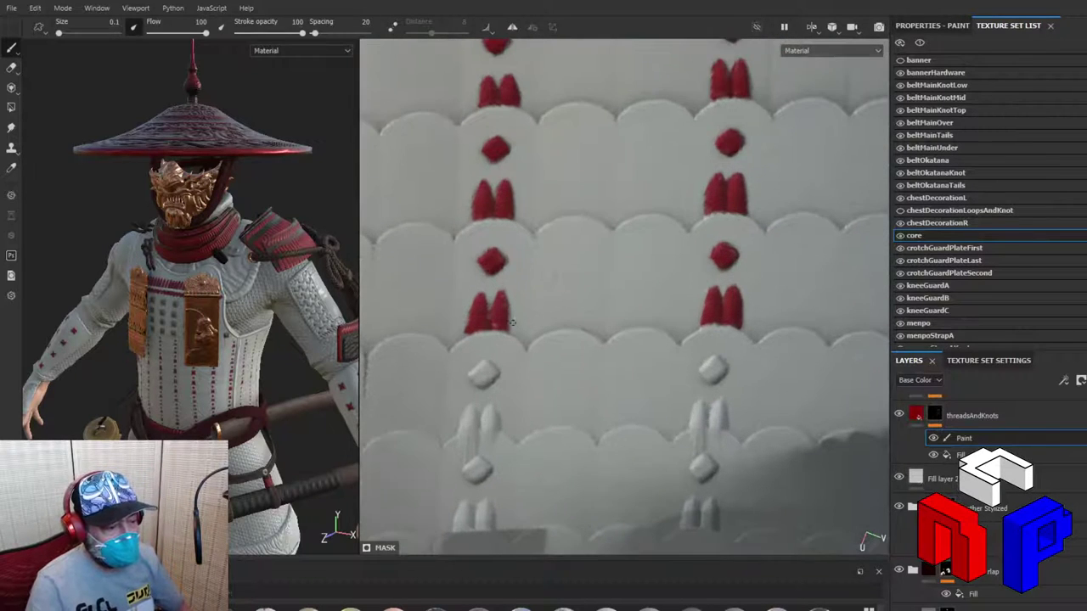
middle_drag(509, 286, 444, 255)
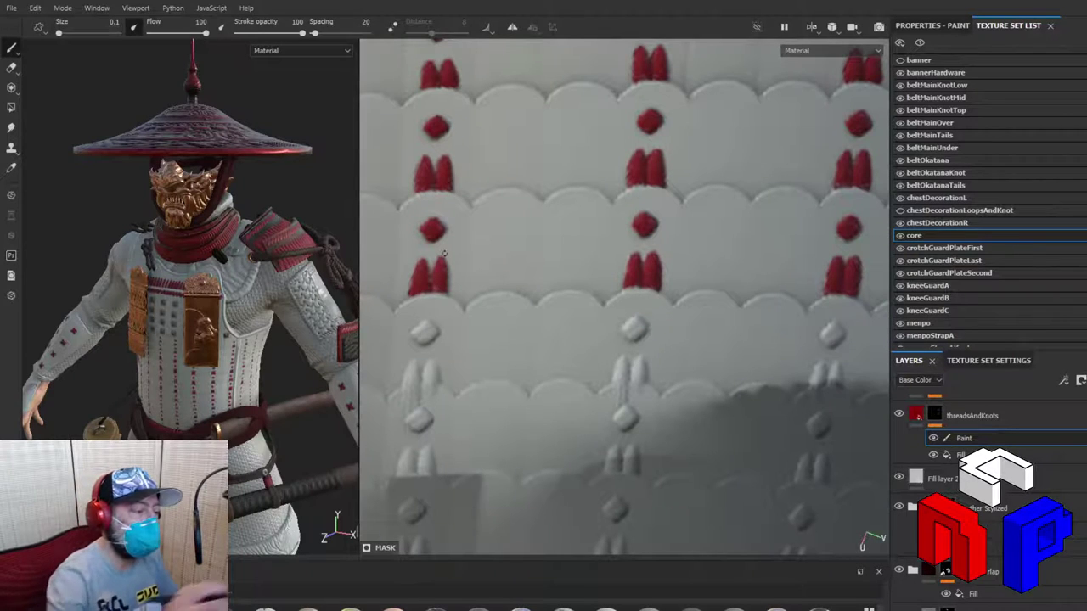
mouse_move(414, 333)
mouse_down()
mouse_move(429, 323)
mouse_move(428, 345)
mouse_move(414, 334)
mouse_move(430, 332)
mouse_up()
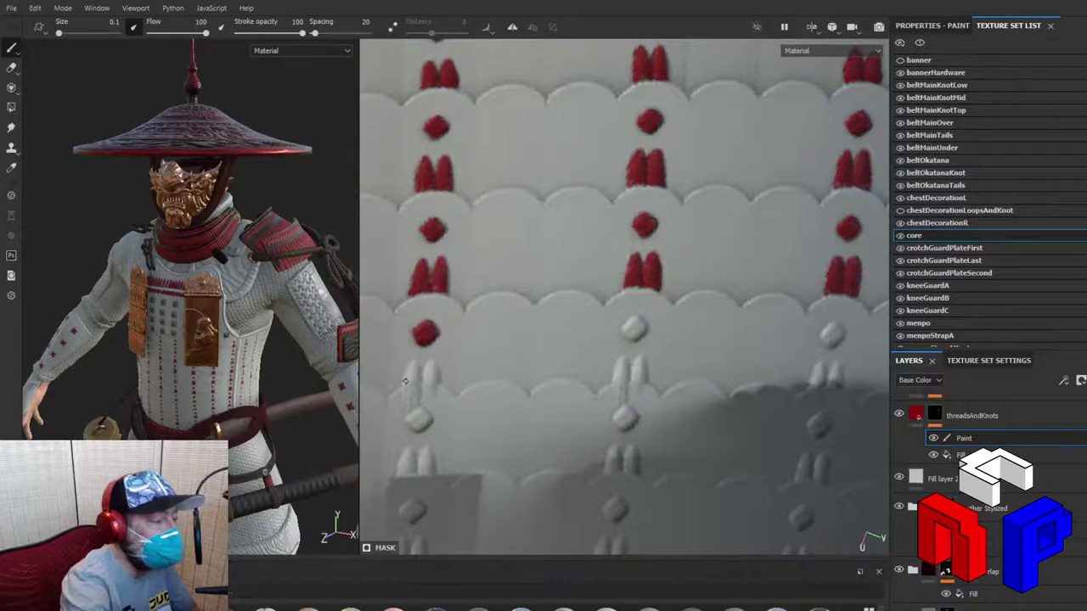
mouse_move(403, 384)
mouse_down()
mouse_move(414, 361)
mouse_move(421, 378)
mouse_move(434, 362)
mouse_move(436, 373)
mouse_up()
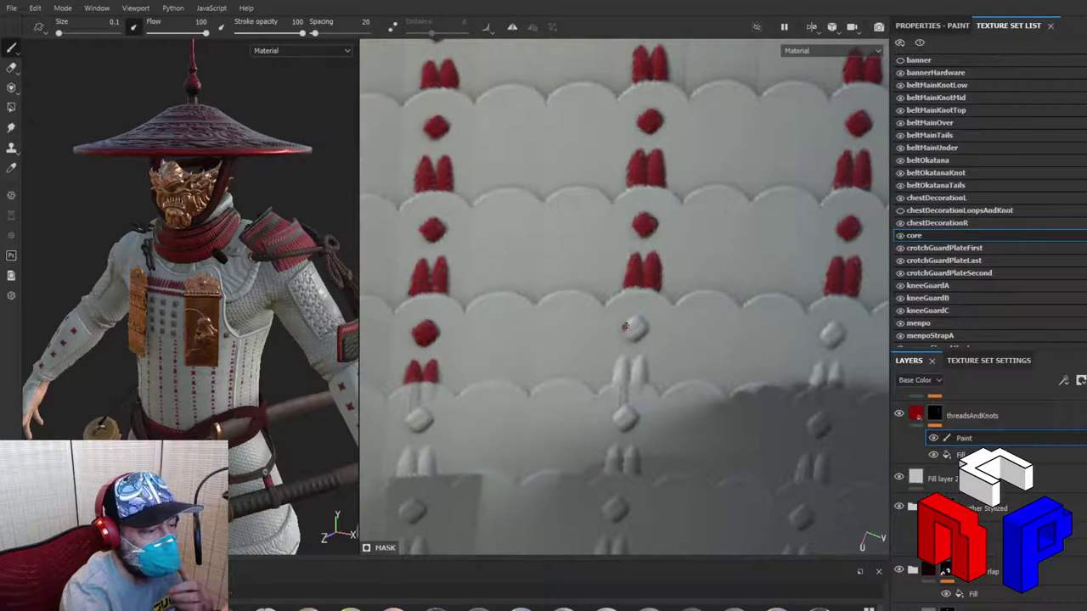
Step: Paint the ninth-row knots and short thread pairs red in the middle and right columns
mouse_move(625, 327)
mouse_down()
mouse_move(638, 321)
mouse_move(638, 337)
mouse_move(626, 331)
mouse_move(639, 332)
mouse_up()
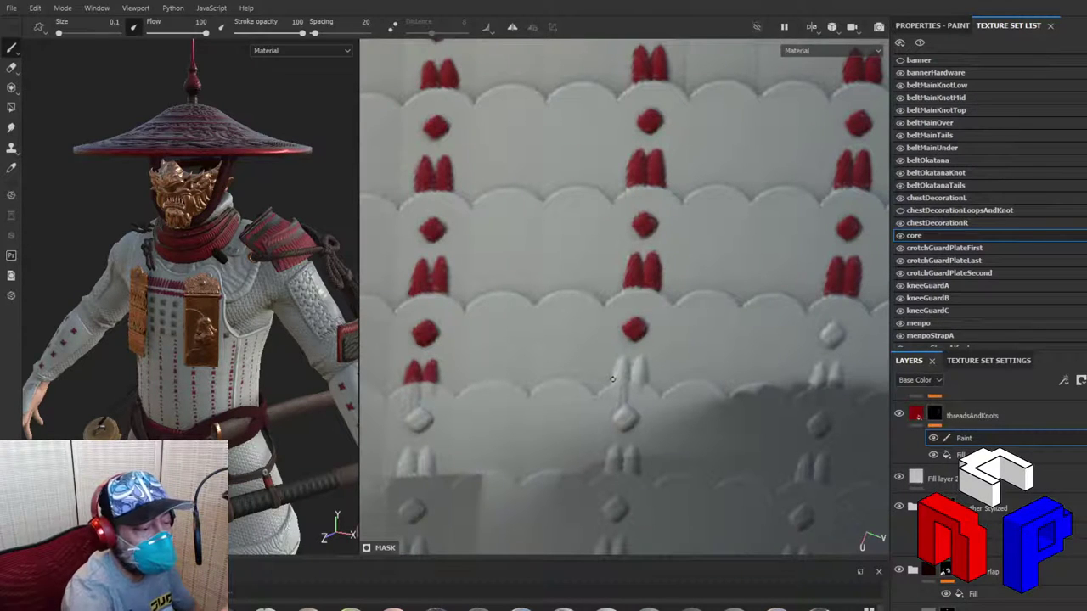
mouse_move(612, 380)
mouse_down()
mouse_move(624, 357)
mouse_move(643, 356)
mouse_move(644, 378)
mouse_move(615, 375)
mouse_move(635, 363)
mouse_up()
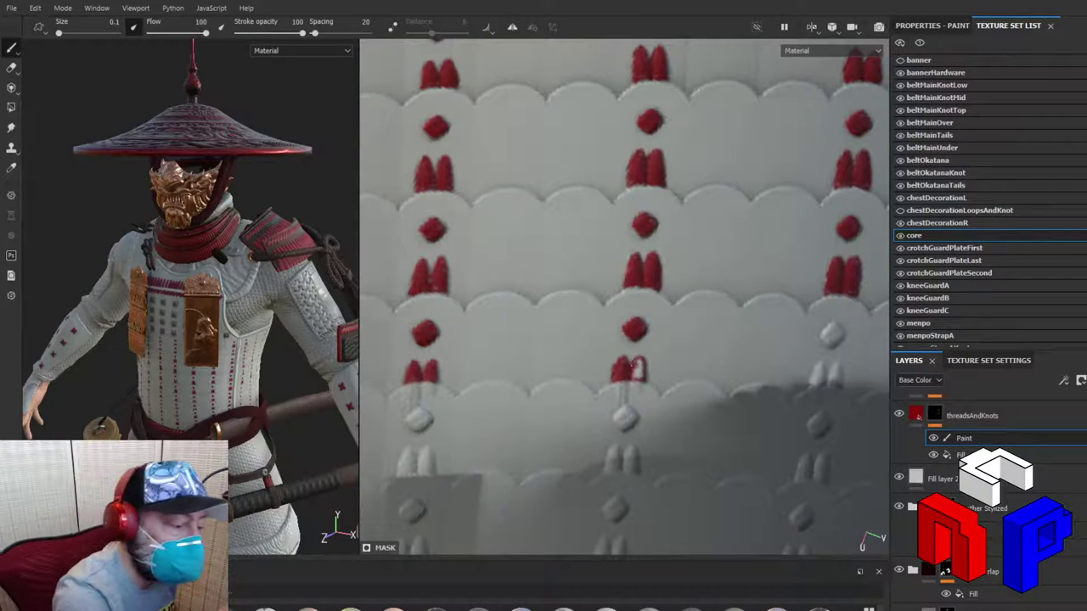
drag(637, 360, 640, 374)
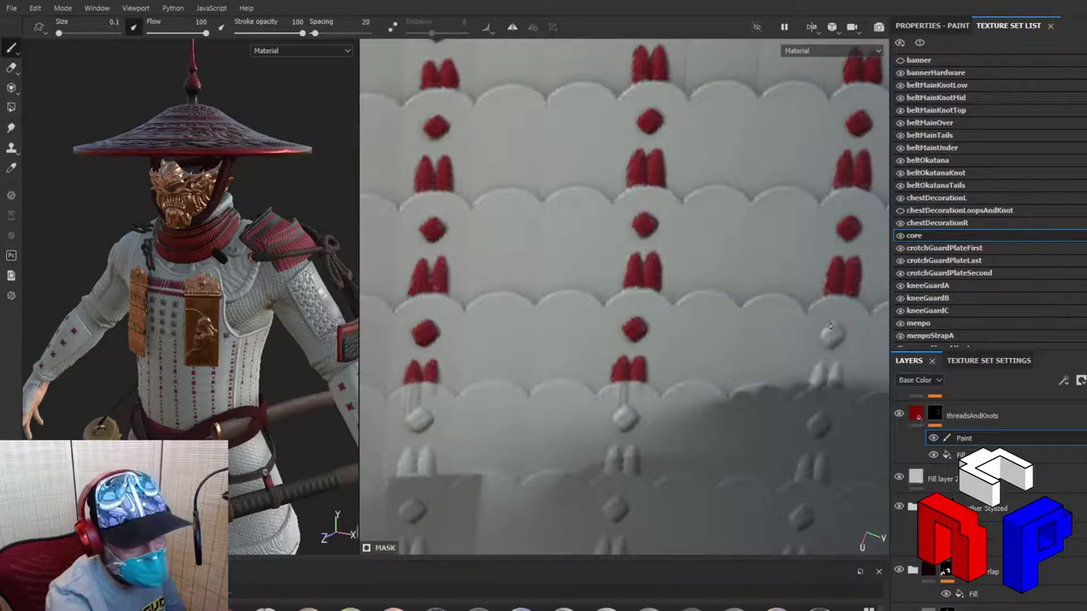
mouse_move(830, 329)
mouse_down()
mouse_move(822, 335)
mouse_move(839, 332)
mouse_move(825, 343)
mouse_move(834, 334)
mouse_up()
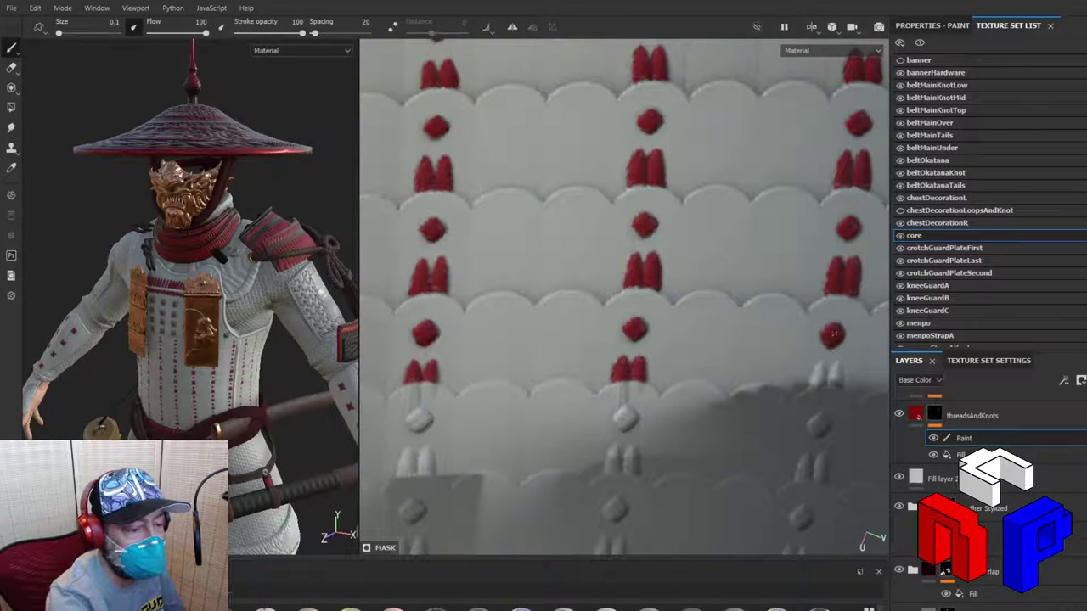
mouse_move(810, 384)
mouse_down()
mouse_move(818, 367)
mouse_move(838, 363)
mouse_move(841, 378)
mouse_move(818, 383)
mouse_move(839, 383)
mouse_move(817, 378)
mouse_move(838, 375)
mouse_up()
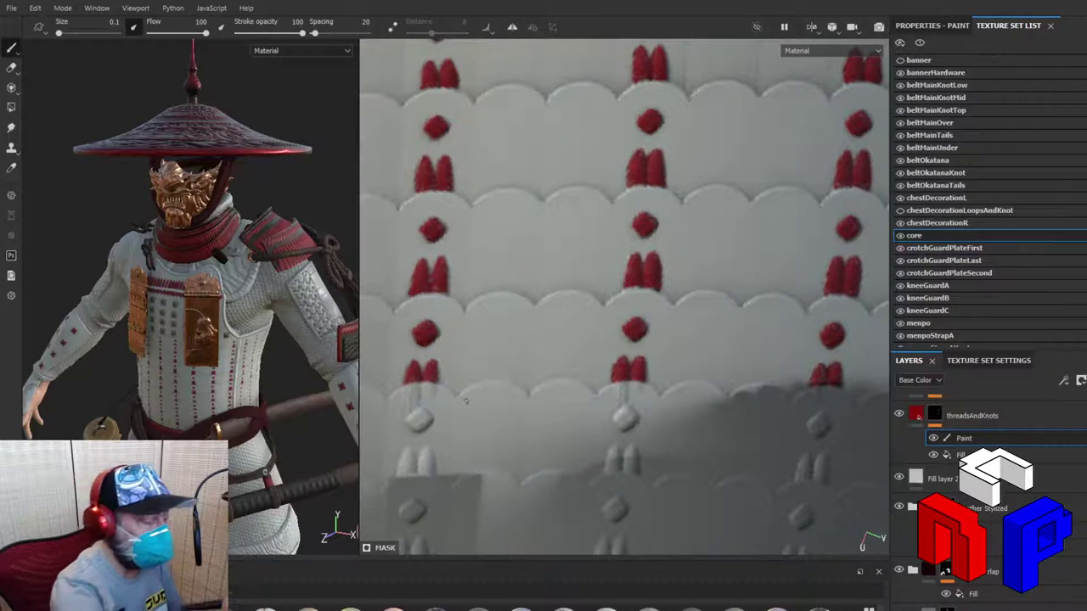
Step: Paint the tenth-row knots and thread pairs red in the left and middle columns
mouse_move(406, 418)
mouse_down()
mouse_move(427, 415)
mouse_move(416, 429)
mouse_move(425, 419)
mouse_up()
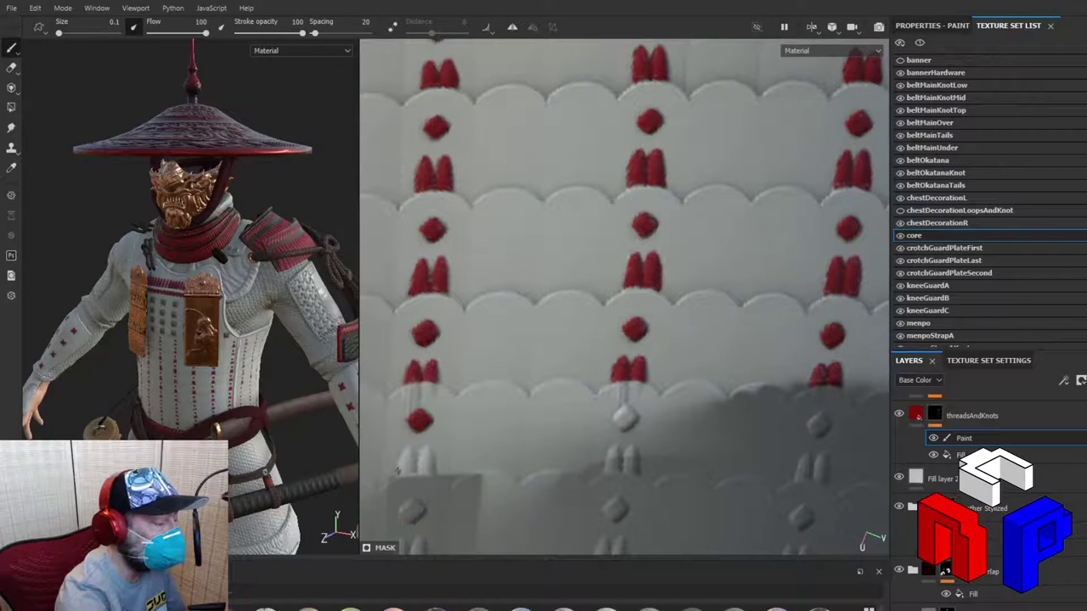
mouse_move(398, 467)
mouse_down()
mouse_move(407, 449)
mouse_move(416, 467)
mouse_move(401, 471)
mouse_move(430, 472)
mouse_move(429, 448)
mouse_move(431, 456)
mouse_move(402, 458)
mouse_move(426, 456)
mouse_move(419, 465)
mouse_up()
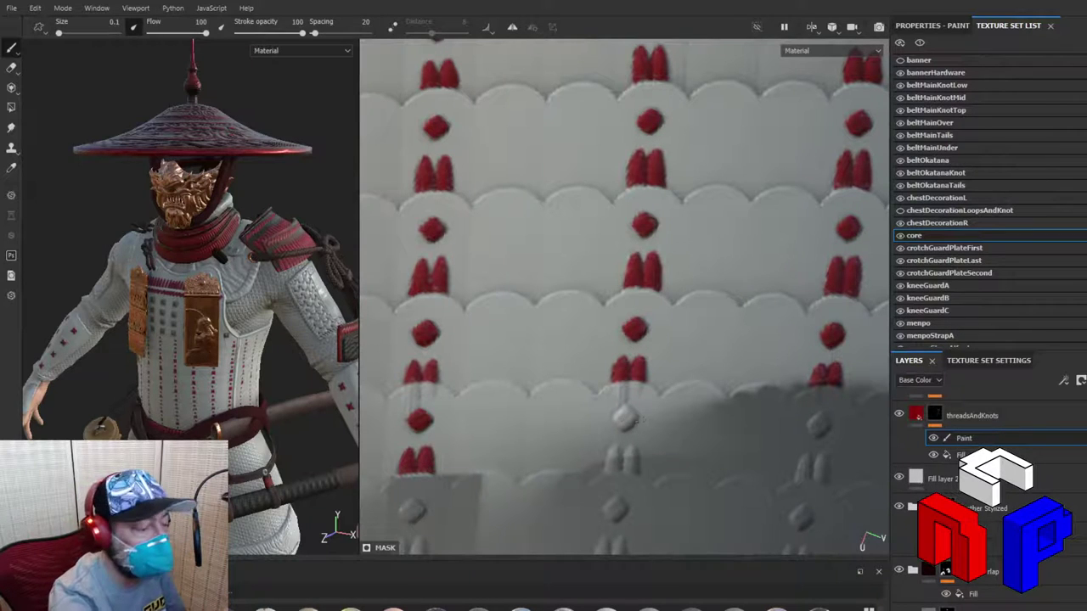
drag(614, 418, 630, 416)
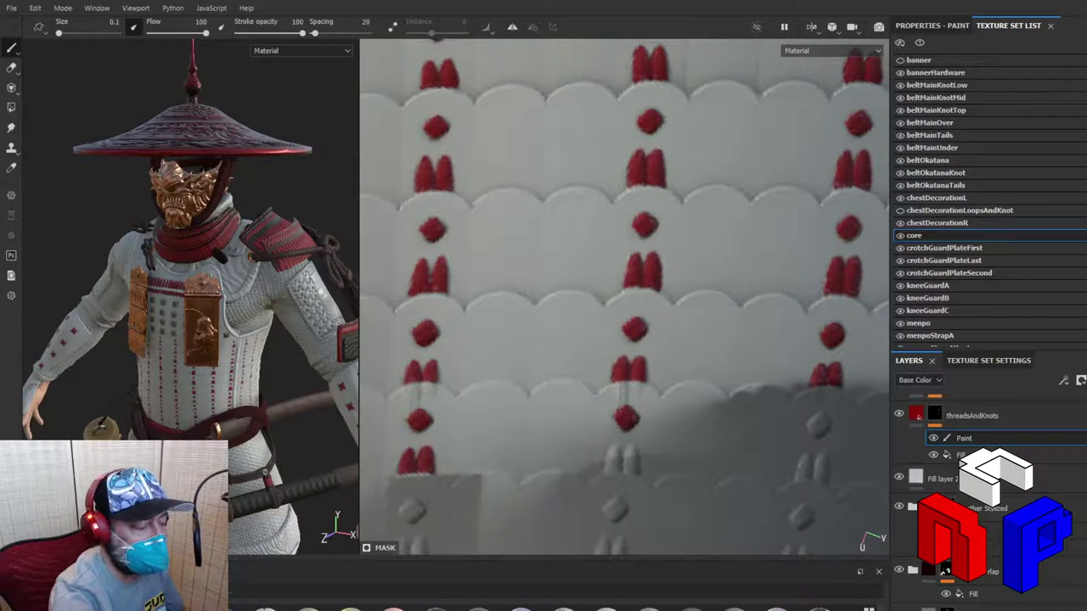
mouse_move(606, 467)
mouse_down()
mouse_move(631, 444)
mouse_move(637, 469)
mouse_up()
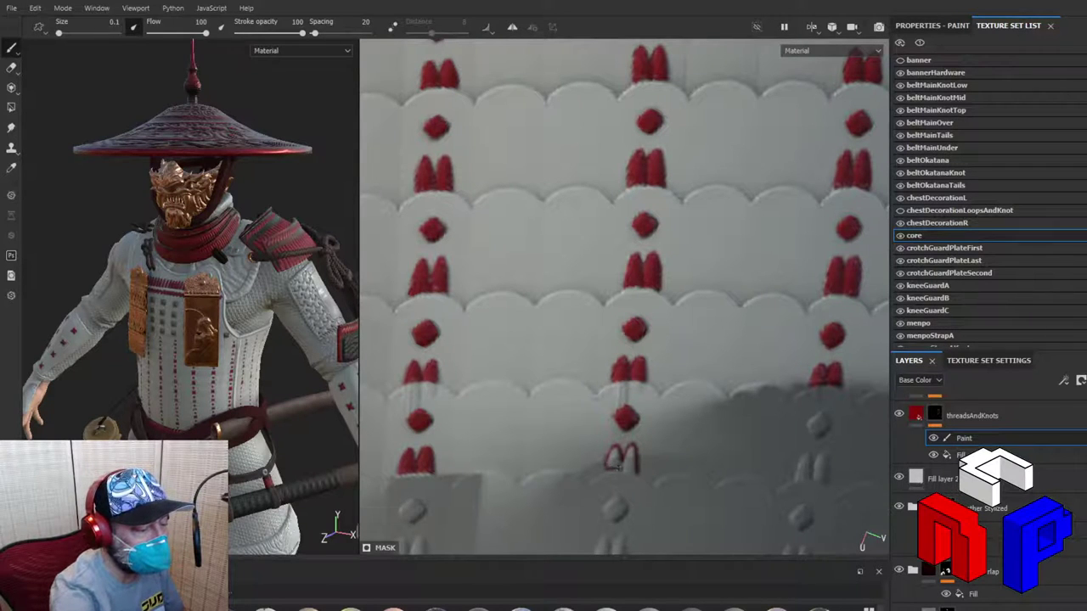
mouse_move(615, 451)
mouse_down()
mouse_move(609, 463)
mouse_move(626, 469)
mouse_move(628, 459)
mouse_up()
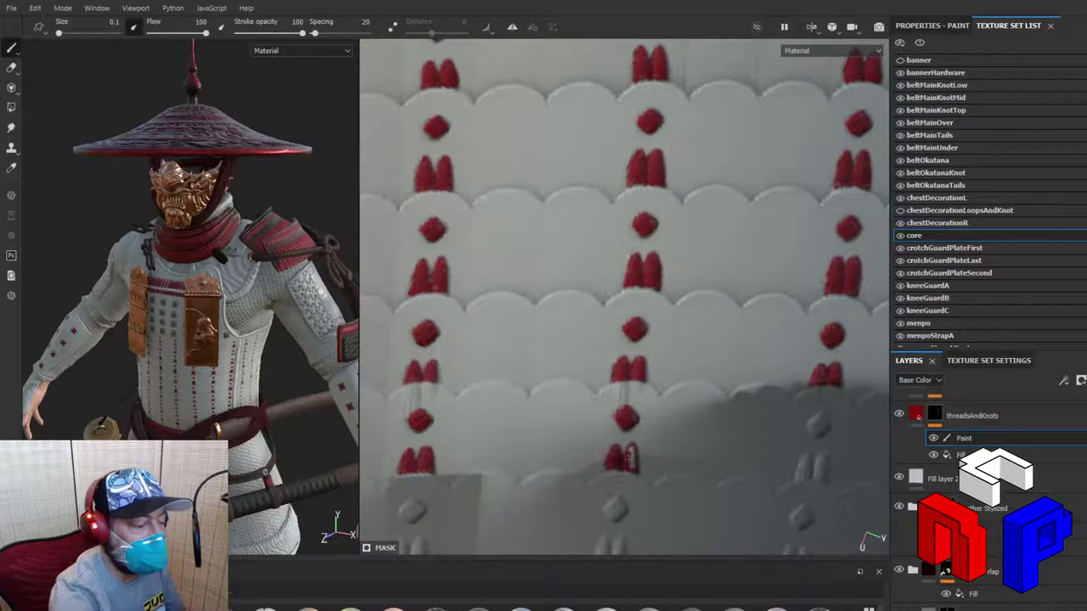
drag(627, 457, 631, 465)
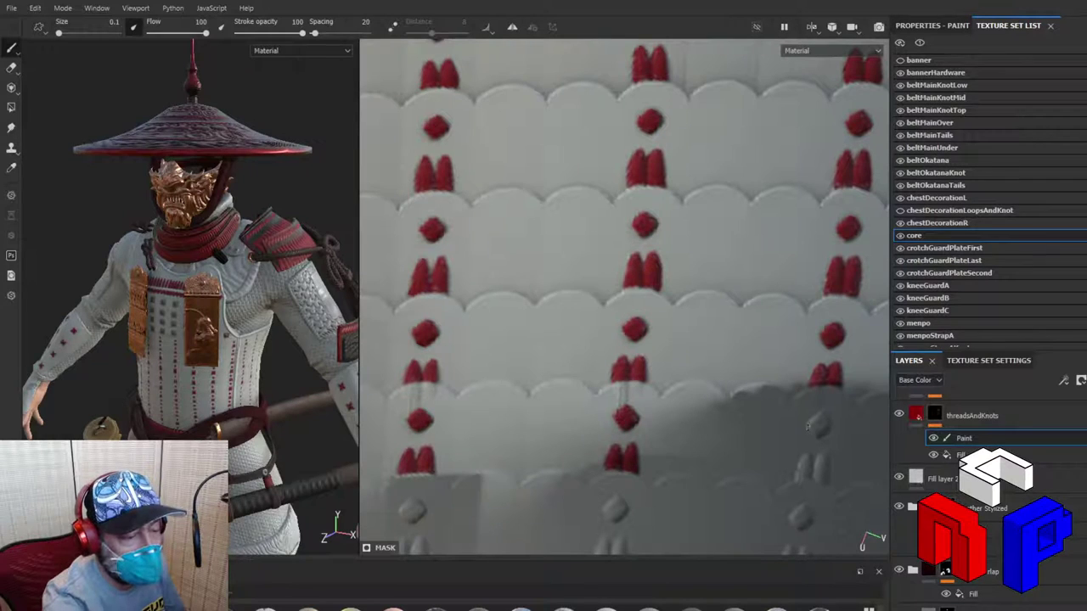
Step: Paint the right column's tenth-row knot red, then outline and fill the thread pair below it
mouse_move(808, 422)
mouse_down()
mouse_move(815, 435)
mouse_move(826, 430)
mouse_move(813, 420)
mouse_move(827, 427)
mouse_move(817, 420)
mouse_move(817, 430)
mouse_up()
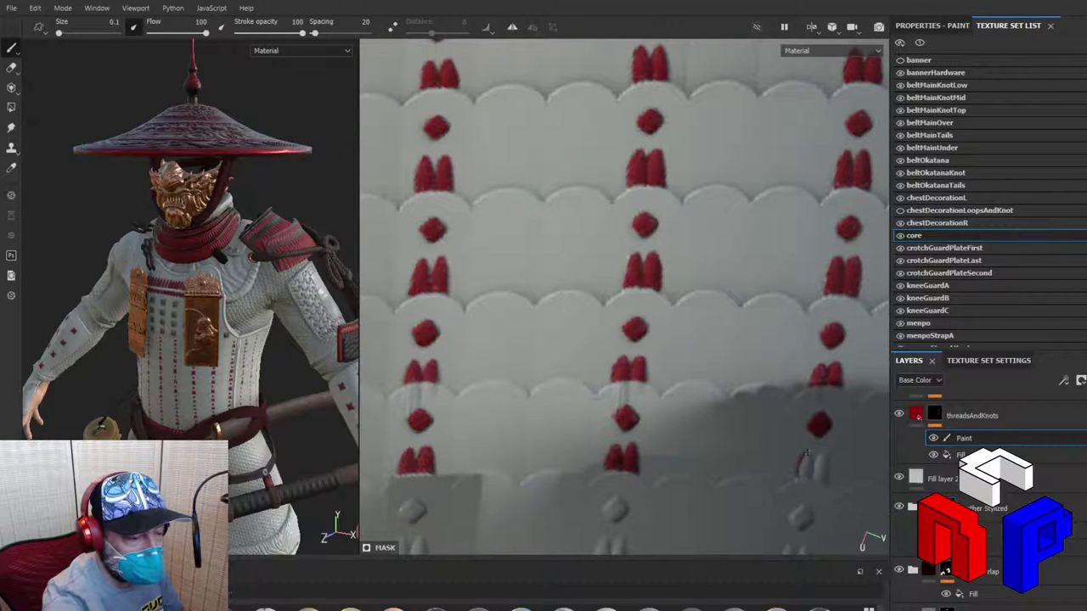
drag(811, 461, 819, 453)
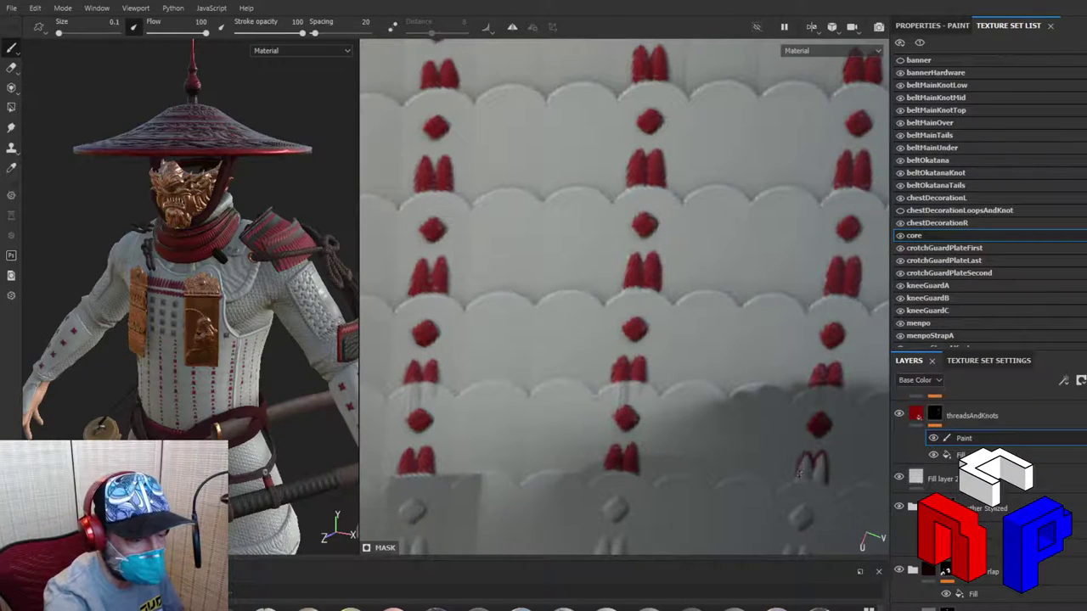
drag(800, 475, 825, 481)
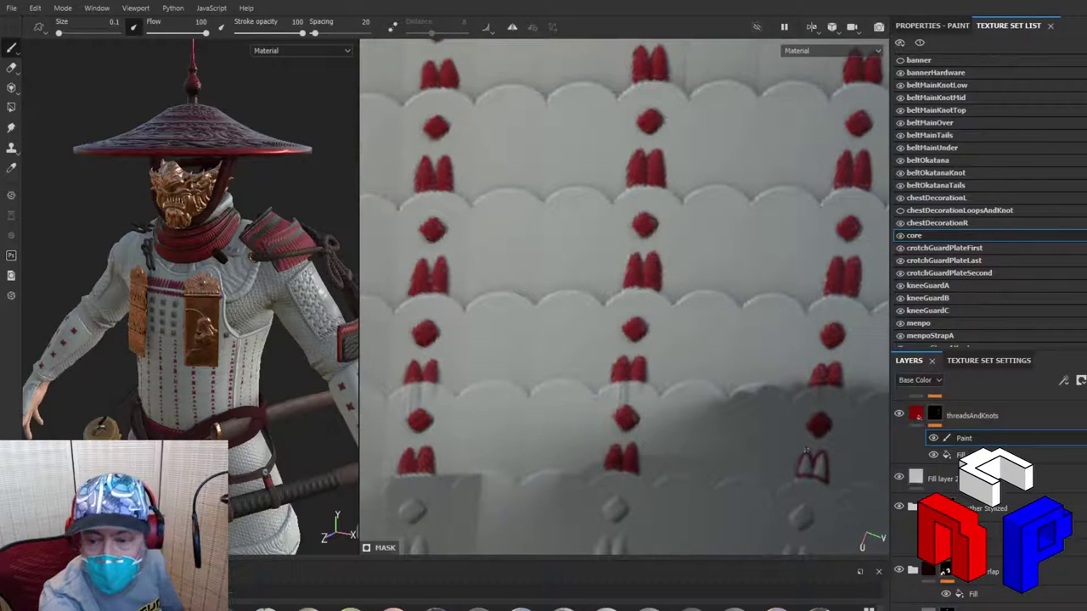
drag(805, 457, 800, 467)
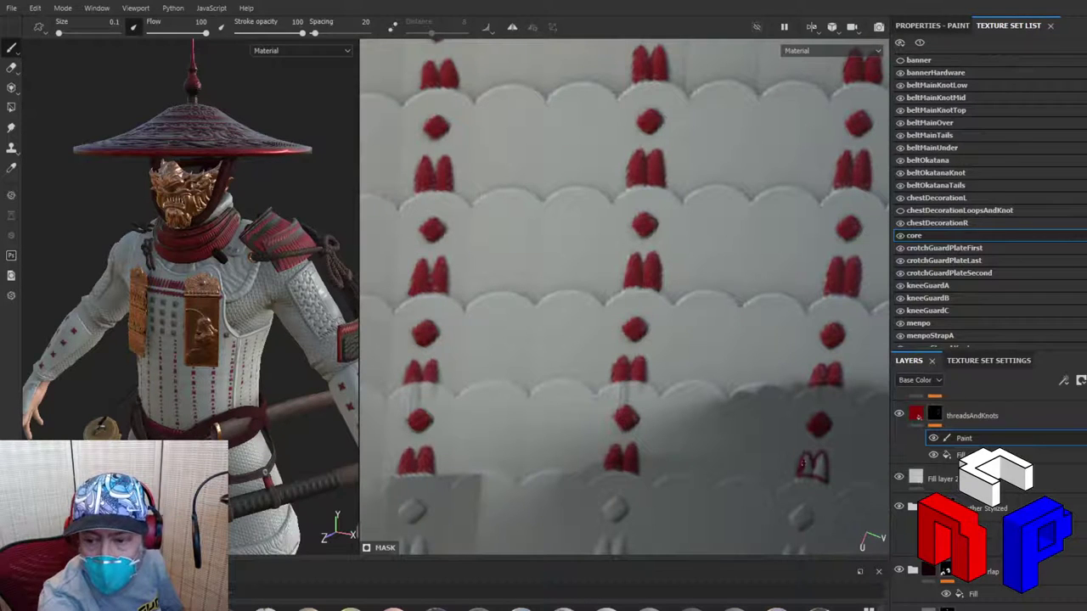
mouse_move(804, 469)
mouse_down()
mouse_move(820, 458)
mouse_move(822, 472)
mouse_move(820, 455)
mouse_up()
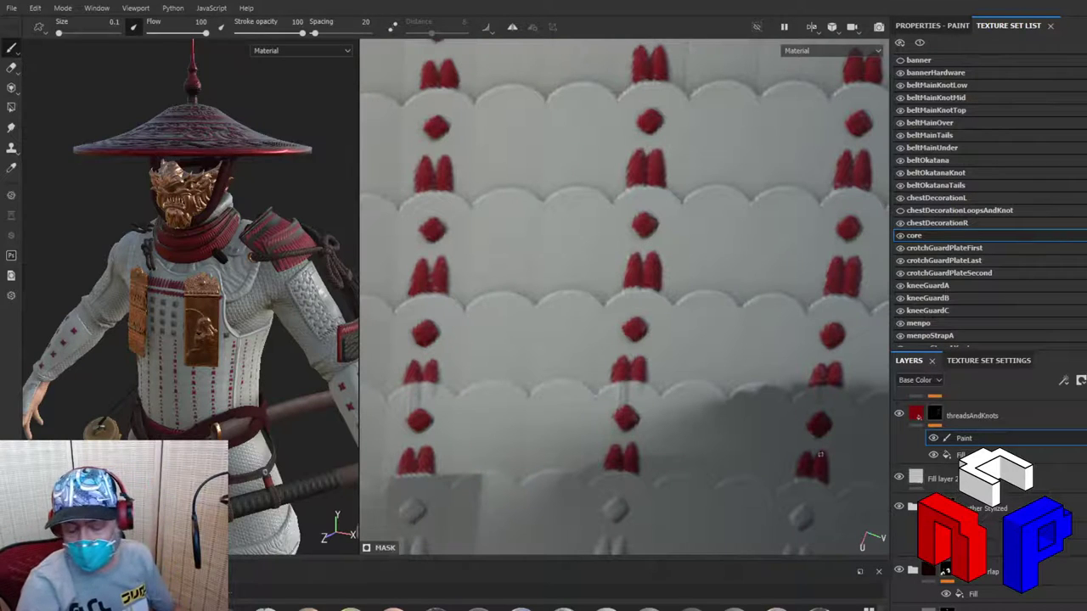
scroll(821, 455, up, 2)
scroll(819, 455, down, 3)
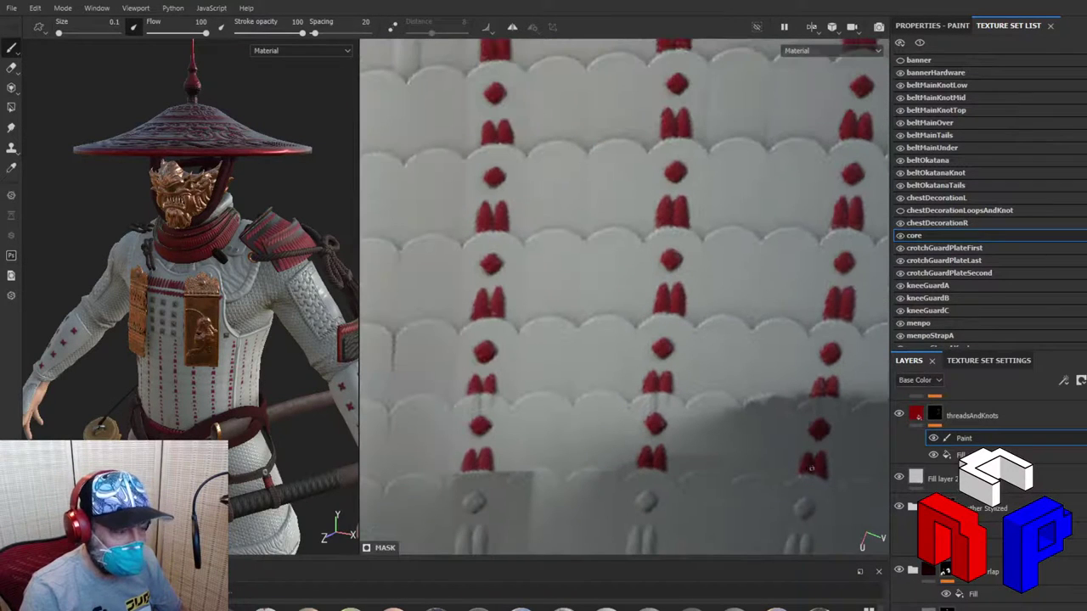
scroll(721, 308, down, 2)
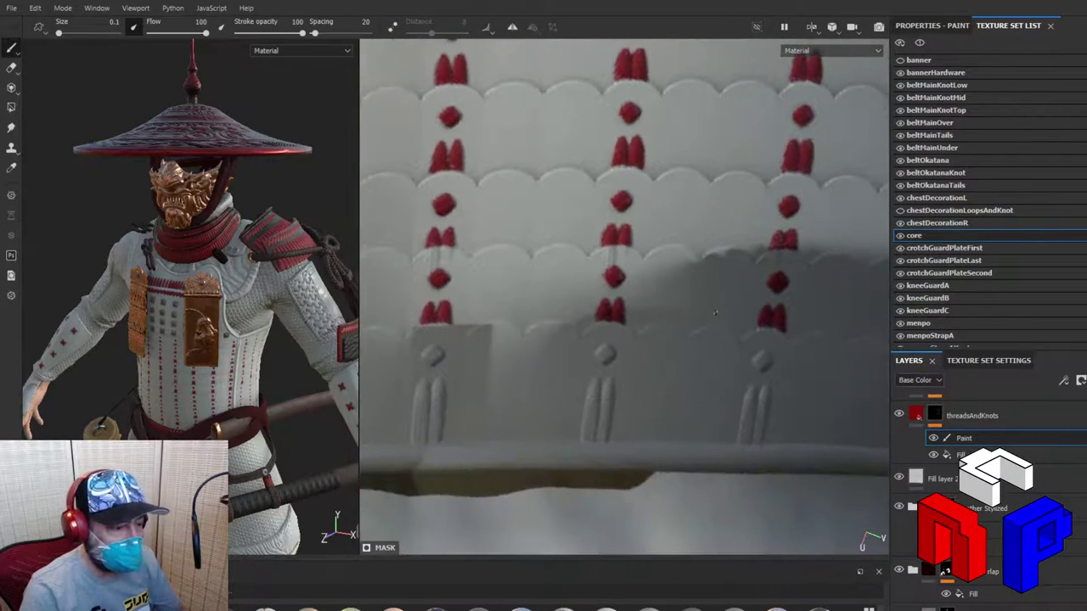
scroll(661, 308, up, 3)
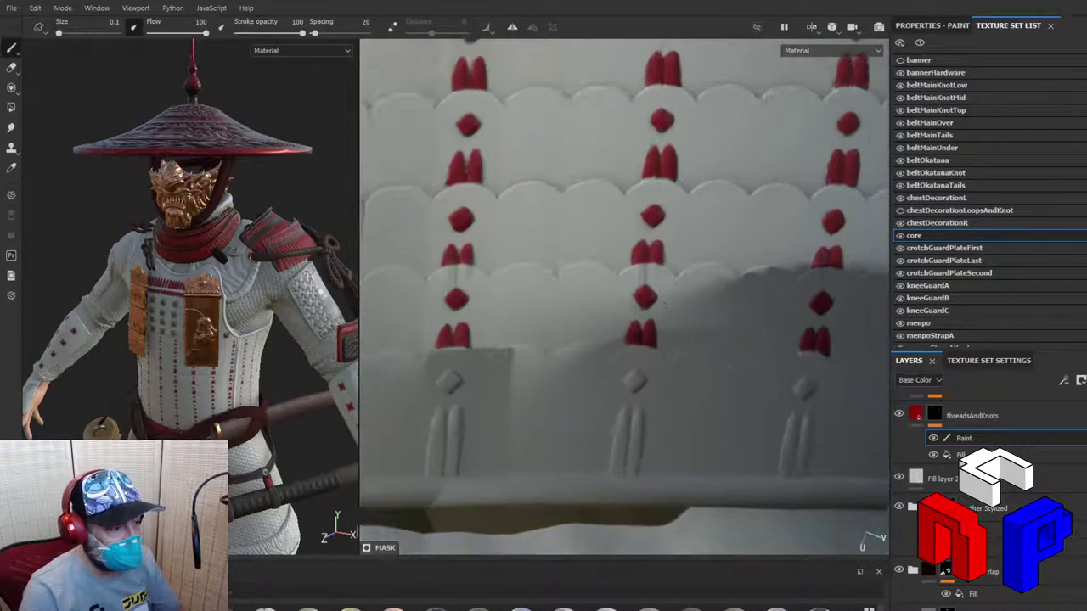
Step: Paint the left column's bottom-row knot and the long thread pair below it red
scroll(661, 308, down, 1)
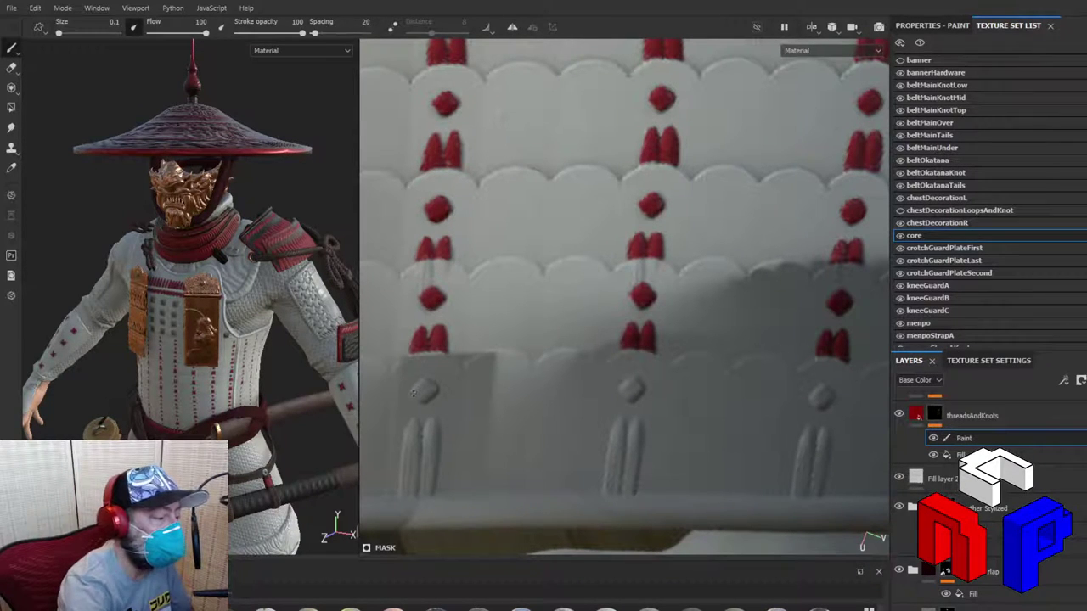
mouse_move(413, 390)
mouse_down()
mouse_move(424, 378)
mouse_move(434, 386)
mouse_move(427, 399)
mouse_move(415, 391)
mouse_up()
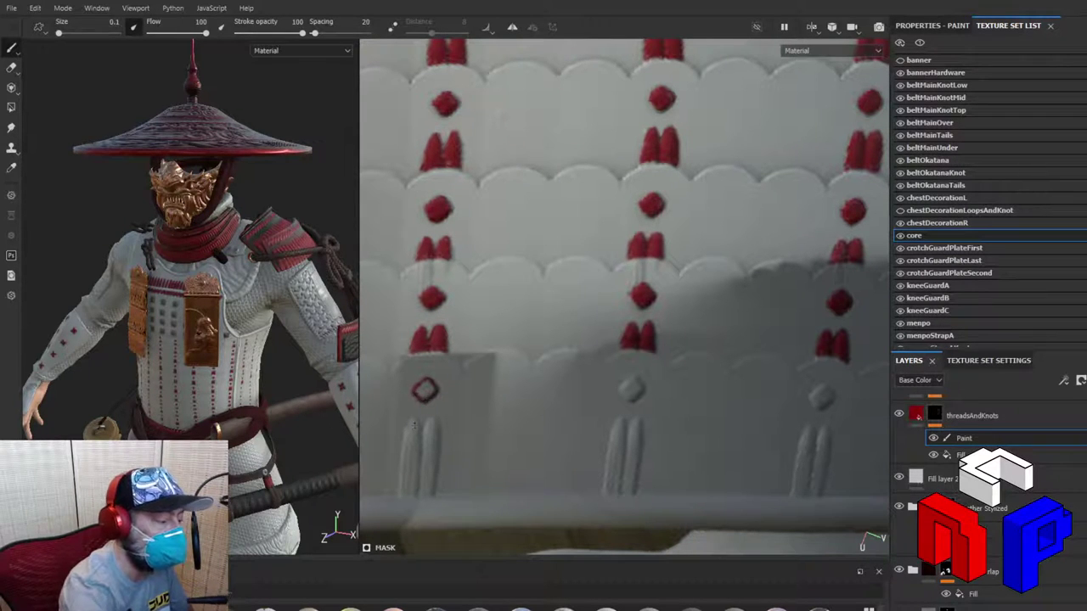
mouse_move(399, 491)
mouse_down()
mouse_move(414, 419)
mouse_move(421, 434)
mouse_move(433, 419)
mouse_move(431, 489)
mouse_up()
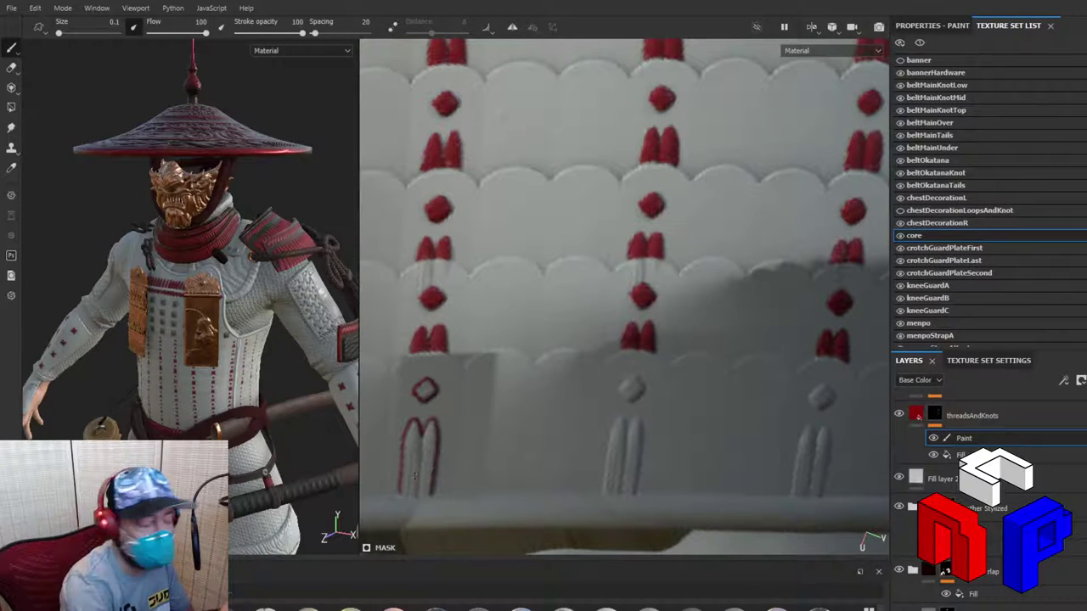
mouse_move(402, 490)
mouse_down()
mouse_move(431, 488)
mouse_move(403, 477)
mouse_move(411, 427)
mouse_move(425, 436)
mouse_move(430, 424)
mouse_move(430, 484)
mouse_move(426, 468)
mouse_move(421, 488)
mouse_move(422, 457)
mouse_move(415, 485)
mouse_move(407, 468)
mouse_move(418, 448)
mouse_up()
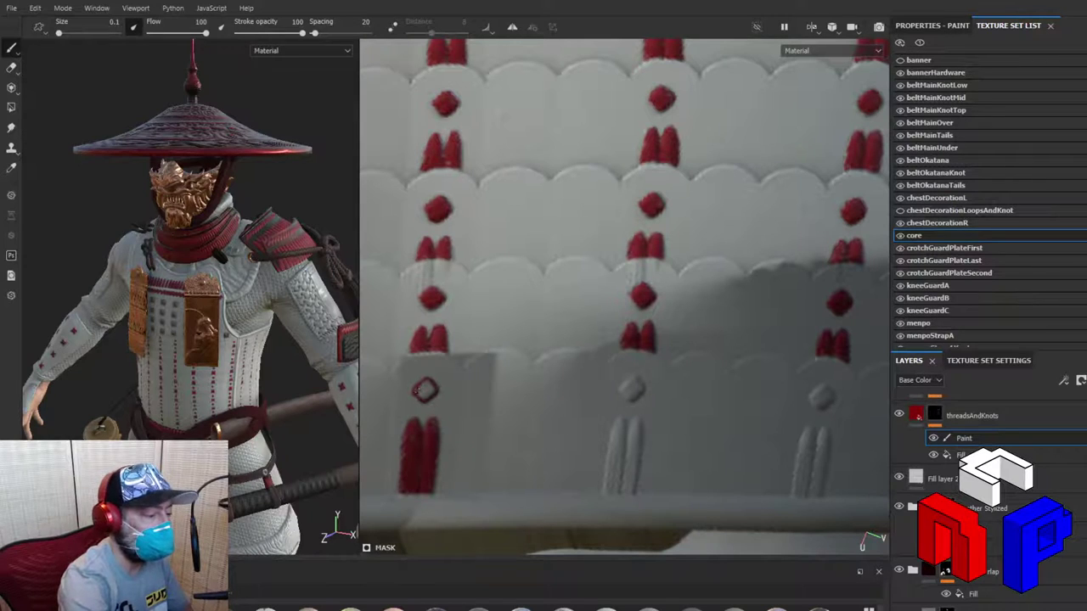
mouse_move(419, 389)
mouse_down()
mouse_move(427, 382)
mouse_move(423, 392)
mouse_up()
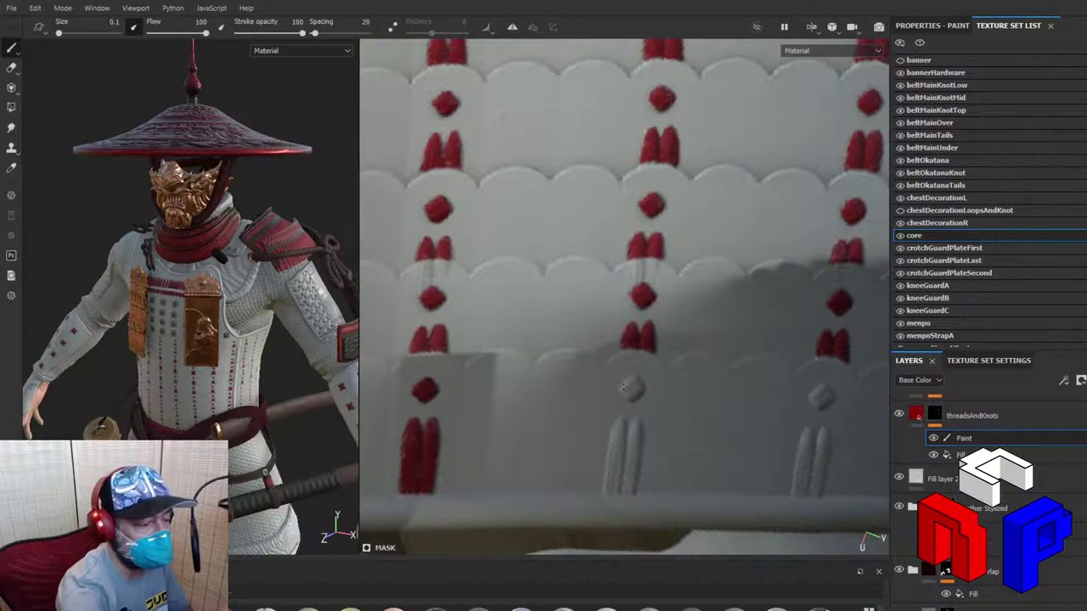
Step: Paint the middle column's bottom-row knot red and start outlining the long thread pair below it
mouse_move(619, 388)
mouse_down()
mouse_move(629, 380)
mouse_move(640, 387)
mouse_move(631, 399)
mouse_move(624, 387)
mouse_move(640, 389)
mouse_move(630, 394)
mouse_up()
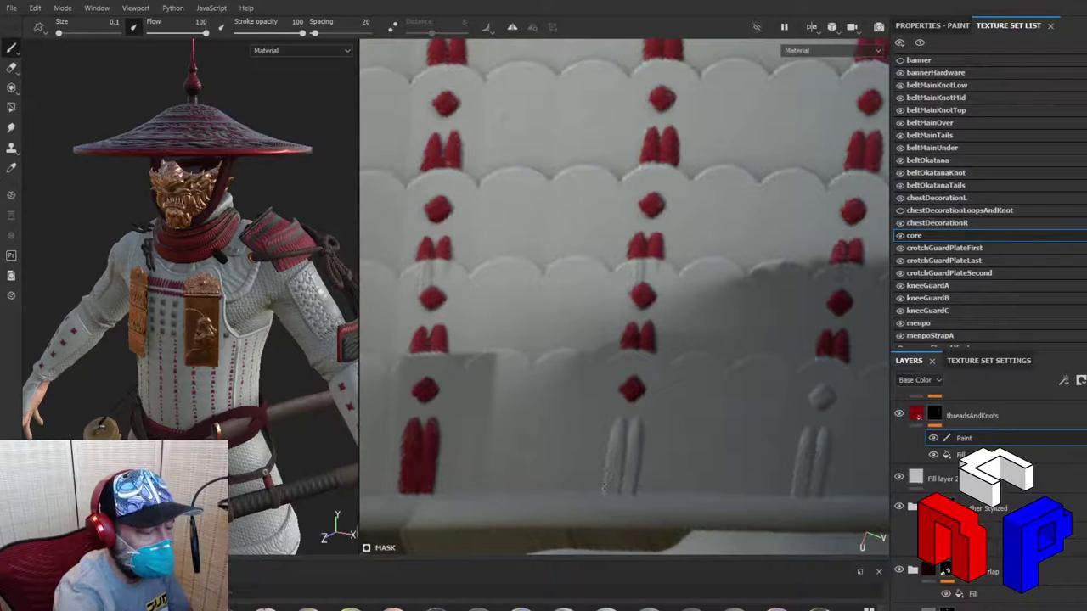
drag(603, 490, 608, 450)
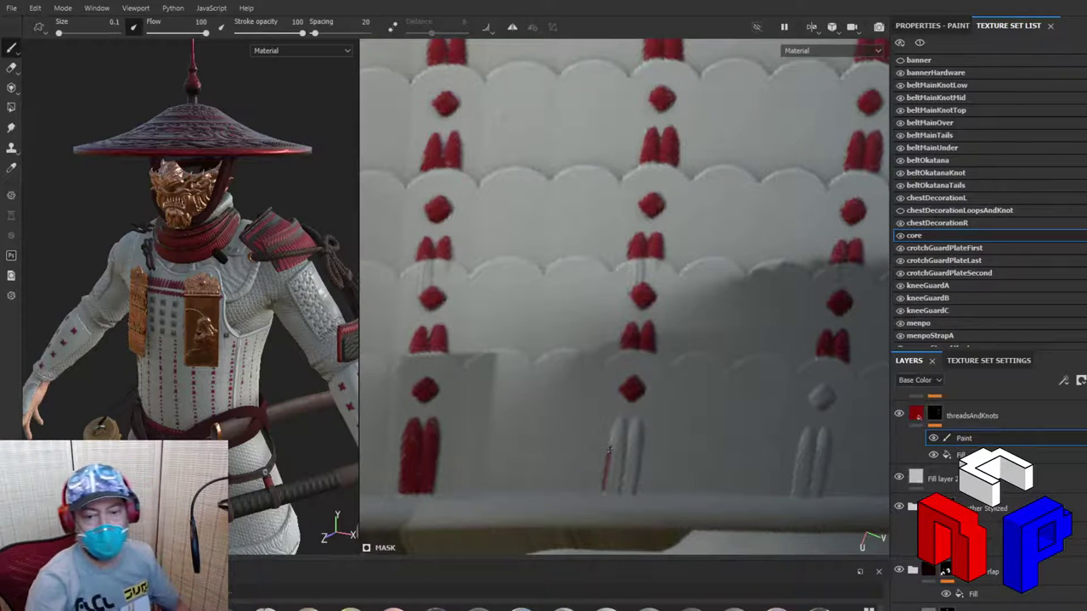
scroll(609, 450, down, 2)
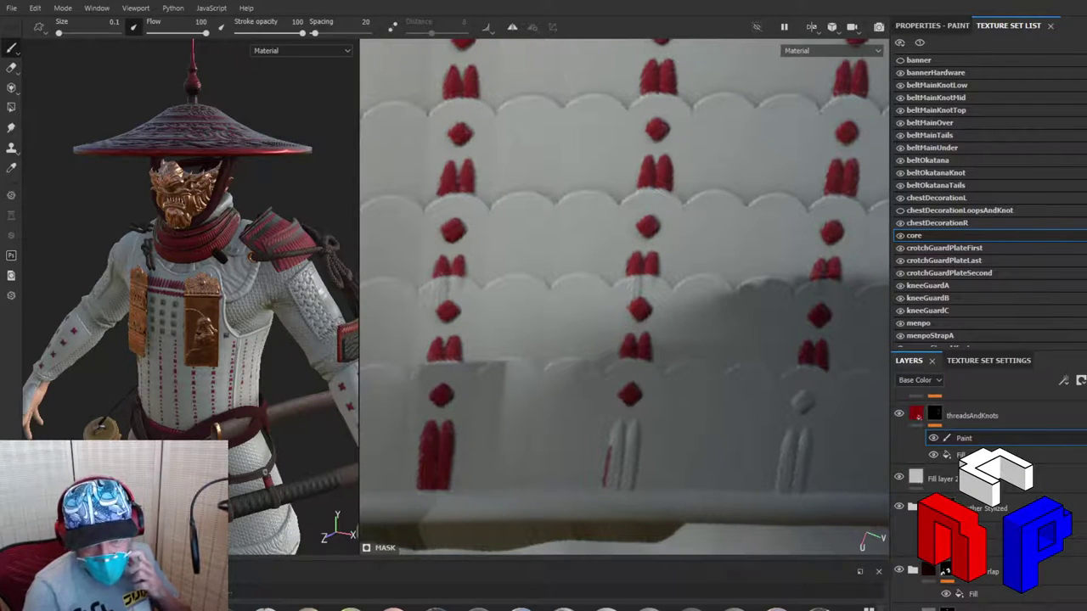
Step: Switch to the web browser and open the 3D Printing category in the Nickel City Pixels shop
key(alt+Tab)
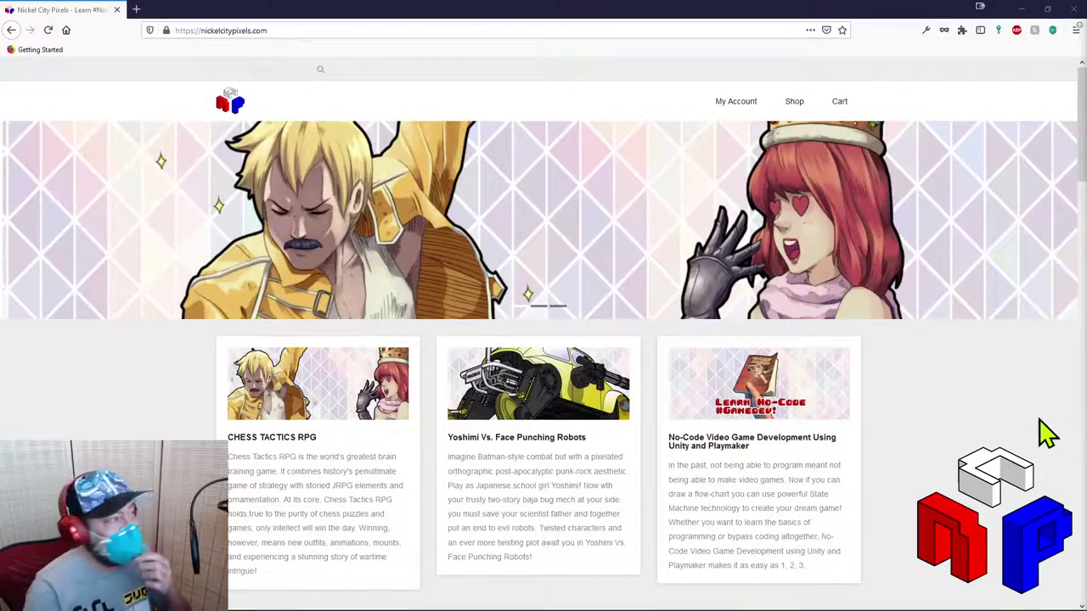
scroll(946, 381, down, 5)
scroll(951, 395, up, 6)
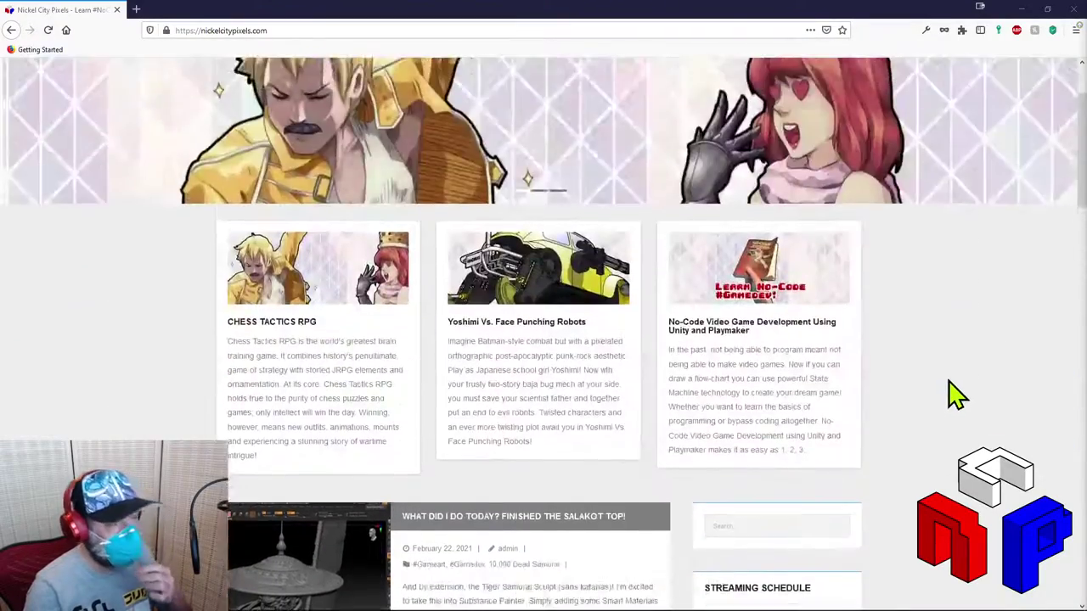
click(796, 102)
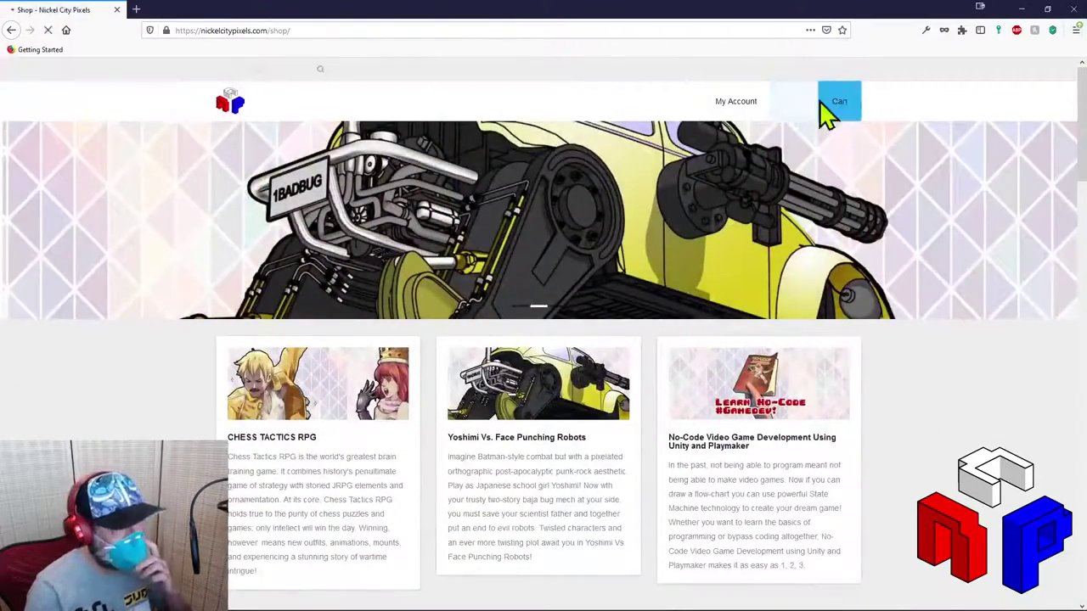
scroll(837, 310, down, 6)
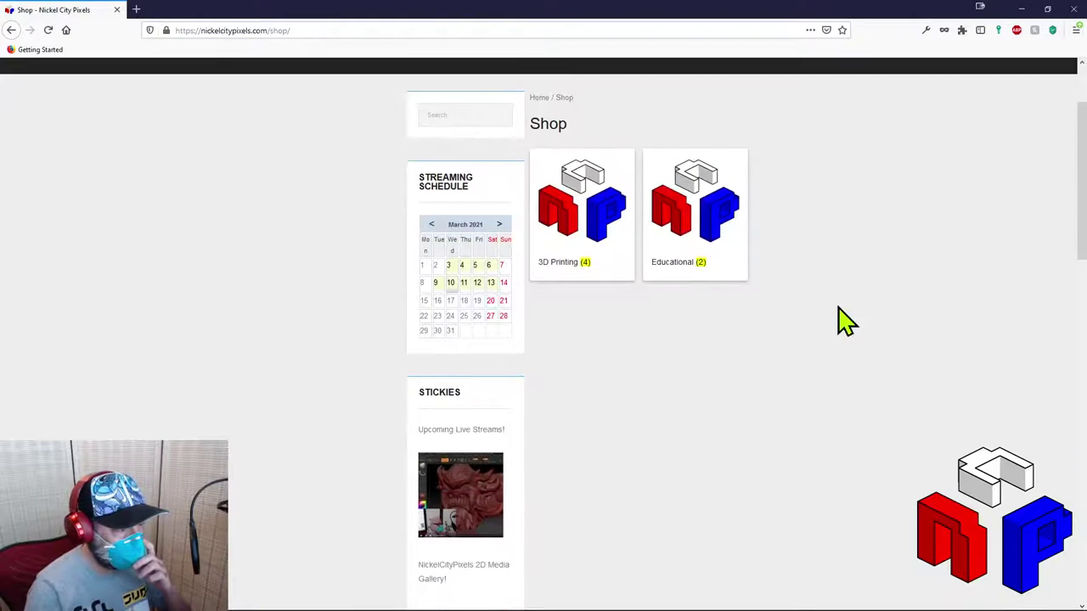
scroll(838, 305, up, 2)
scroll(842, 311, up, 4)
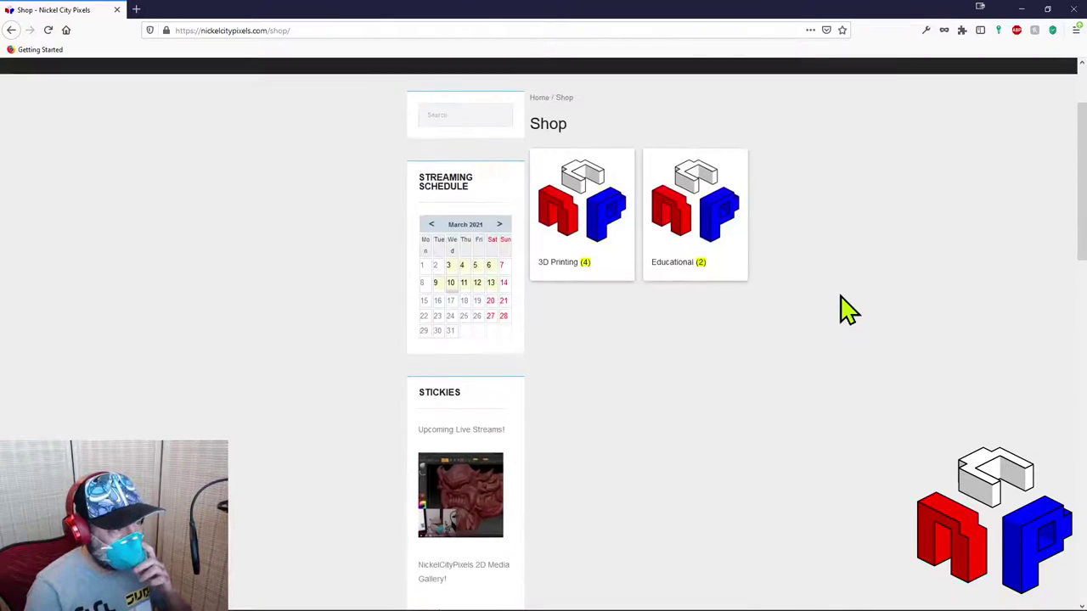
click(601, 331)
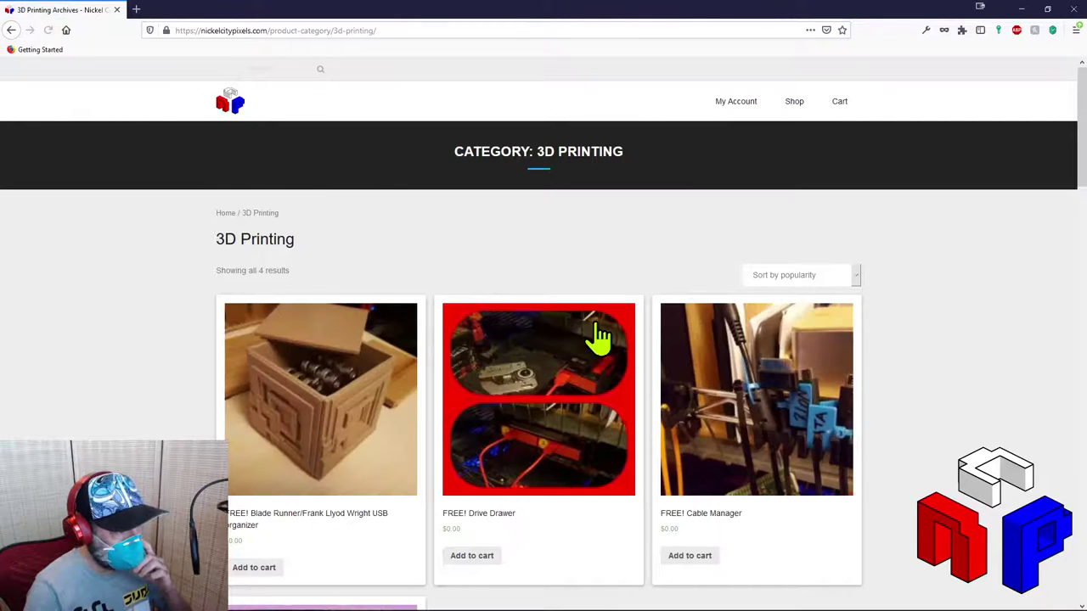
Step: Look through the free products listed in the shop's 3D Printing category
scroll(597, 331, down, 3)
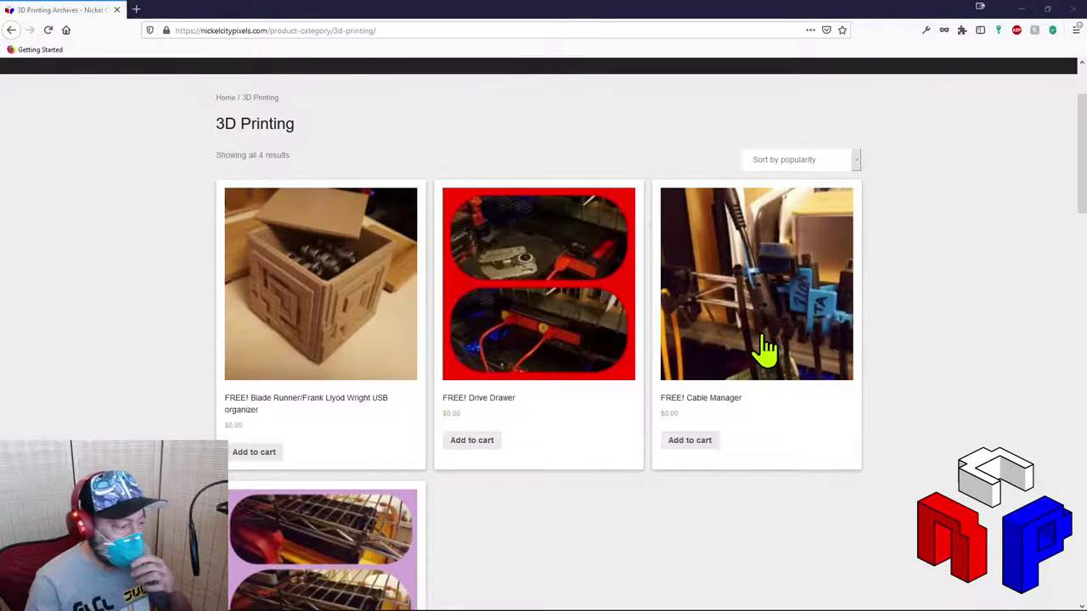
scroll(764, 353, down, 3)
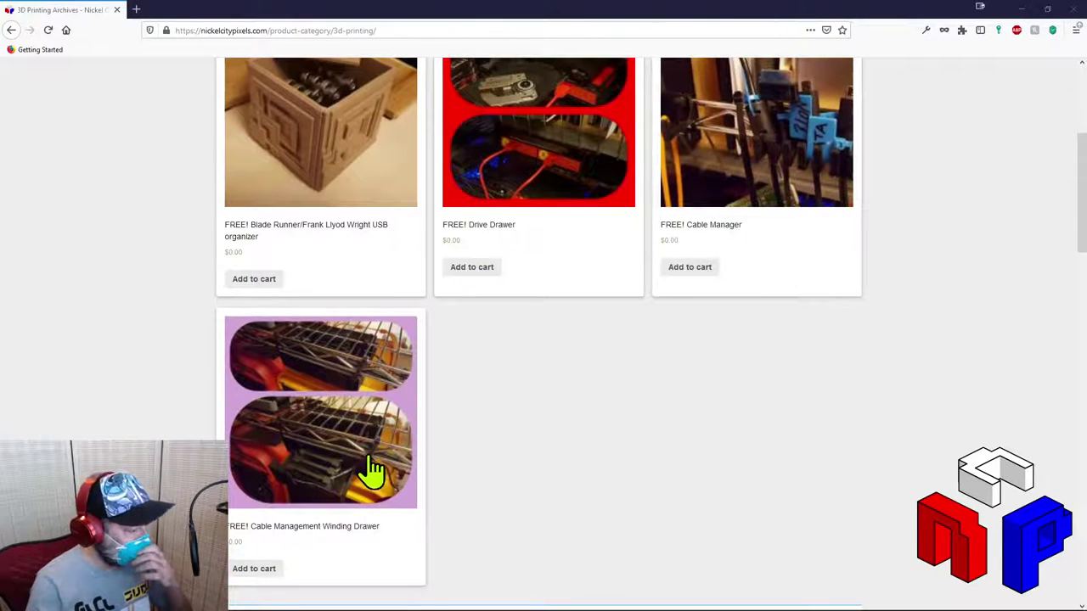
scroll(378, 475, up, 4)
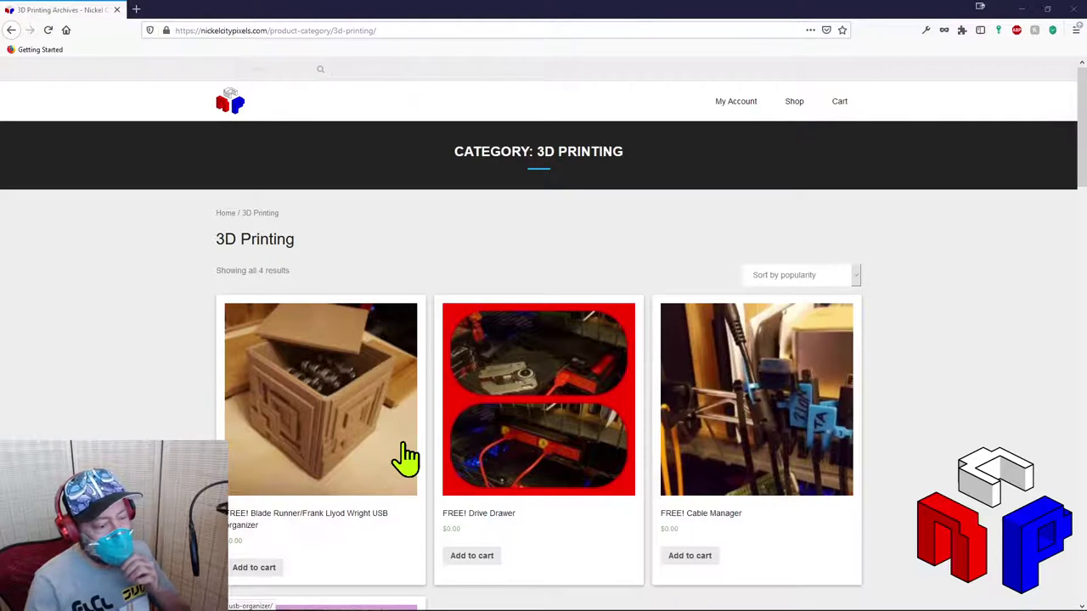
scroll(406, 458, down, 5)
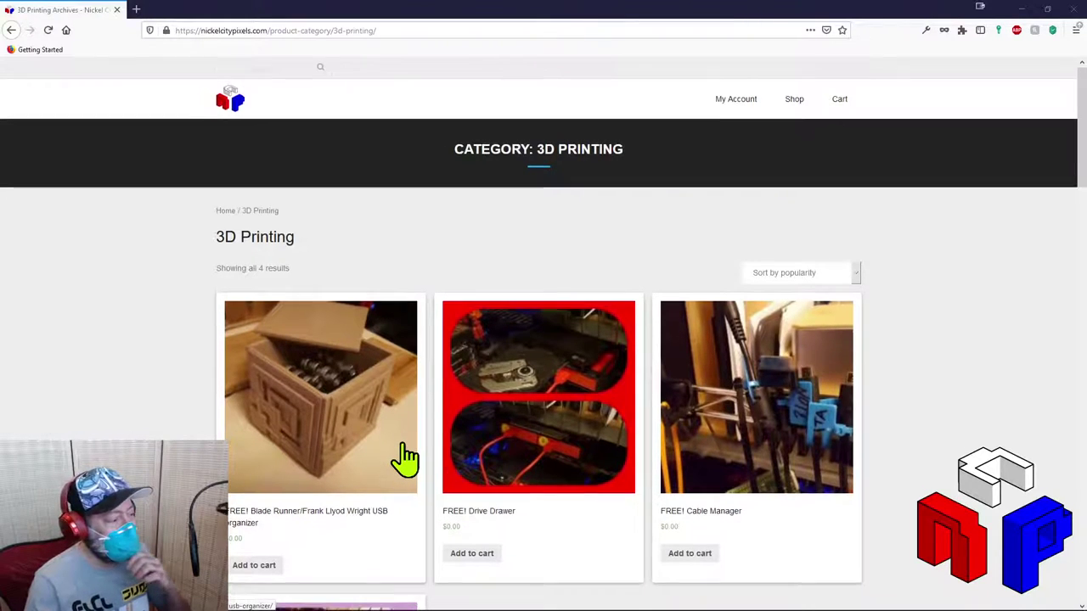
scroll(408, 459, up, 5)
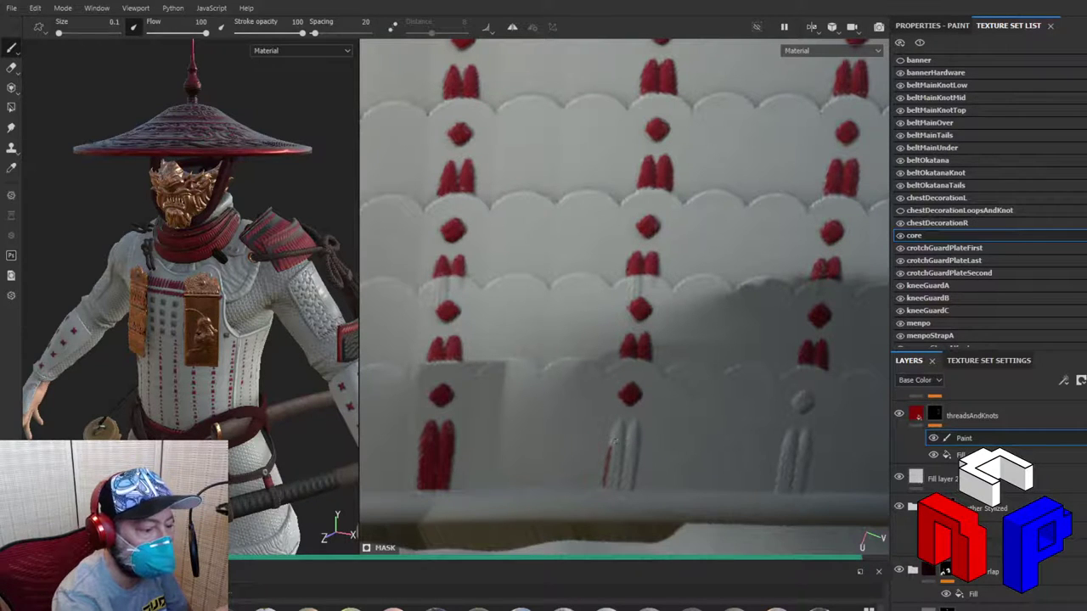
Step: Undo the last thread stroke, then outline and fill the middle column's bottom-row thread pair in red
key(ctrl+z)
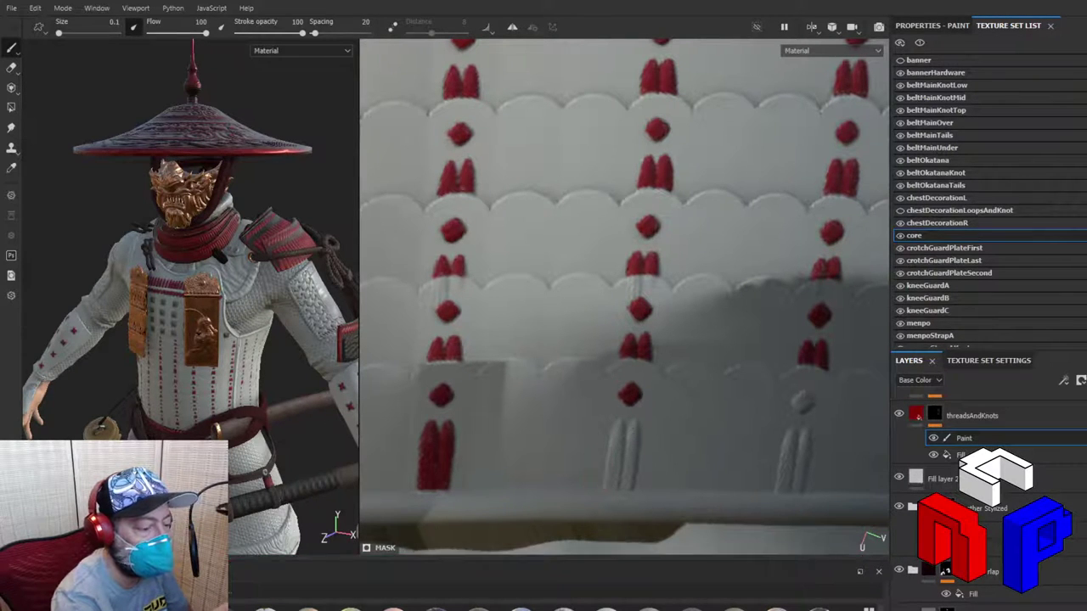
drag(604, 485, 606, 450)
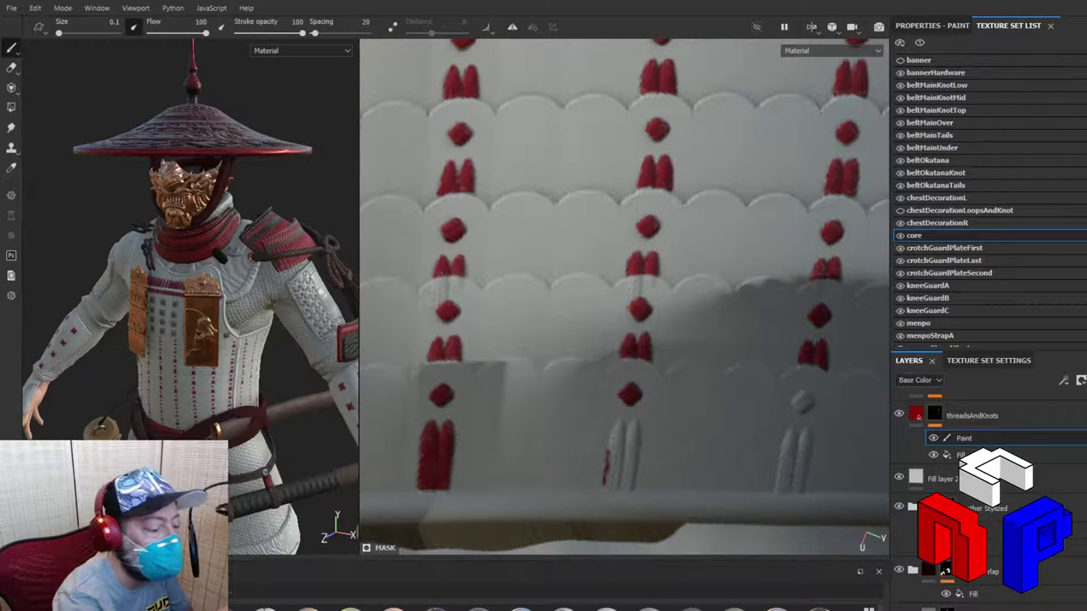
drag(606, 457, 614, 421)
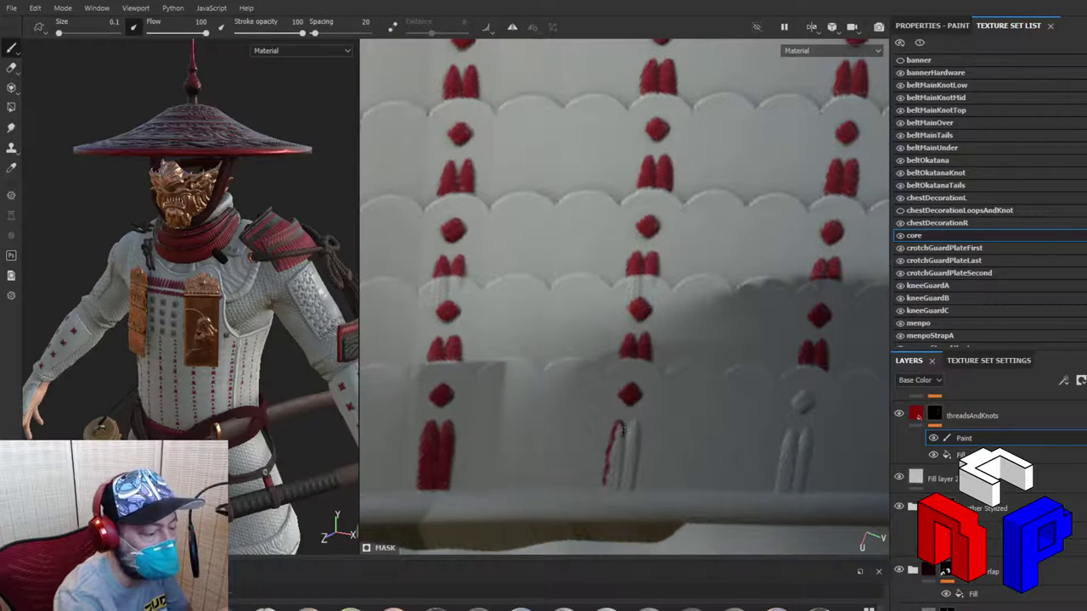
drag(609, 447, 604, 485)
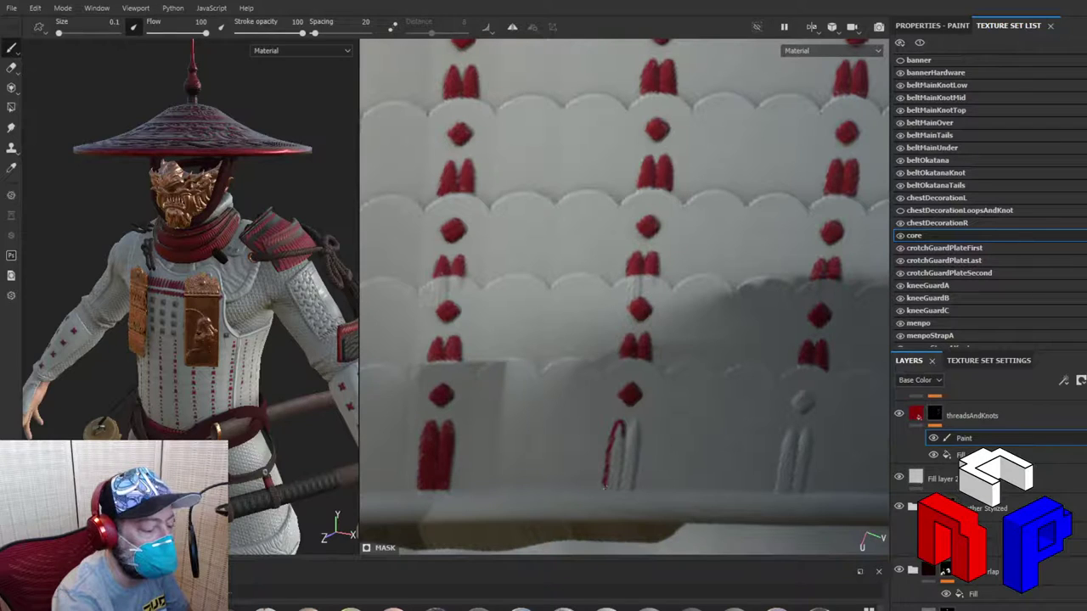
drag(604, 487, 633, 486)
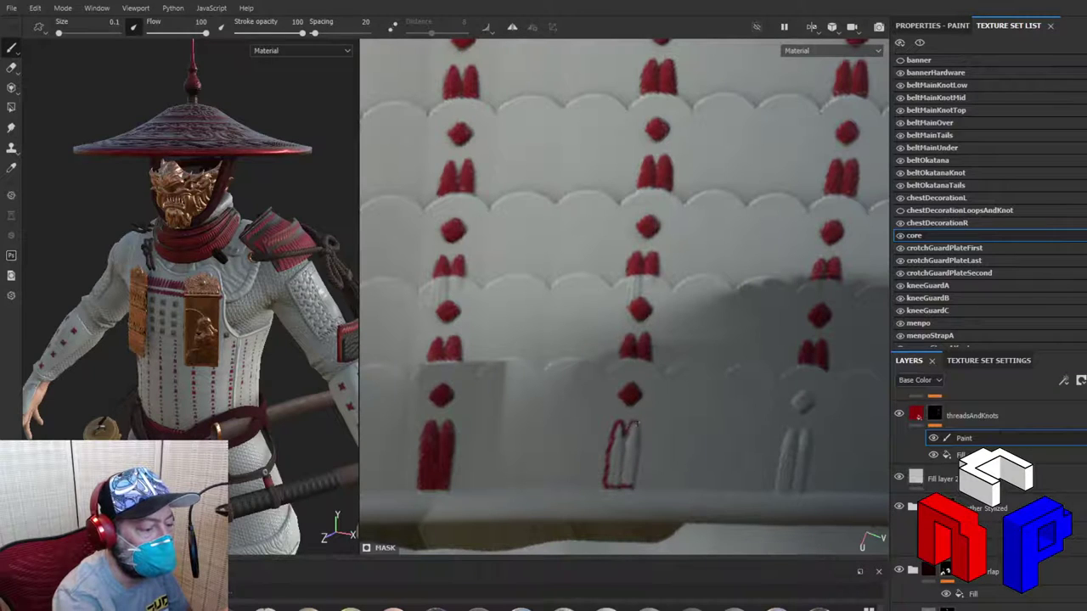
mouse_move(636, 422)
mouse_down()
mouse_move(631, 486)
mouse_move(634, 429)
mouse_up()
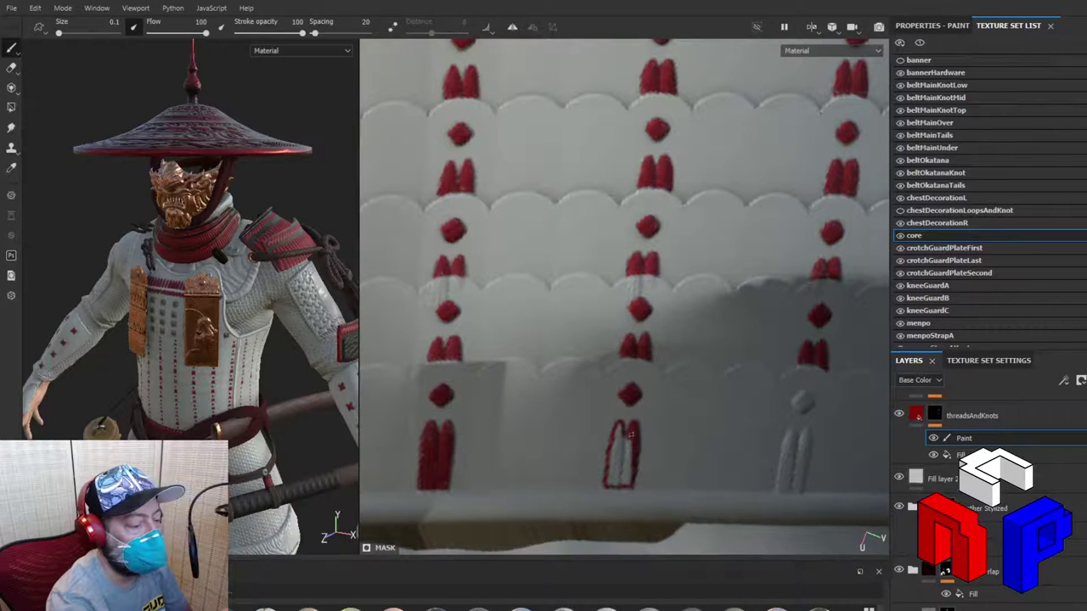
drag(612, 448, 609, 486)
mouse_move(618, 430)
mouse_down()
mouse_move(612, 467)
mouse_move(619, 431)
mouse_move(615, 458)
mouse_move(626, 448)
mouse_move(611, 484)
mouse_move(626, 462)
mouse_move(630, 484)
mouse_move(628, 460)
mouse_move(621, 466)
mouse_up()
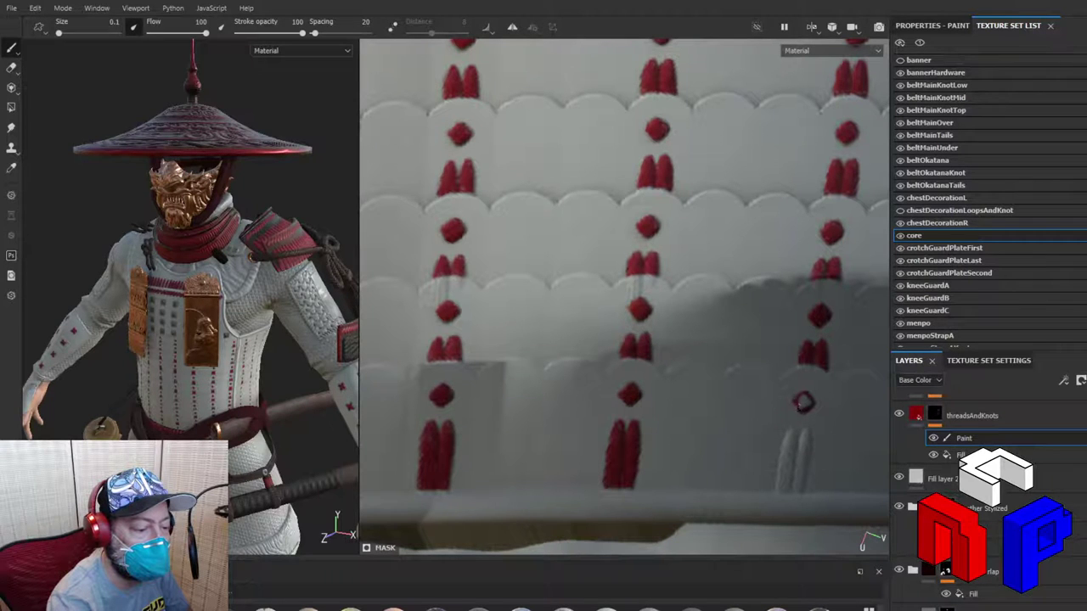
Step: Fill the right column's bottom-row knot red, then outline and fill the long thread pair below it
drag(798, 405, 808, 402)
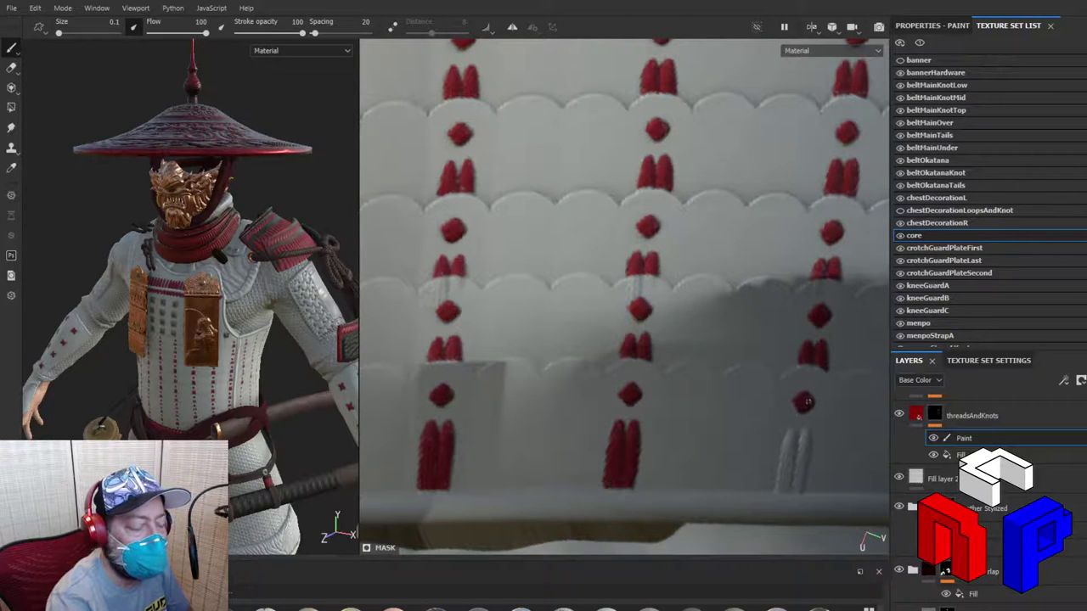
mouse_move(774, 490)
mouse_down()
mouse_move(791, 427)
mouse_move(797, 443)
mouse_up()
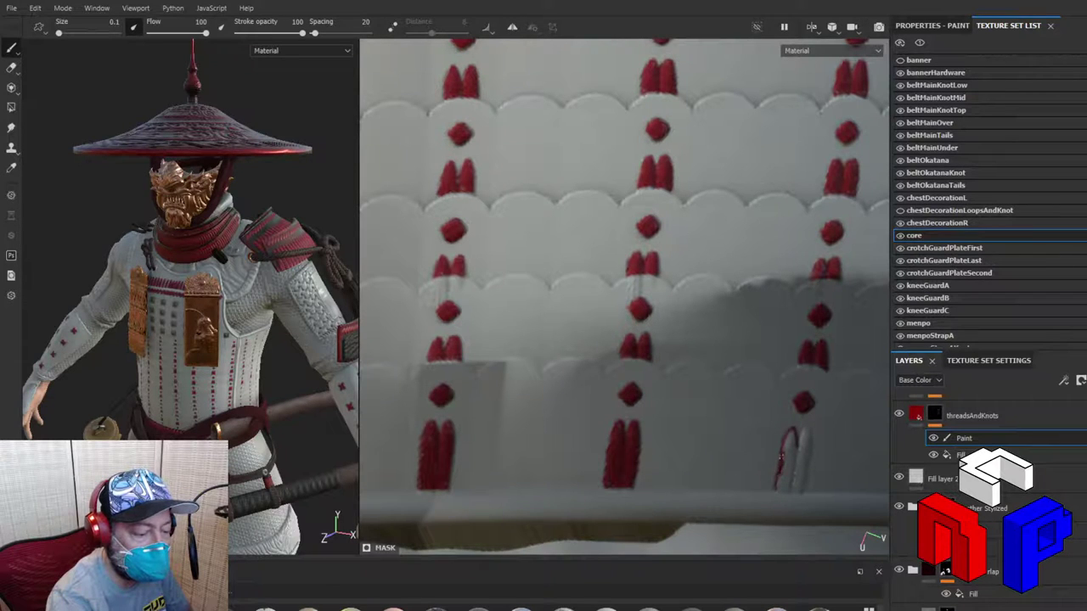
drag(779, 472, 777, 482)
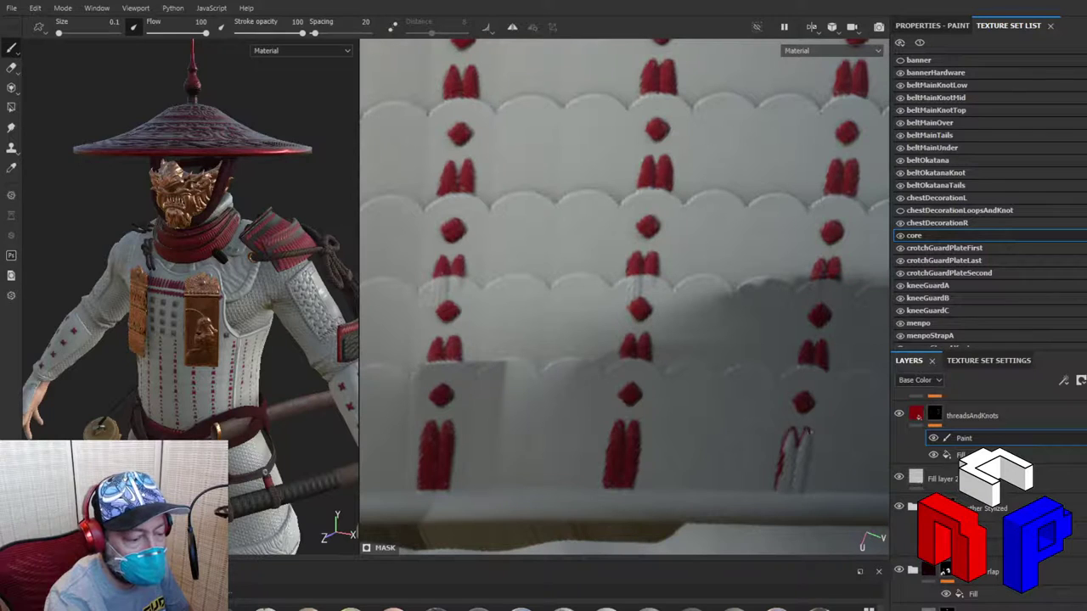
drag(807, 460, 801, 490)
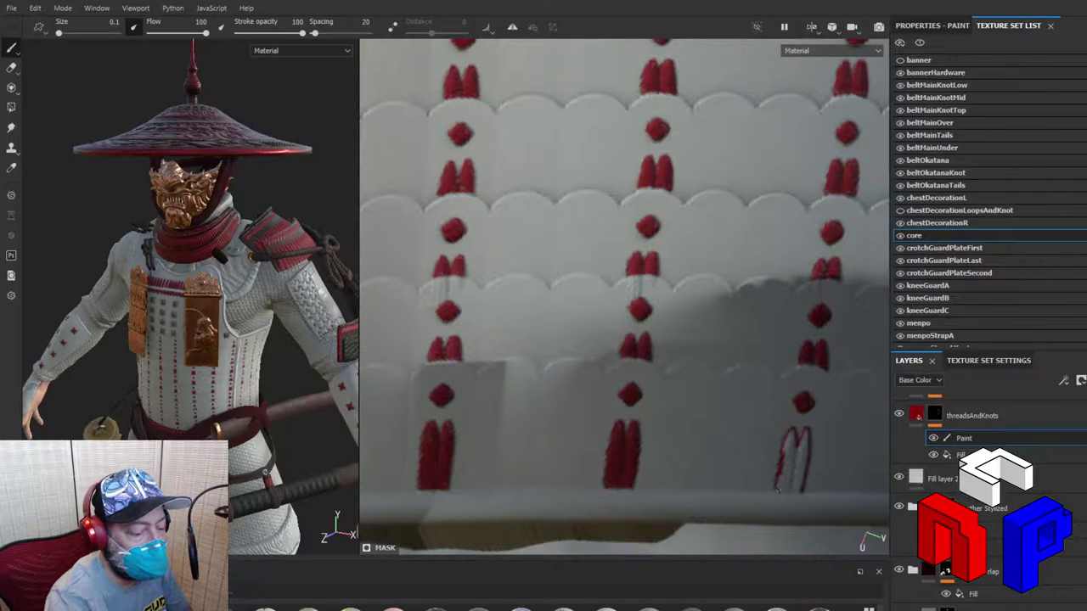
drag(790, 490, 802, 488)
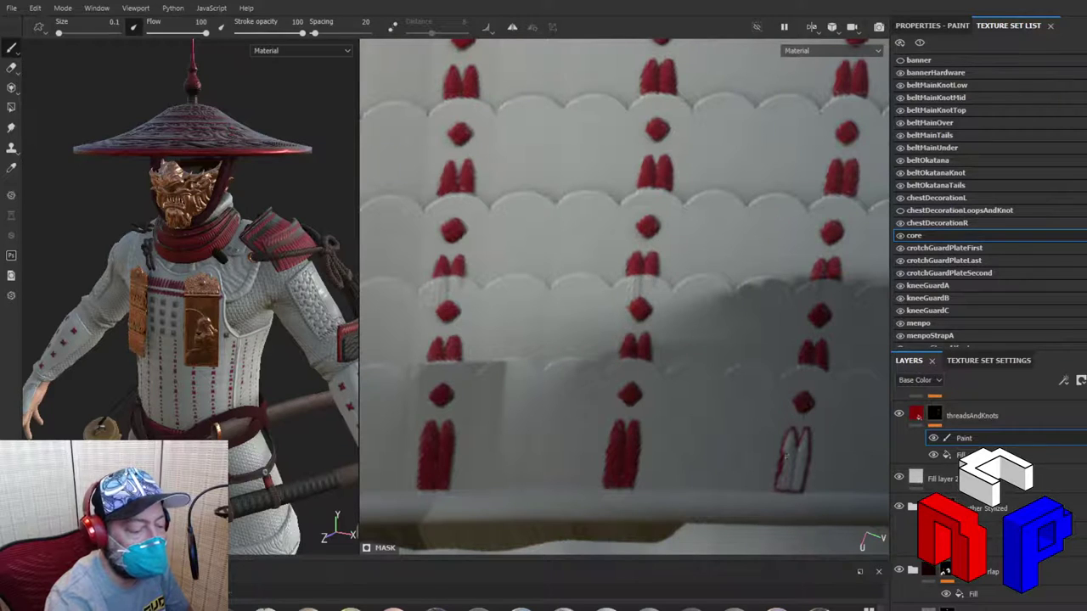
mouse_move(791, 432)
mouse_down()
mouse_move(779, 485)
mouse_move(801, 482)
mouse_move(806, 434)
mouse_move(796, 471)
mouse_move(806, 451)
mouse_up()
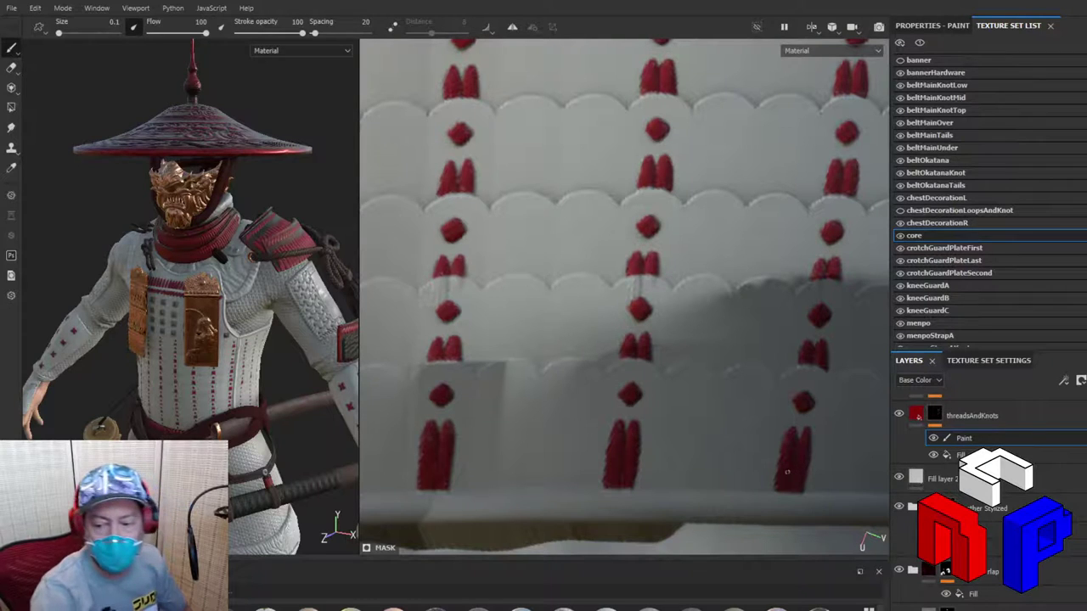
Step: Inspect the painted red lacing across the torso plates, around the side seam and the bow
scroll(787, 472, down, 3)
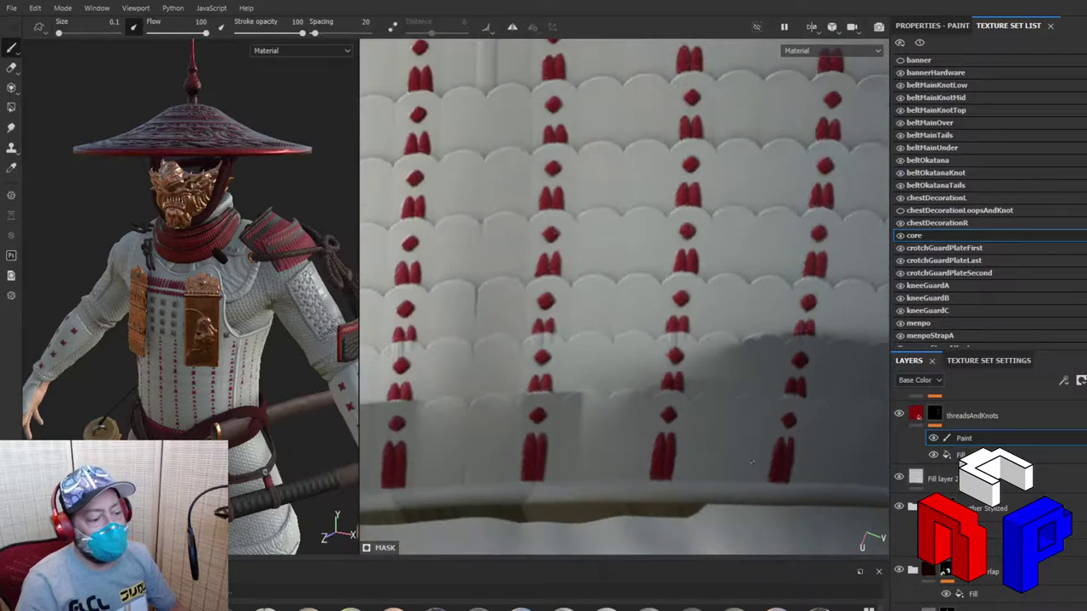
scroll(751, 462, down, 5)
alt+middle_drag(836, 430, 622, 413)
scroll(625, 318, up, 8)
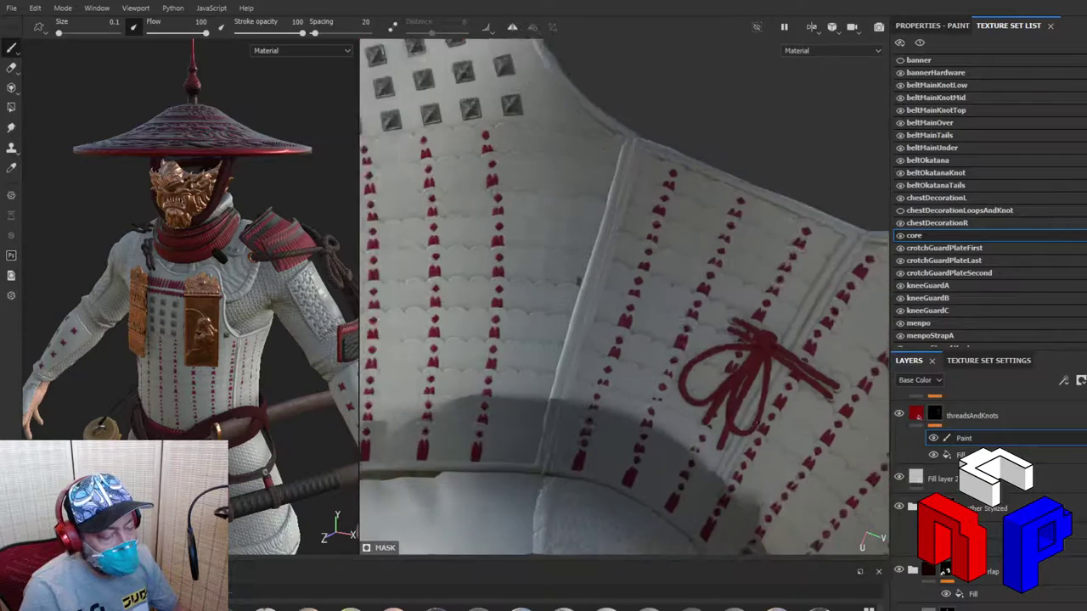
scroll(575, 425, down, 6)
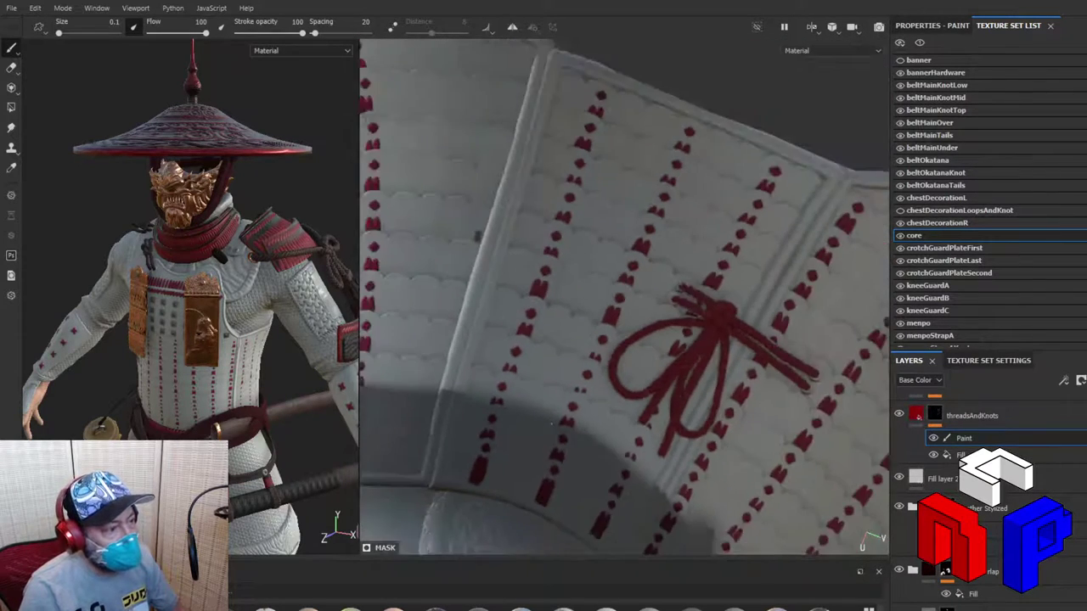
Step: Inspect the painted red lacing around the torso, from the side seam by the bow across the front to the opposite side plates
alt+middle_drag(574, 424, 807, 435)
scroll(454, 356, down, 3)
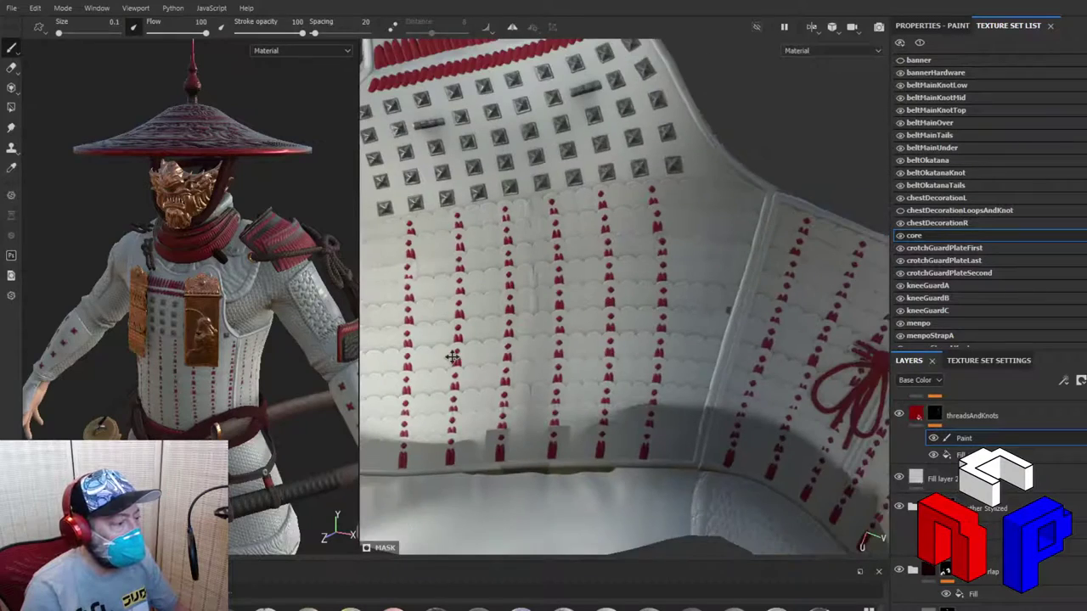
alt+middle_drag(453, 357, 776, 339)
scroll(701, 359, up, 6)
scroll(681, 390, up, 2)
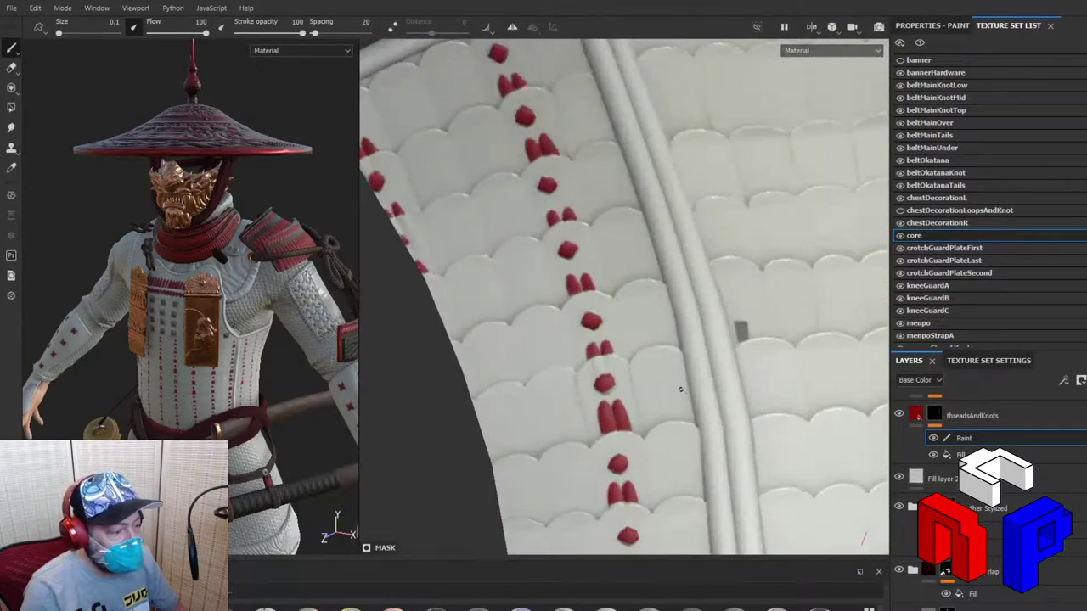
shift+right_drag(683, 390, 662, 387)
alt+middle_drag(652, 320, 621, 359)
scroll(620, 361, up, 1)
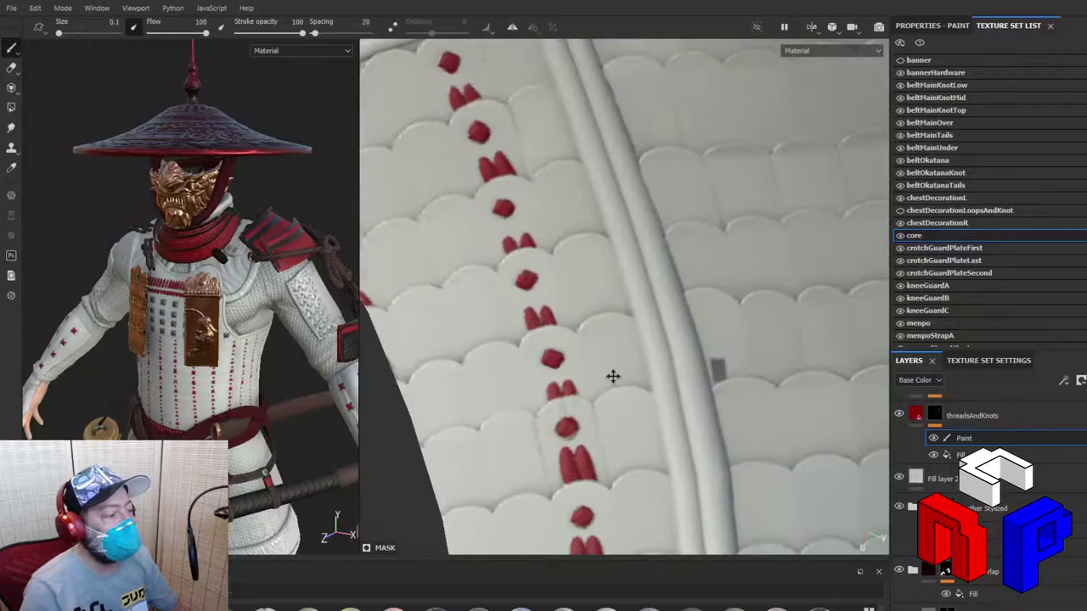
mouse_move(625, 391)
middle_down()
mouse_move(625, 293)
mouse_move(606, 209)
mouse_move(615, 120)
mouse_move(596, 292)
middle_up()
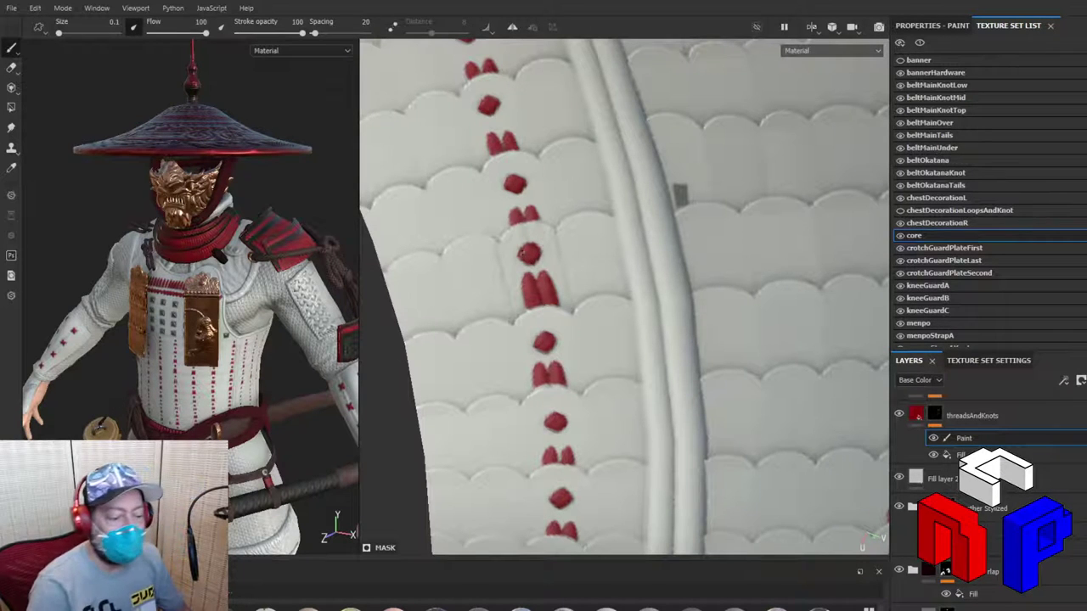
scroll(526, 253, up, 2)
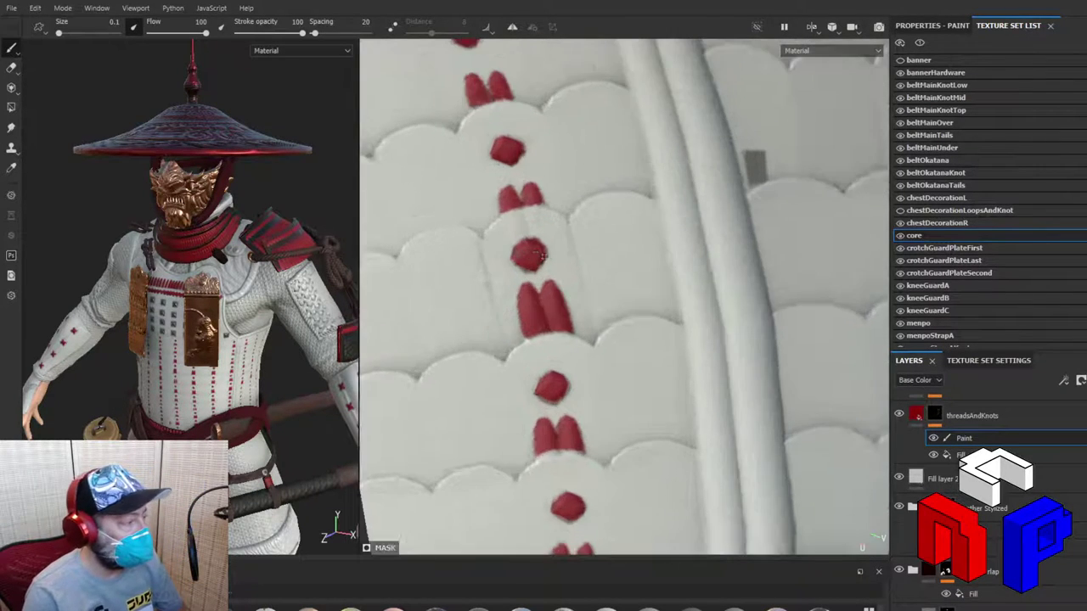
scroll(570, 260, down, 6)
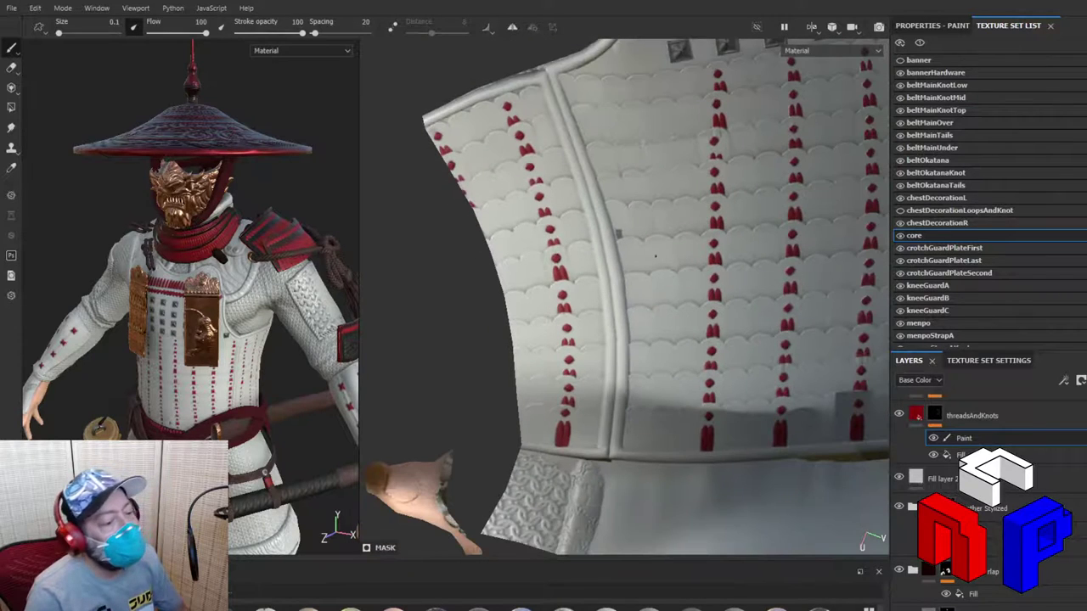
Step: Touch up the red paint along the edges of a knot and the thread pairs in two neighbouring columns of the front plates
alt+middle_drag(599, 290, 555, 281)
scroll(738, 298, up, 6)
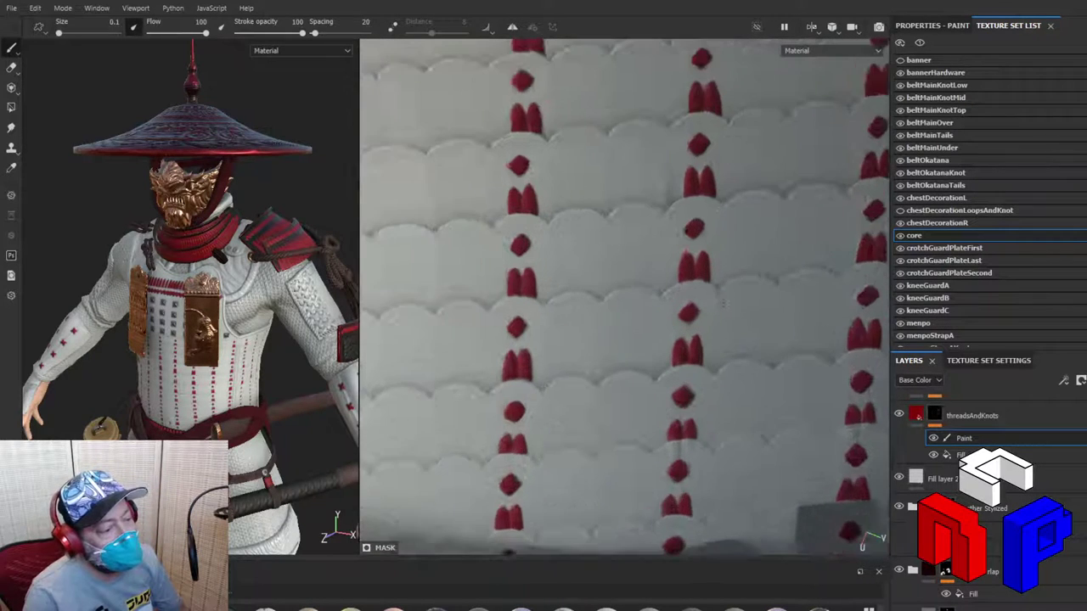
scroll(721, 303, up, 2)
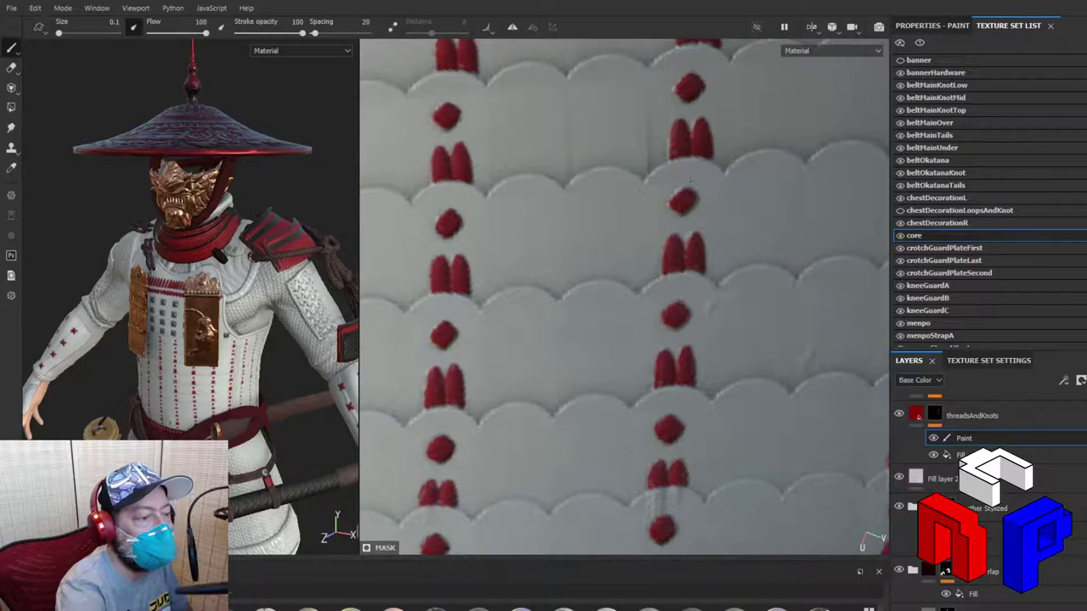
drag(670, 201, 683, 188)
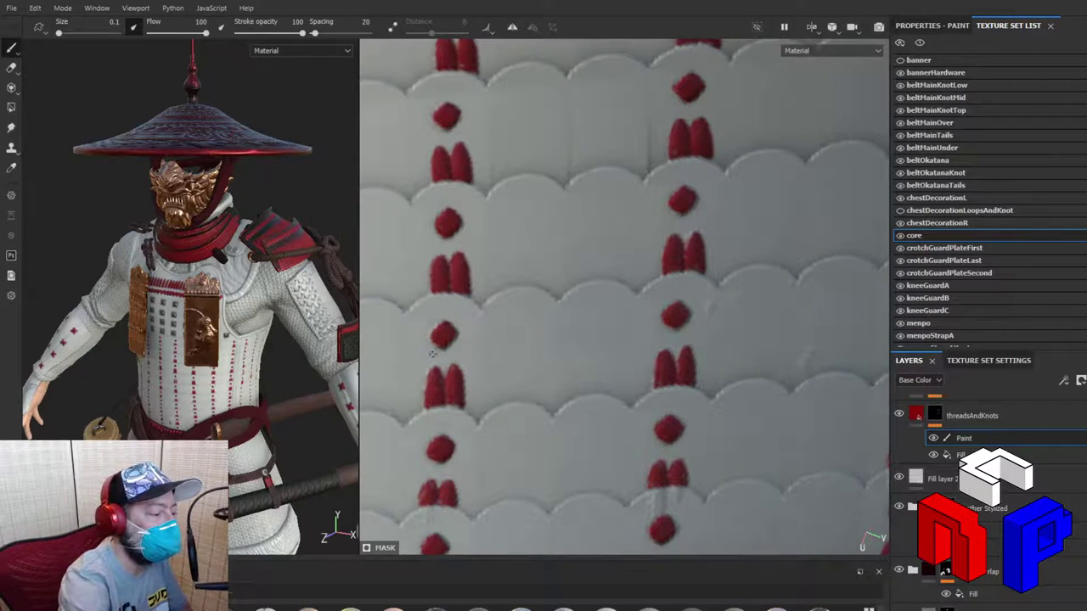
drag(424, 398, 437, 368)
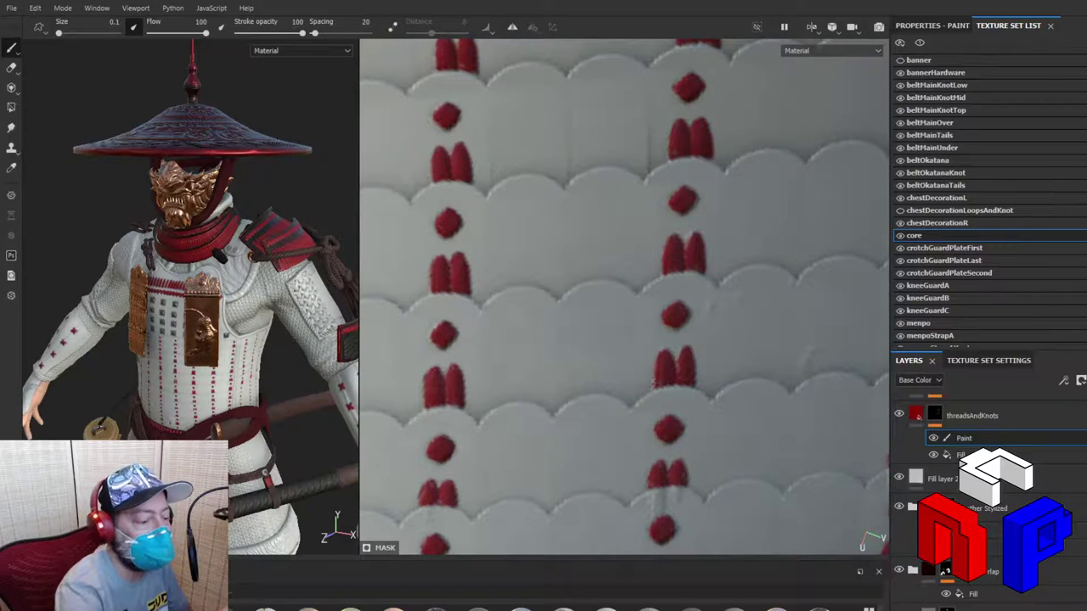
drag(653, 388, 668, 352)
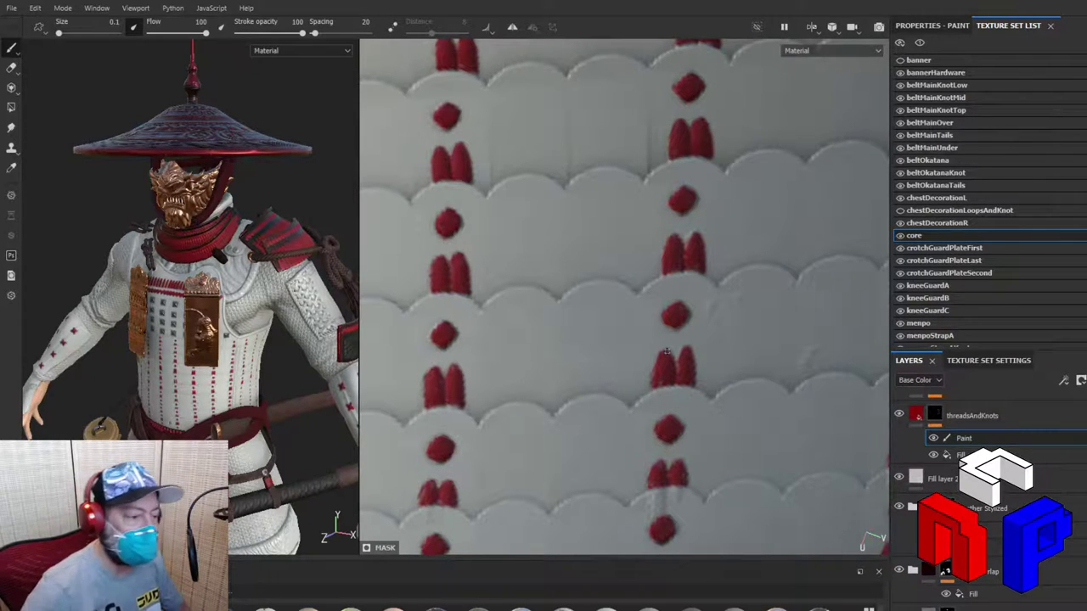
drag(688, 246, 688, 239)
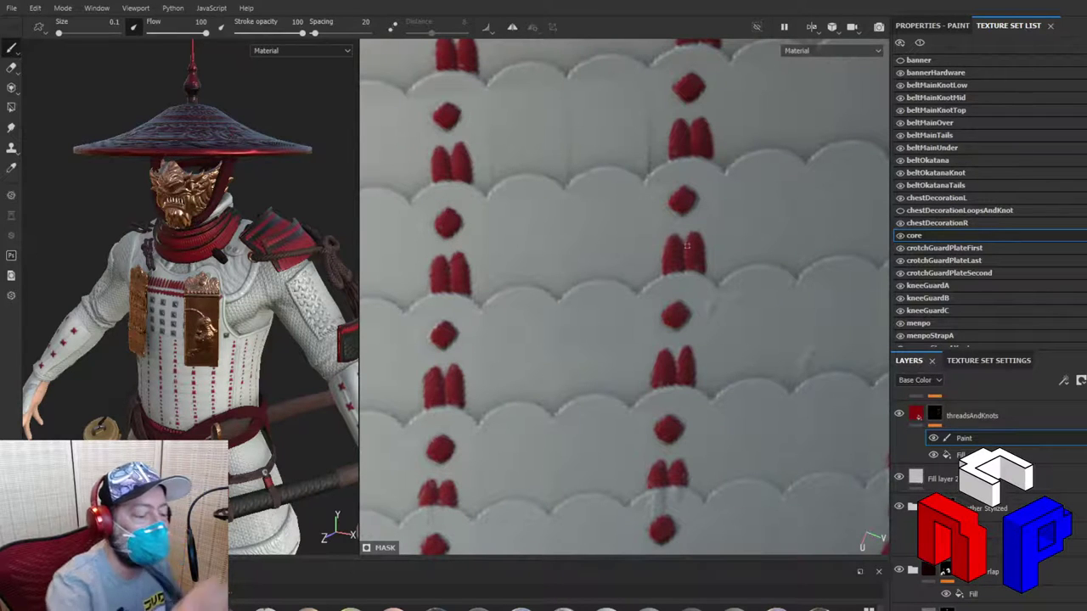
scroll(650, 222, up, 3)
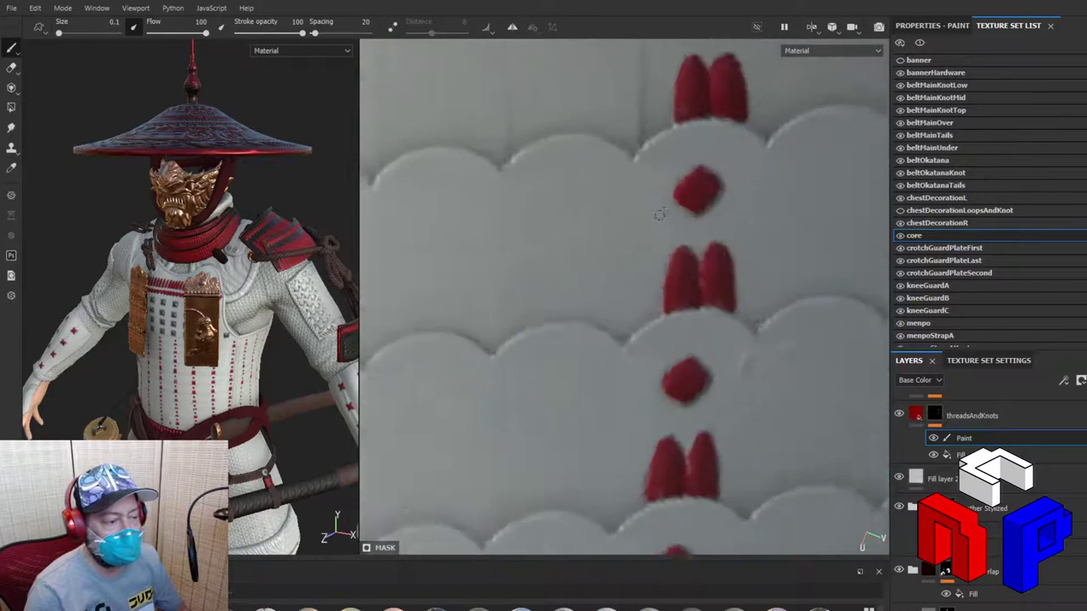
Step: Examine the red knots and thread pairs on the front plate rows just below the metal studs
scroll(637, 241, down, 6)
alt+middle_drag(614, 196, 570, 460)
alt+middle_drag(560, 336, 527, 469)
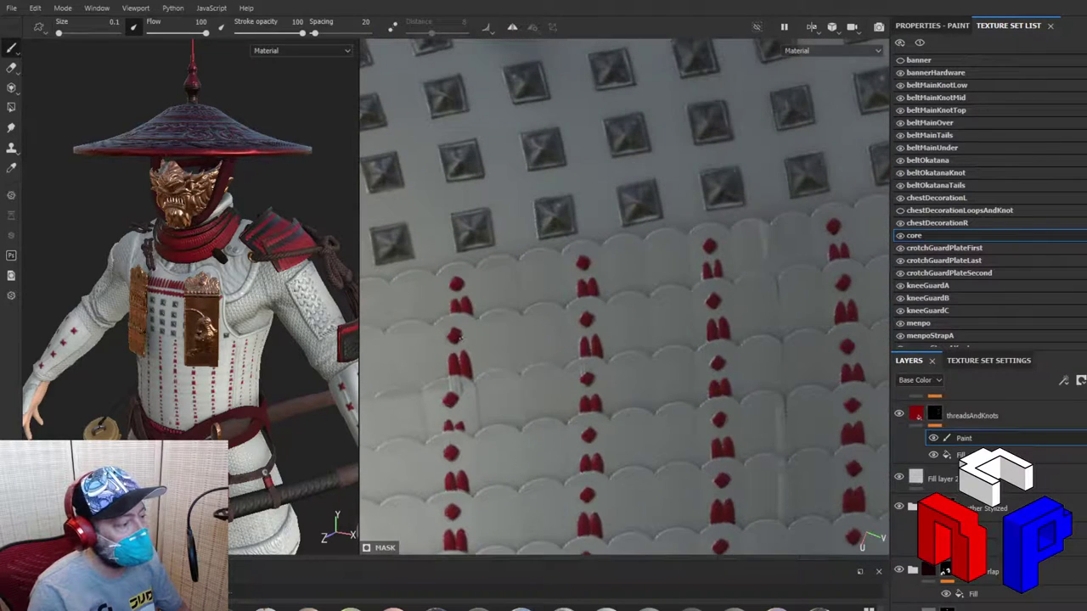
scroll(582, 314, up, 4)
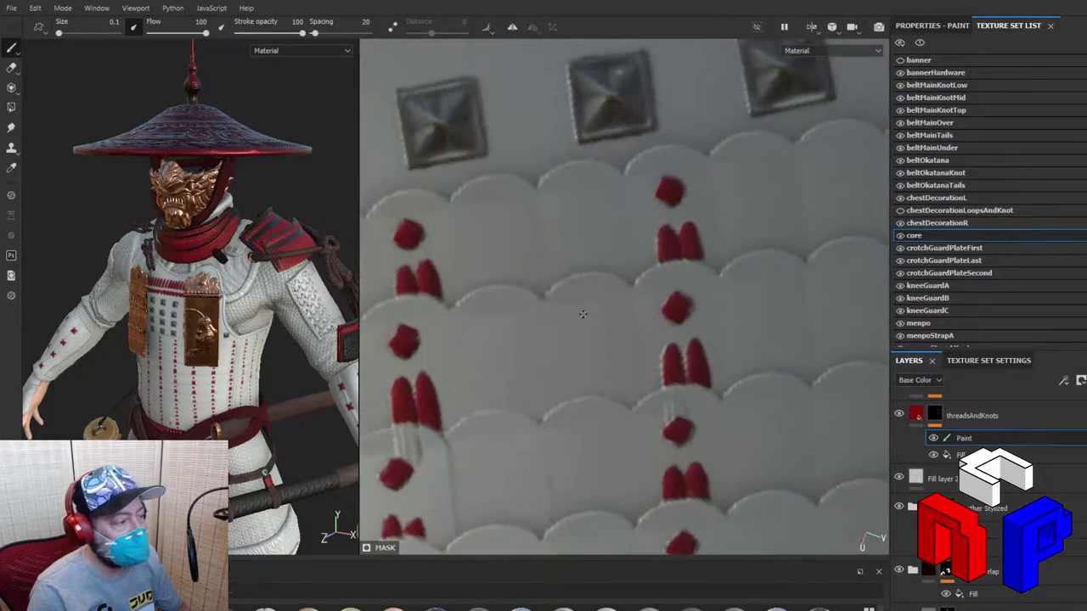
scroll(582, 314, down, 2)
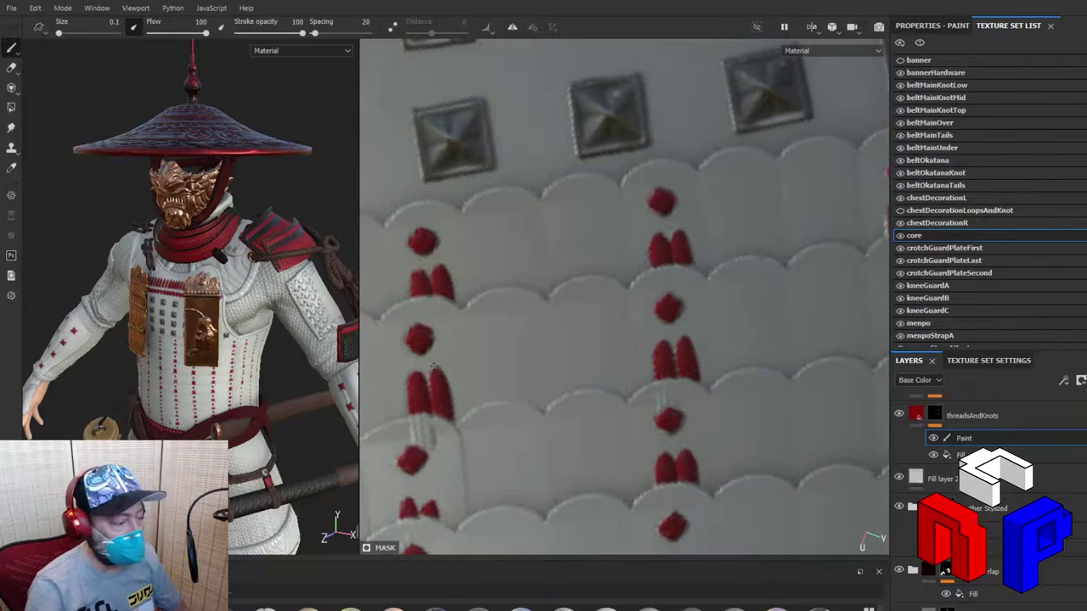
alt+drag(432, 366, 618, 339)
alt+middle_drag(618, 340, 521, 231)
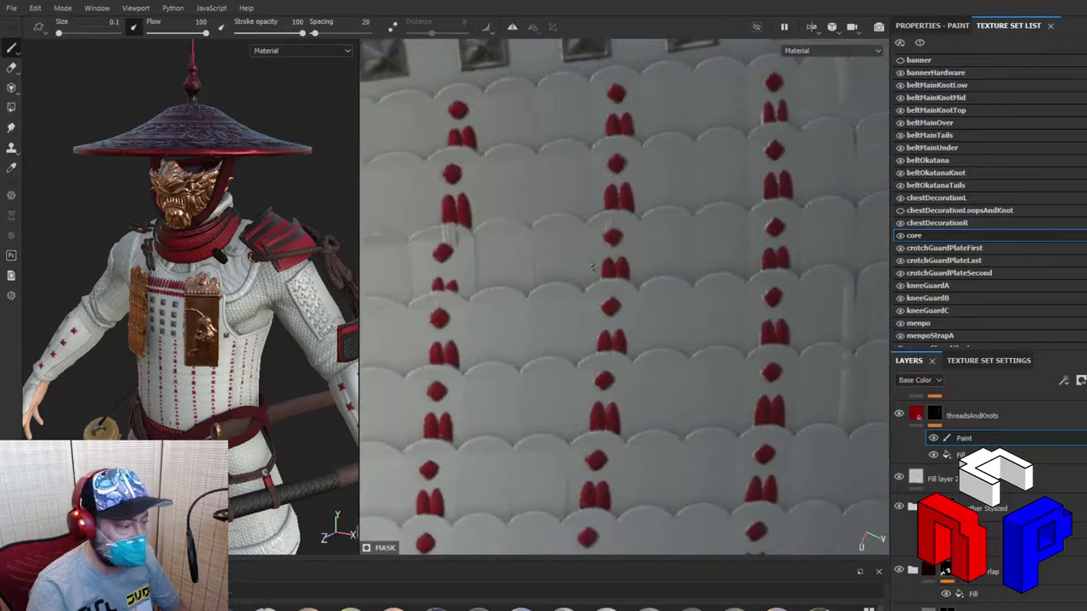
scroll(594, 273, up, 3)
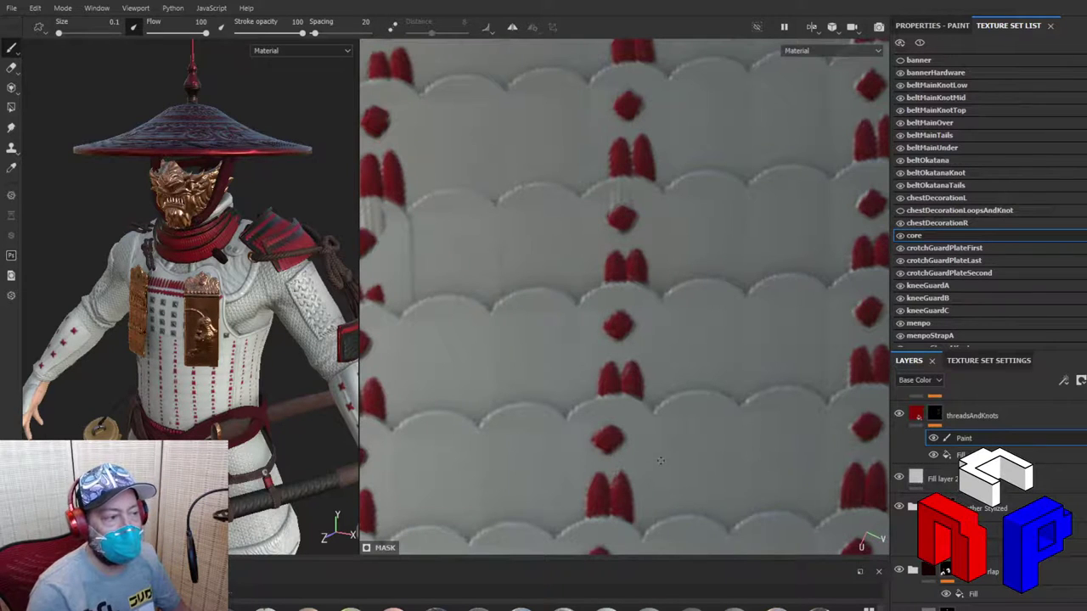
alt+middle_drag(660, 460, 384, 610)
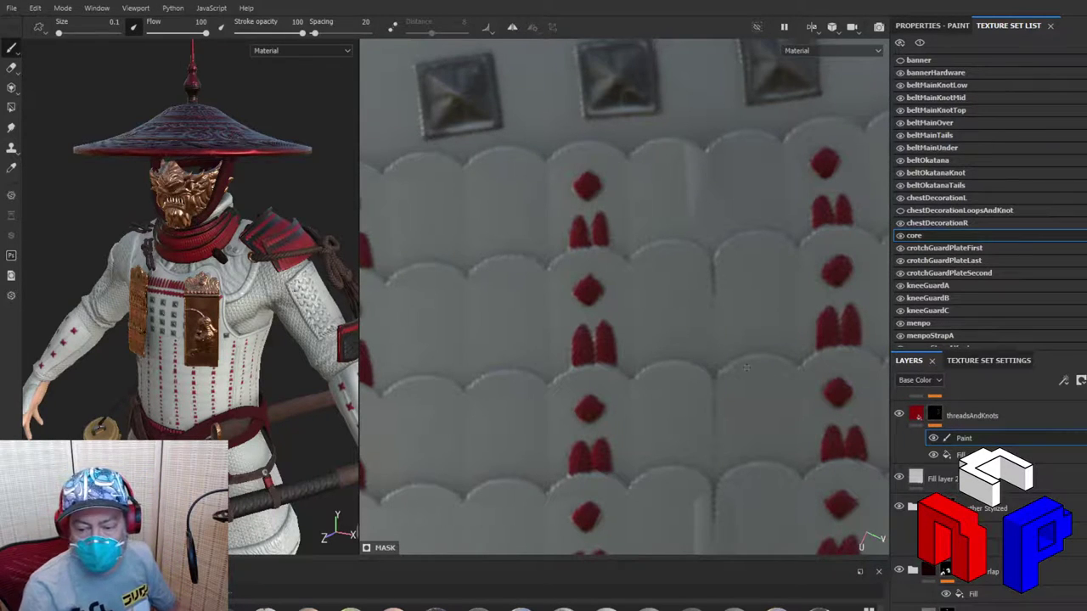
Step: Check the red lacing columns down the front plates to the bottom row and back up to the studs
scroll(744, 367, down, 2)
scroll(743, 366, down, 3)
alt+middle_drag(750, 377, 701, 258)
scroll(645, 333, up, 3)
middle_drag(641, 335, 732, 187)
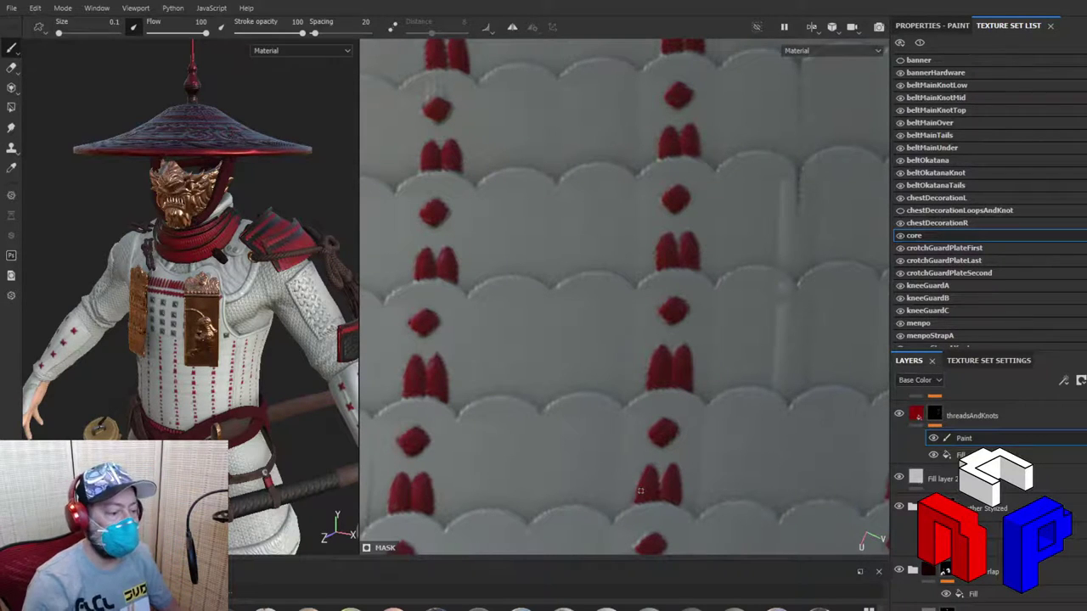
middle_drag(643, 493, 597, 191)
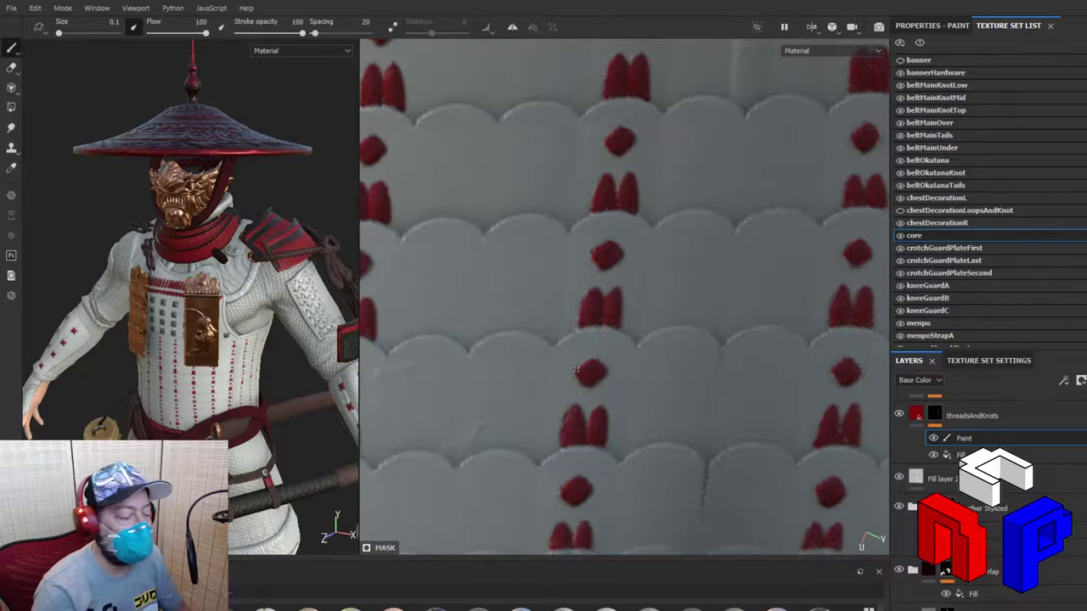
alt+right_drag(578, 368, 713, 467)
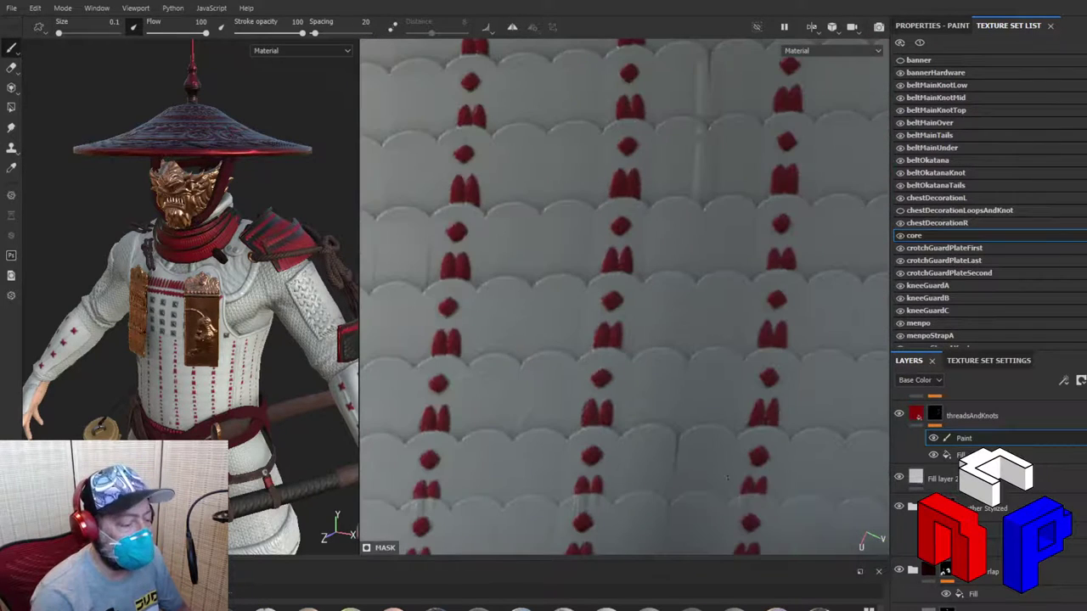
mouse_move(713, 467)
alt+middle_down()
mouse_move(672, 349)
mouse_move(676, 323)
alt+middle_up()
scroll(707, 306, down, 2)
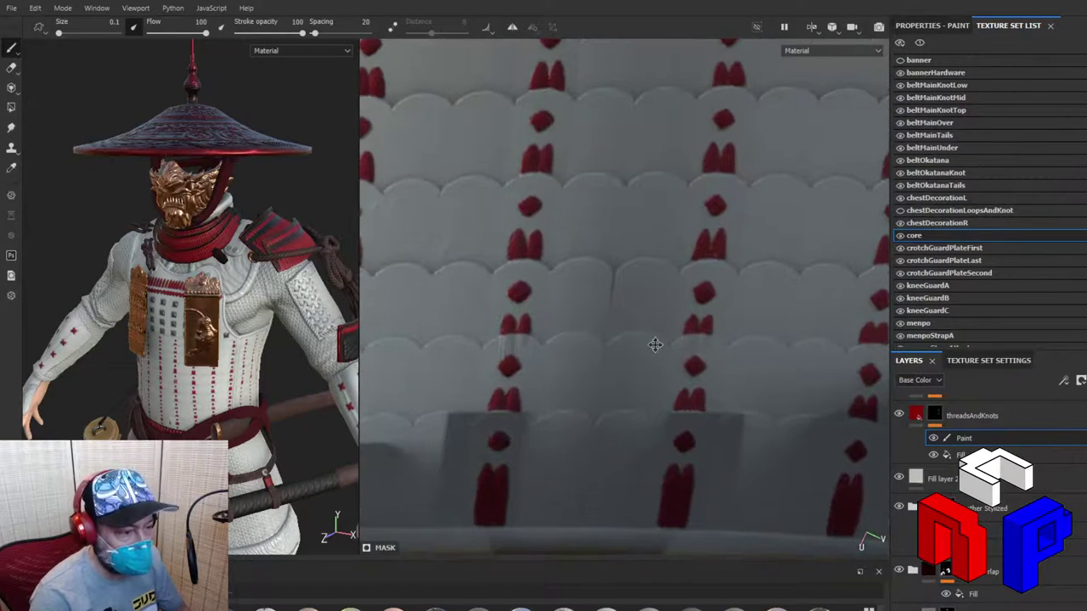
alt+middle_drag(756, 237, 575, 473)
alt+middle_drag(640, 311, 621, 402)
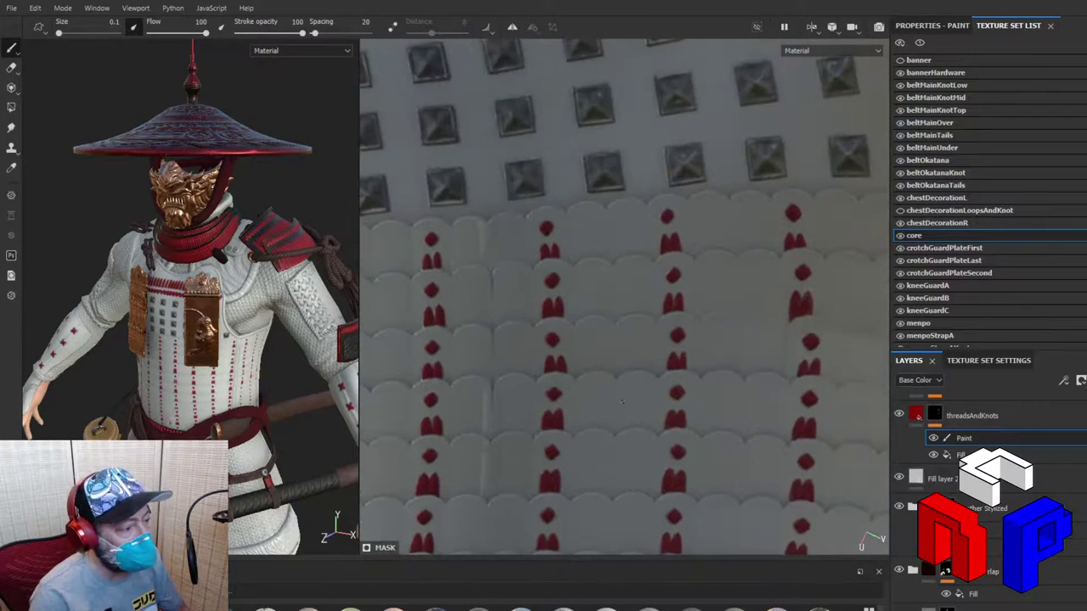
Step: Undo the stray straight stroke across the front plates and rotate the environment lighting to brighten the torso
scroll(623, 399, up, 3)
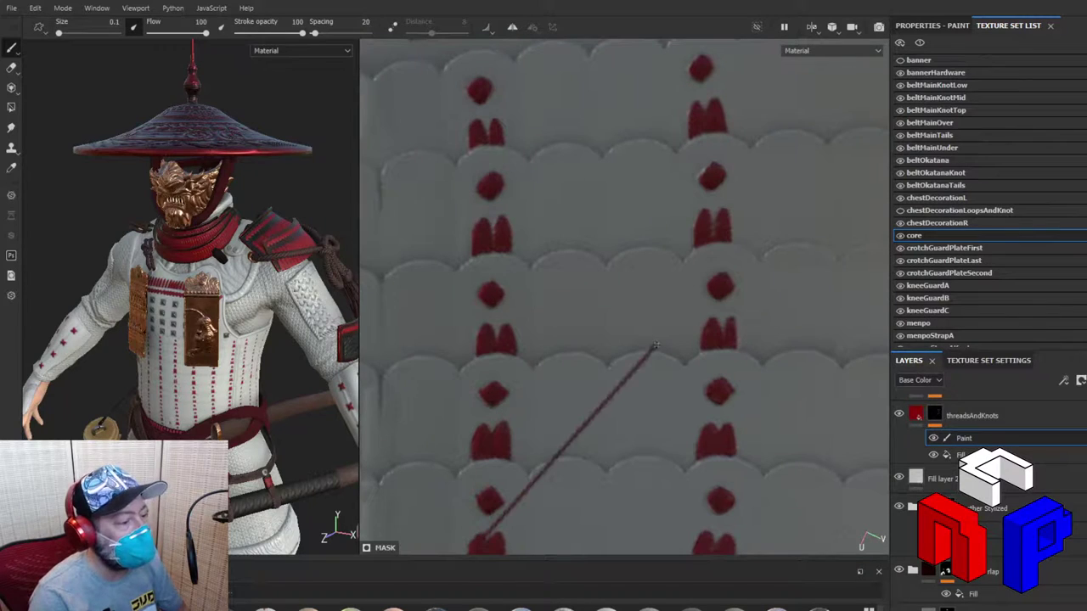
key(ctrl+z)
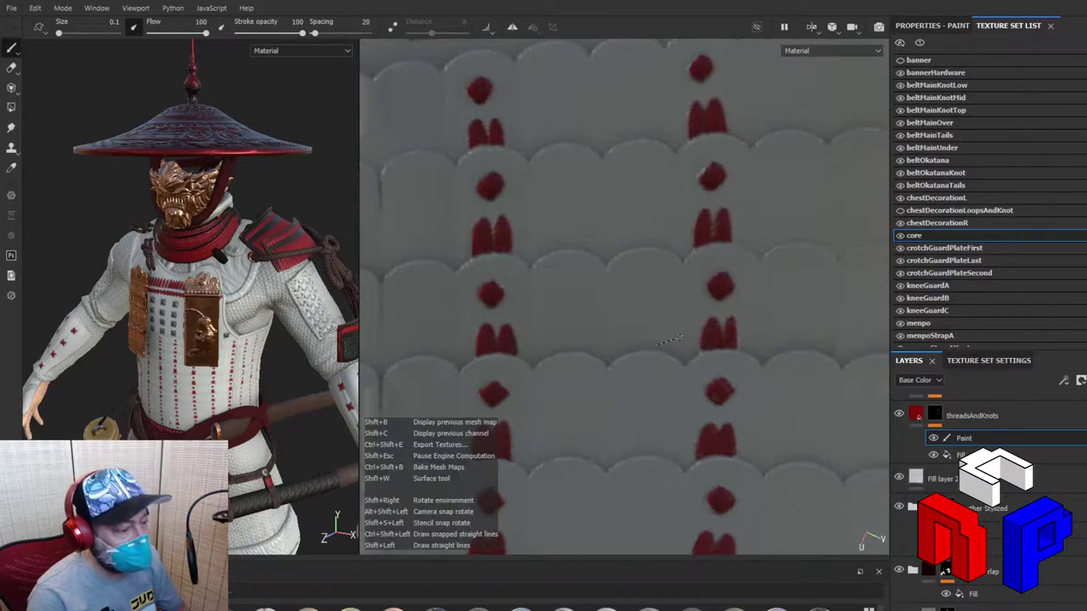
shift+right_drag(679, 341, 701, 338)
Step: Review the finished lacing on the brightened torso, from the front plates down to the bottom edge and over to the side bow
scroll(689, 371, down, 4)
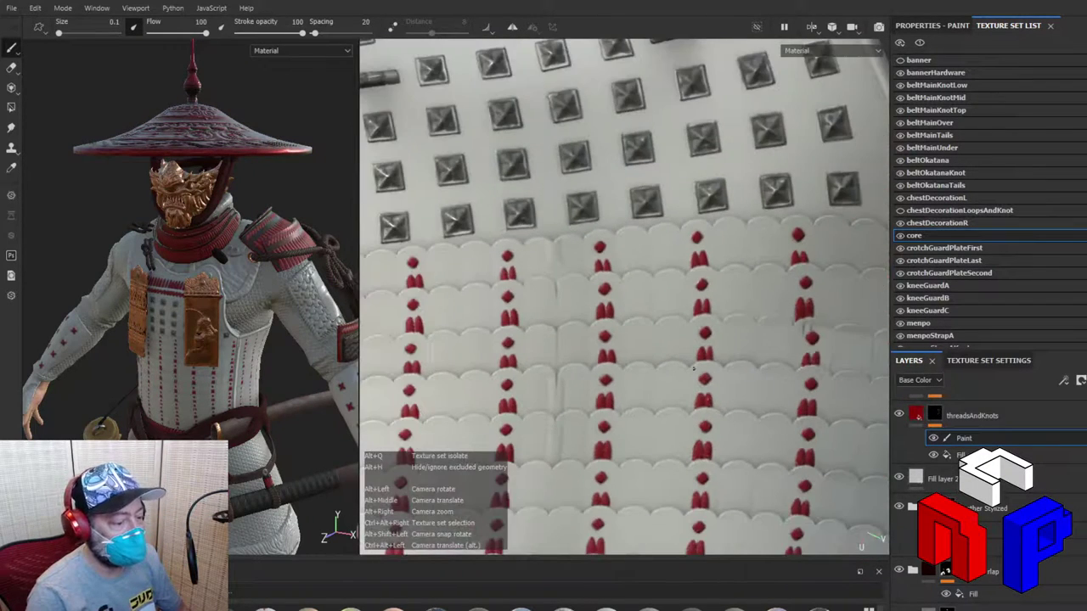
alt+middle_drag(709, 411, 625, 218)
alt+middle_drag(602, 395, 676, 248)
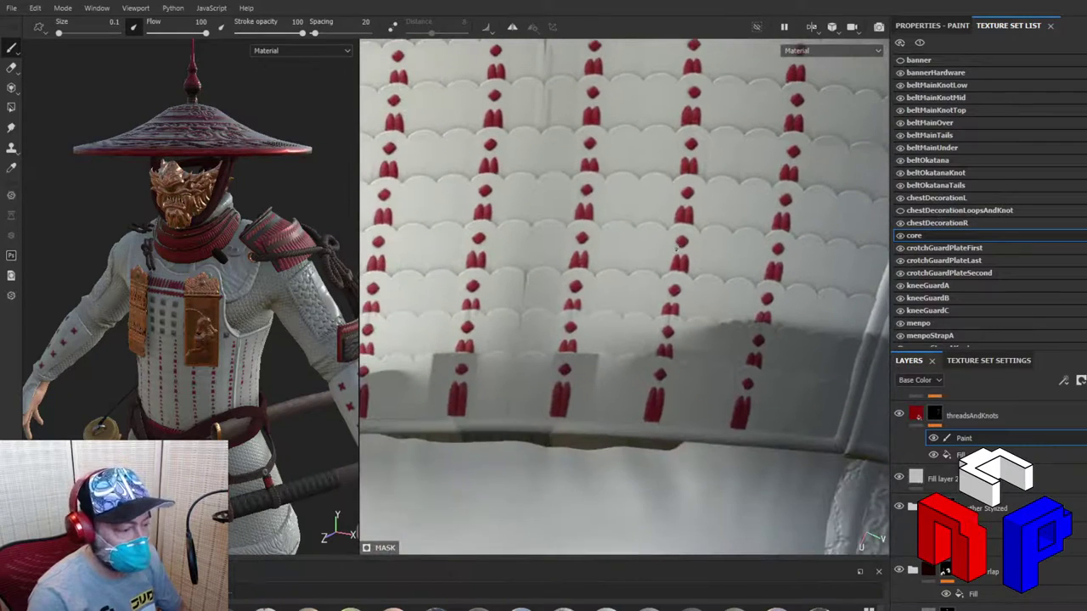
alt+middle_drag(749, 276, 577, 390)
scroll(576, 396, down, 2)
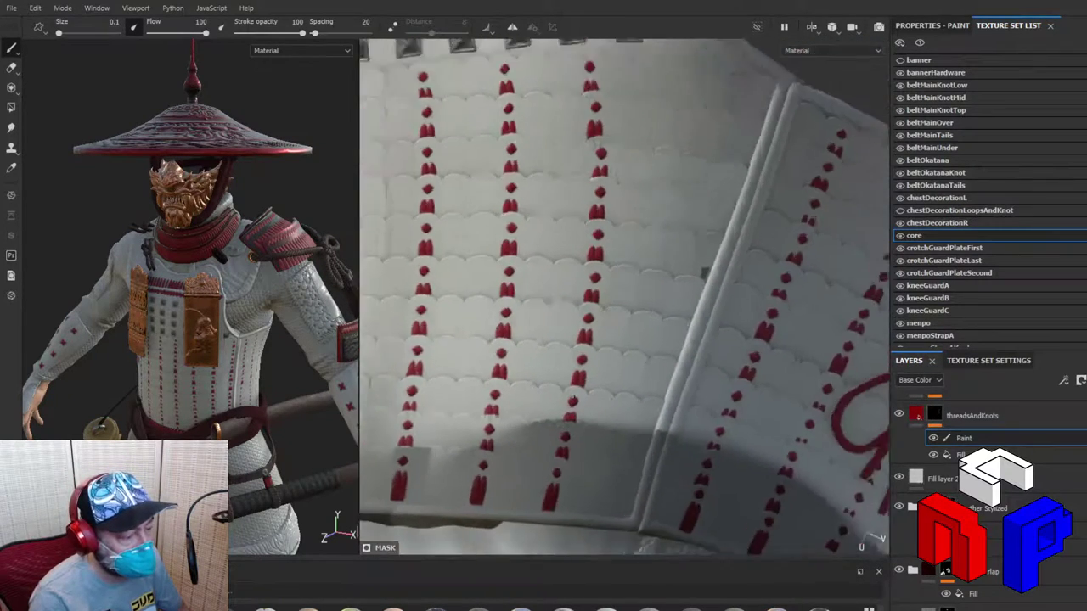
scroll(576, 397, up, 5)
scroll(576, 396, down, 8)
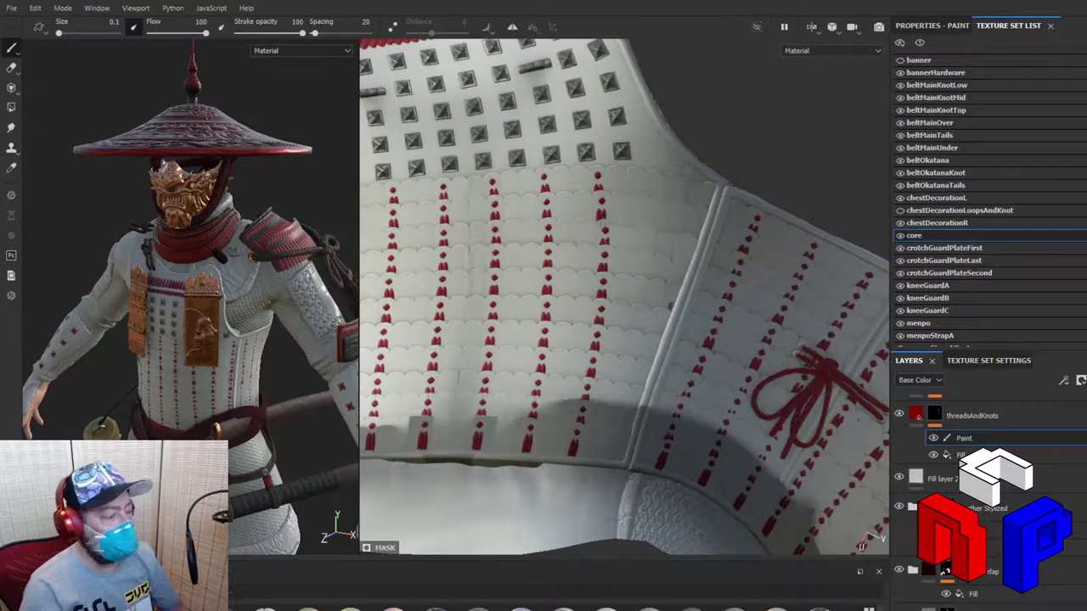
Step: Delete the white fill layer beneath threadsAndKnots
click(942, 477)
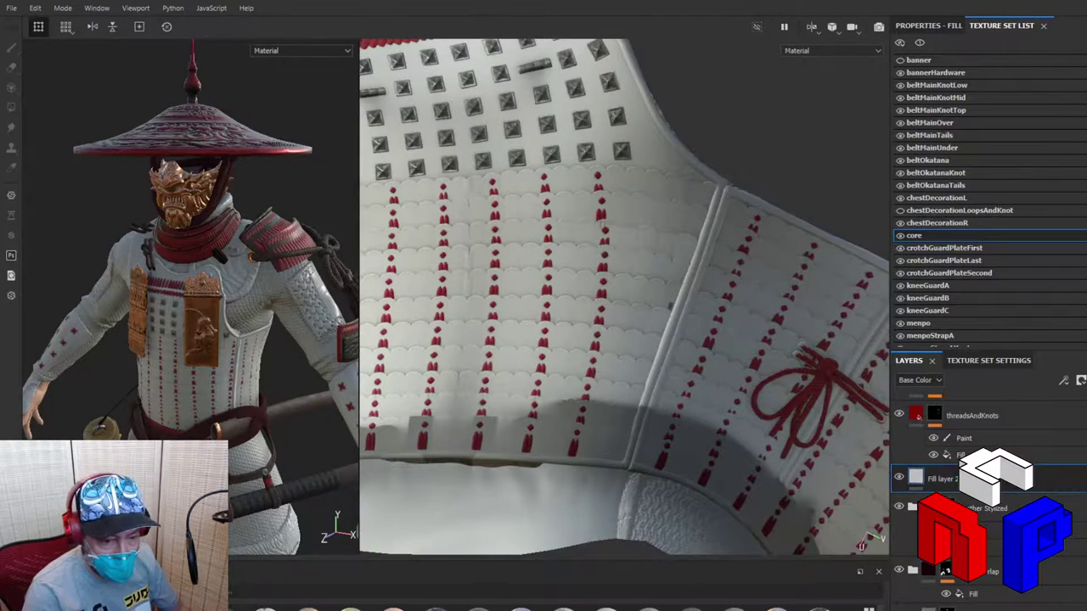
key(Delete)
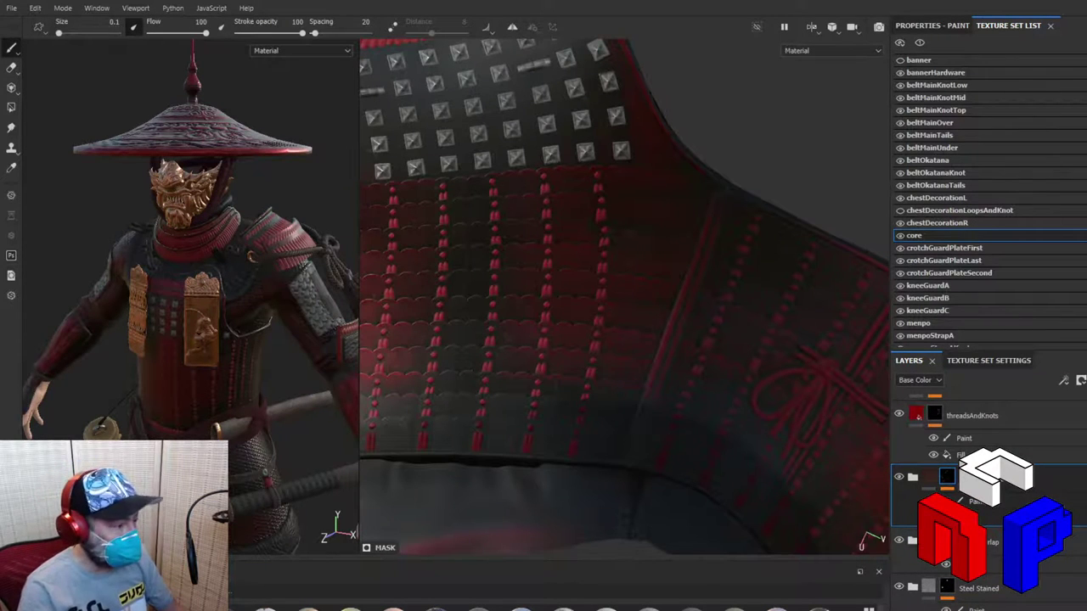
Step: Review the studded chest plate and red lacing under rotated environment lighting
alt+drag(488, 277, 718, 393)
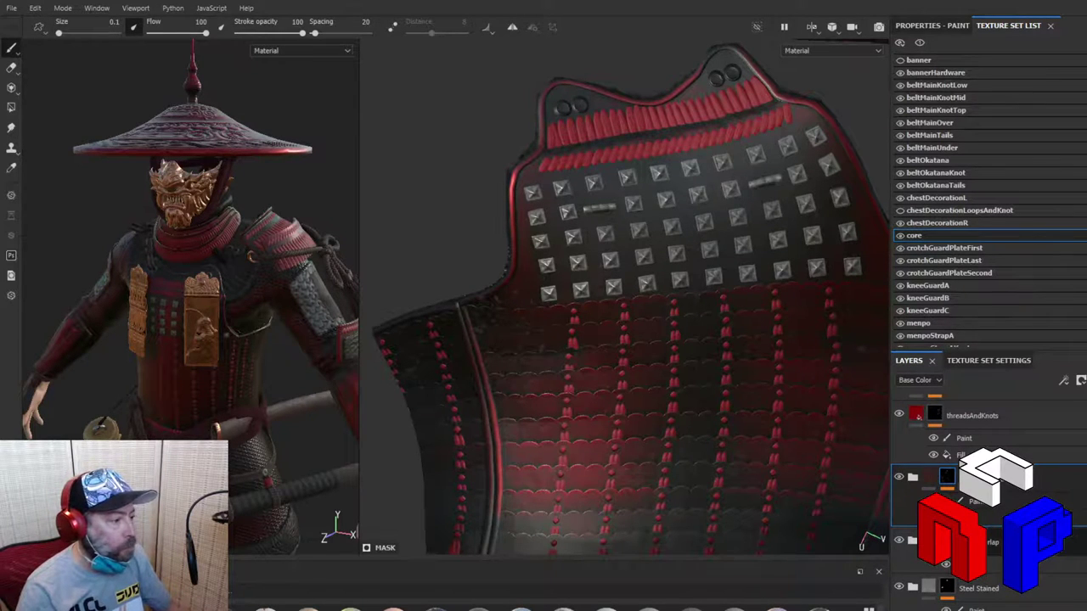
shift+right_drag(686, 448, 627, 445)
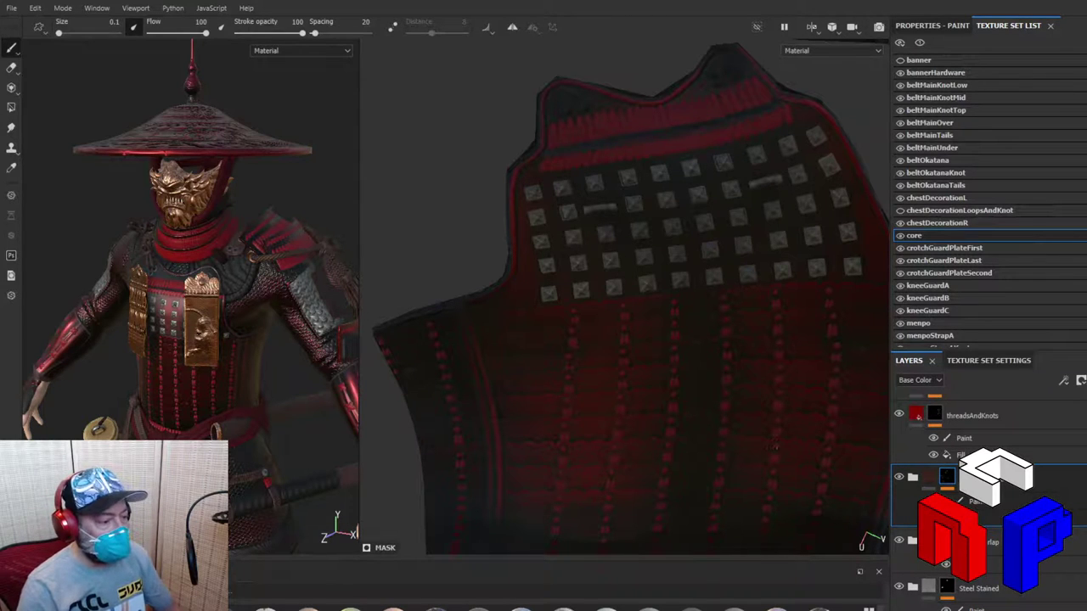
shift+right_drag(718, 419, 585, 416)
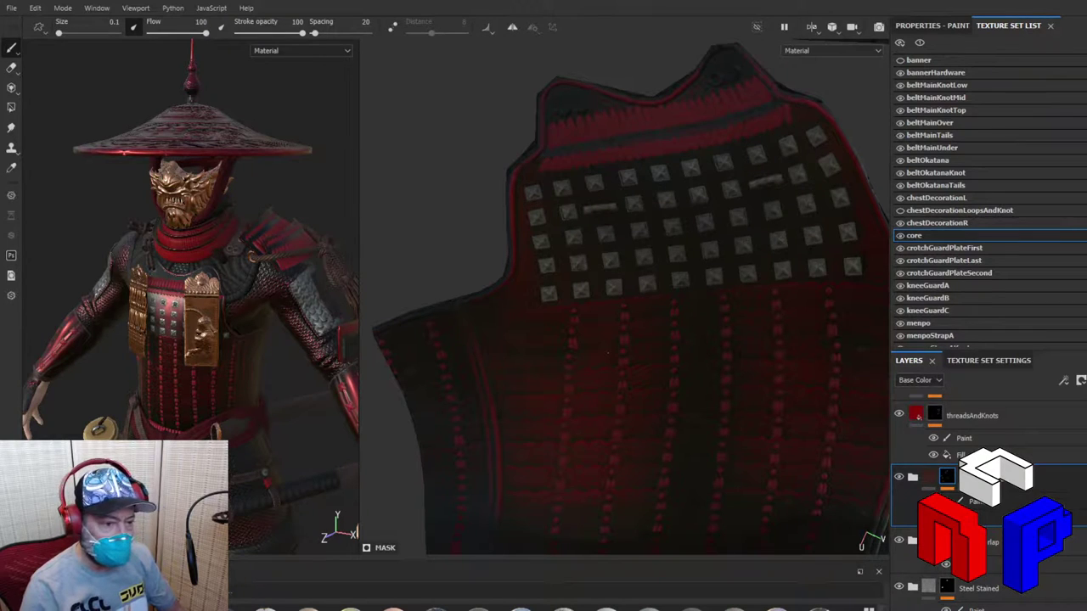
Step: Bring up the paint properties and check the samurai's laced torso and arm in the 3D view under different environment lighting angles
click(909, 30)
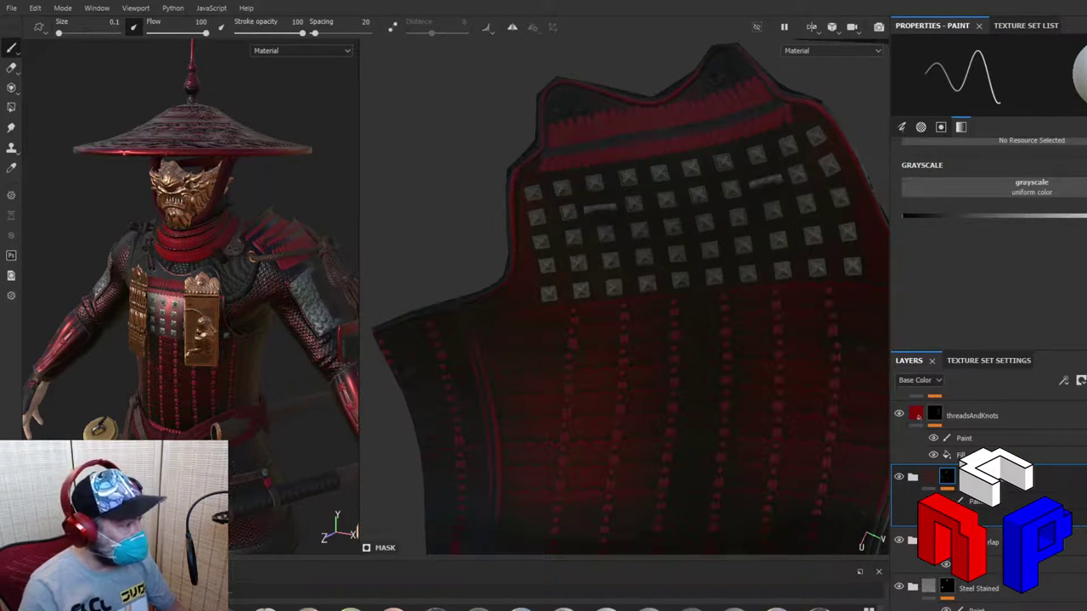
shift+right_drag(135, 311, 178, 305)
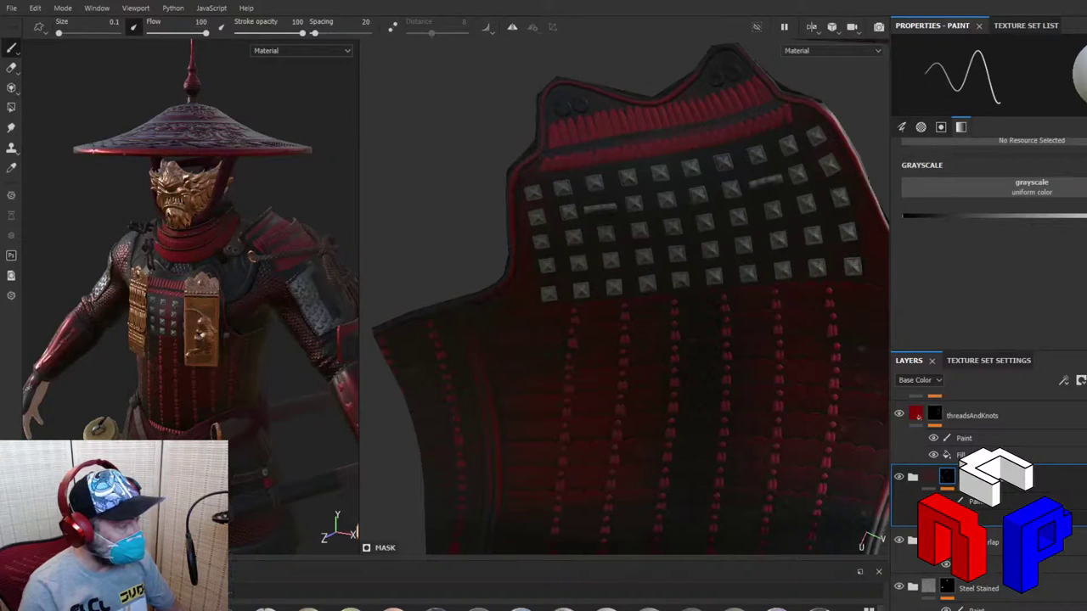
alt+middle_drag(235, 305, 175, 265)
alt+drag(175, 265, 163, 267)
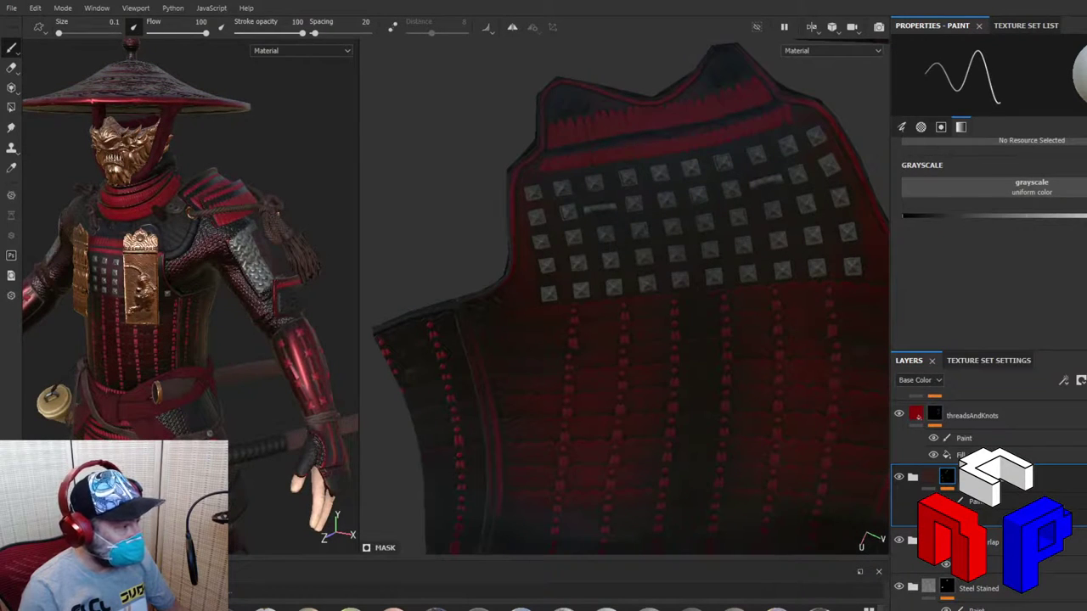
key(shift)
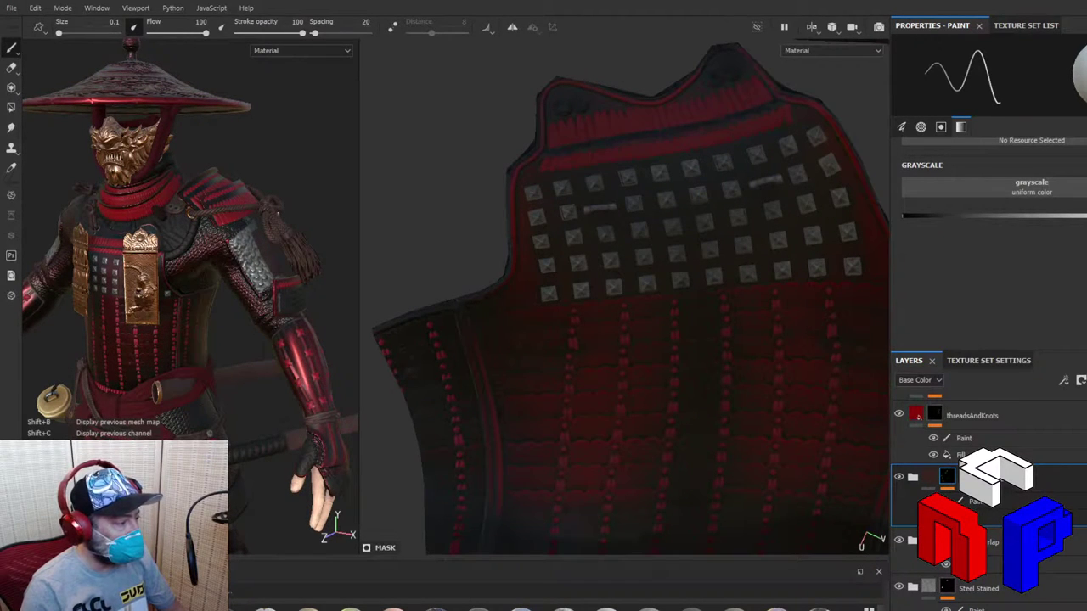
shift+right_drag(279, 213, 351, 258)
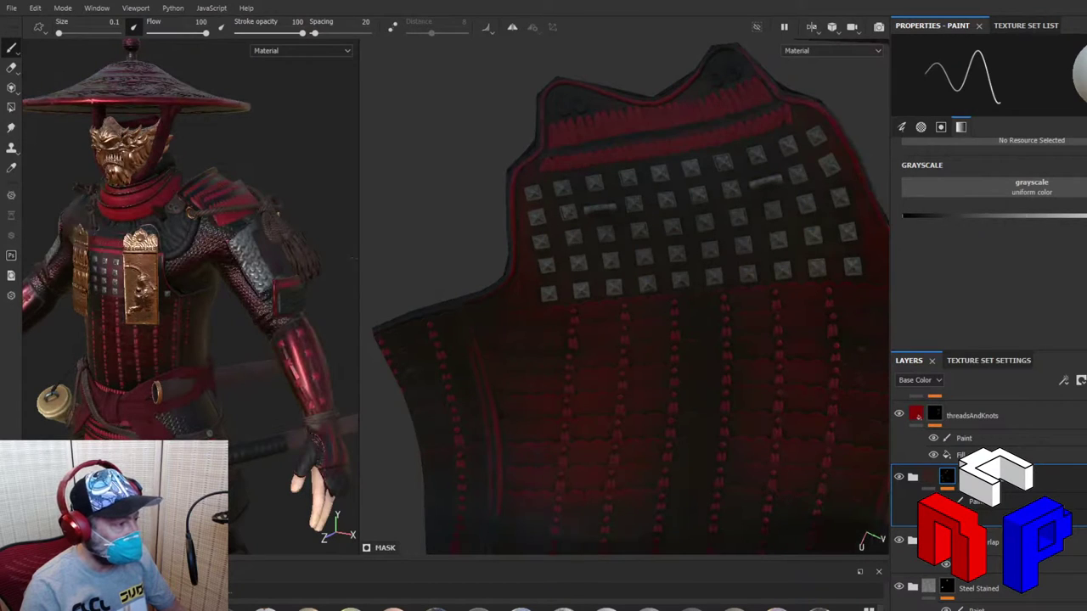
Step: Widen the 3D viewport over the UV view and frame the samurai from a low side angle down to the sword
drag(359, 258, 699, 280)
shift+right_drag(527, 279, 569, 278)
alt+drag(569, 279, 566, 252)
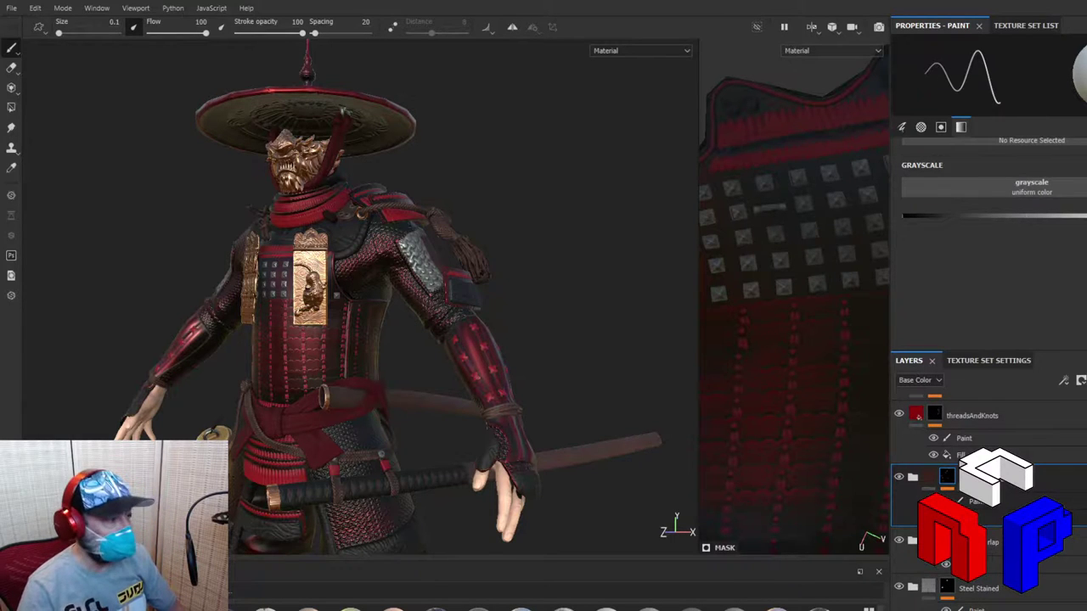
scroll(232, 465, down, 3)
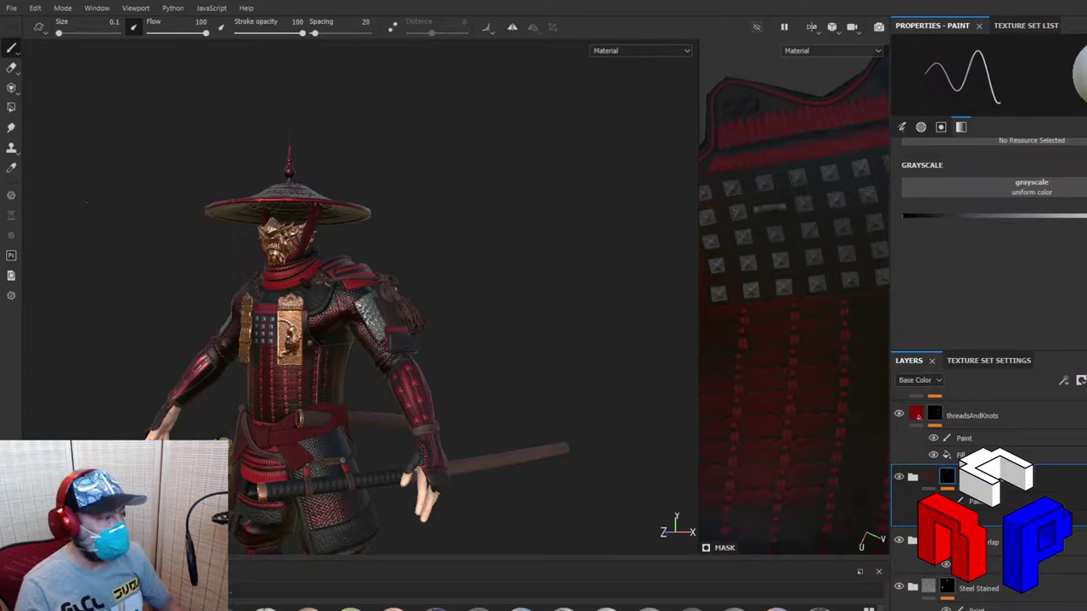
alt+drag(78, 204, 149, 187)
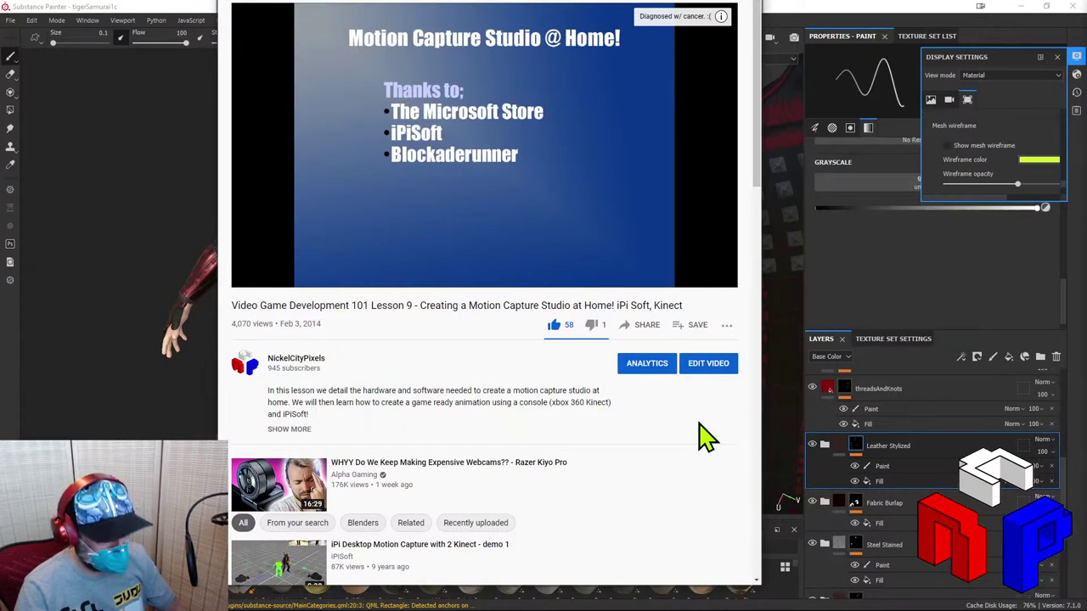
Step: Dock the browser on half the screen, skim the YouTube motion capture lesson to the iPi Recorder recording, and pause playback
key(super+Left)
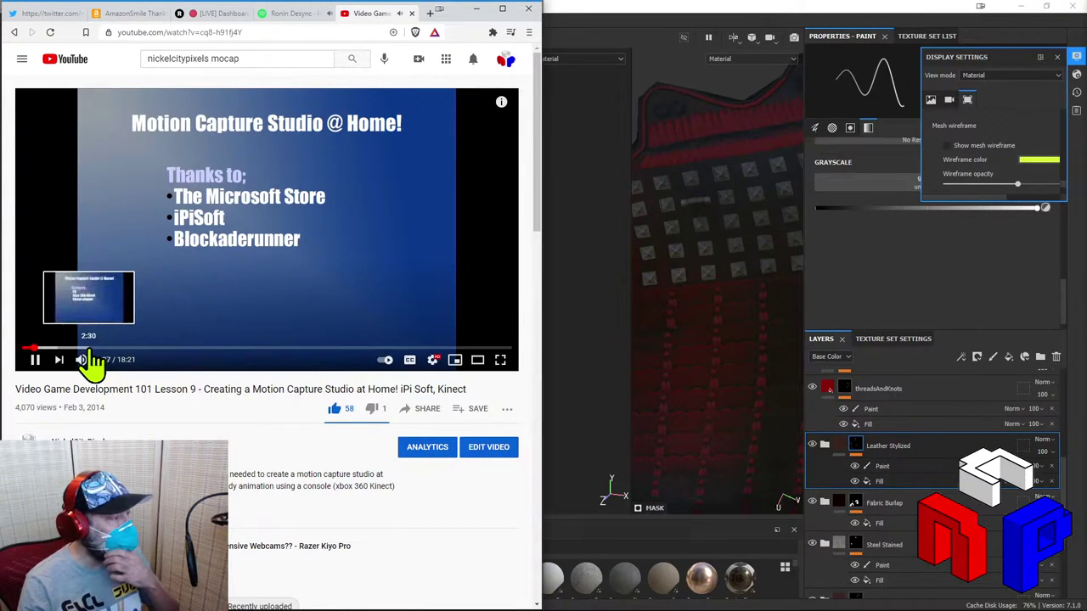
click(131, 347)
click(143, 348)
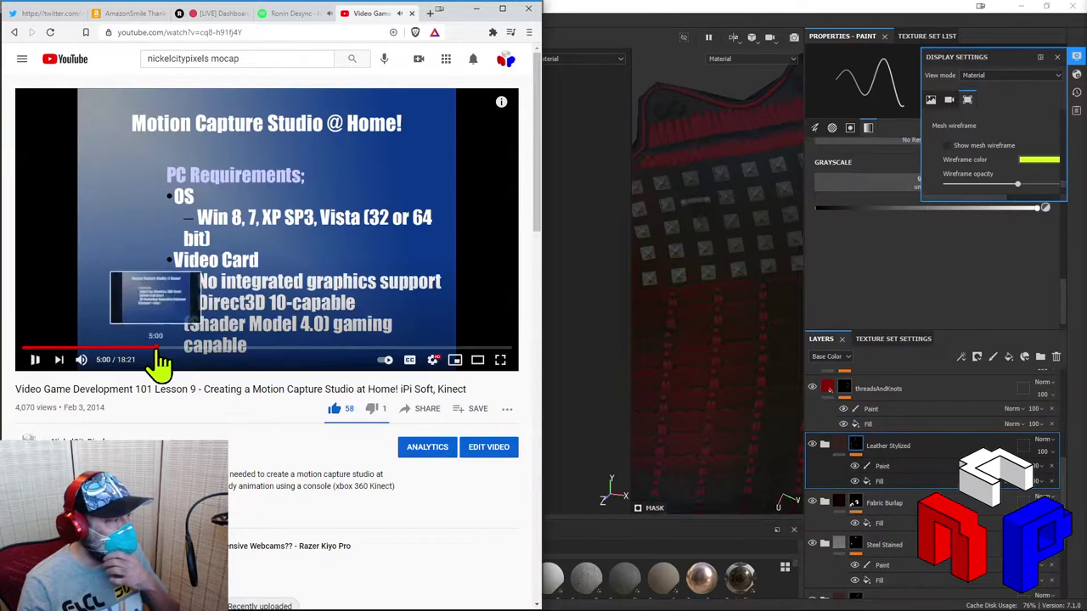
click(194, 348)
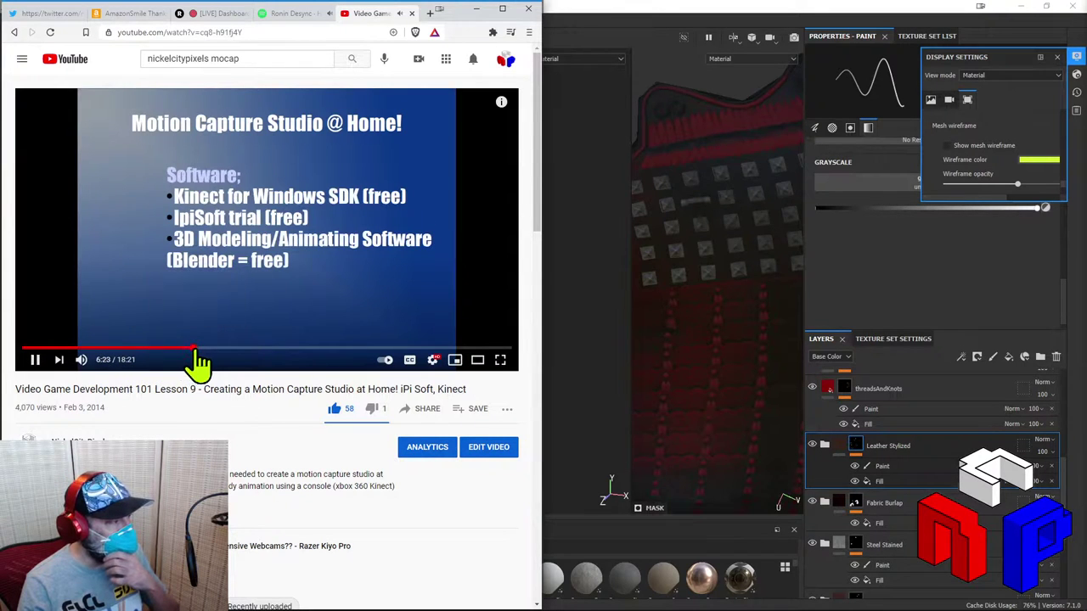
click(217, 348)
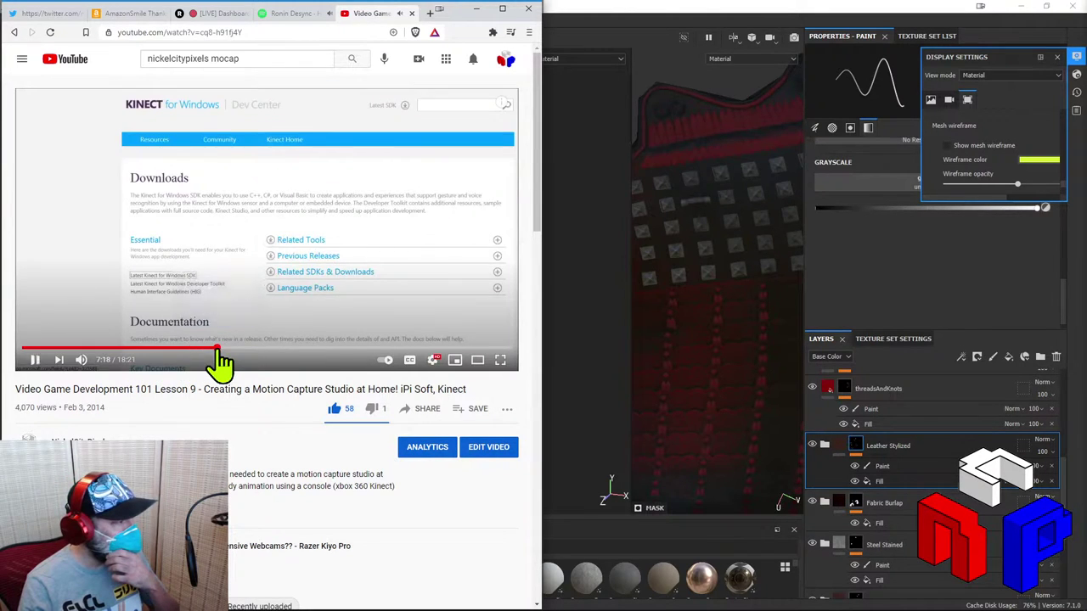
click(237, 349)
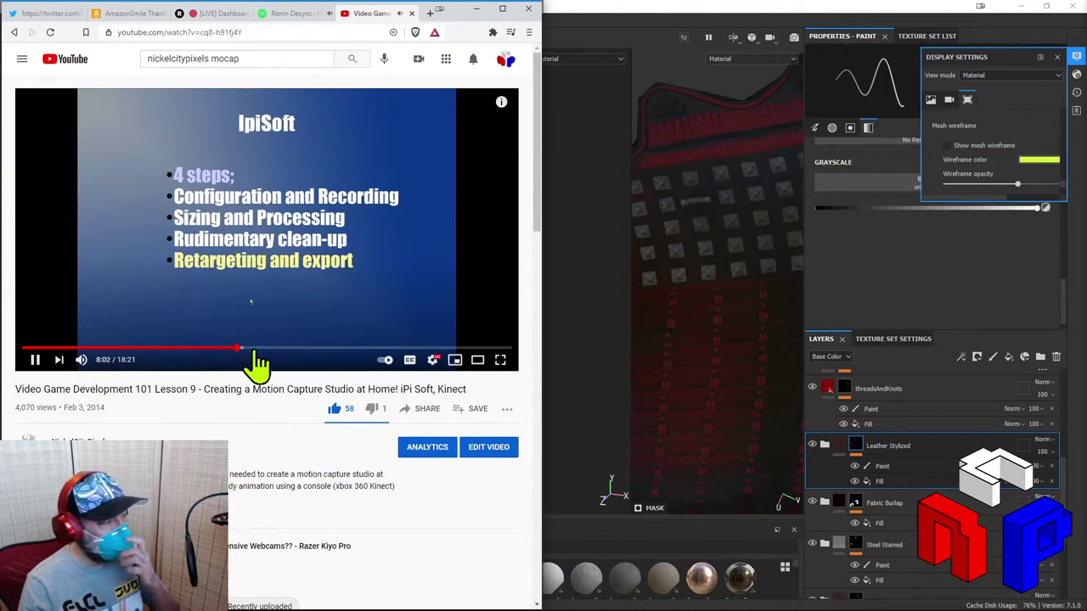
click(259, 348)
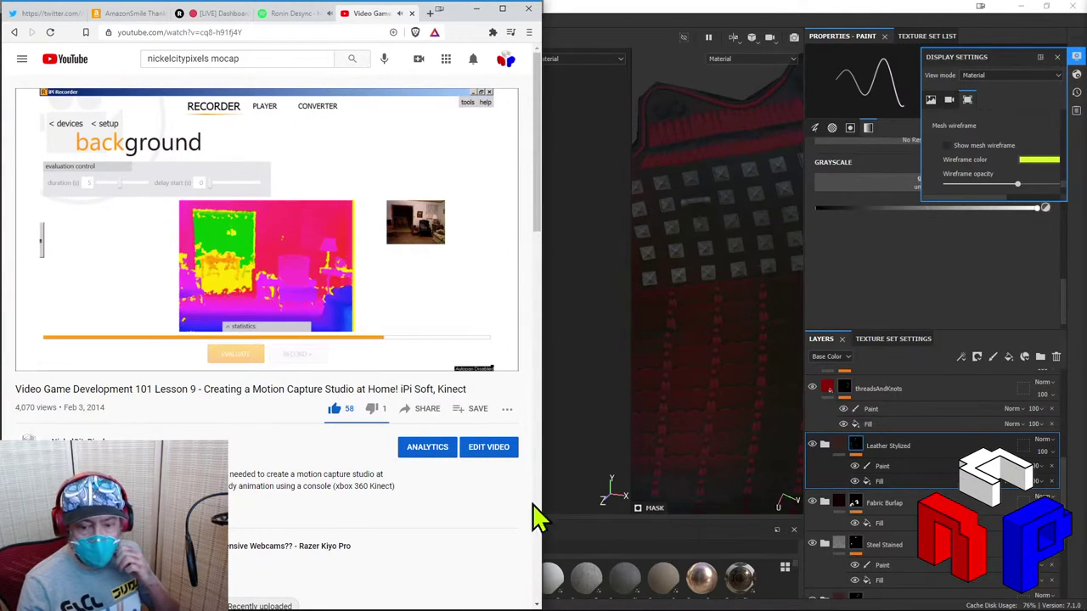
mouse_move(543, 607)
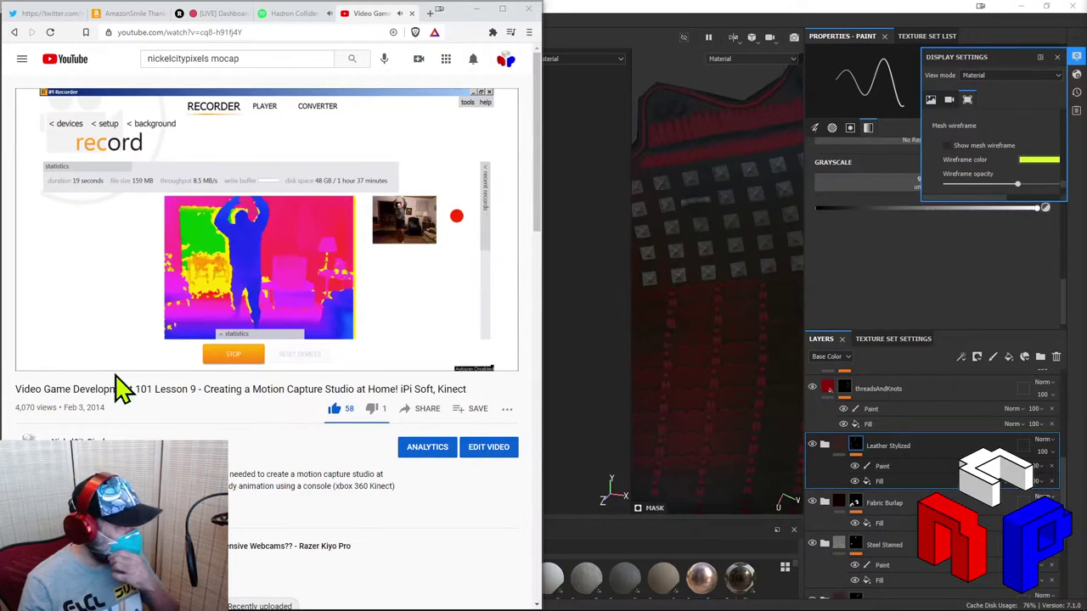
click(37, 361)
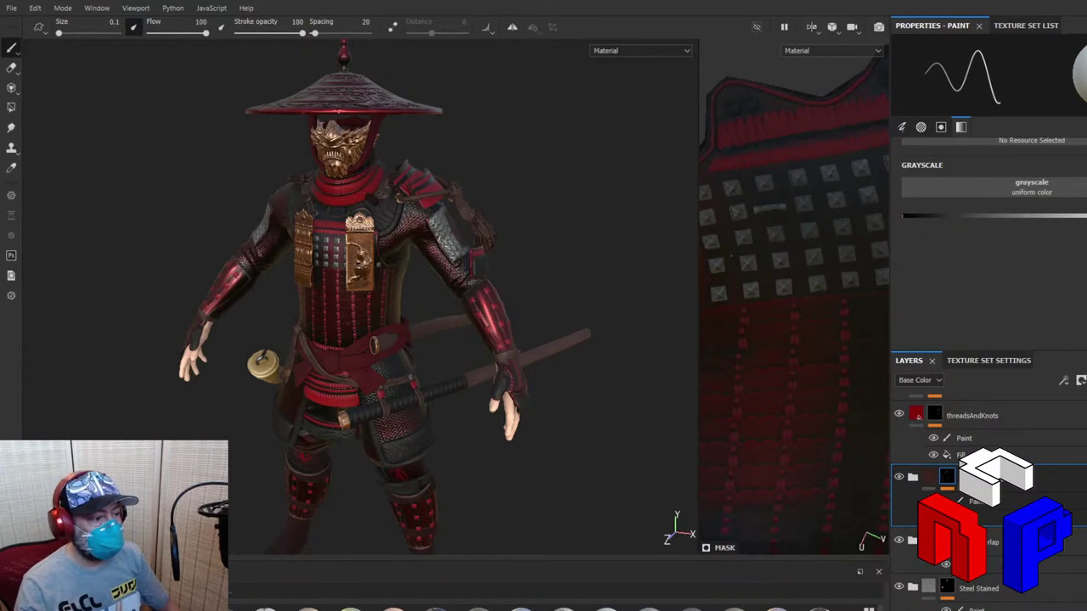
Step: Return to Substance Painter and inspect the samurai's armour from the back, side and front
alt+drag(632, 246, 391, 242)
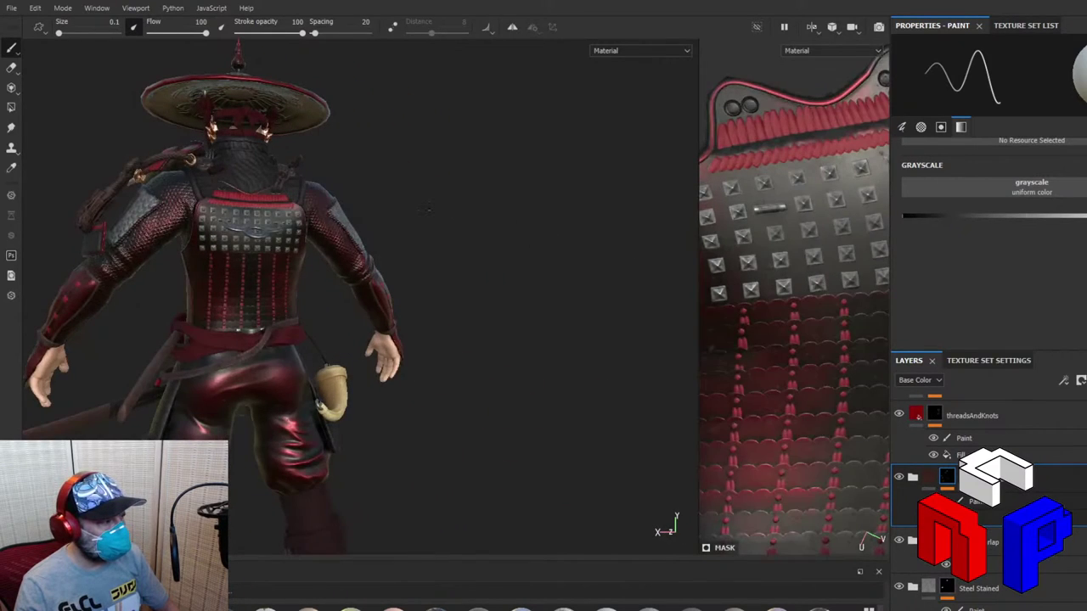
alt+drag(432, 209, 764, 214)
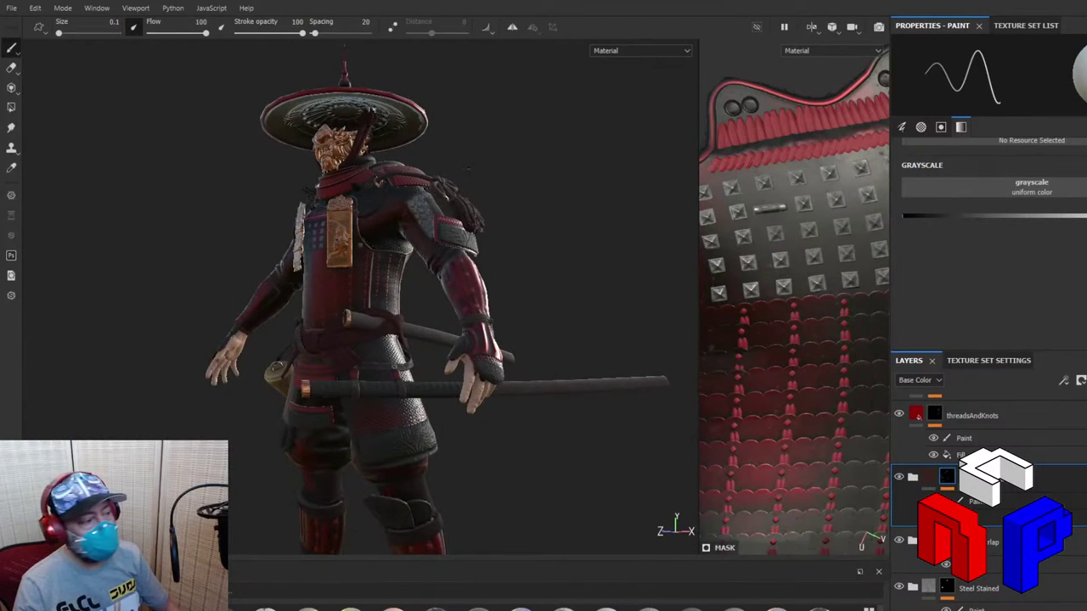
scroll(467, 168, down, 5)
scroll(464, 202, up, 5)
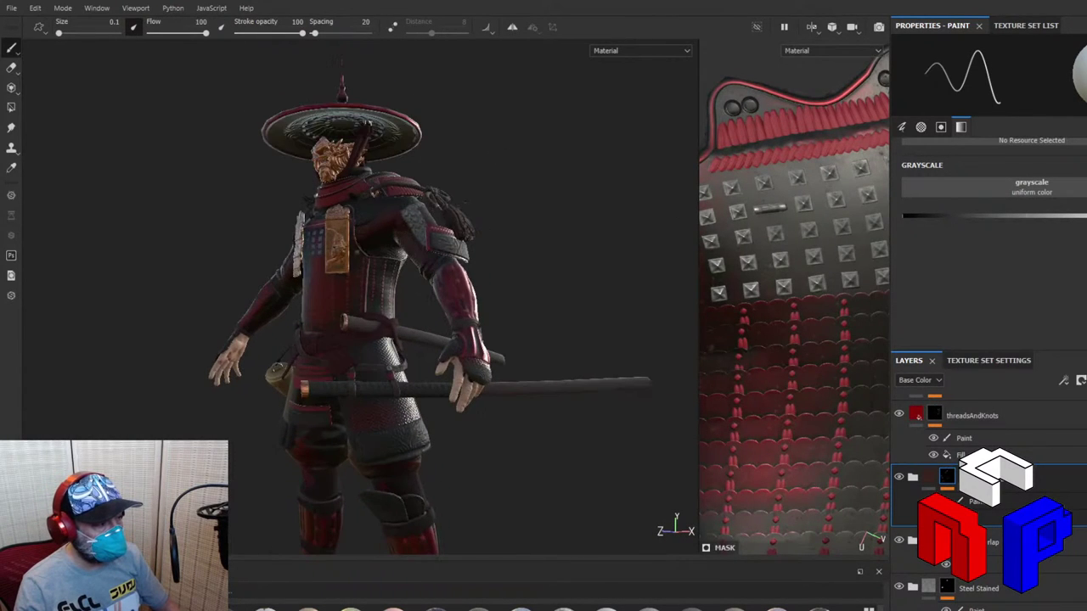
alt+drag(465, 202, 558, 238)
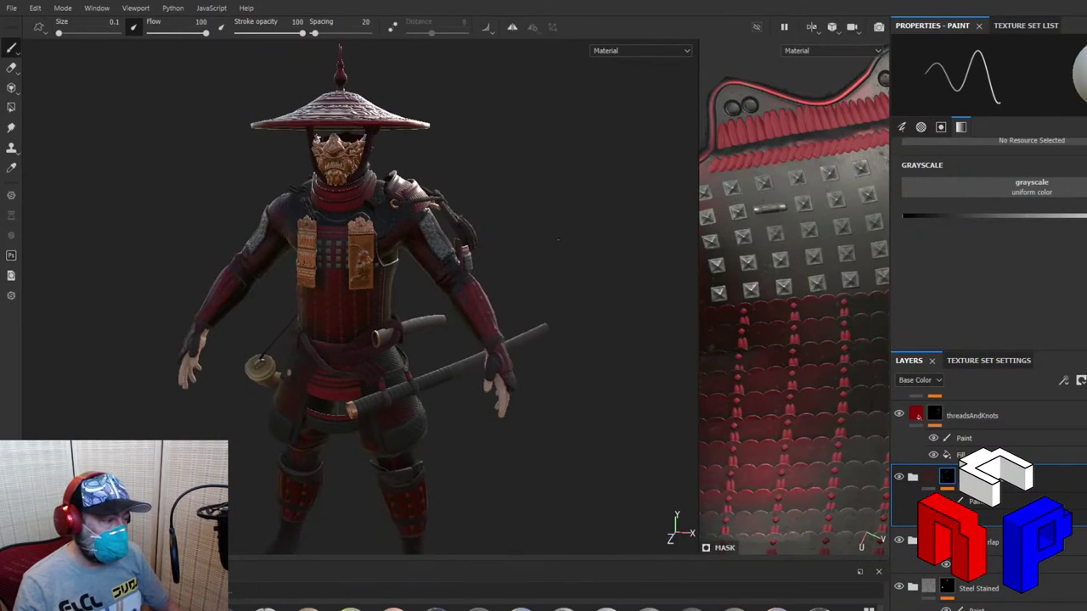
Step: Examine the torso and leg armour up close and the full figure under rotated environment lighting
alt+middle_drag(558, 239, 570, 180)
scroll(569, 182, up, 2)
scroll(569, 181, down, 4)
scroll(569, 182, up, 4)
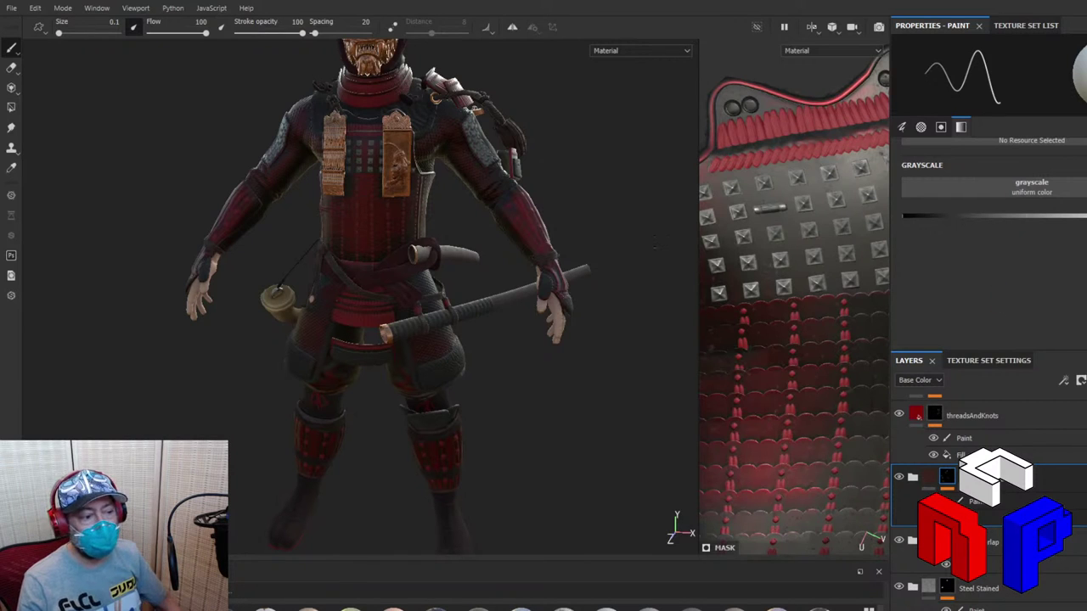
alt+drag(608, 236, 560, 225)
shift+right_drag(603, 223, 572, 223)
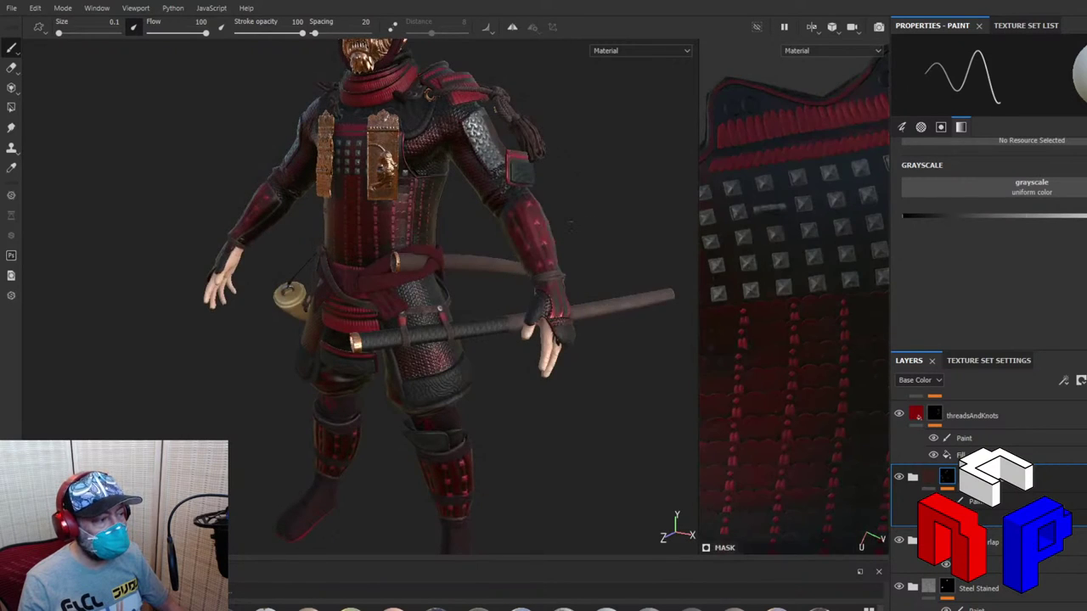
scroll(570, 225, down, 2)
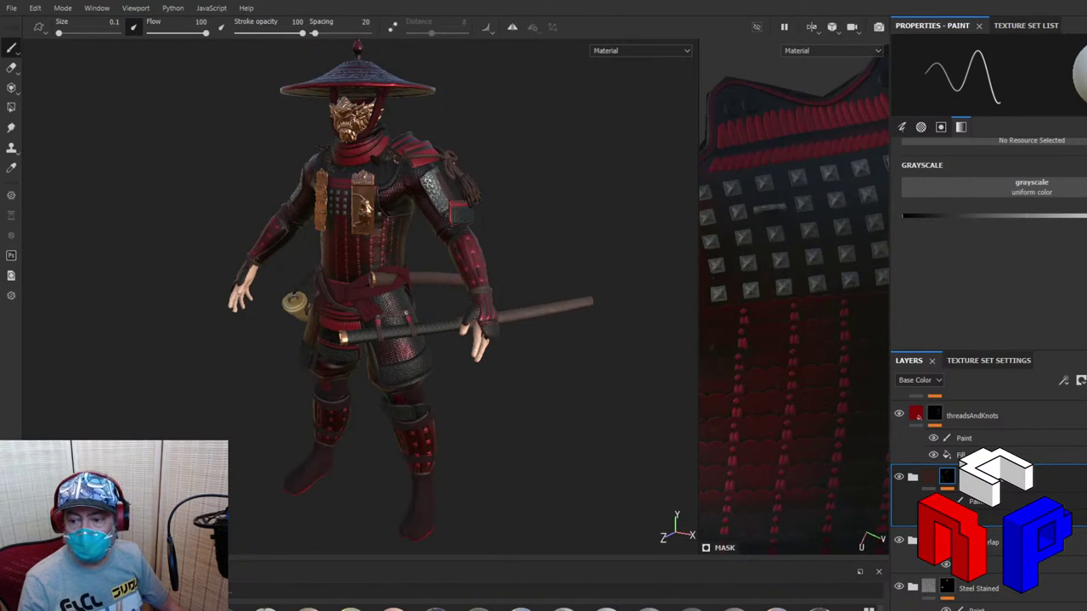